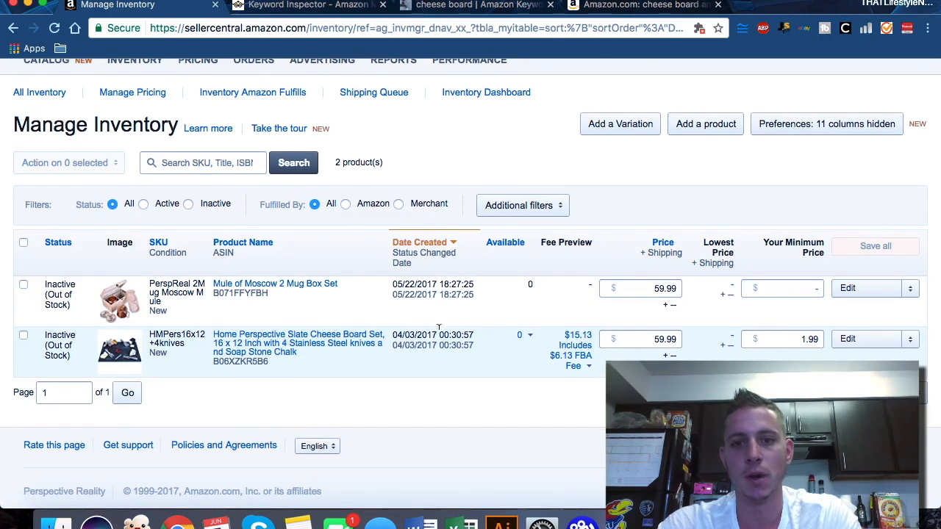
- Start creating a new product listing for an item that is not in Amazon's catalog
{"action": "scroll", "coordinate": [625, 220], "scroll_direction": "up", "scroll_amount": 2}
{"action": "left_click", "coordinate": [702, 169]}
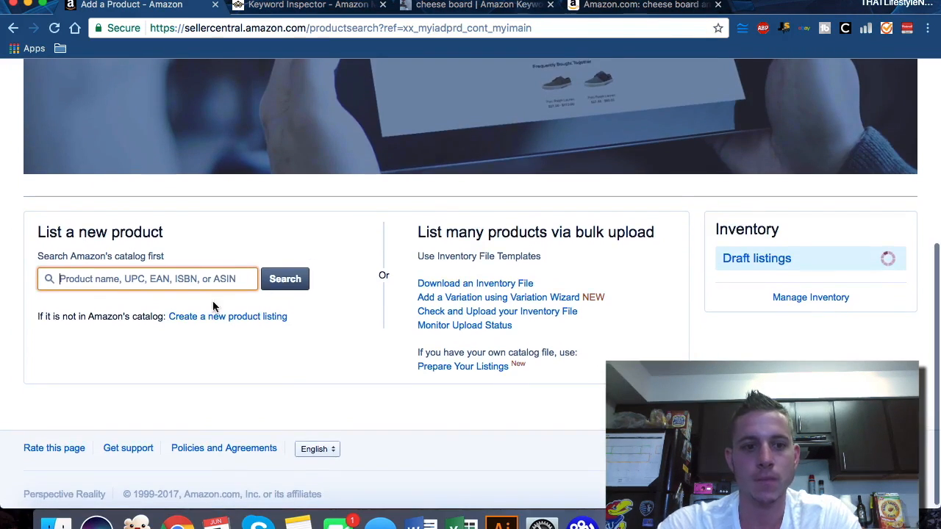
{"action": "left_click", "coordinate": [248, 317]}
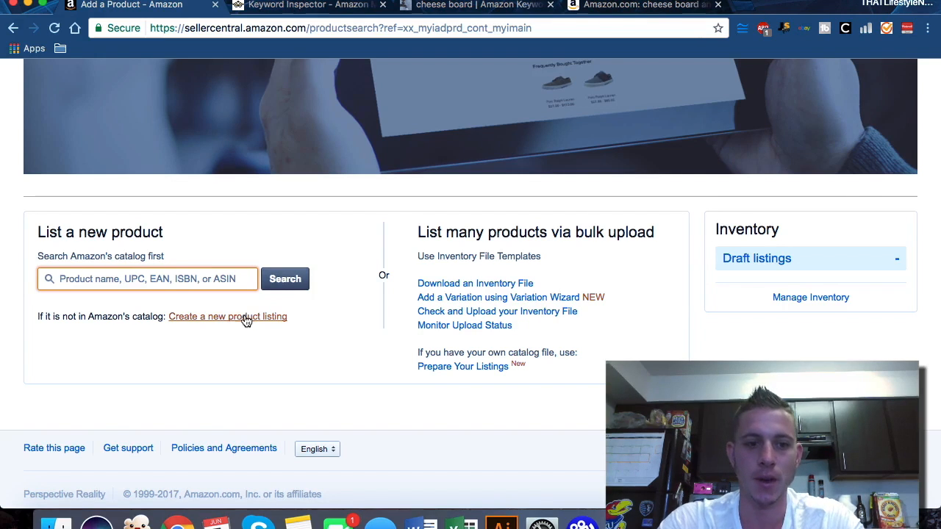
{"action": "left_click", "coordinate": [245, 321]}
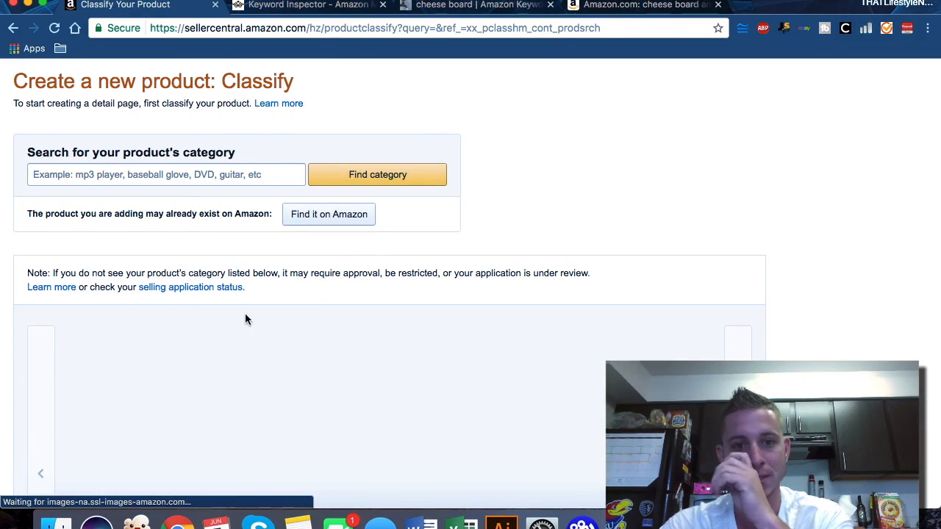
- Search the product categories for "cheese board" and choose the Cheese Plates category under Home & Garden > Kitchen > Plates
{"action": "left_click", "coordinate": [158, 234]}
{"action": "type", "text": "chee"}
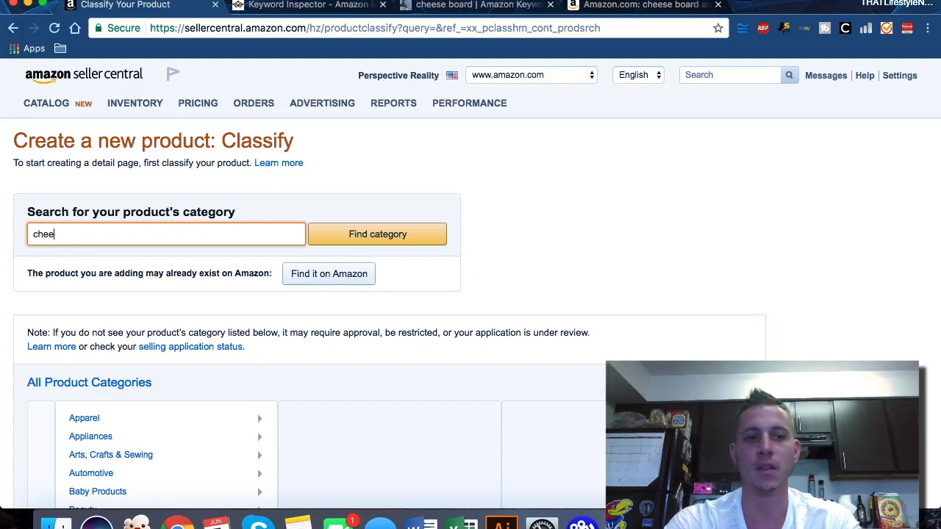
{"action": "type", "text": "se board"}
{"action": "key", "text": "Return"}
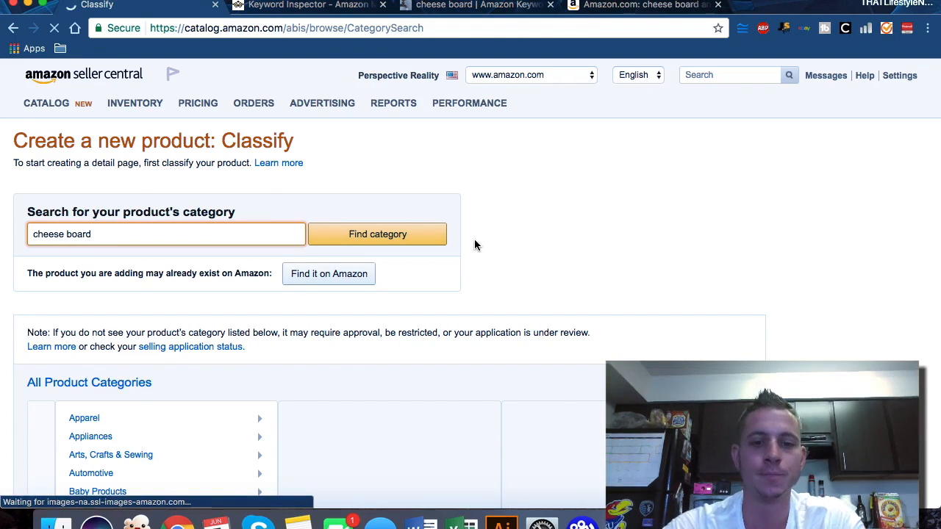
{"action": "scroll", "coordinate": [507, 229], "scroll_direction": "down", "scroll_amount": 1}
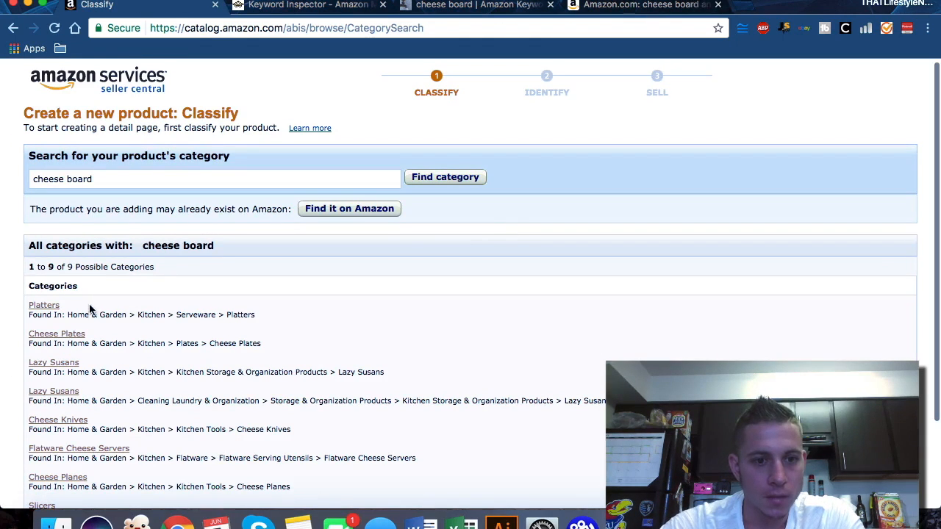
{"action": "left_click", "coordinate": [66, 335]}
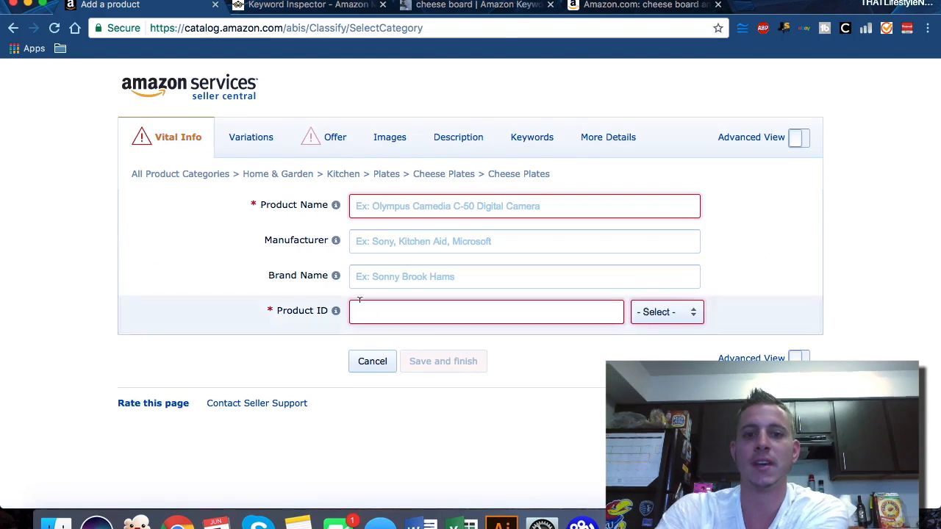
- Examine the blank listing's offer and vital info fields, including the condition choices and the product ID types
{"action": "left_click", "coordinate": [334, 142]}
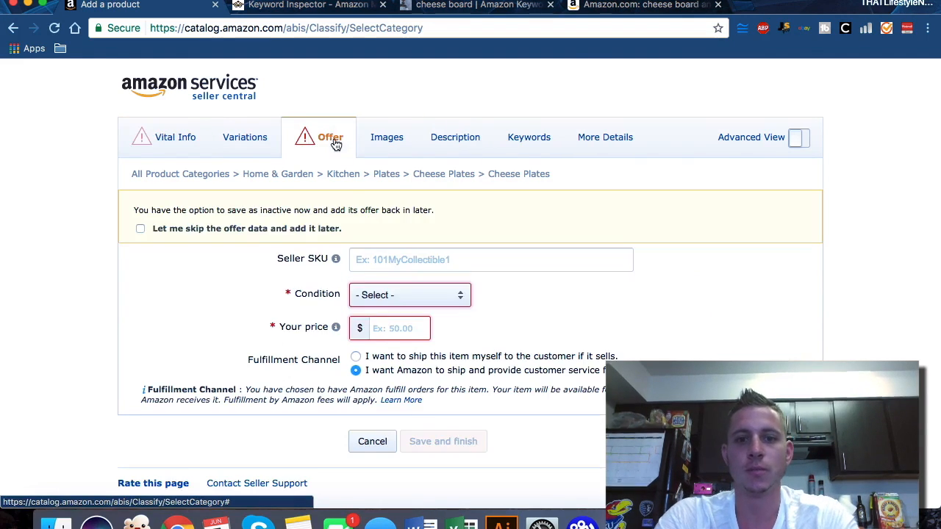
{"action": "left_click", "coordinate": [428, 298]}
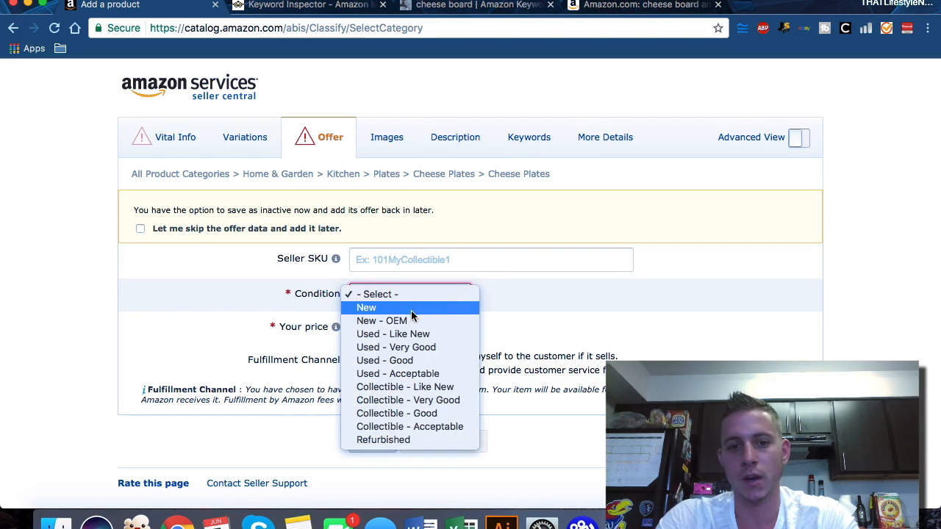
{"action": "left_click", "coordinate": [518, 305]}
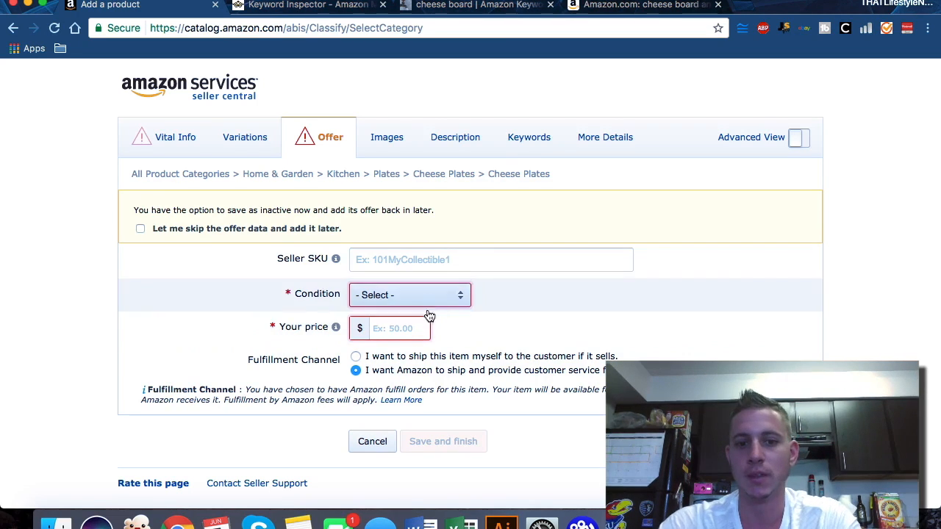
{"action": "left_click", "coordinate": [163, 136]}
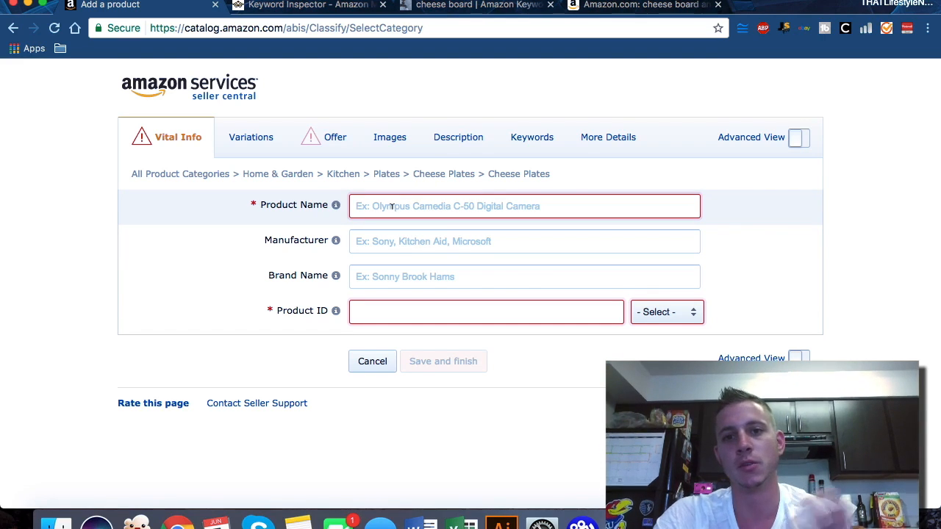
{"action": "left_click", "coordinate": [432, 310]}
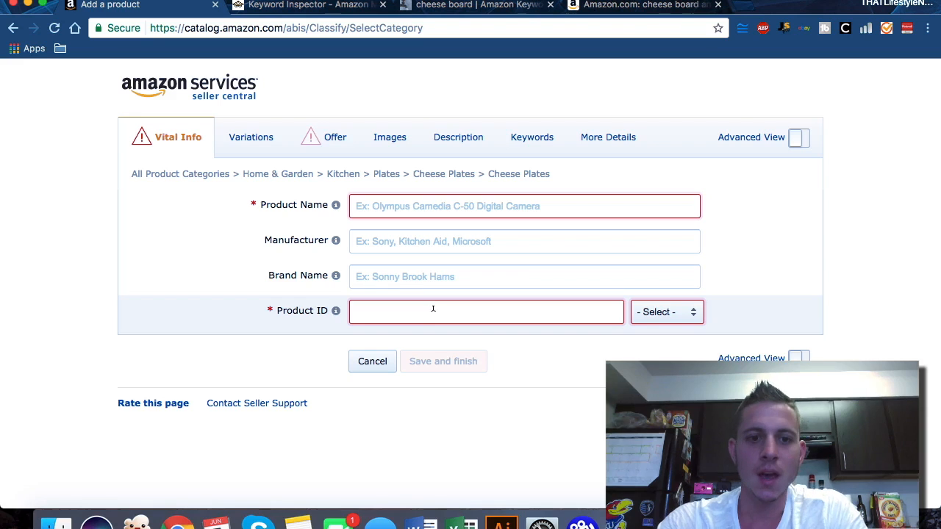
{"action": "left_click", "coordinate": [673, 312]}
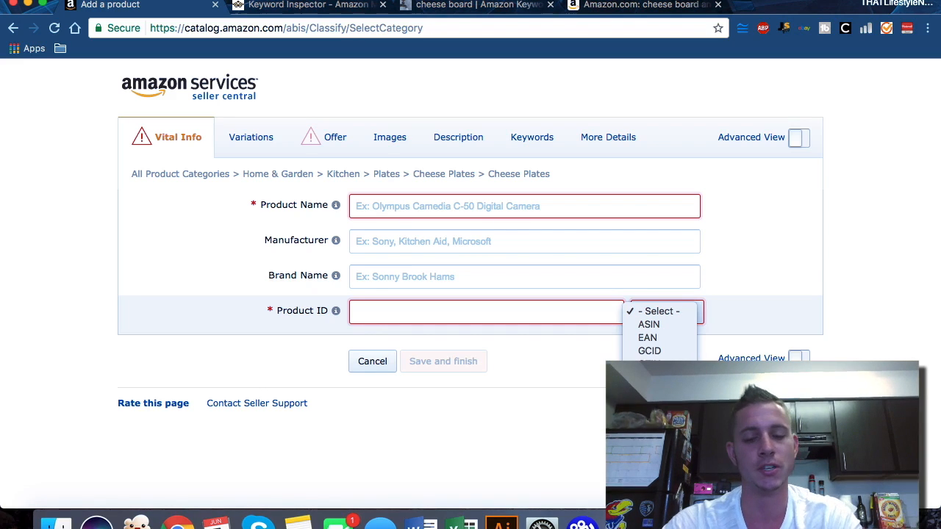
{"action": "left_click", "coordinate": [526, 366]}
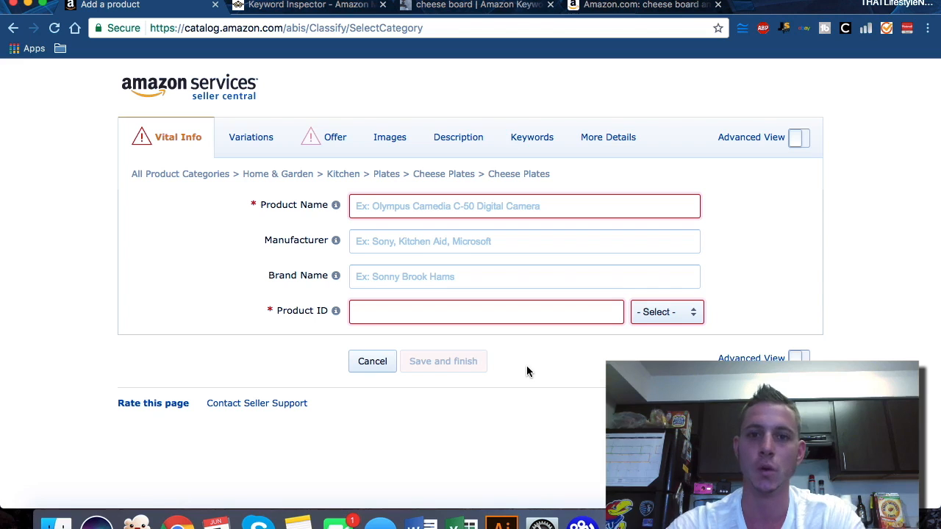
{"action": "left_click", "coordinate": [411, 310]}
{"action": "left_click", "coordinate": [648, 312]}
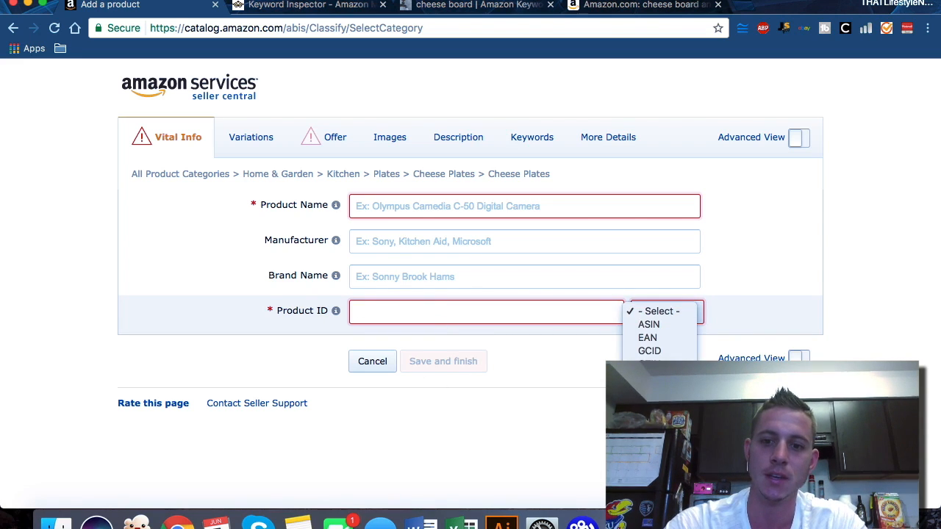
{"action": "left_click", "coordinate": [557, 374]}
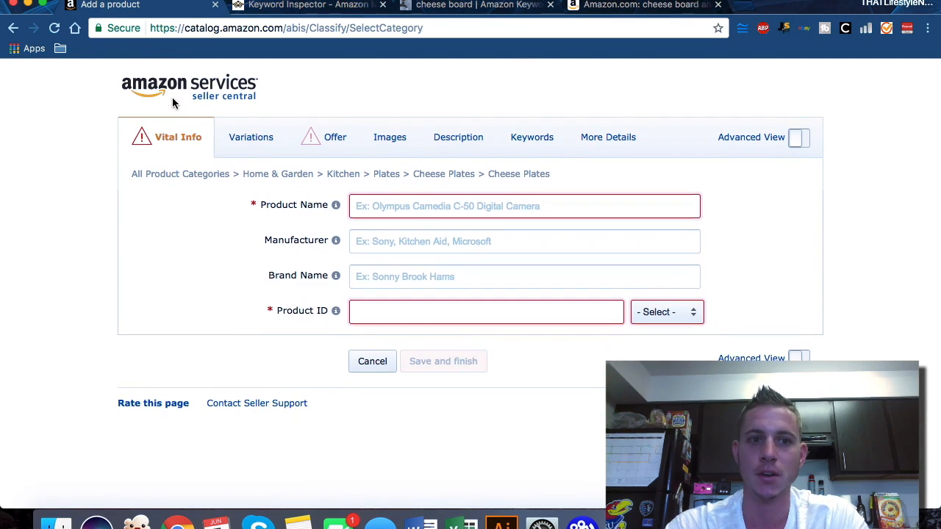
- Return to the inventory list and open the Home Perspective Slate Cheese Board Set listing for editing
{"action": "left_click", "coordinate": [174, 97]}
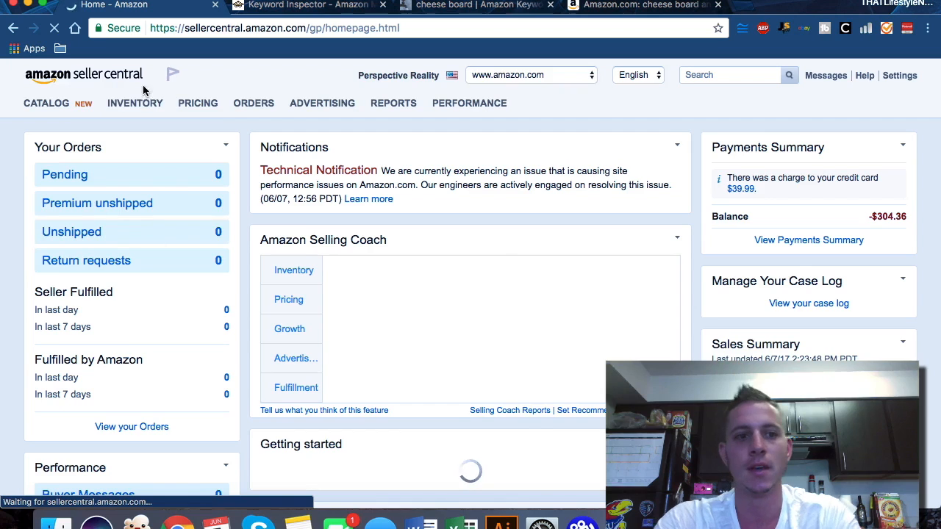
{"action": "mouse_move", "coordinate": [131, 104]}
{"action": "left_click", "coordinate": [139, 132]}
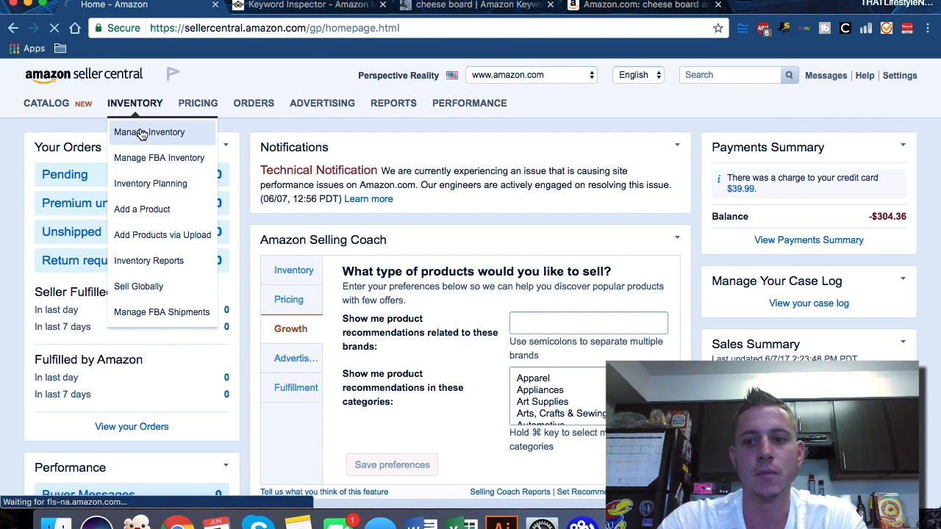
{"action": "scroll", "coordinate": [302, 303], "scroll_direction": "down", "scroll_amount": 1}
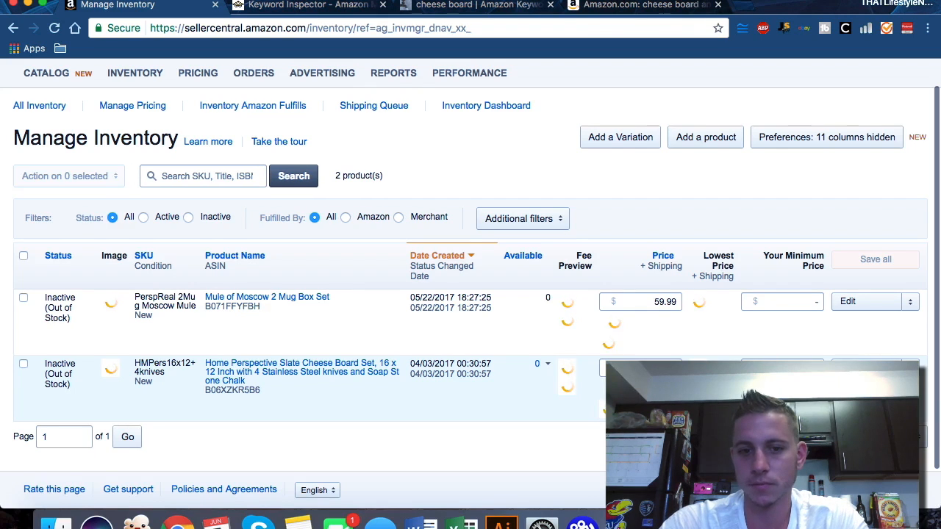
{"action": "left_click", "coordinate": [851, 352]}
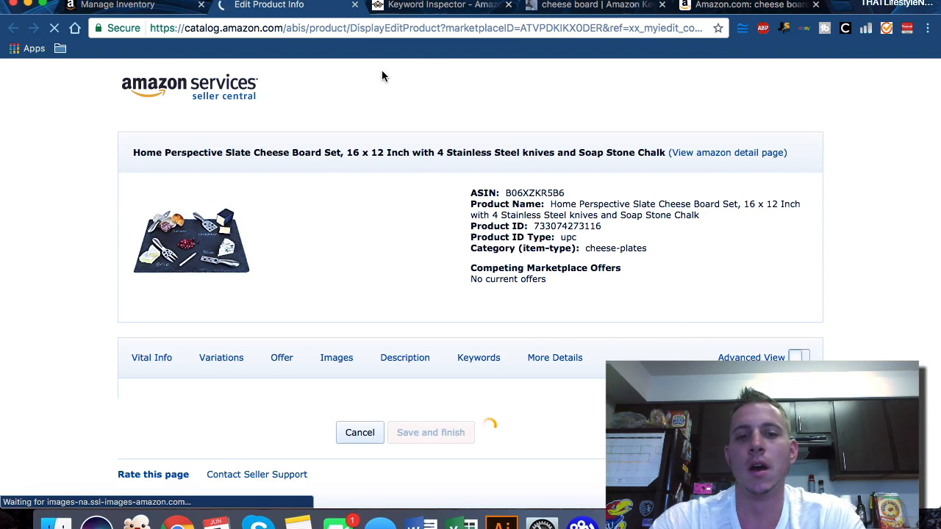
- Enable gift wrap and gift messages in the cheese board listing's offer details
{"action": "scroll", "coordinate": [120, 299], "scroll_direction": "down", "scroll_amount": 2}
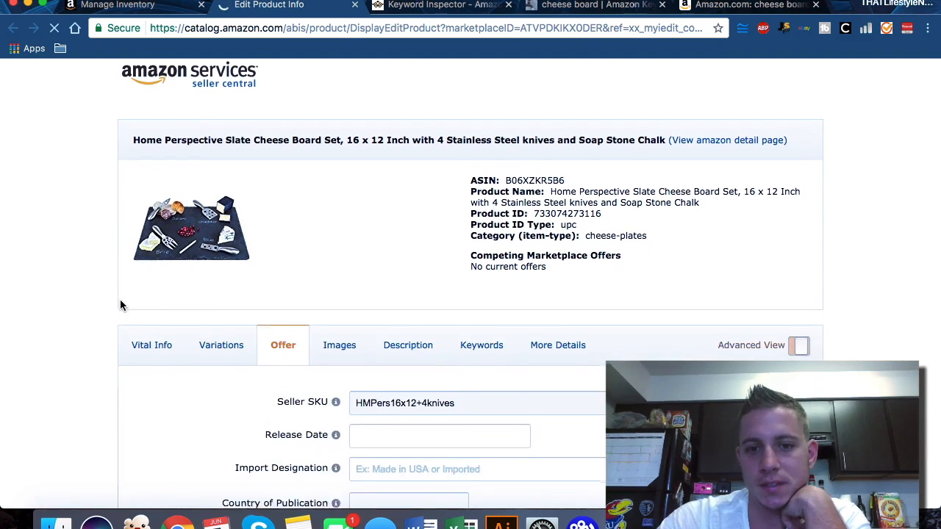
{"action": "scroll", "coordinate": [120, 300], "scroll_direction": "down", "scroll_amount": 1}
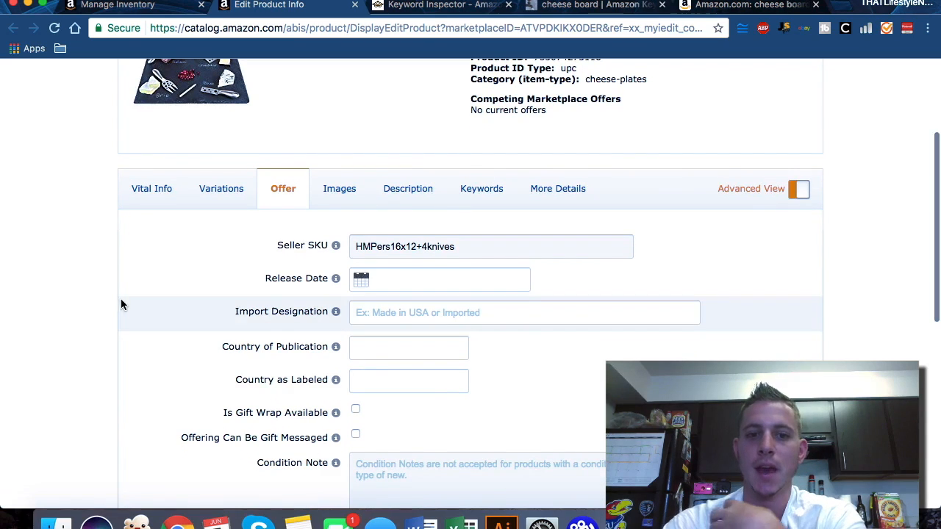
{"action": "left_click", "coordinate": [155, 194]}
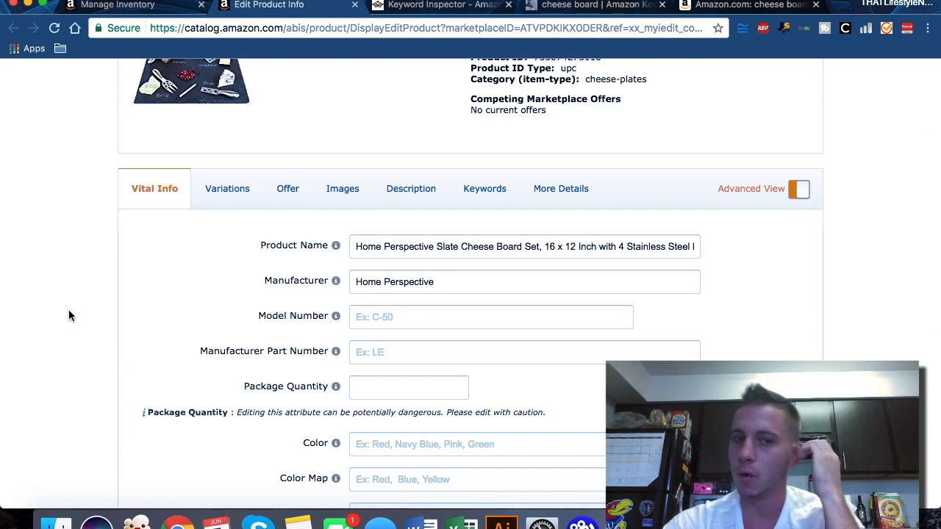
{"action": "left_click", "coordinate": [284, 197]}
{"action": "scroll", "coordinate": [165, 271], "scroll_direction": "down", "scroll_amount": 2}
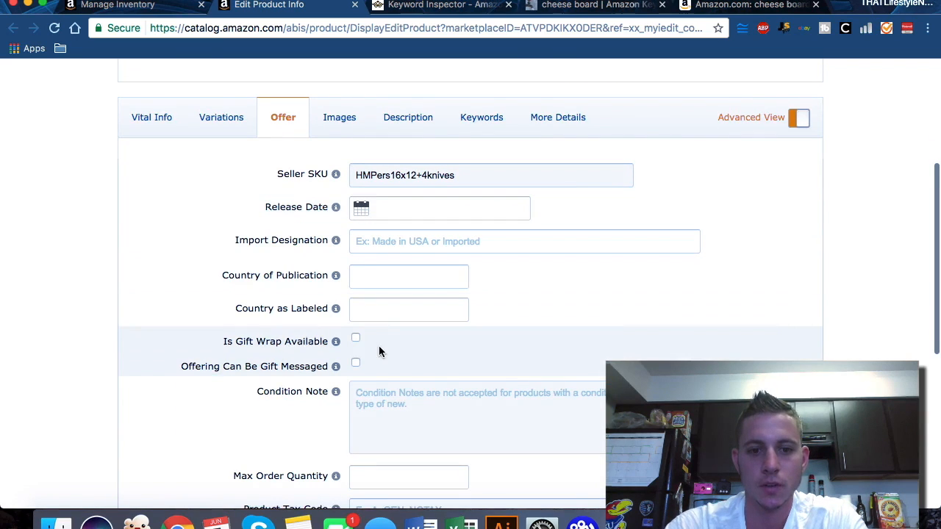
{"action": "left_click", "coordinate": [355, 339]}
{"action": "left_click", "coordinate": [356, 363]}
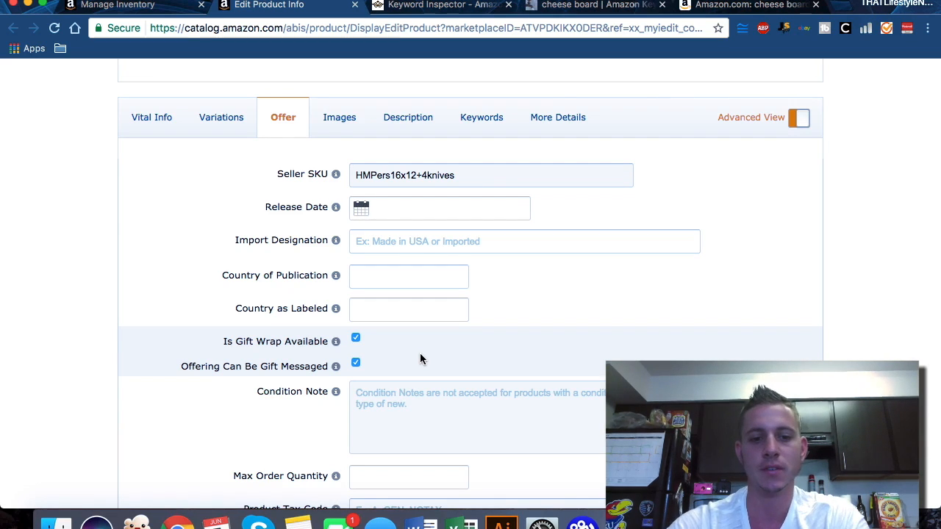
- Set the offer's maximum order quantity to 10
{"action": "scroll", "coordinate": [419, 359], "scroll_direction": "down", "scroll_amount": 2}
{"action": "left_click", "coordinate": [388, 406]}
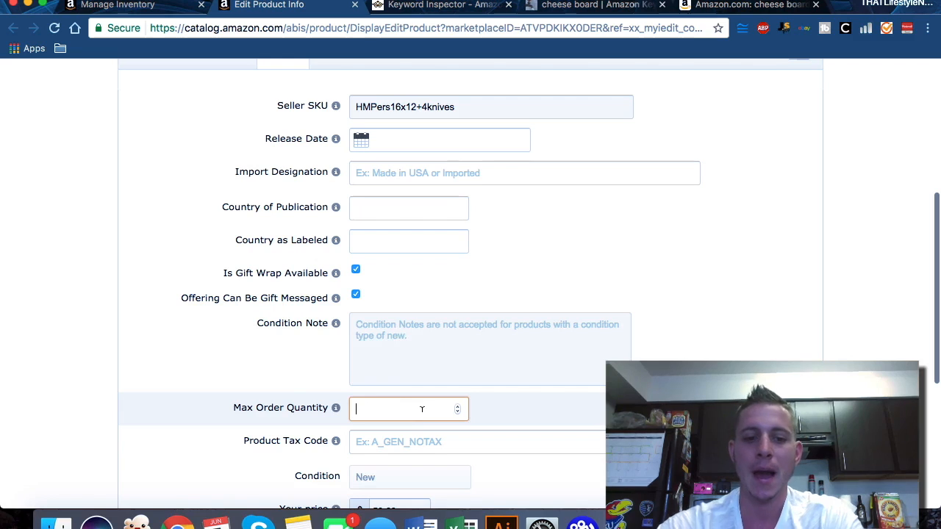
{"action": "type", "text": "4"}
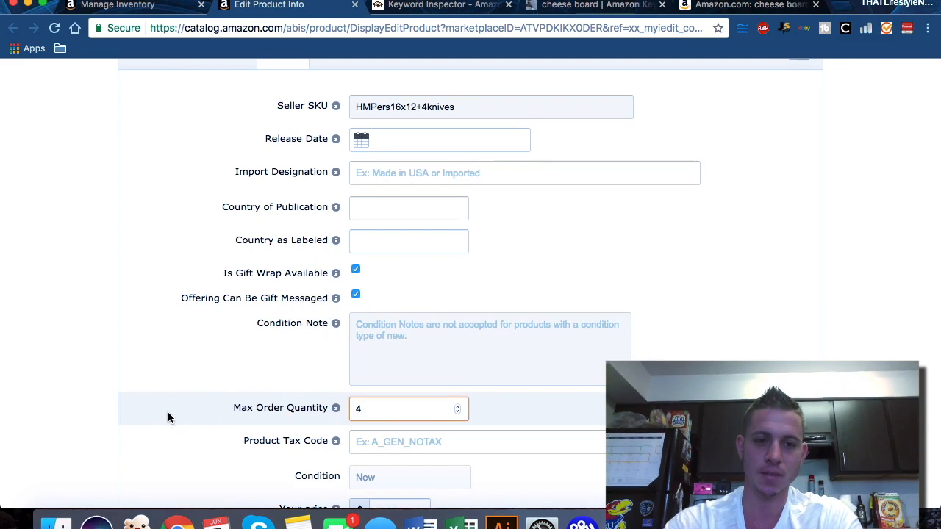
{"action": "double_click", "coordinate": [372, 404]}
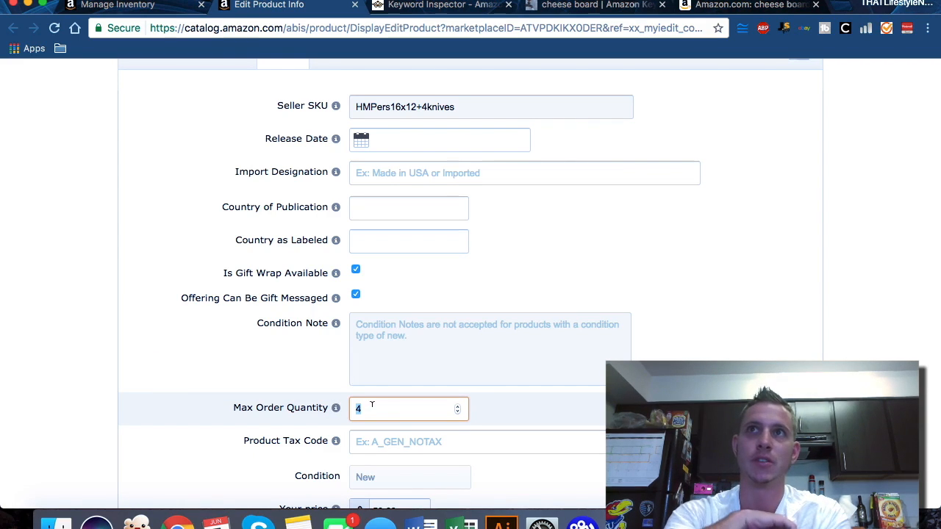
{"action": "left_click", "coordinate": [151, 405]}
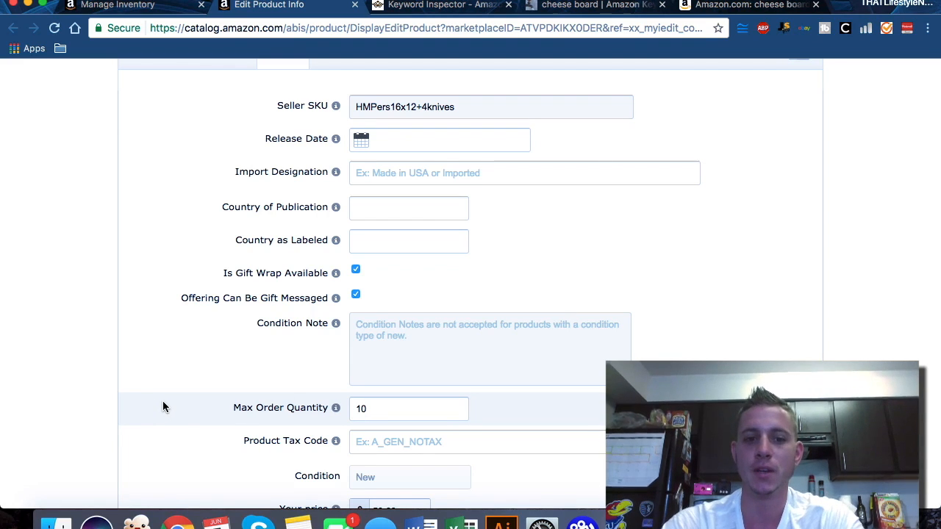
- Set the cheese board's regular price to $79.99 and its sale price to $49.97
{"action": "scroll", "coordinate": [221, 401], "scroll_direction": "down", "scroll_amount": 1}
{"action": "scroll", "coordinate": [220, 386], "scroll_direction": "down", "scroll_amount": 1}
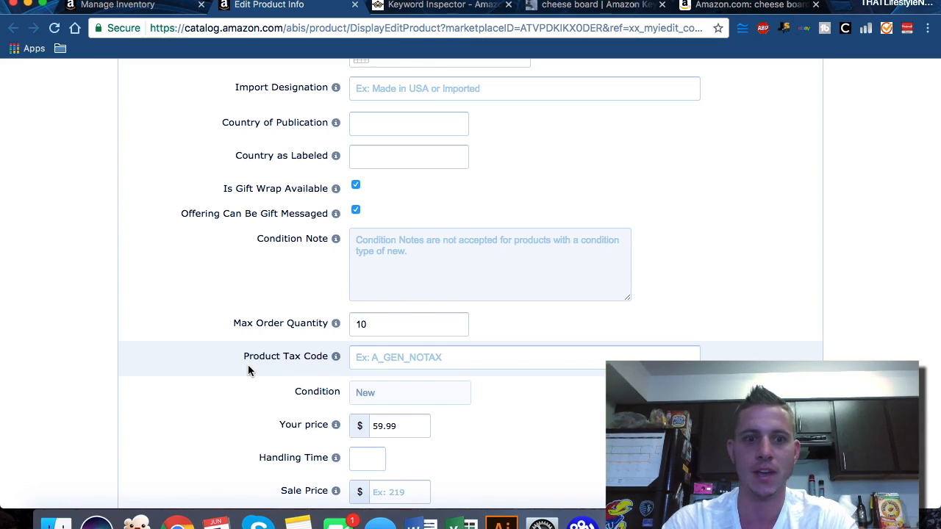
{"action": "scroll", "coordinate": [248, 364], "scroll_direction": "down", "scroll_amount": 3}
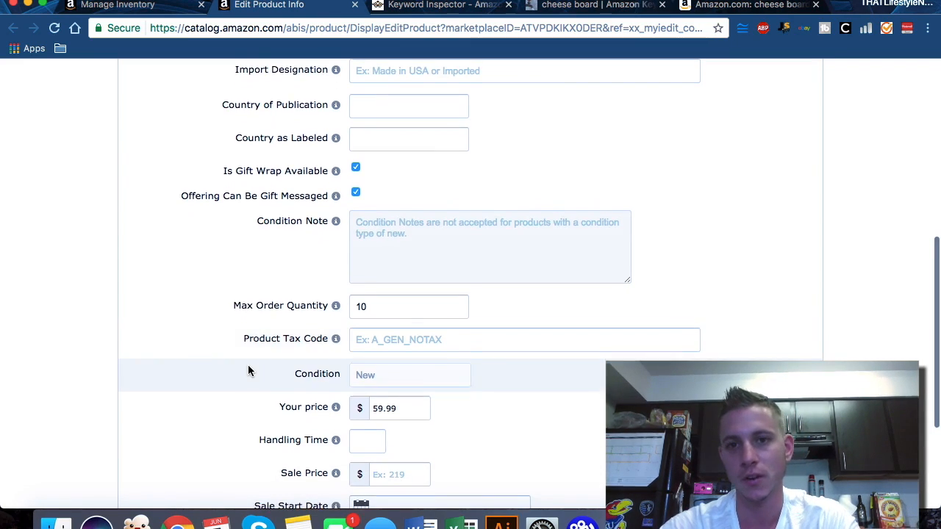
{"action": "scroll", "coordinate": [248, 365], "scroll_direction": "down", "scroll_amount": 2}
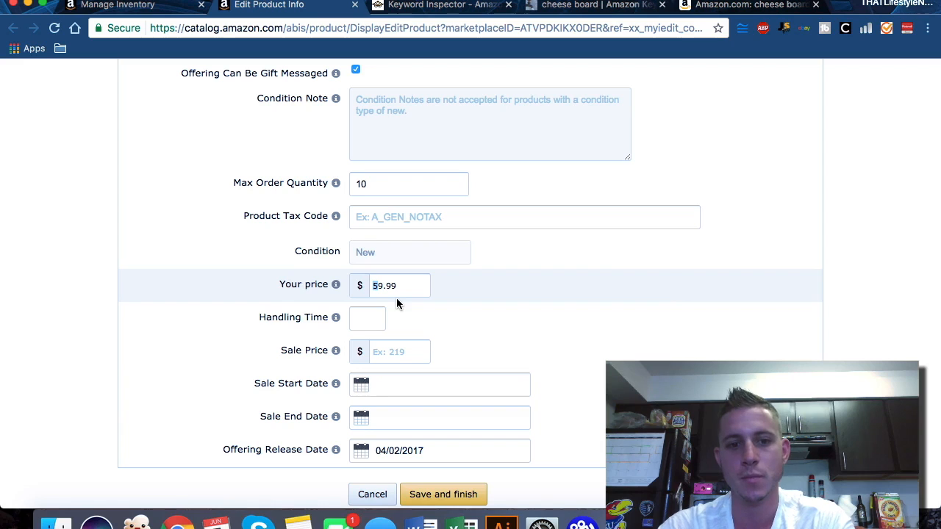
{"action": "type", "text": "7"}
{"action": "key", "text": "Return"}
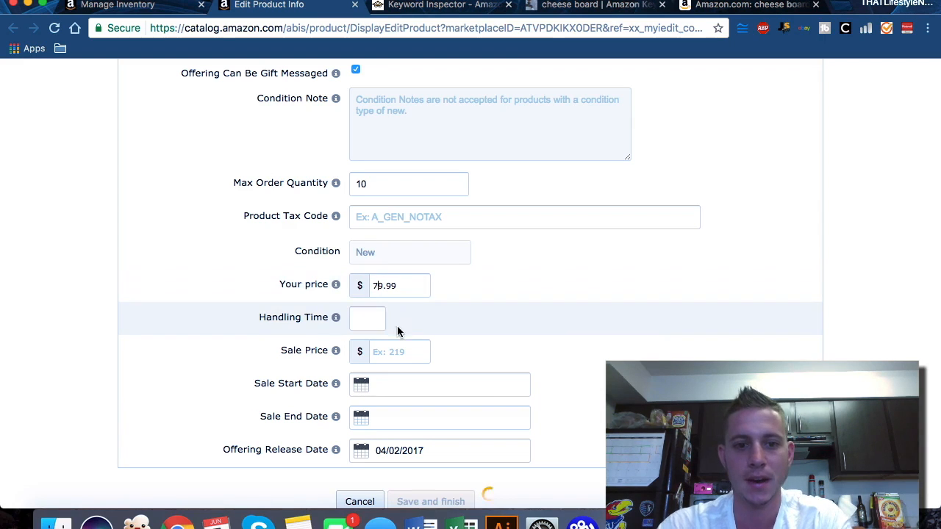
{"action": "type", "text": "49.97"}
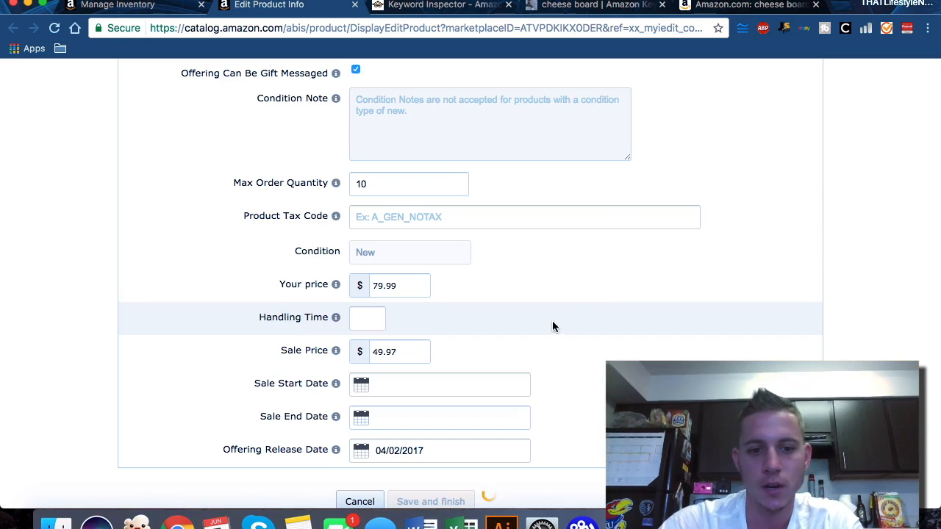
{"action": "scroll", "coordinate": [555, 326], "scroll_direction": "down", "scroll_amount": 1}
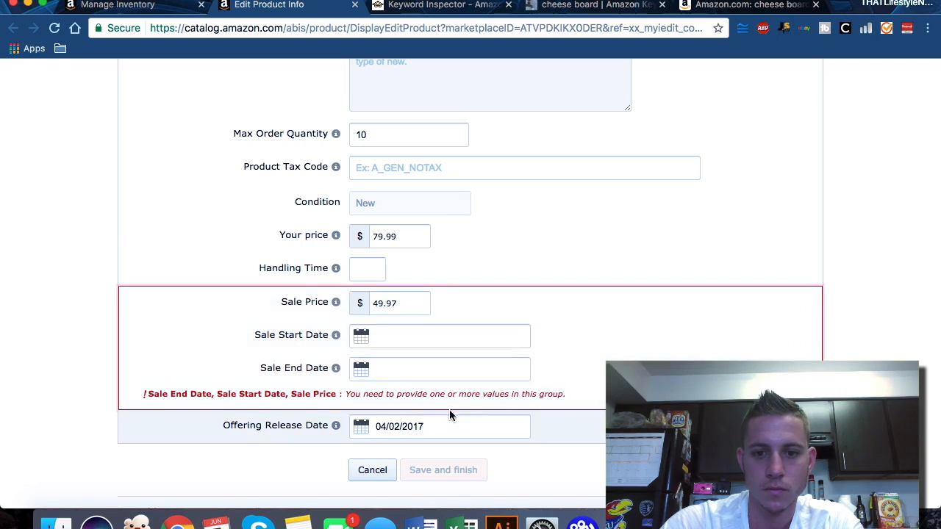
- Set the cheese board's sale to start on 06/07/2017 and end on 06/07/2019
{"action": "left_click", "coordinate": [397, 336]}
{"action": "left_click", "coordinate": [430, 415]}
{"action": "left_click", "coordinate": [434, 369]}
{"action": "left_click", "coordinate": [433, 447]}
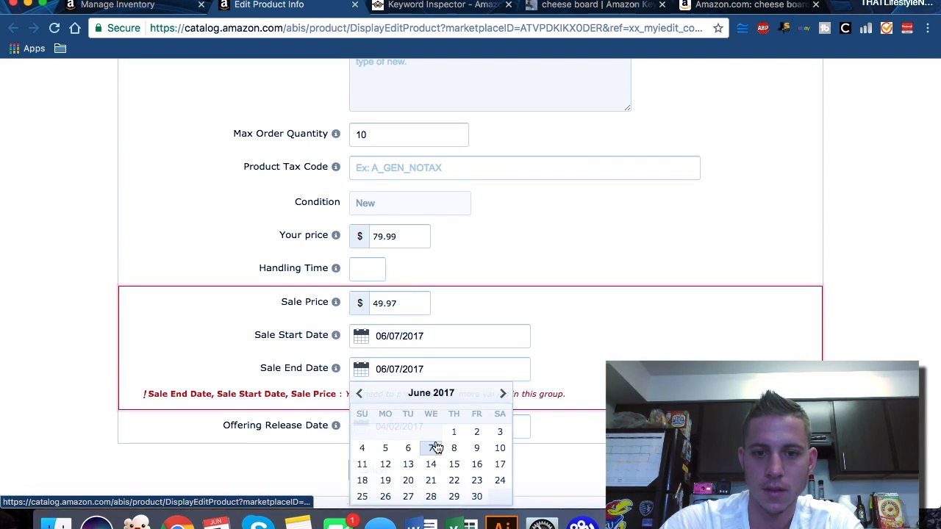
{"action": "left_click", "coordinate": [434, 369]}
{"action": "key", "text": "BackSpace"}
{"action": "type", "text": "9"}
{"action": "left_click", "coordinate": [615, 236]}
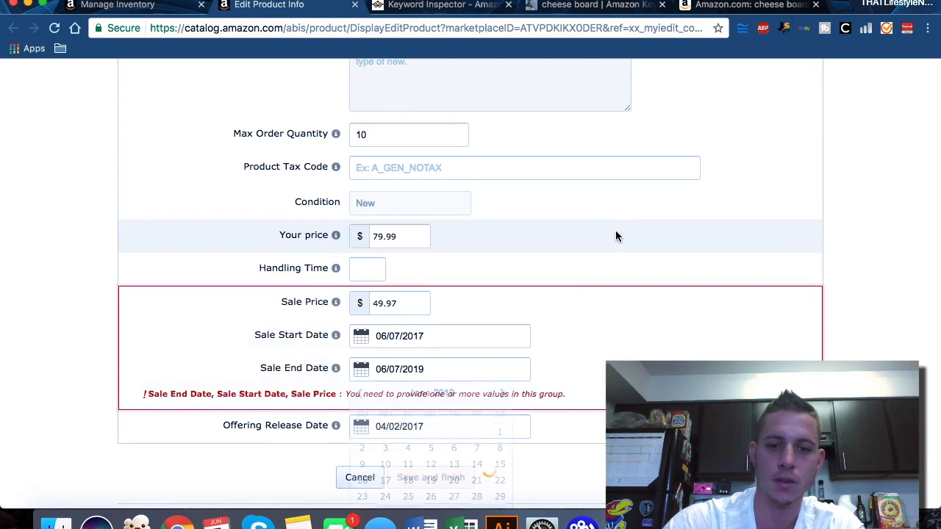
- Review the listing's main and additional product images and the image requirements
{"action": "scroll", "coordinate": [518, 246], "scroll_direction": "up", "scroll_amount": 5}
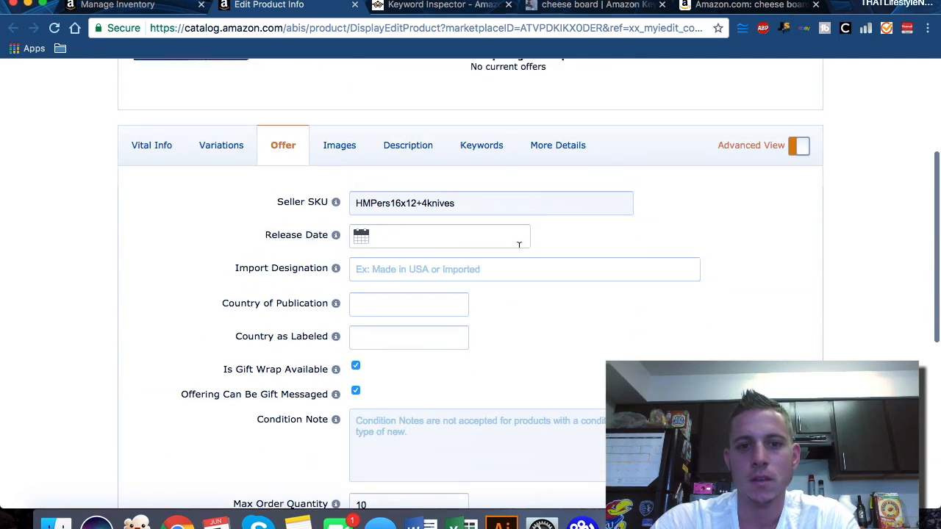
{"action": "left_click", "coordinate": [351, 150]}
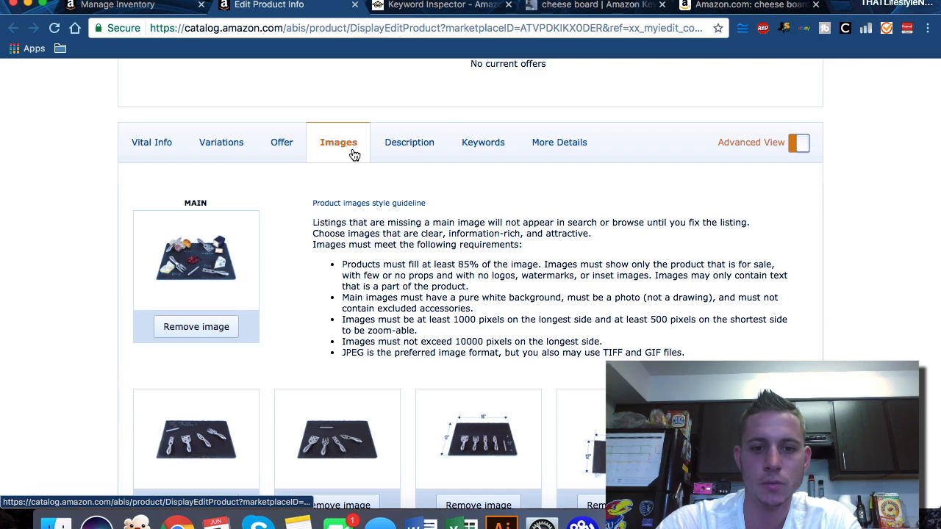
{"action": "scroll", "coordinate": [386, 153], "scroll_direction": "down", "scroll_amount": 3}
{"action": "scroll", "coordinate": [418, 191], "scroll_direction": "up", "scroll_amount": 4}
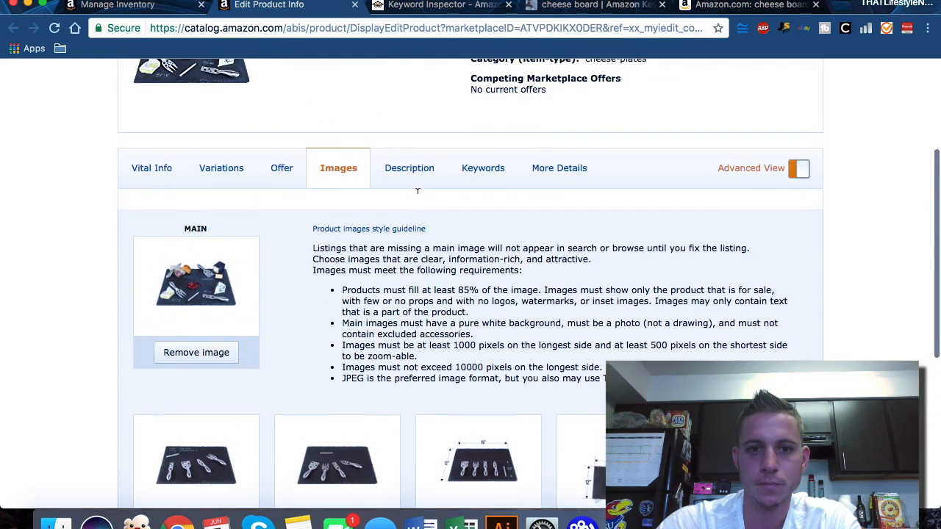
- Add empty key product feature lines in the listing's description details until there are five lines
{"action": "left_click", "coordinate": [411, 168]}
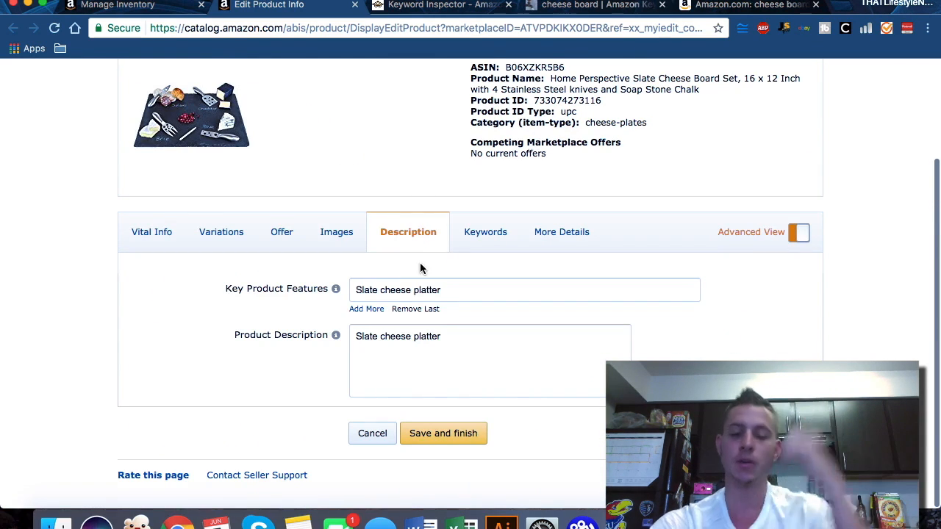
{"action": "left_click", "coordinate": [376, 310]}
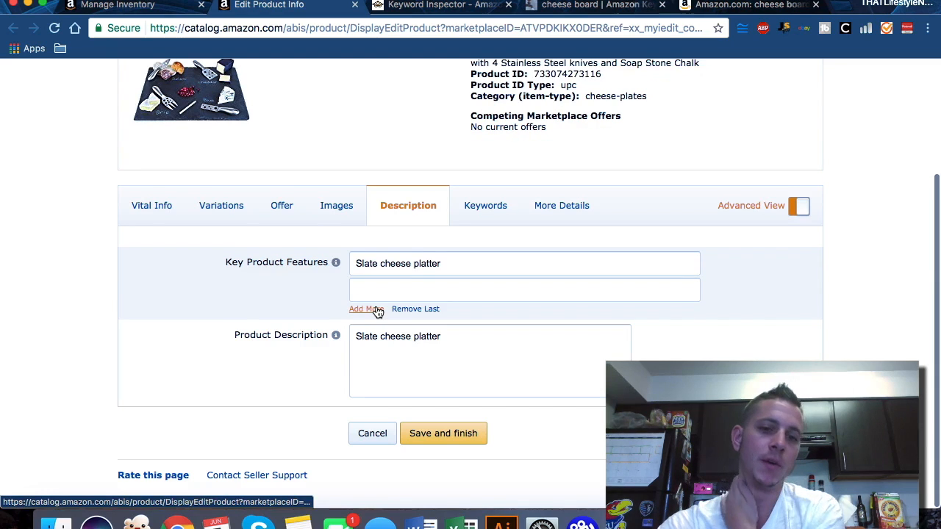
{"action": "left_click", "coordinate": [376, 310]}
{"action": "left_click", "coordinate": [375, 309]}
{"action": "left_click", "coordinate": [370, 323]}
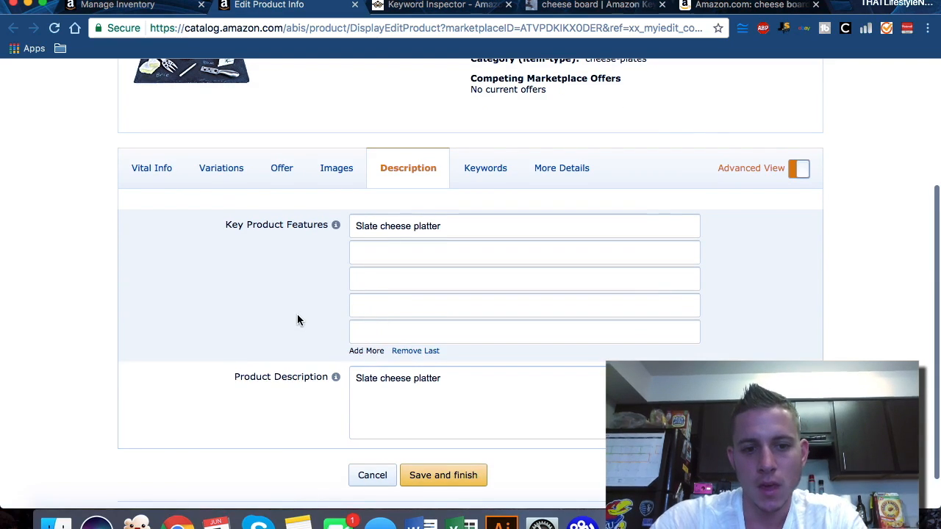
- Replace the product description with the bold HTML heading "<b>Premium Quality Cheeseboard!</b>"
{"action": "double_click", "coordinate": [482, 377]}
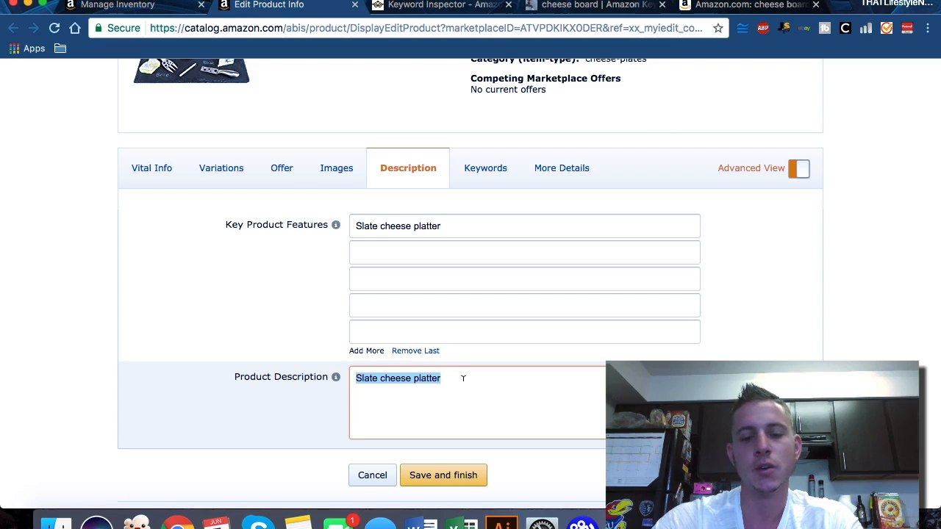
{"action": "type", "text": "<b"}
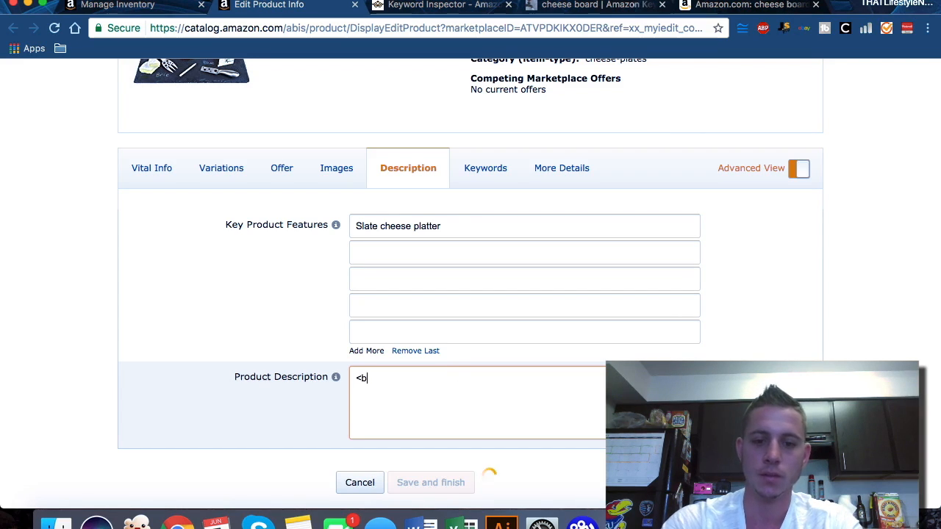
{"action": "type", "text": ">Cheese"}
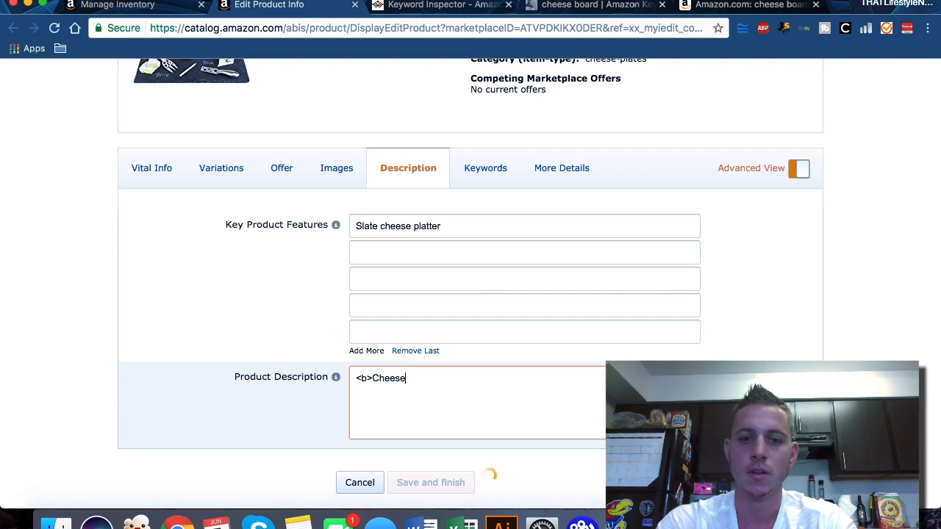
{"action": "key", "text": "BackSpace"}
{"action": "key", "text": "BackSpace"}
{"action": "key", "text": "BackSpace"}
{"action": "key", "text": "BackSpace"}
{"action": "key", "text": "BackSpace"}
{"action": "key", "text": "BackSpace"}
{"action": "type", "text": "Premiu"}
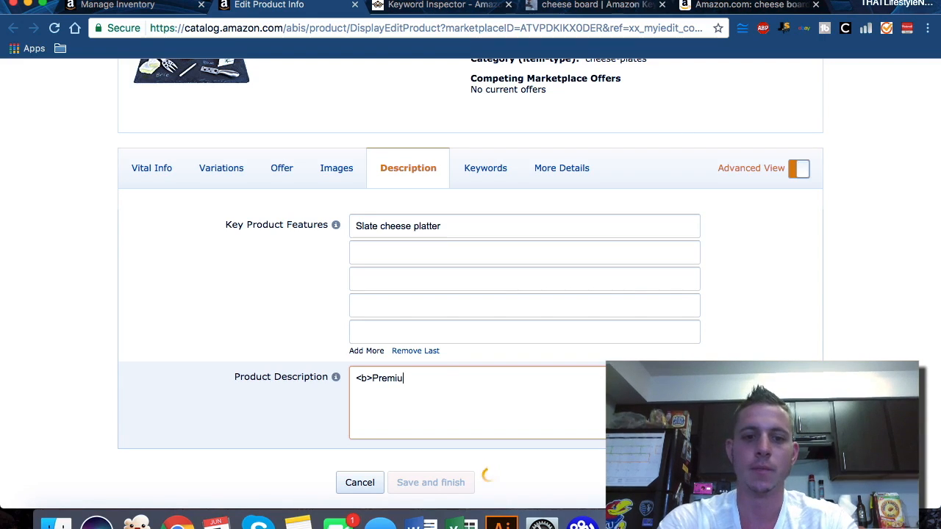
{"action": "type", "text": "m Quality CheeseB"}
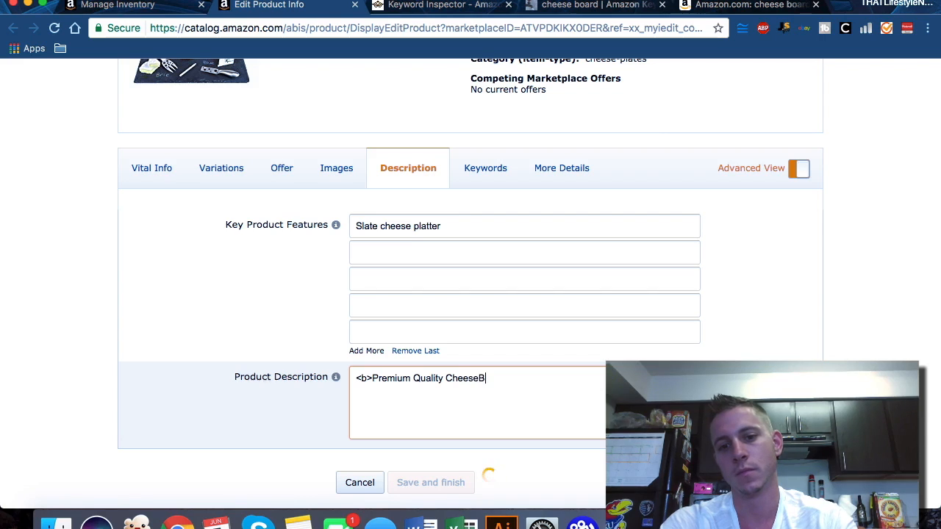
{"action": "key", "text": "BackSpace"}
{"action": "type", "text": "board!"}
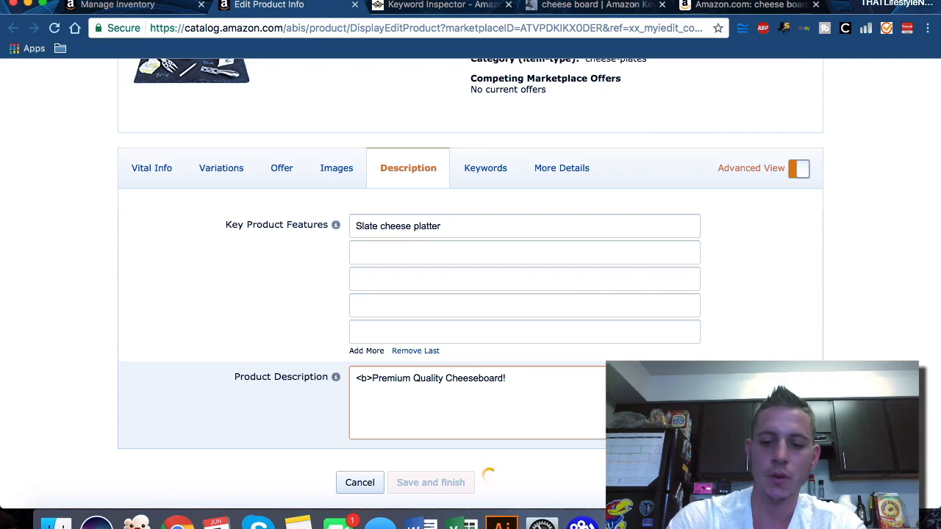
{"action": "type", "text": "</b"}
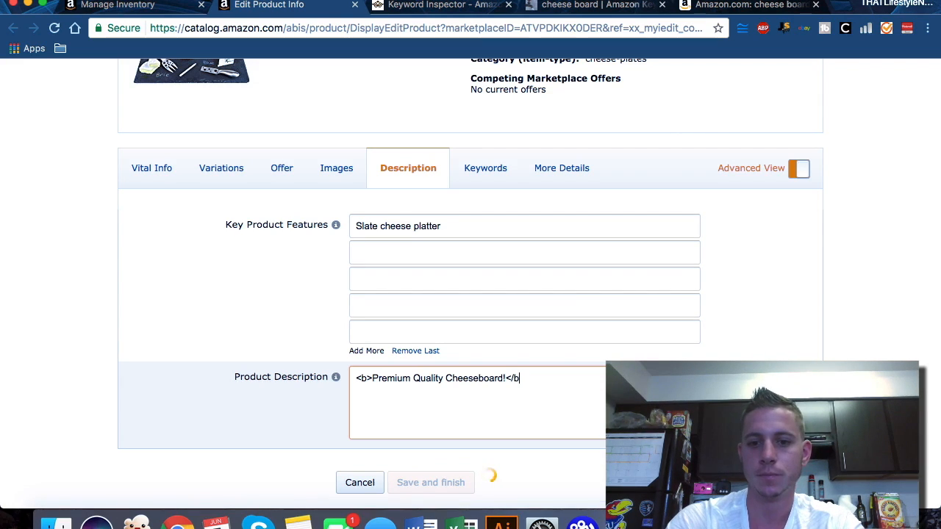
{"action": "type", "text": ">"}
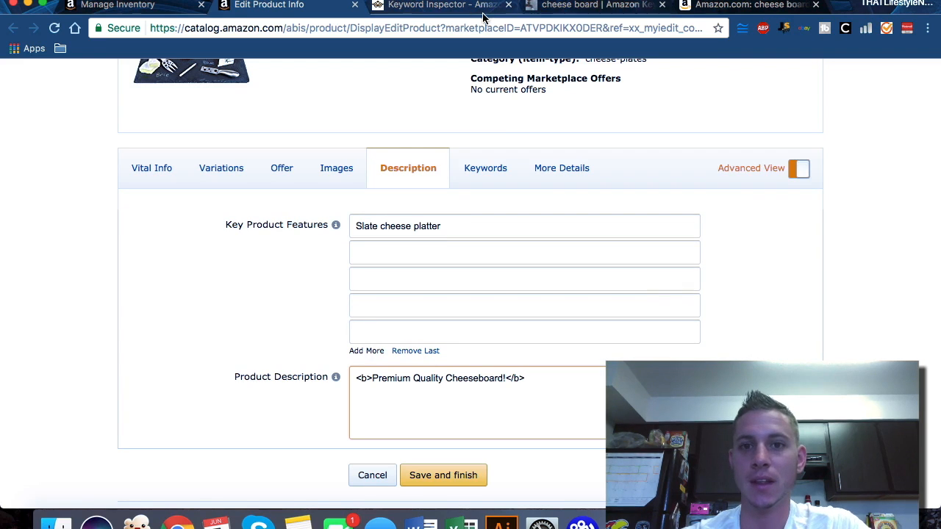
- Switch to MerchantWords and review the highest-volume Amazon search terms for "cheese board"
{"action": "left_click", "coordinate": [580, 9]}
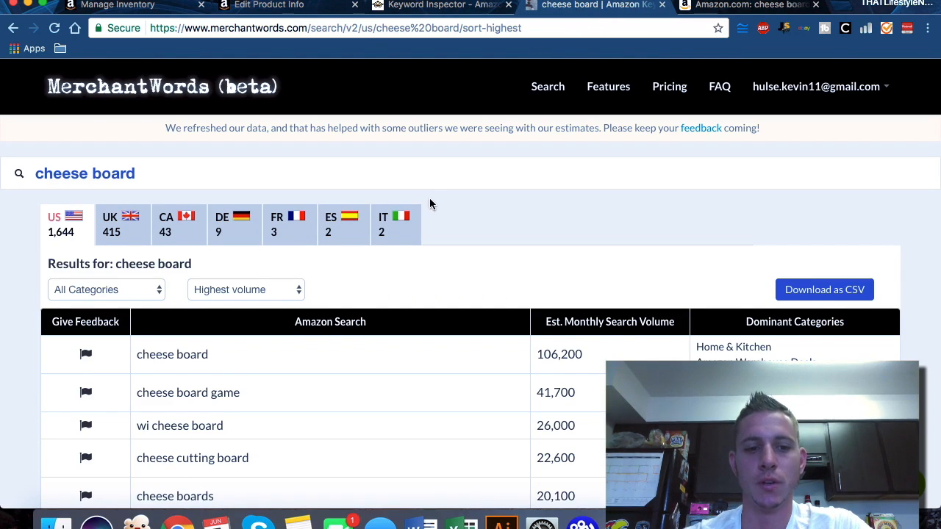
{"action": "scroll", "coordinate": [429, 197], "scroll_direction": "down", "scroll_amount": 1}
{"action": "scroll", "coordinate": [211, 334], "scroll_direction": "down", "scroll_amount": 2}
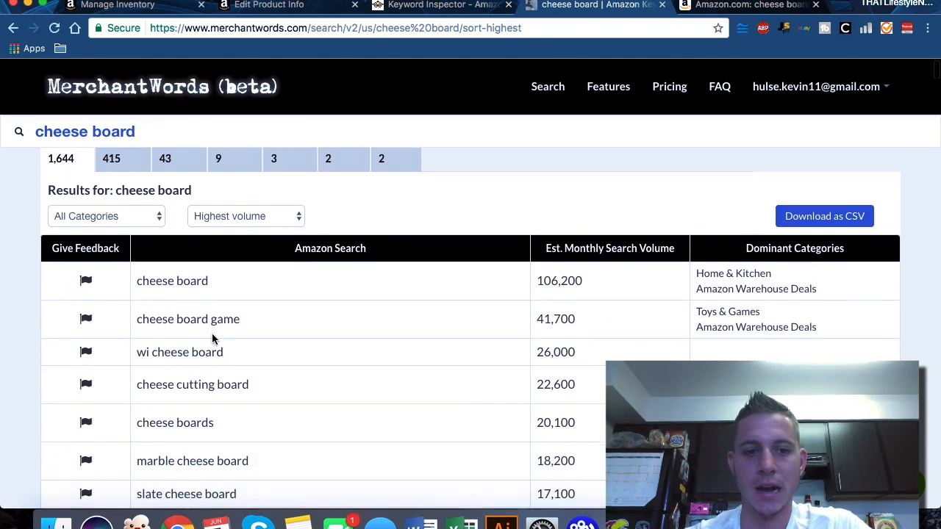
{"action": "scroll", "coordinate": [212, 333], "scroll_direction": "down", "scroll_amount": 1}
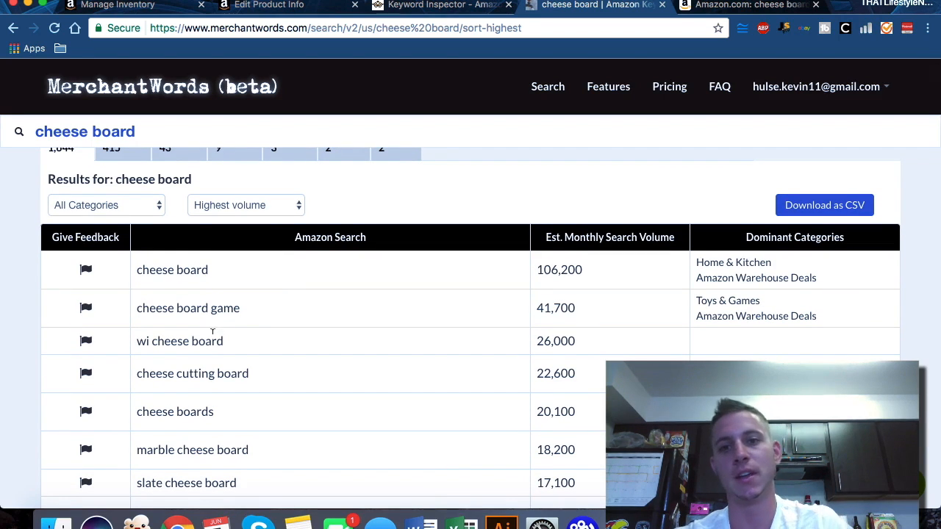
{"action": "scroll", "coordinate": [212, 330], "scroll_direction": "down", "scroll_amount": 2}
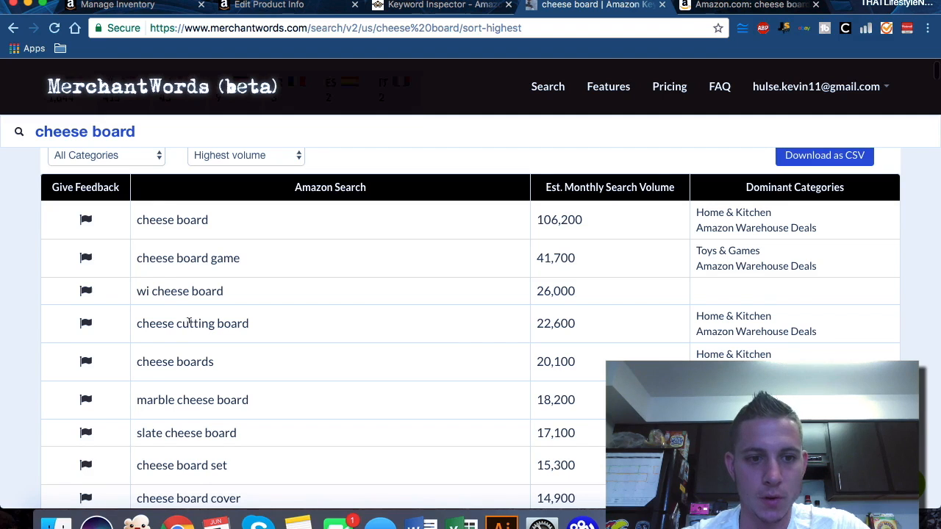
{"action": "scroll", "coordinate": [301, 325], "scroll_direction": "down", "scroll_amount": 5}
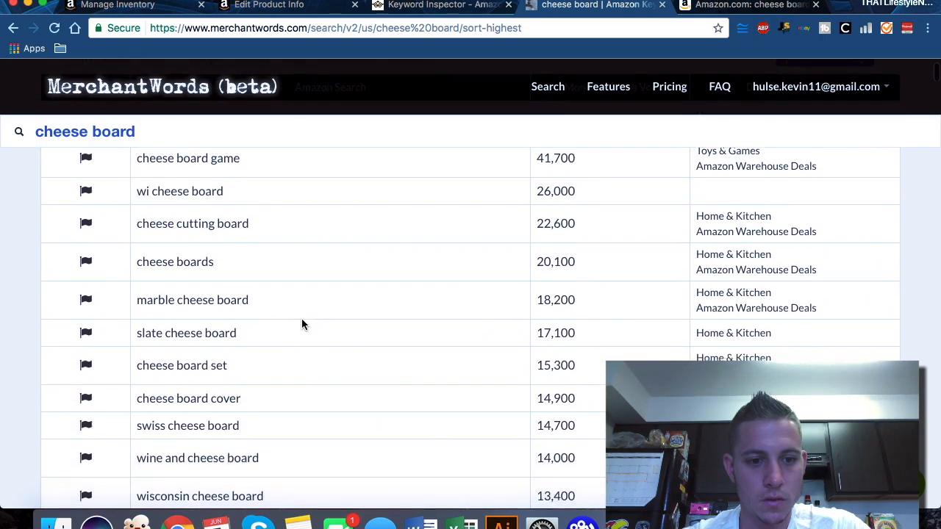
{"action": "scroll", "coordinate": [302, 324], "scroll_direction": "down", "scroll_amount": 2}
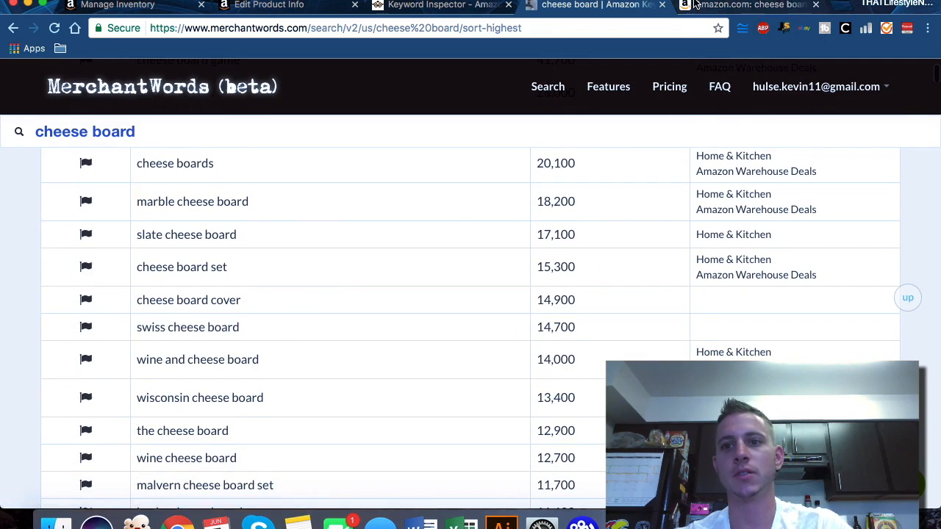
- From the Amazon results for "cheese board and cutlery", open the Bambüsi and StarBlue cheese board listings in separate new tabs
{"action": "left_click", "coordinate": [746, 5]}
{"action": "scroll", "coordinate": [345, 147], "scroll_direction": "up", "scroll_amount": 4}
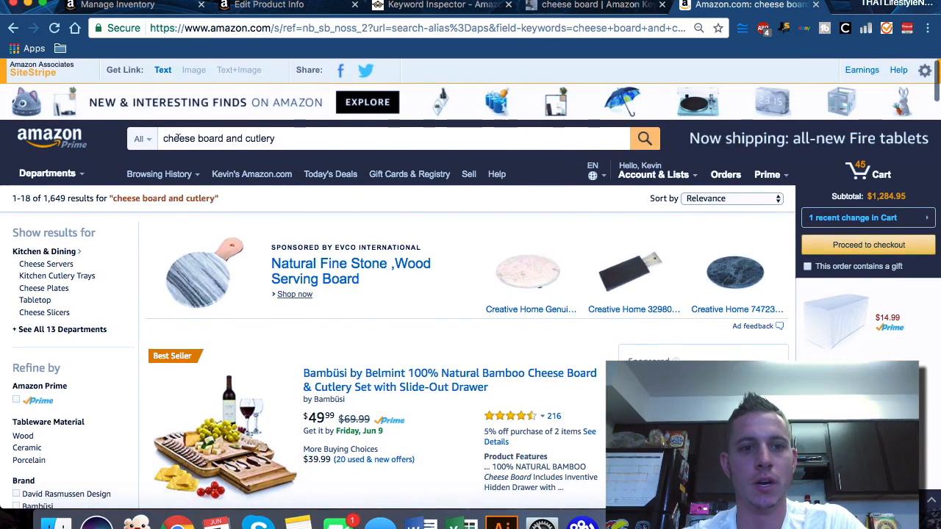
{"action": "scroll", "coordinate": [412, 357], "scroll_direction": "down", "scroll_amount": 5}
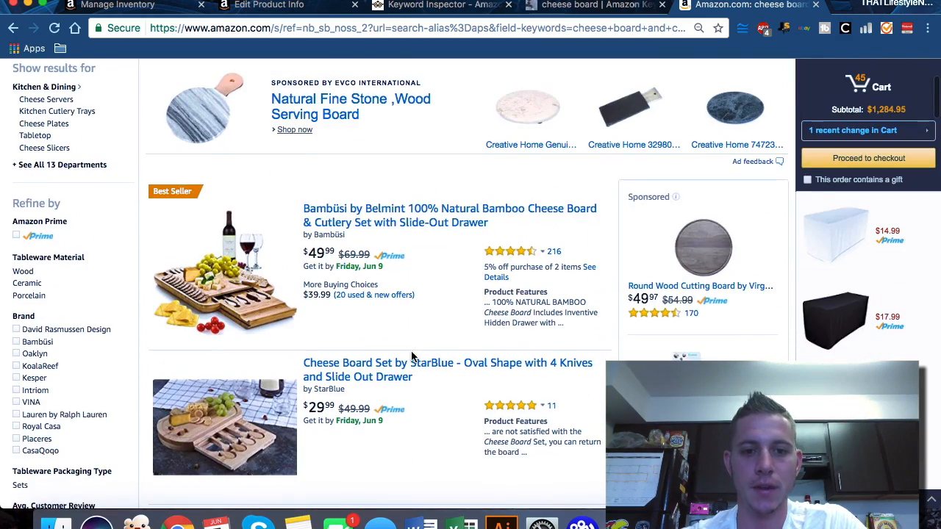
{"action": "right_click", "coordinate": [425, 213]}
{"action": "left_click", "coordinate": [459, 212]}
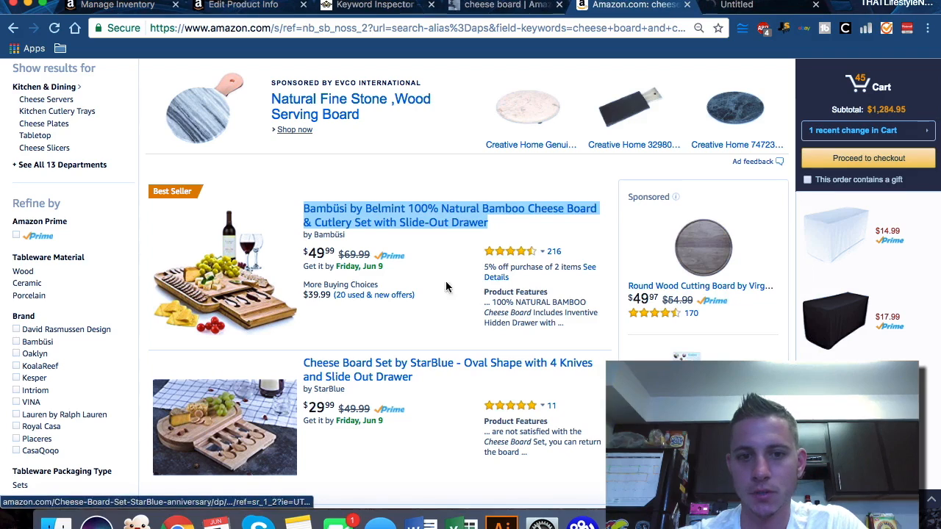
{"action": "scroll", "coordinate": [458, 254], "scroll_direction": "down", "scroll_amount": 3}
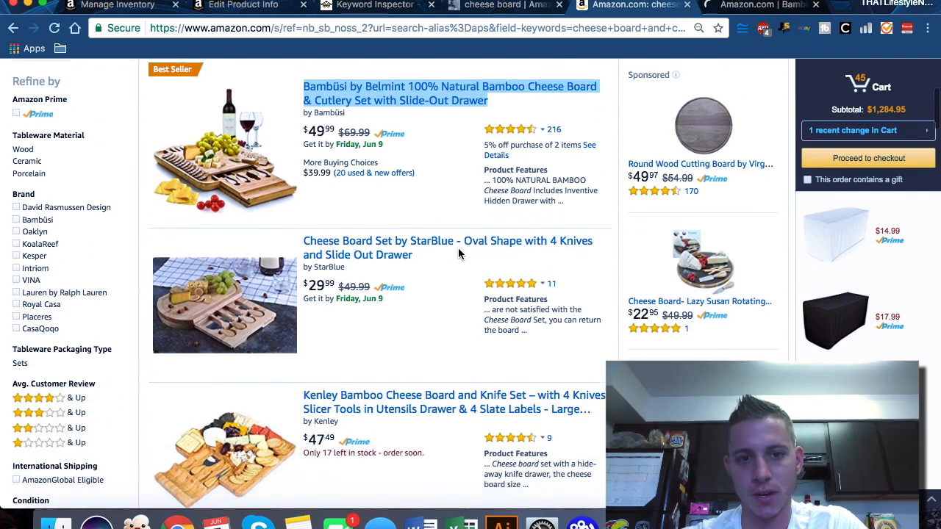
{"action": "right_click", "coordinate": [413, 245]}
{"action": "left_click", "coordinate": [416, 245]}
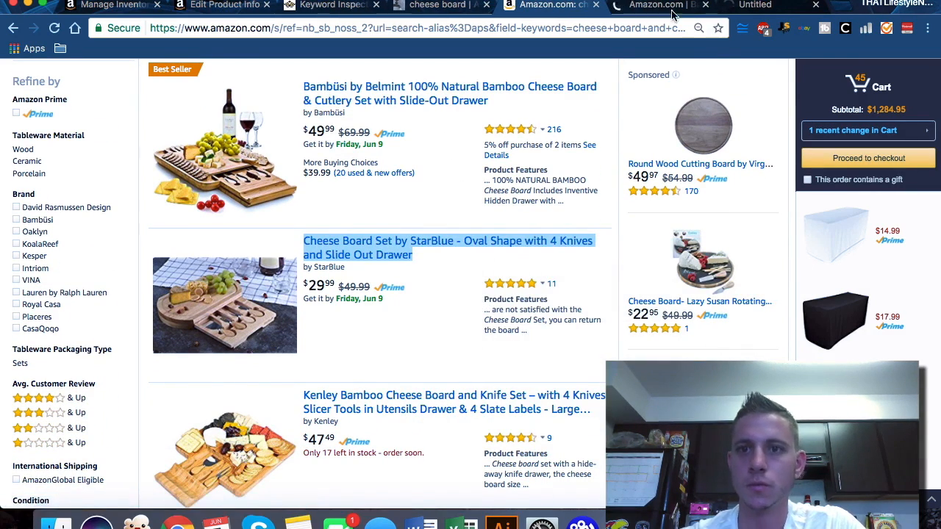
- Copy all five feature bullet points from the Bambüsi bamboo cheese board listing
{"action": "left_click", "coordinate": [653, 6]}
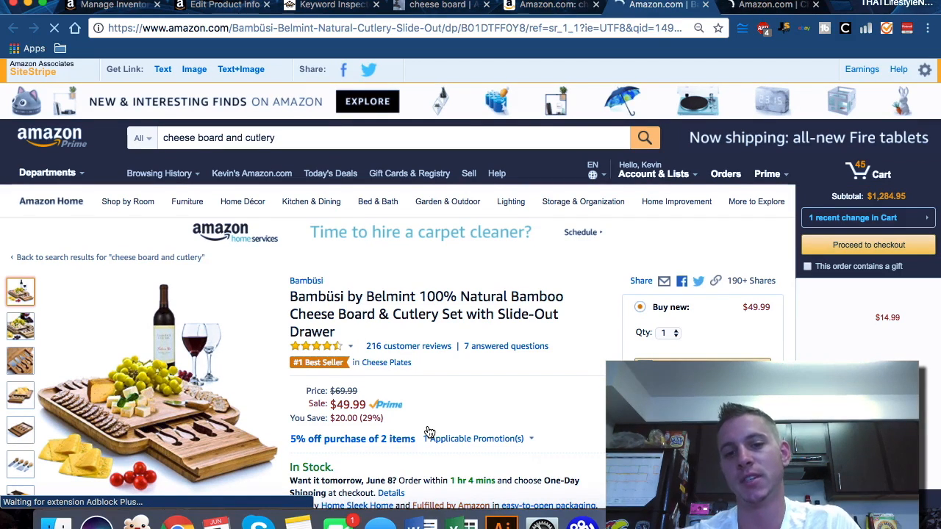
{"action": "scroll", "coordinate": [429, 430], "scroll_direction": "down", "scroll_amount": 5}
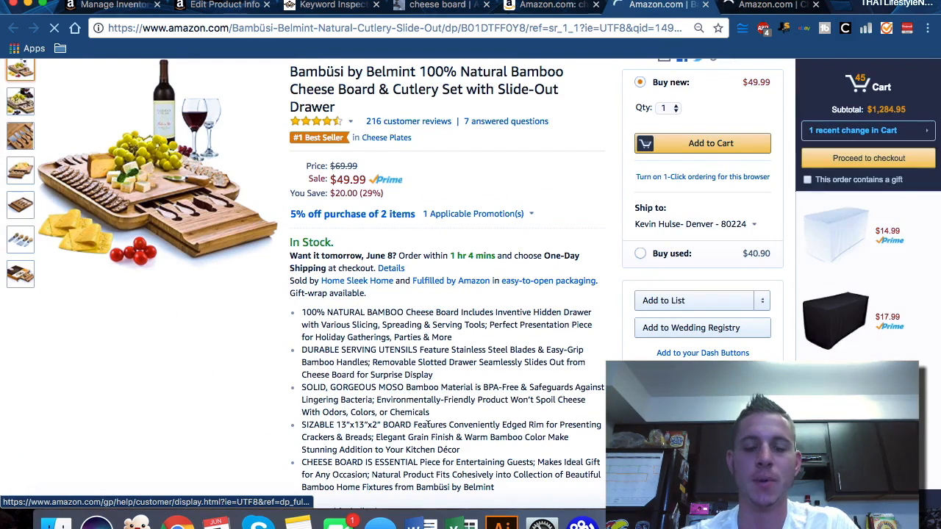
{"action": "scroll", "coordinate": [429, 431], "scroll_direction": "down", "scroll_amount": 5}
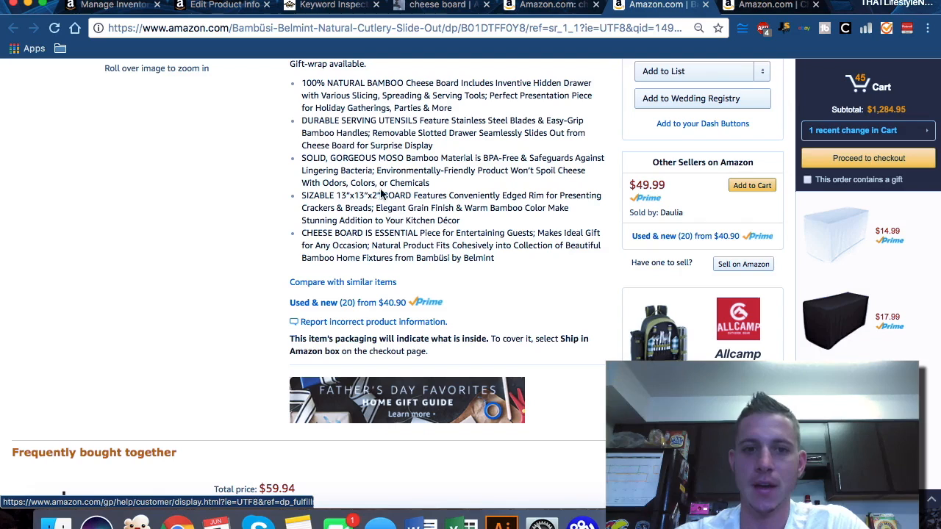
{"action": "left_click_drag", "start_coordinate": [301, 83], "coordinate": [496, 259]}
{"action": "key", "text": "super+c"}
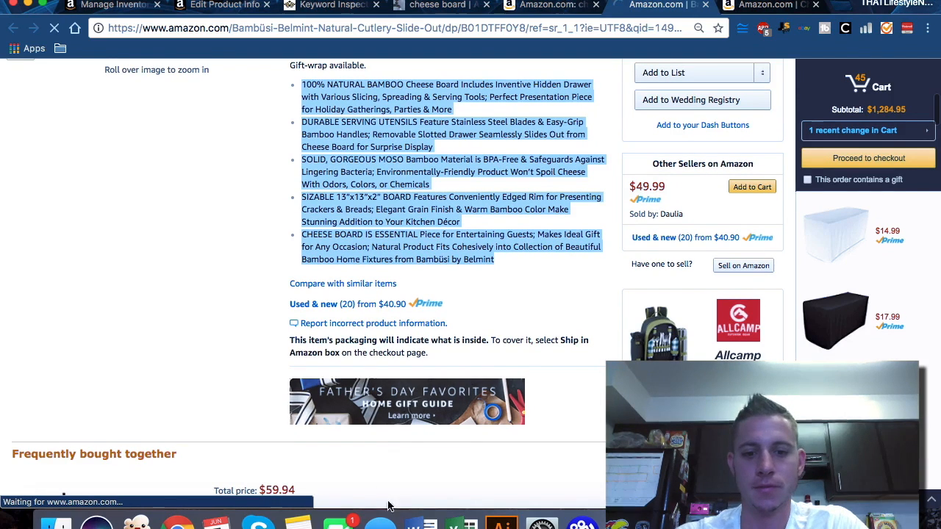
- Switch to Microsoft Word and paste the copied Bambüsi bullet points into a new blank document
{"action": "left_click", "coordinate": [416, 522]}
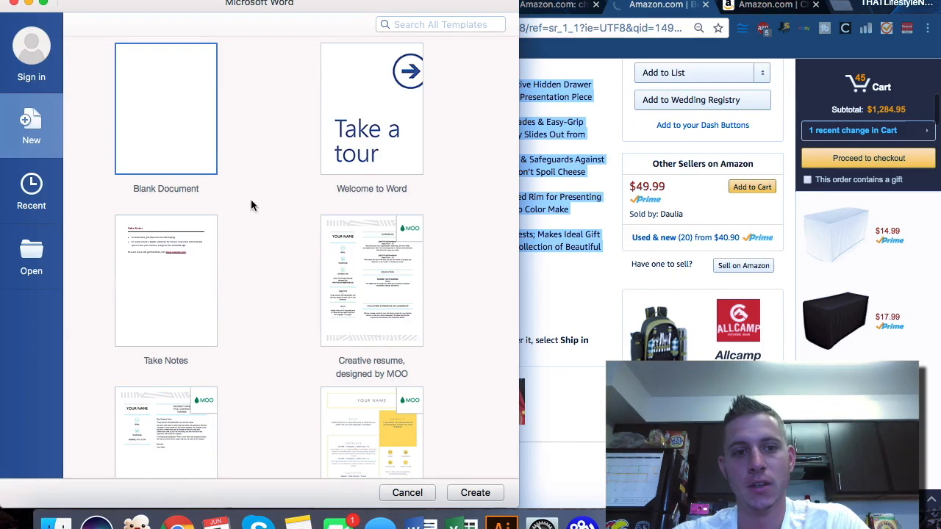
{"action": "double_click", "coordinate": [184, 132]}
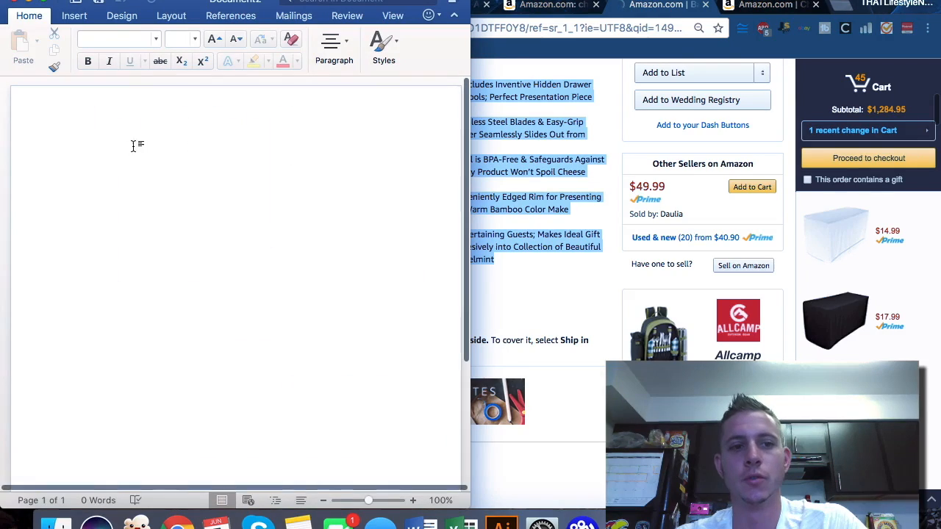
{"action": "key", "text": "super+v"}
- Copy all five bullet points from the StarBlue cheese board listing and paste them below the Bambüsi bullet points in Word
{"action": "left_click", "coordinate": [728, 7]}
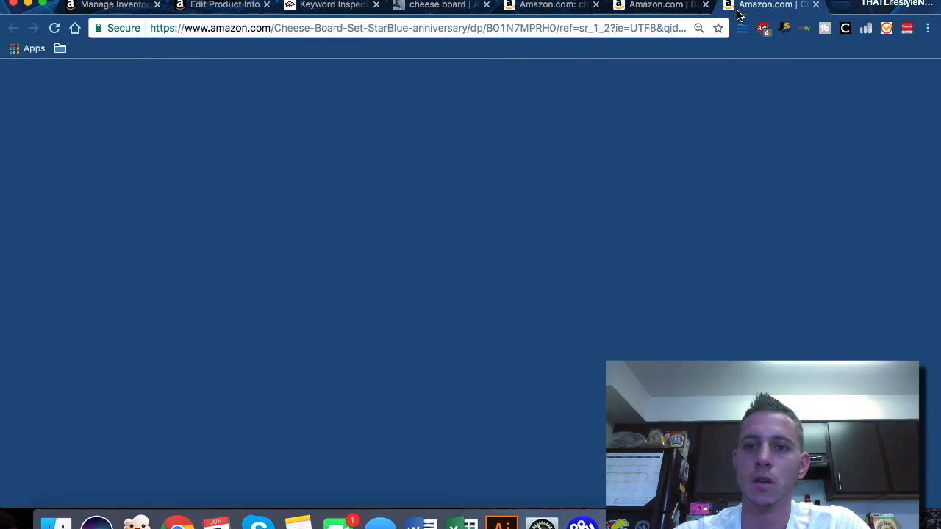
{"action": "scroll", "coordinate": [500, 287], "scroll_direction": "down", "scroll_amount": 2}
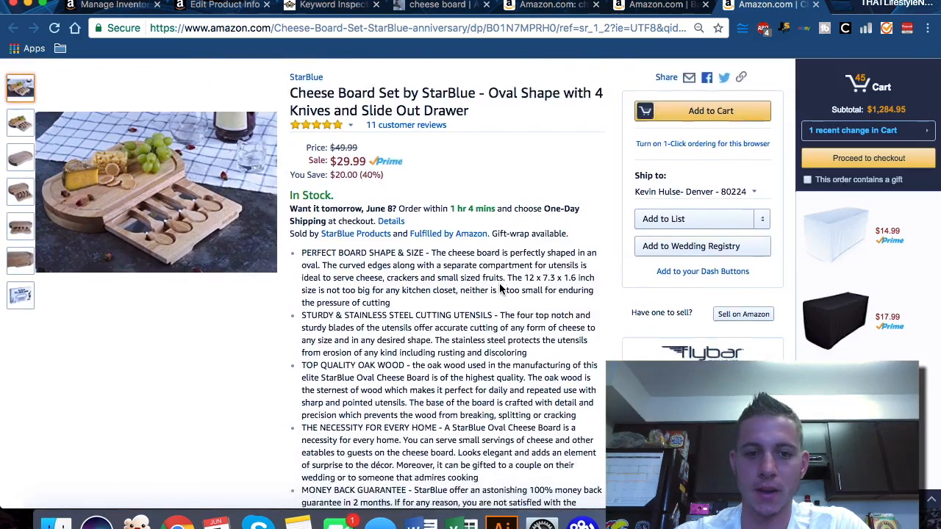
{"action": "left_click_drag", "start_coordinate": [376, 494], "coordinate": [303, 211]}
{"action": "key", "text": "super+c"}
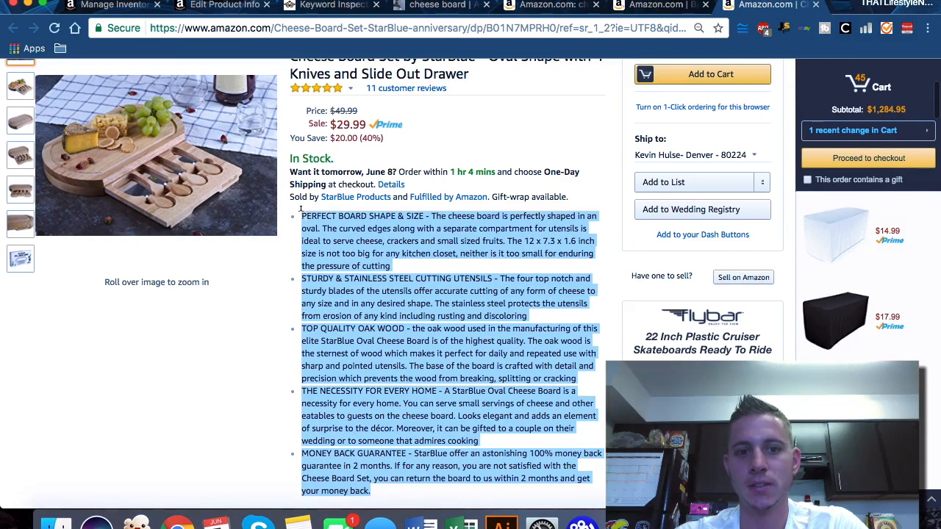
{"action": "left_click", "coordinate": [413, 523]}
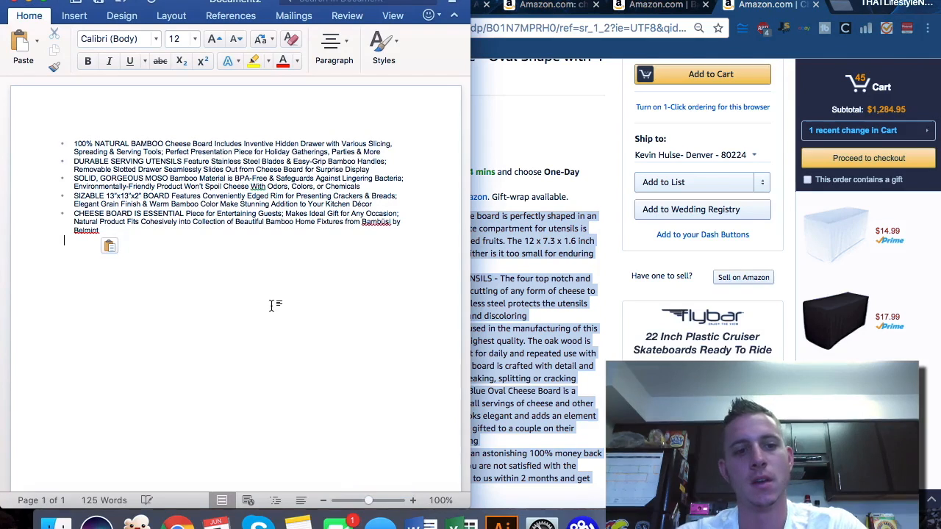
{"action": "key", "text": "super+v"}
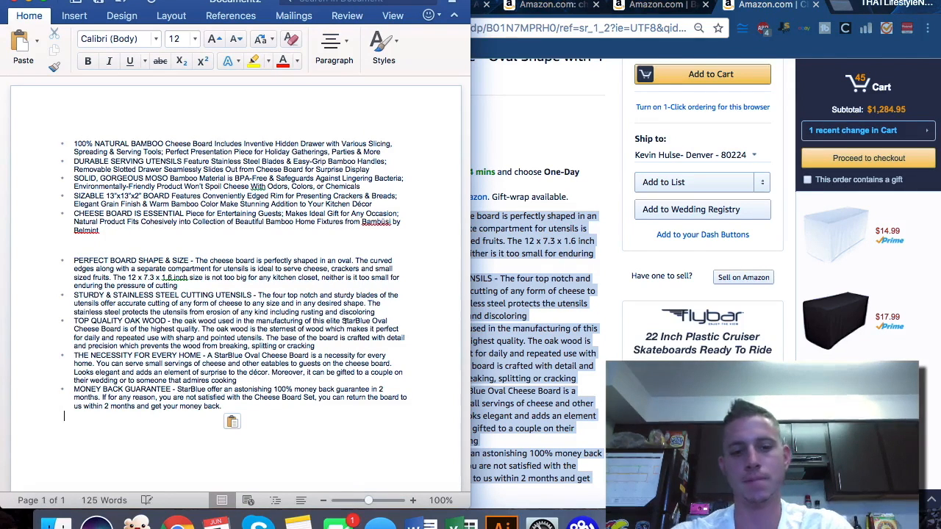
- Create a new blank document and place it side by side with the document of competitor bullet points
{"action": "key", "text": "super+n"}
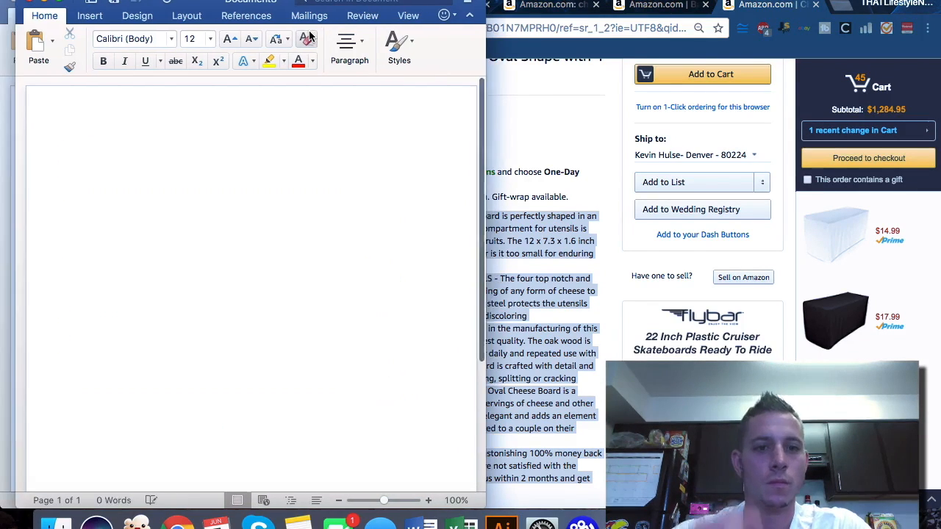
{"action": "left_click_drag", "start_coordinate": [206, 2], "coordinate": [940, 175]}
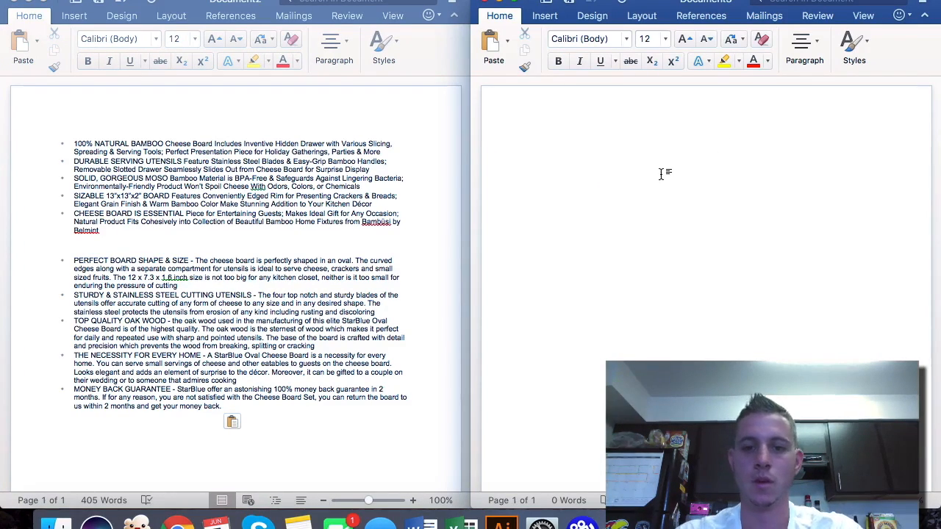
{"action": "left_click_drag", "start_coordinate": [193, 2], "coordinate": [0, 48]}
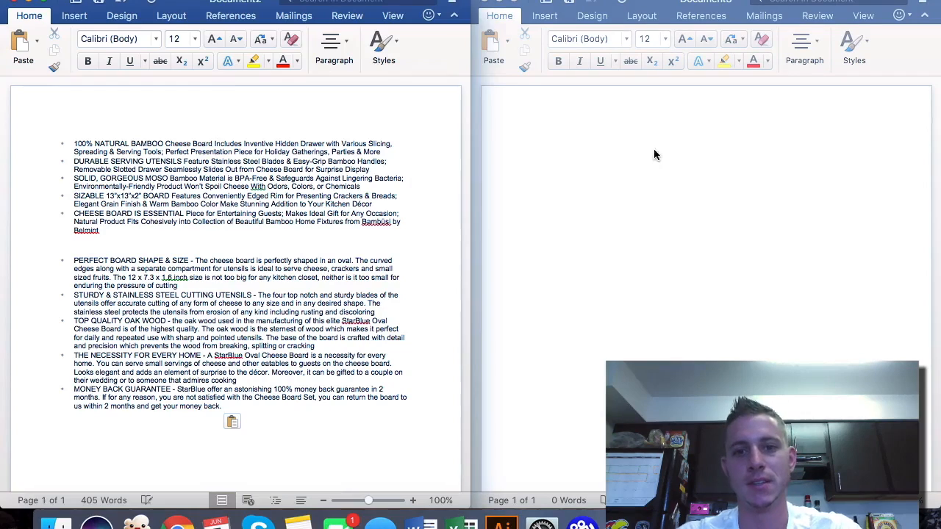
{"action": "left_click", "coordinate": [656, 149]}
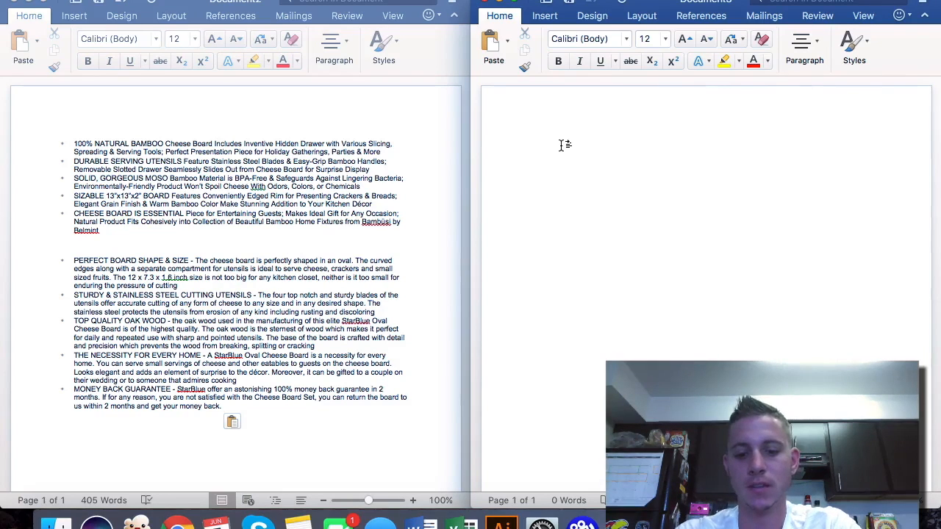
- In the blank document, write the uppercase heading "PREMIUM QUALITY SLATE CHEESEBOARD WITH CUTLERY SET" for the first bullet point
{"action": "type", "text": "Premium Quality"}
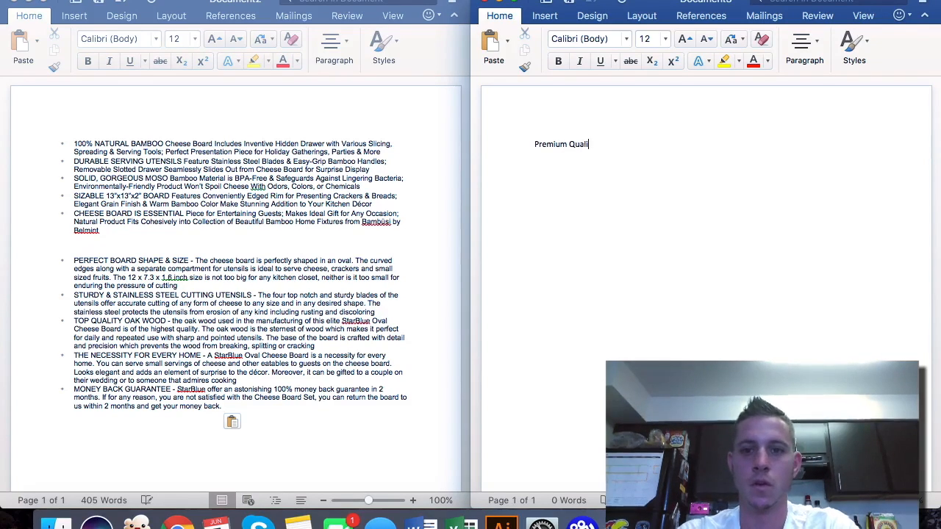
{"action": "key", "text": "BackSpace"}
{"action": "key", "text": "BackSpace"}
{"action": "key", "text": "BackSpace"}
{"action": "key", "text": "BackSpace"}
{"action": "key", "text": "BackSpace"}
{"action": "key", "text": "BackSpace"}
{"action": "key", "text": "BackSpace"}
{"action": "key", "text": "BackSpace"}
{"action": "key", "text": "BackSpace"}
{"action": "key", "text": "BackSpace"}
{"action": "key", "text": "BackSpace"}
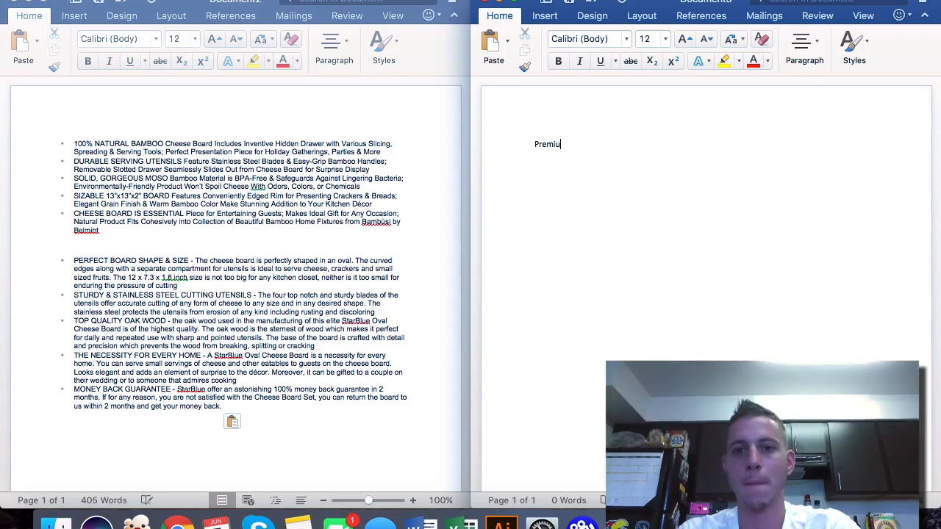
{"action": "type", "text": "REMIUM"}
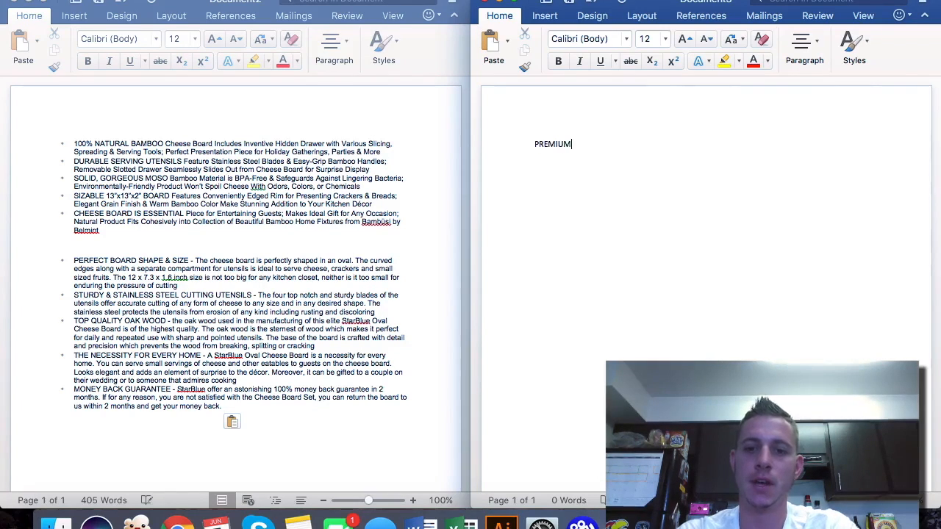
{"action": "type", "text": " QUALITY SLATE CH"}
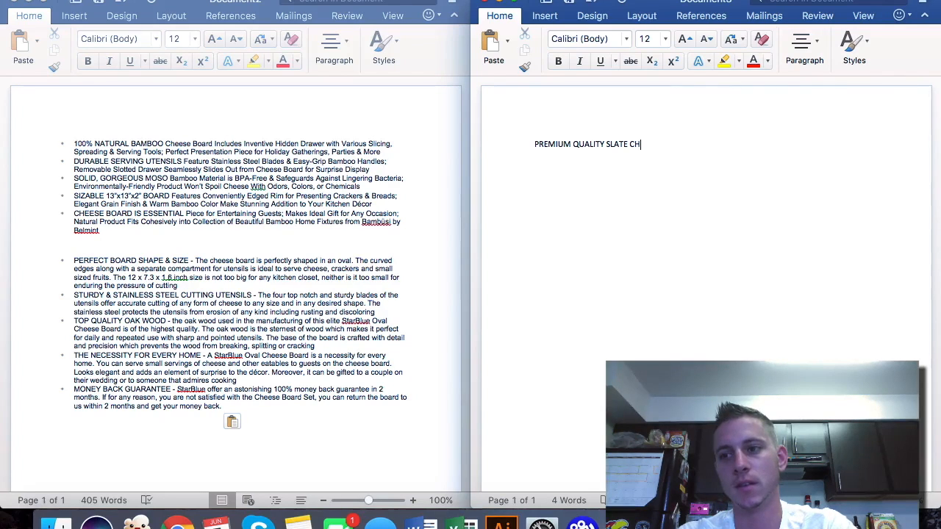
{"action": "type", "text": "EESEBOARD "}
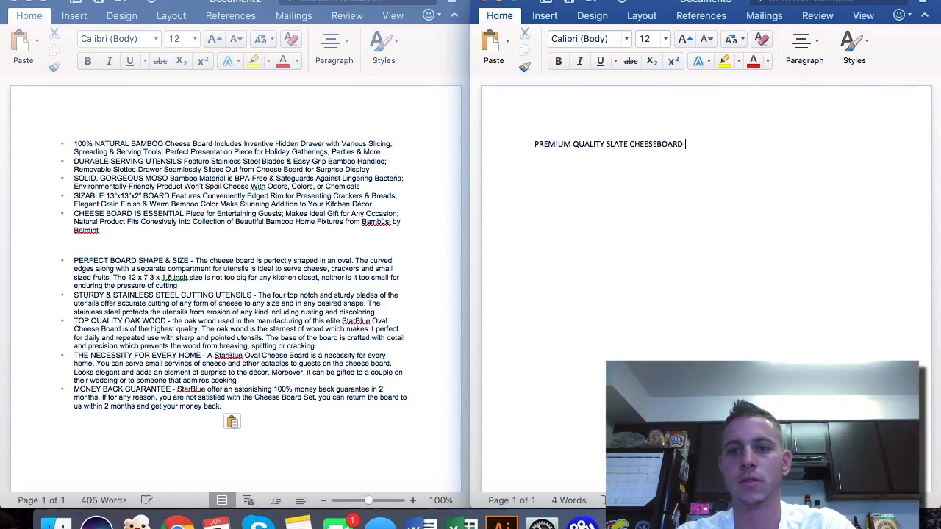
{"action": "type", "text": "TE"}
{"action": "key", "text": "BackSpace"}
{"action": "type", "text": "LERY SET"}
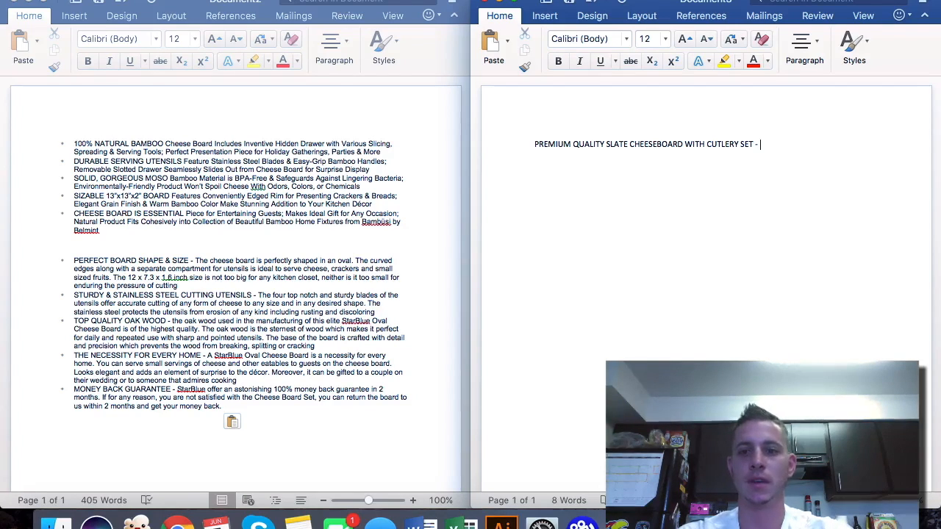
- After a dash, continue the first bullet point with "Beautifully crafted cheeseboard includes set of premium quality cutlery"
{"action": "type", "text": "- Cheeseboard"}
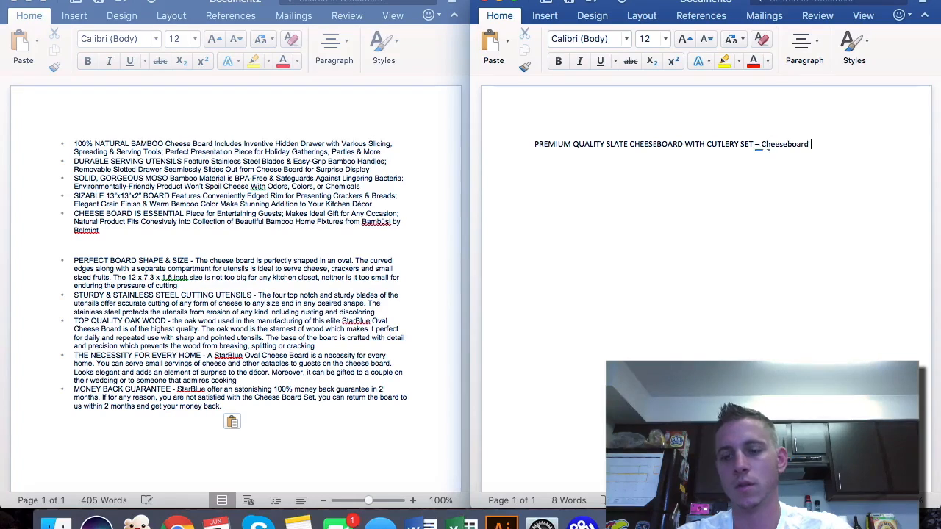
{"action": "key", "text": "BackSpace"}
{"action": "key", "text": "BackSpace"}
{"action": "key", "text": "BackSpace"}
{"action": "key", "text": "BackSpace"}
{"action": "key", "text": "BackSpace"}
{"action": "type", "text": "Beautifully "}
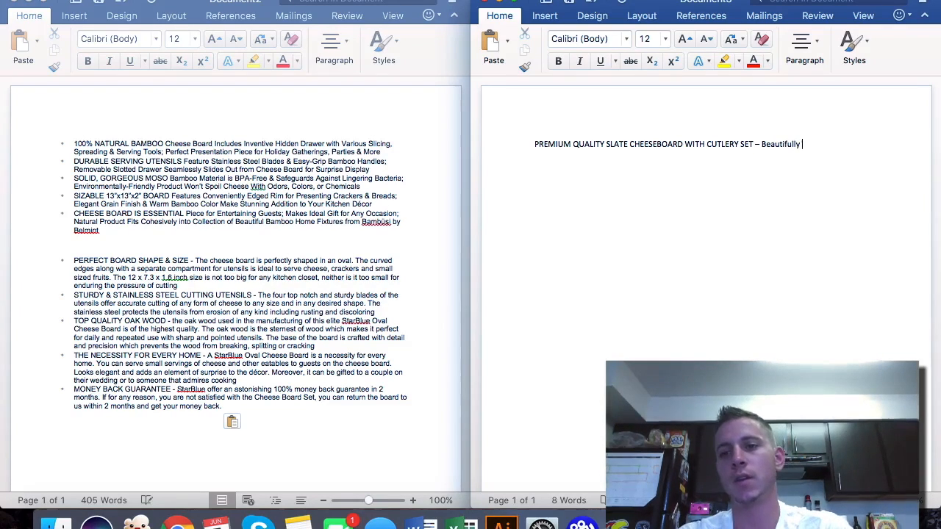
{"action": "type", "text": "crafted cheeseboard includes"}
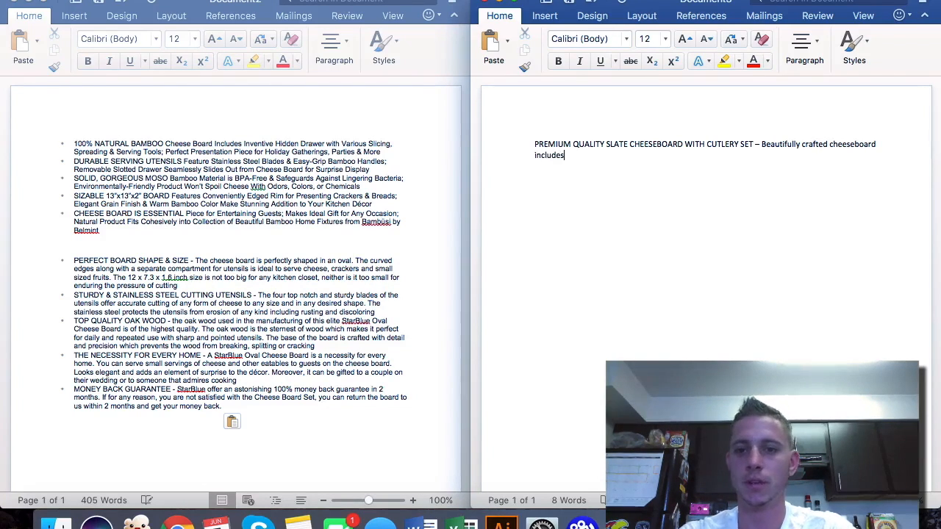
{"action": "type", "text": " set of premi"}
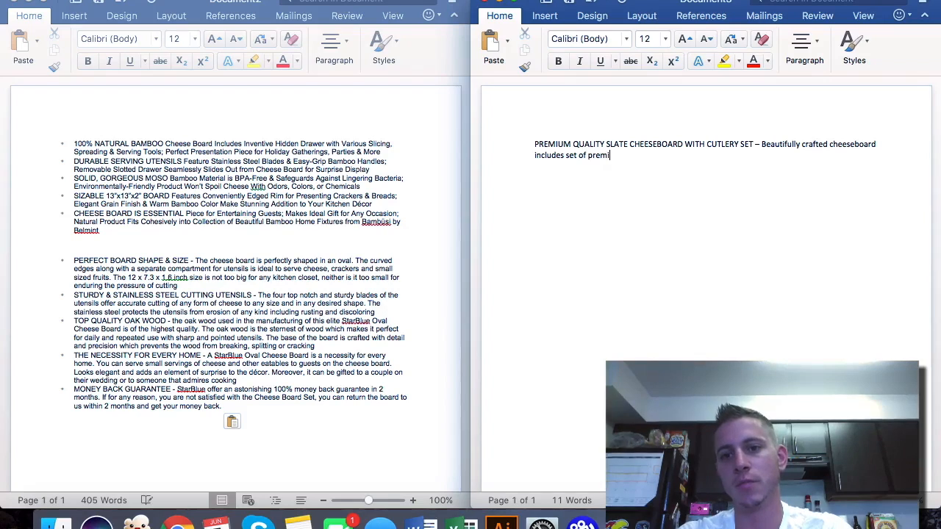
{"action": "type", "text": "um quality cutery"}
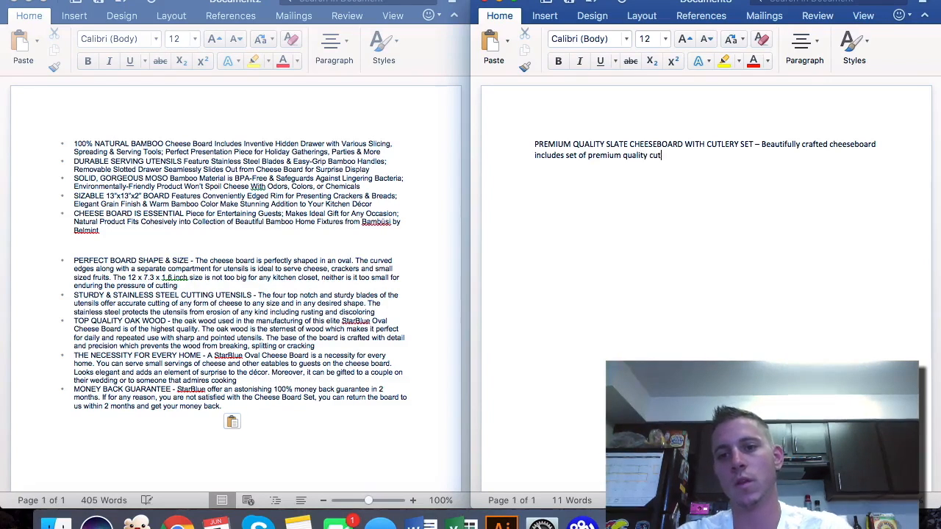
{"action": "key", "text": "BackSpace"}
{"action": "key", "text": "BackSpace"}
{"action": "key", "text": "BackSpace"}
{"action": "type", "text": "lery "}
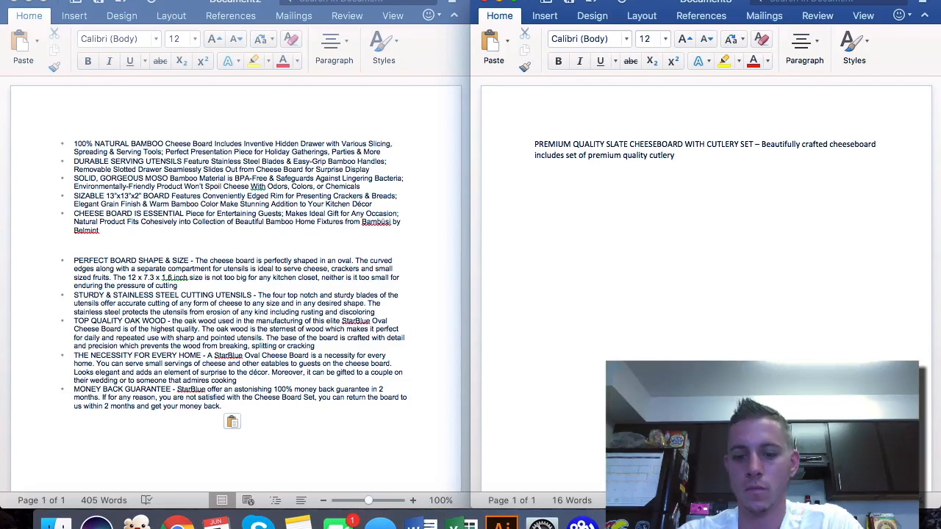
- Finish the first bullet with ", makes a perfect item for a wedding, party, or to simply share time with your loved ones or best friends"
{"action": "type", "text": ", n"}
{"action": "key", "text": "BackSpace"}
{"action": "type", "text": "makes a perfect item for a"}
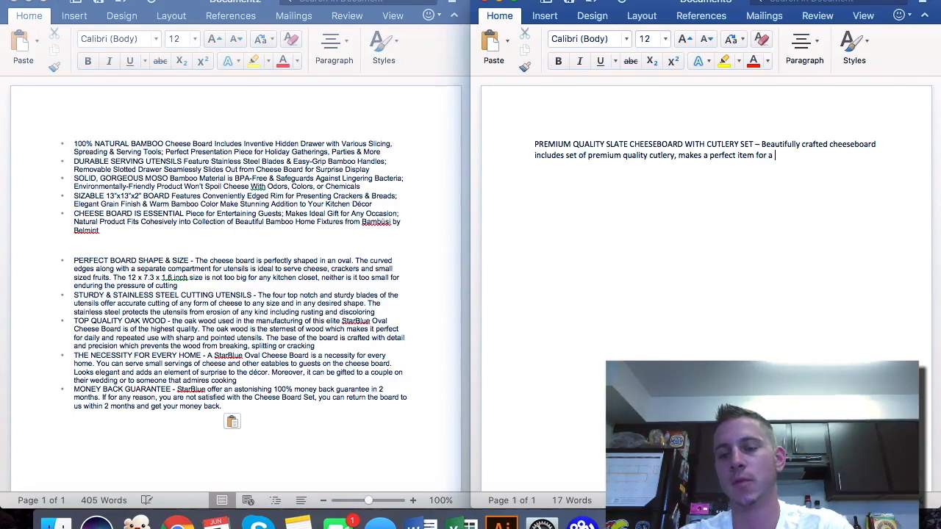
{"action": "type", "text": " wedding, party, or"}
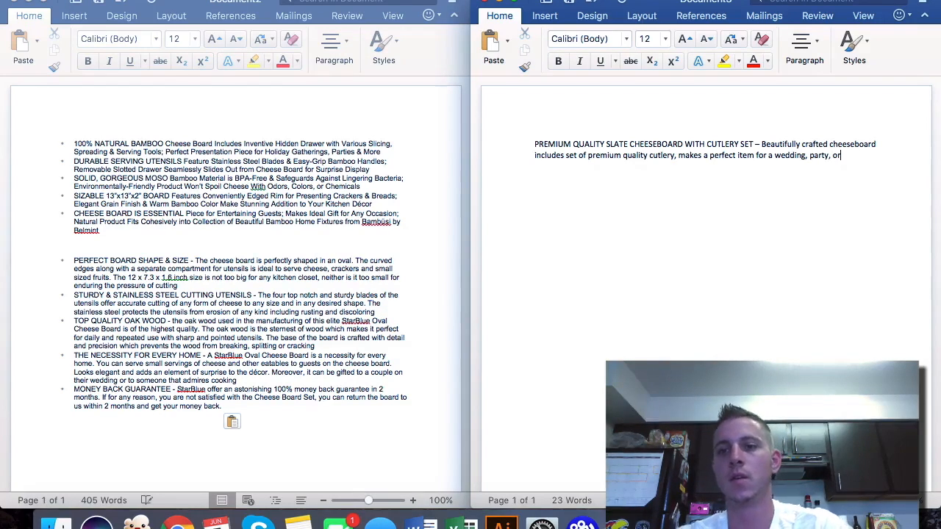
{"action": "type", "text": "to simply "}
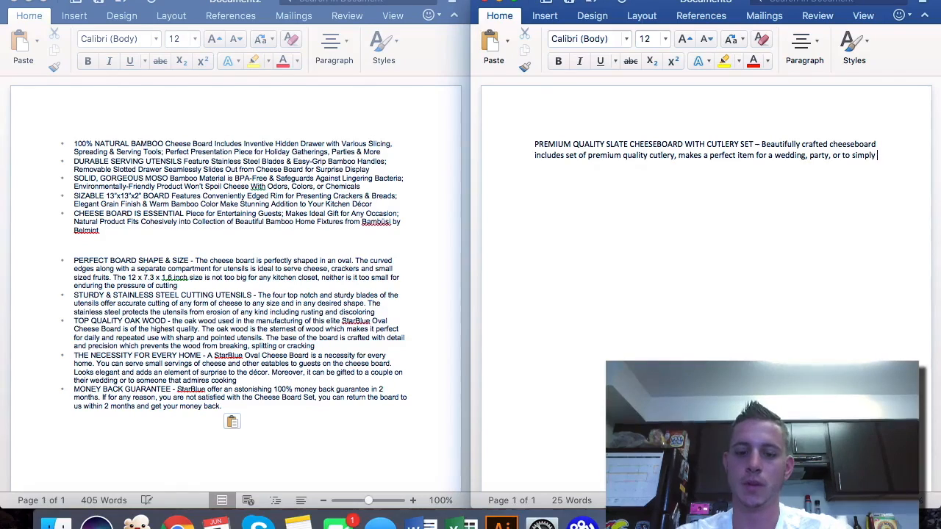
{"action": "type", "text": "share time"}
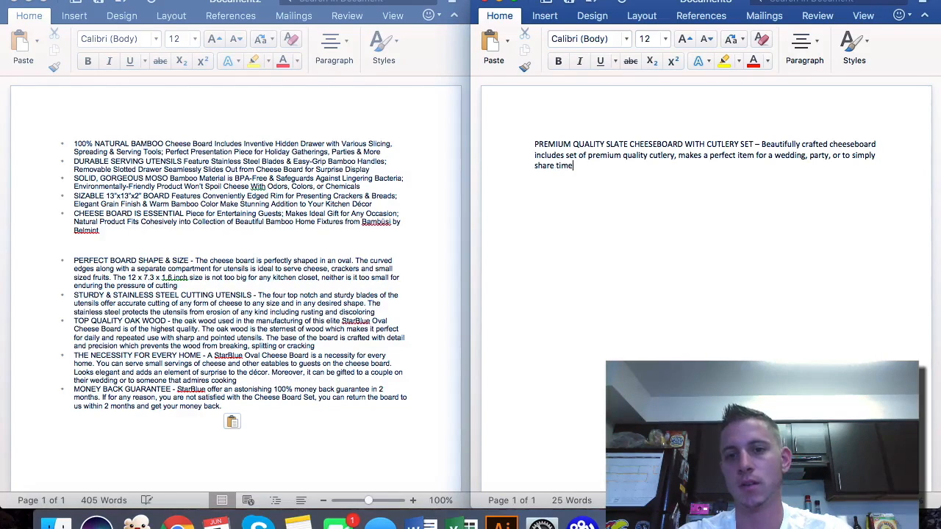
{"action": "type", "text": " with your "}
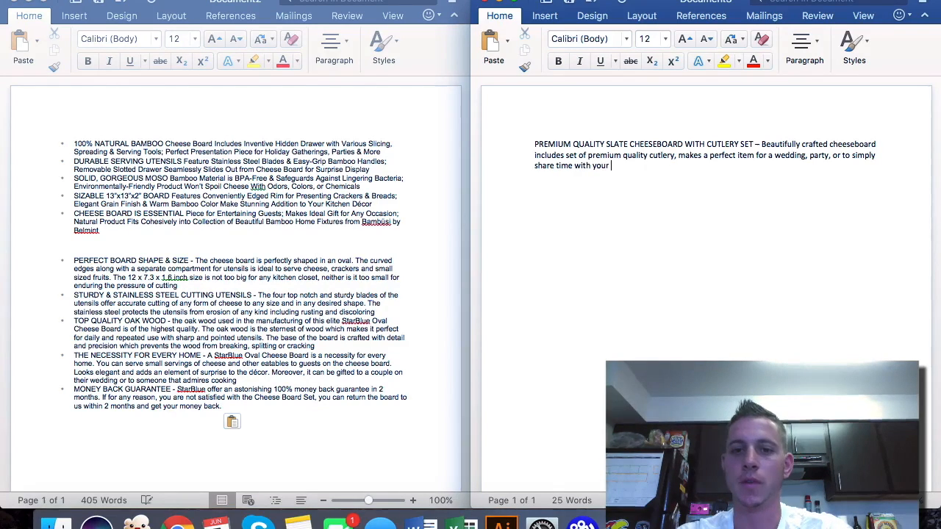
{"action": "type", "text": "loved ones or best friends"}
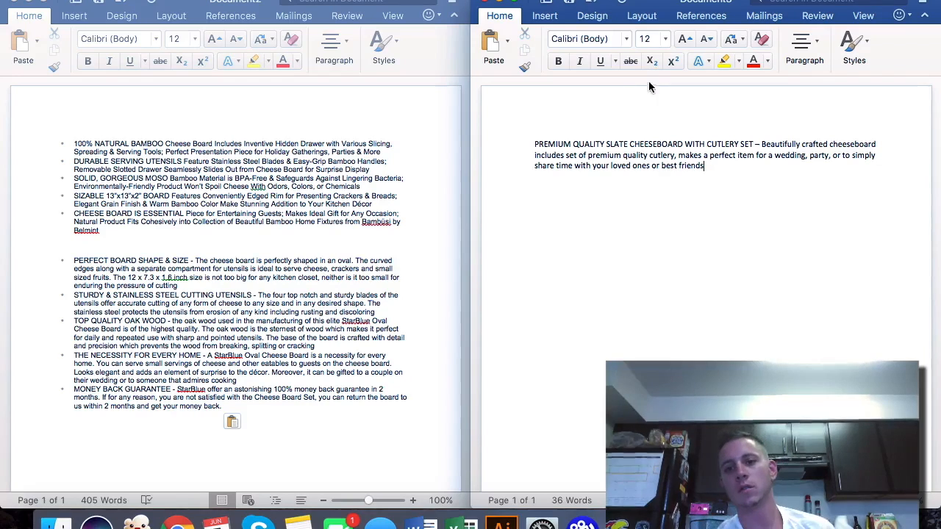
- Start a second bullet point on a new line with the heading "STAINLESS STEEL CUTLERY SET WILL NOT RUST -"
{"action": "key", "text": "Return"}
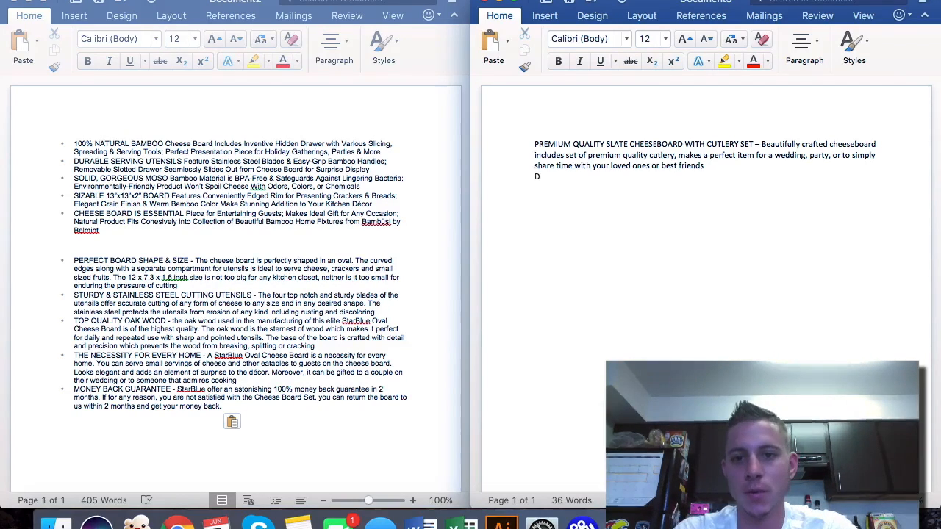
{"action": "type", "text": "DU"}
{"action": "type", "text": "STAINLESS STE"}
{"action": "type", "text": "EL CUT"}
{"action": "type", "text": "LER"}
{"action": "type", "text": "Y SET"}
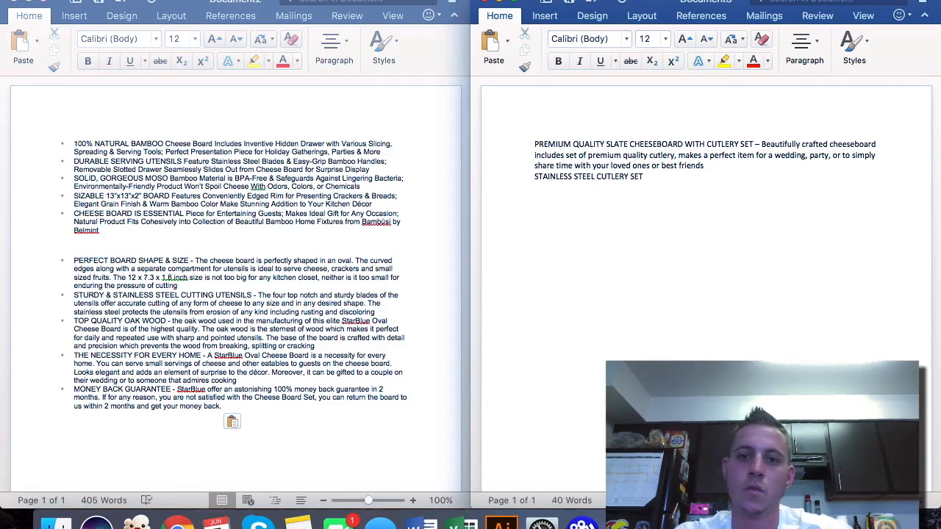
{"action": "type", "text": " WON"}
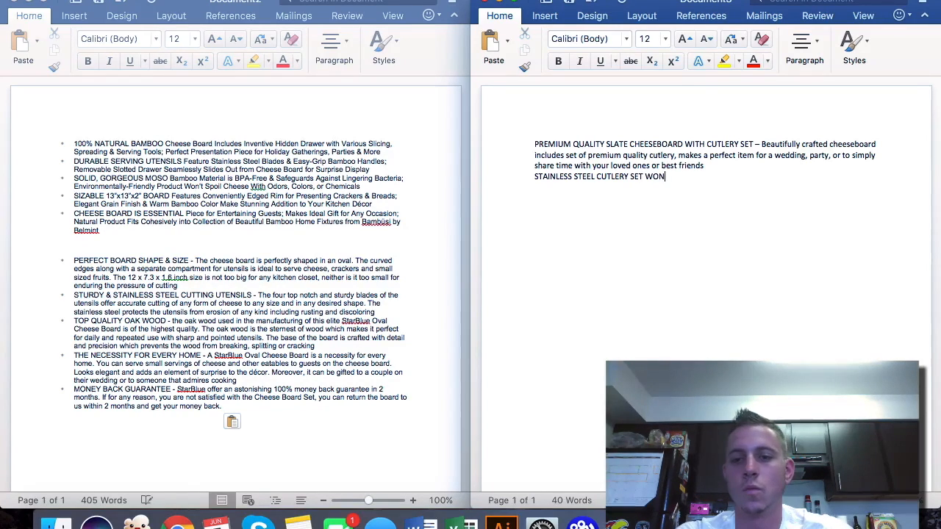
{"action": "key", "text": "BackSpace"}
{"action": "key", "text": "BackSpace"}
{"action": "type", "text": "ILL NOT RUST -"}
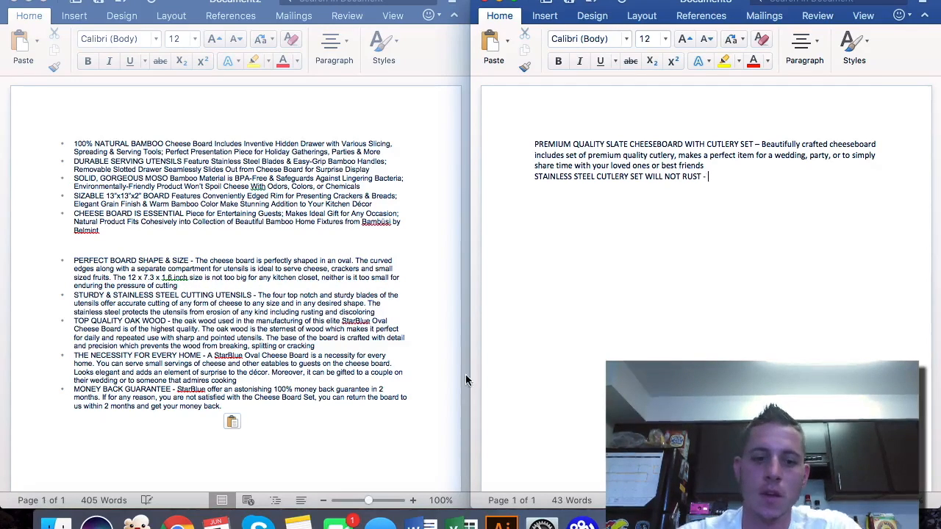
- Switch to Chrome, open the customer reviews of the Bambüsi cheese board, filter them to 1 star only and read the complaints
{"action": "left_click", "coordinate": [177, 523]}
{"action": "left_click", "coordinate": [441, 273]}
{"action": "scroll", "coordinate": [437, 273], "scroll_direction": "up", "scroll_amount": 2}
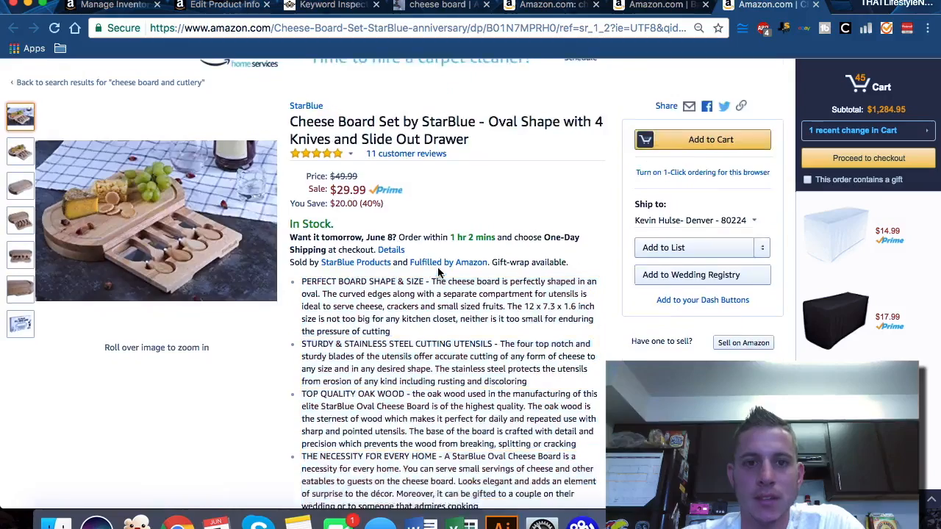
{"action": "left_click", "coordinate": [648, 6]}
{"action": "scroll", "coordinate": [414, 165], "scroll_direction": "up", "scroll_amount": 5}
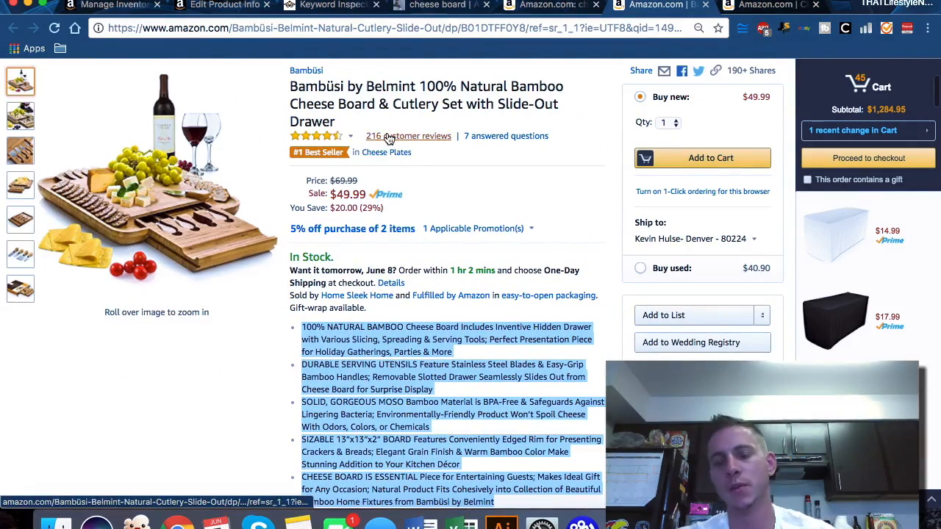
{"action": "left_click", "coordinate": [388, 138]}
{"action": "left_click", "coordinate": [80, 370]}
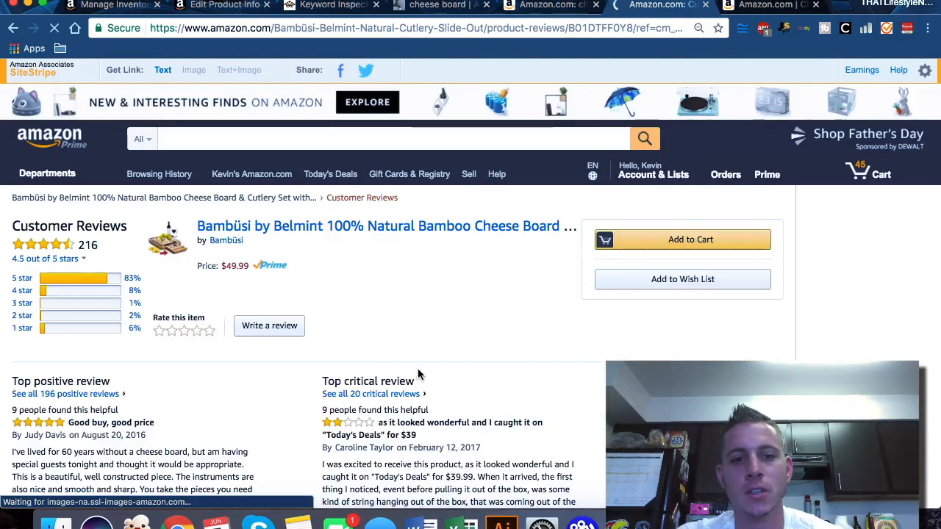
{"action": "scroll", "coordinate": [347, 313], "scroll_direction": "down", "scroll_amount": 8}
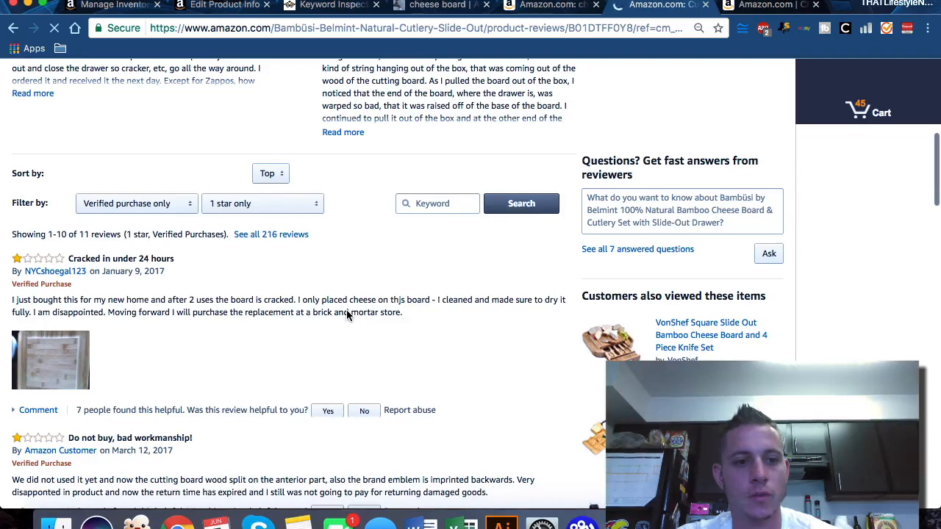
- Read through the 1-star reviews of the Bambüsi cheese board for recurring quality complaints
{"action": "scroll", "coordinate": [348, 314], "scroll_direction": "down", "scroll_amount": 3}
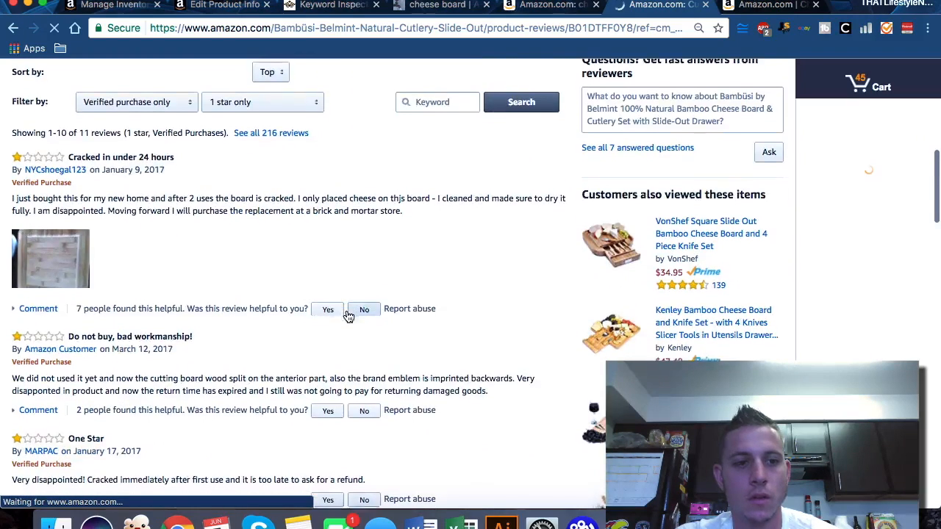
{"action": "scroll", "coordinate": [349, 314], "scroll_direction": "down", "scroll_amount": 1}
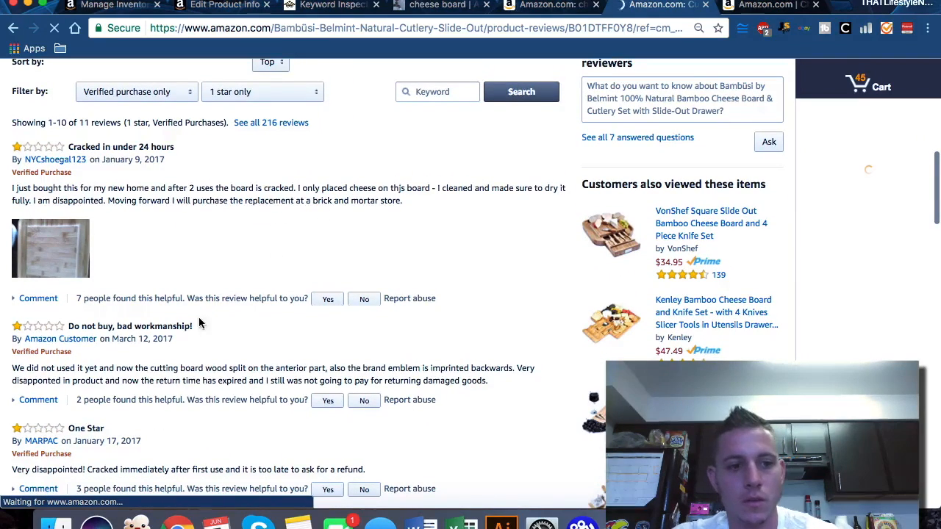
{"action": "scroll", "coordinate": [202, 323], "scroll_direction": "down", "scroll_amount": 2}
{"action": "scroll", "coordinate": [116, 323], "scroll_direction": "down", "scroll_amount": 1}
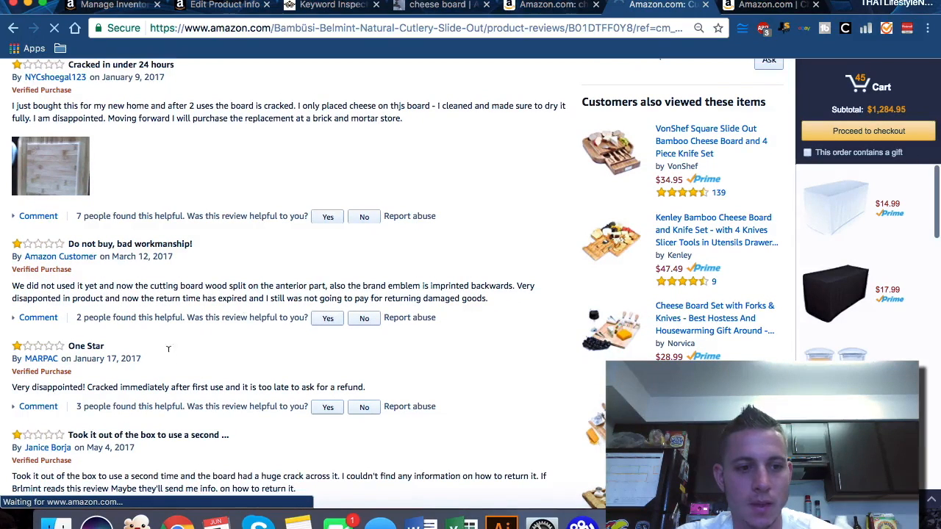
{"action": "scroll", "coordinate": [171, 354], "scroll_direction": "down", "scroll_amount": 1}
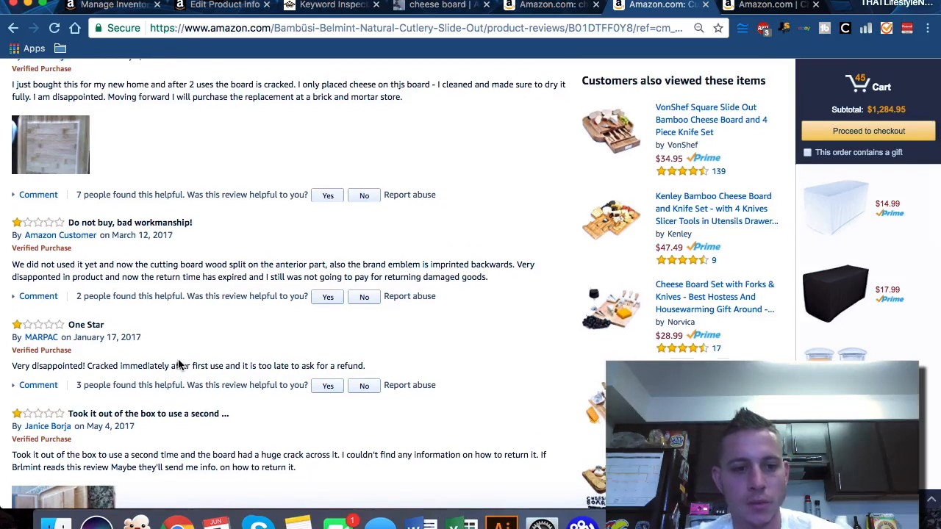
{"action": "scroll", "coordinate": [179, 364], "scroll_direction": "down", "scroll_amount": 2}
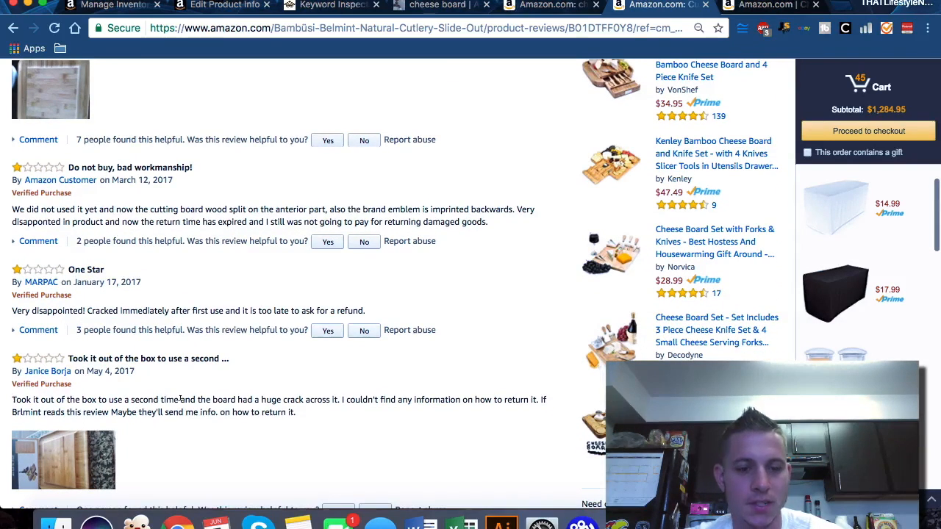
{"action": "scroll", "coordinate": [271, 397], "scroll_direction": "down", "scroll_amount": 4}
{"action": "scroll", "coordinate": [271, 398], "scroll_direction": "down", "scroll_amount": 3}
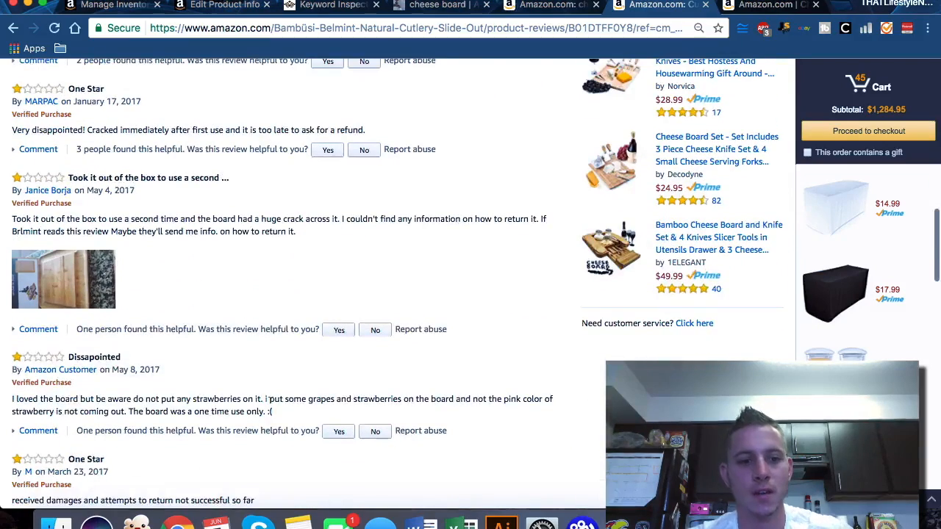
{"action": "scroll", "coordinate": [270, 398], "scroll_direction": "down", "scroll_amount": 1}
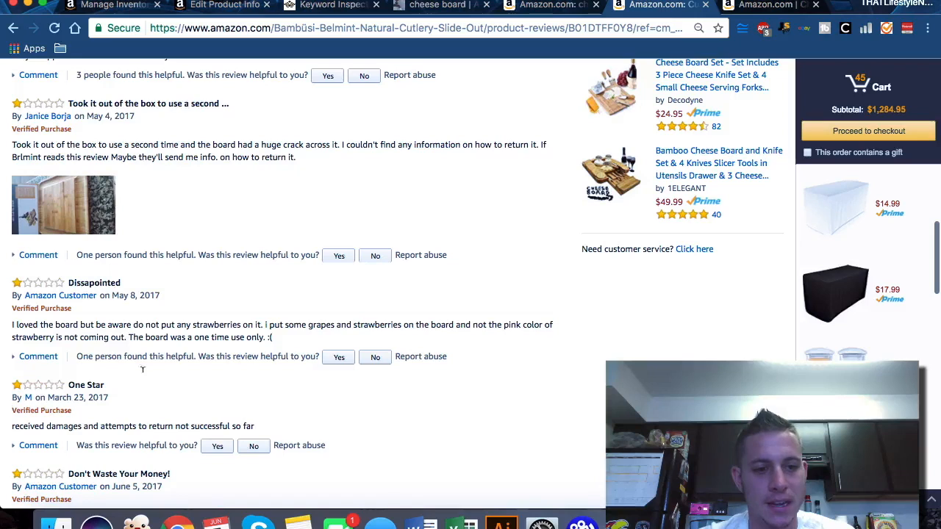
{"action": "scroll", "coordinate": [193, 483], "scroll_direction": "down", "scroll_amount": 3}
{"action": "scroll", "coordinate": [194, 482], "scroll_direction": "down", "scroll_amount": 1}
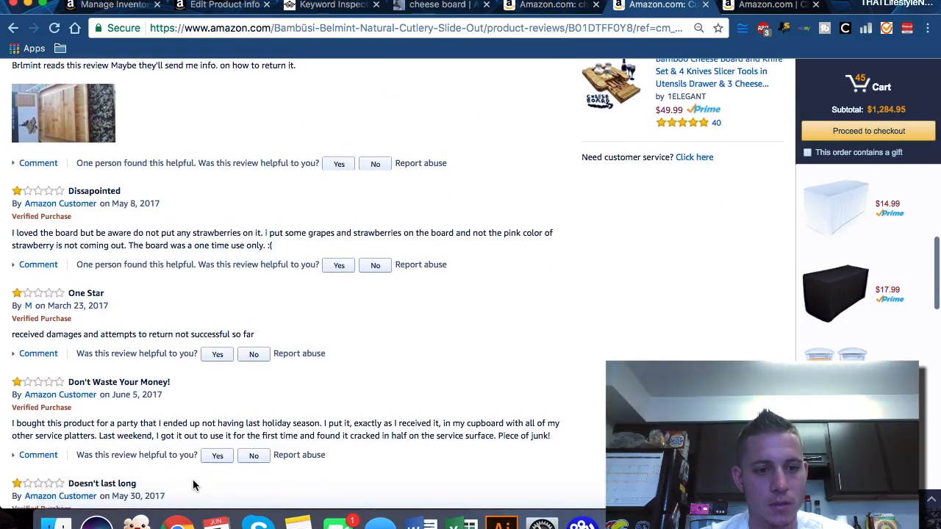
{"action": "scroll", "coordinate": [194, 485], "scroll_direction": "down", "scroll_amount": 1}
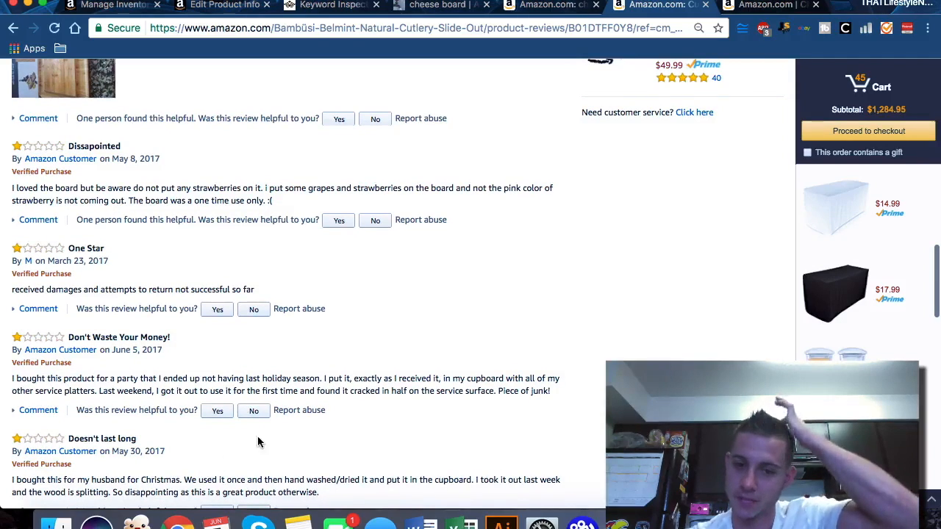
- Switch to Word and make room for a new bullet between the first bullet and the stainless steel cutlery heading
{"action": "left_click", "coordinate": [419, 523]}
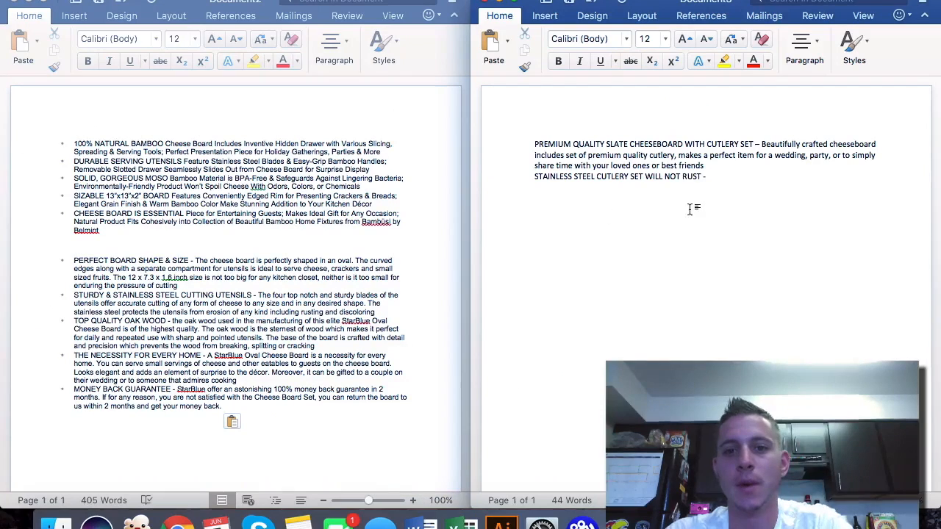
{"action": "left_click", "coordinate": [730, 162]}
{"action": "key", "text": "Return"}
{"action": "key", "text": "Return"}
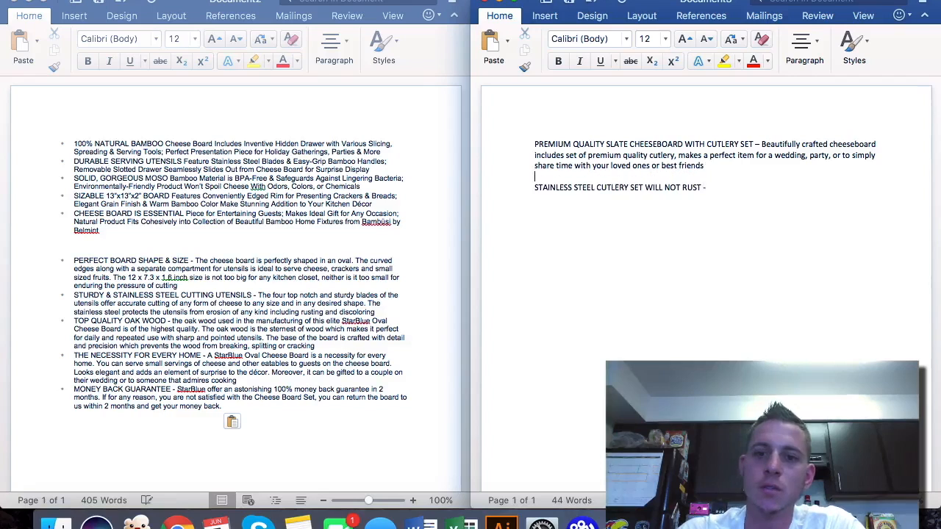
{"action": "key", "text": "Return"}
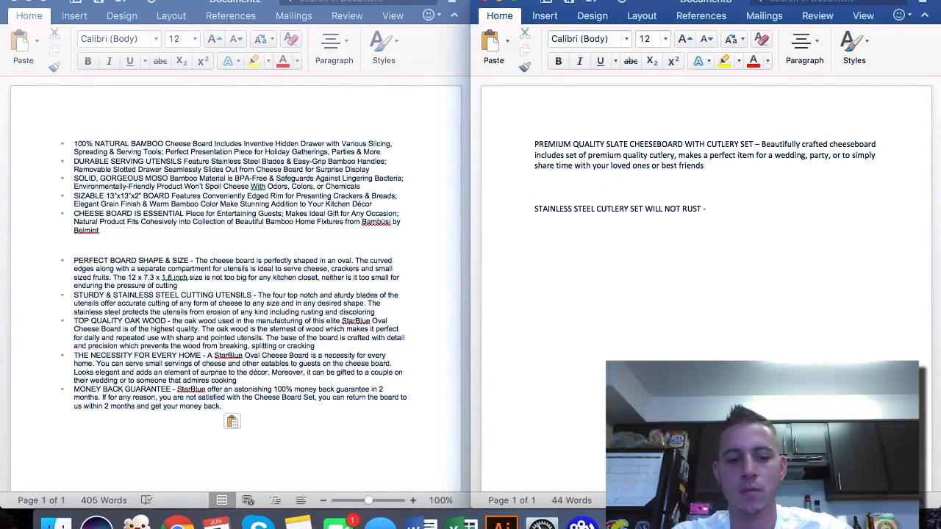
{"action": "key", "text": "BackSpace"}
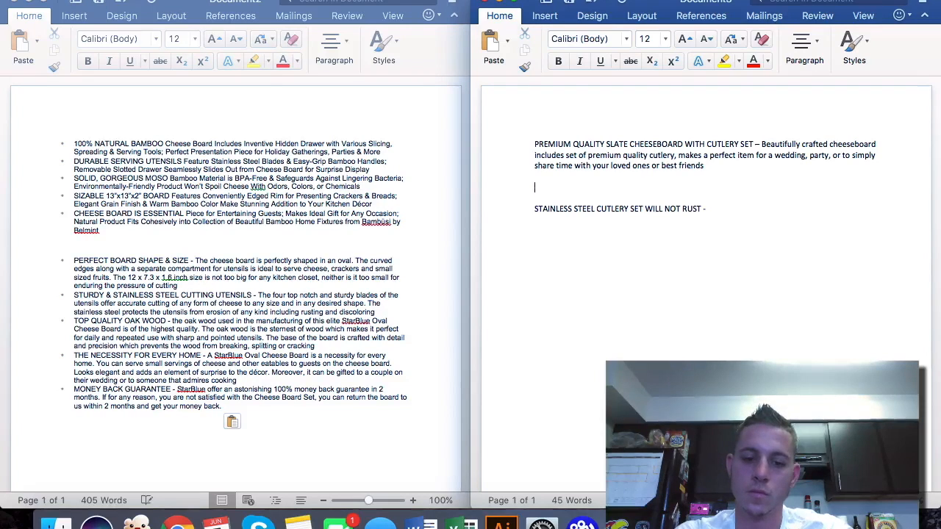
- Write the heading "CHEESEBOARD DOES NOT CRACK -" as a new second bullet above the cutlery heading
{"action": "type", "text": "CHEESEBOARD"}
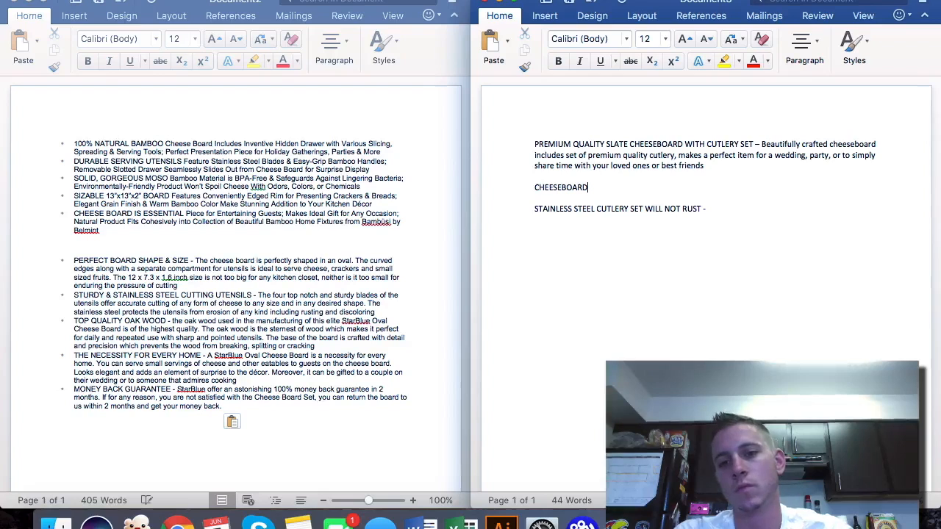
{"action": "type", "text": " WILL NOT"}
{"action": "key", "text": "BackSpace"}
{"action": "key", "text": "BackSpace"}
{"action": "key", "text": "BackSpace"}
{"action": "key", "text": "BackSpace"}
{"action": "key", "text": "BackSpace"}
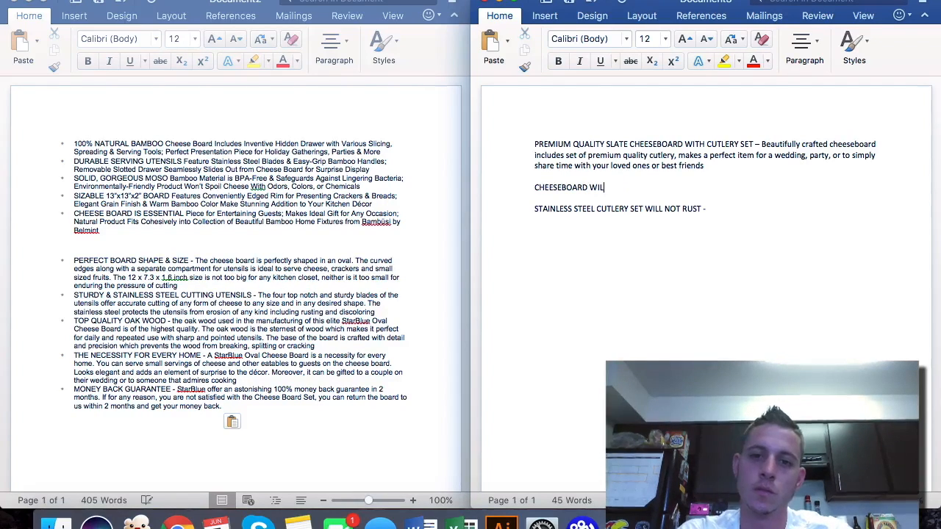
{"action": "key", "text": "BackSpace"}
{"action": "type", "text": "DOES NOT "}
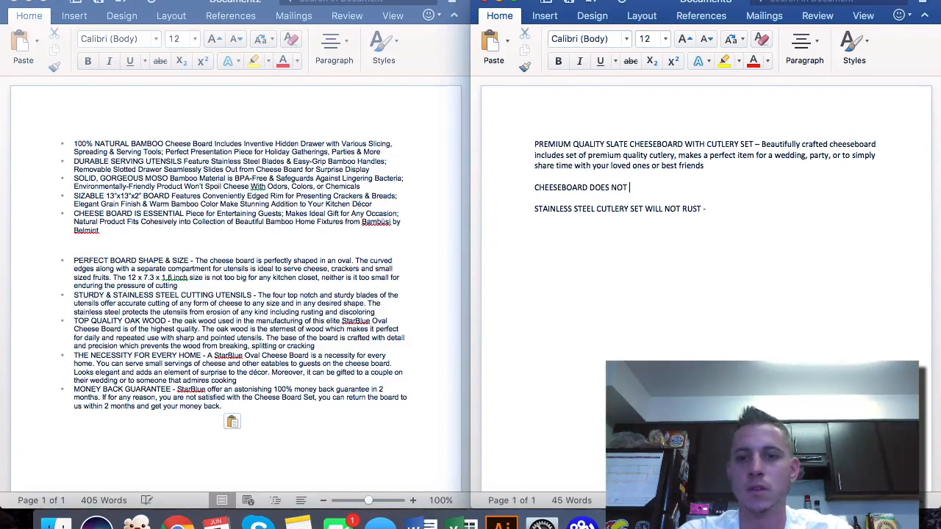
{"action": "type", "text": "CRACK"}
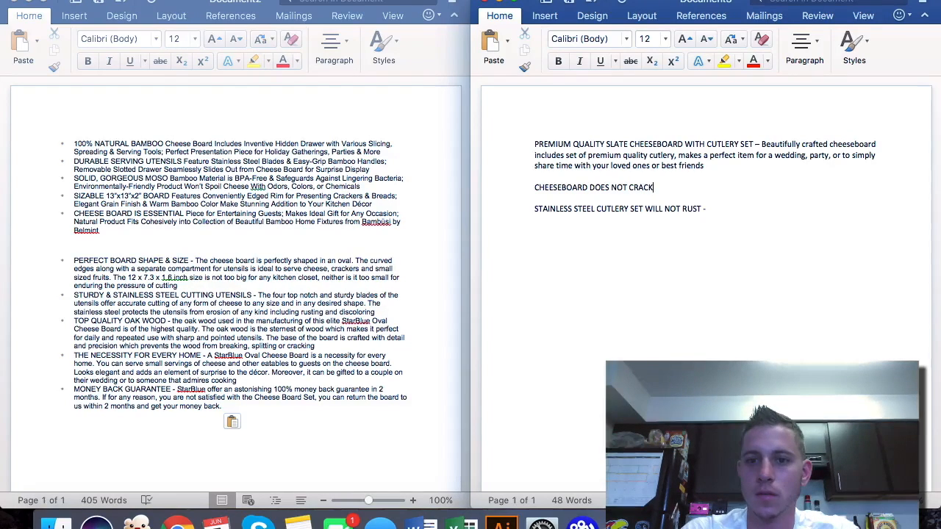
{"action": "type", "text": " O"}
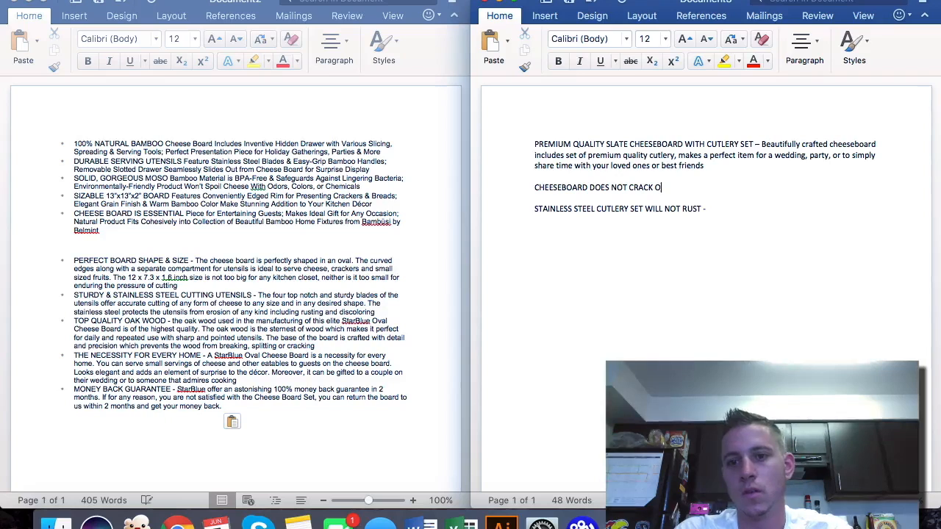
{"action": "key", "text": "BackSpace"}
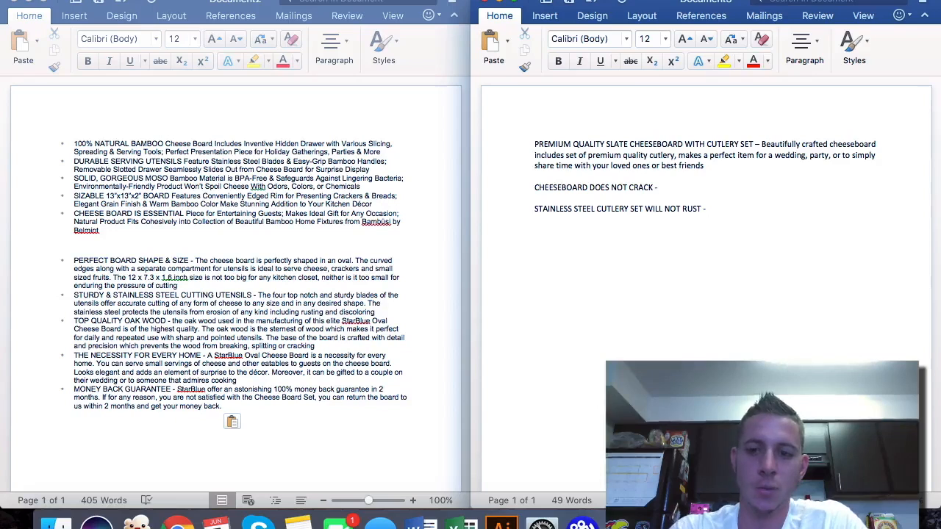
- Continue the second bullet with "We stand behind the quality of our cheeseboard and cutlery set and should you ever have an issue where the board arrives"
{"action": "type", "text": "We stand behind our"}
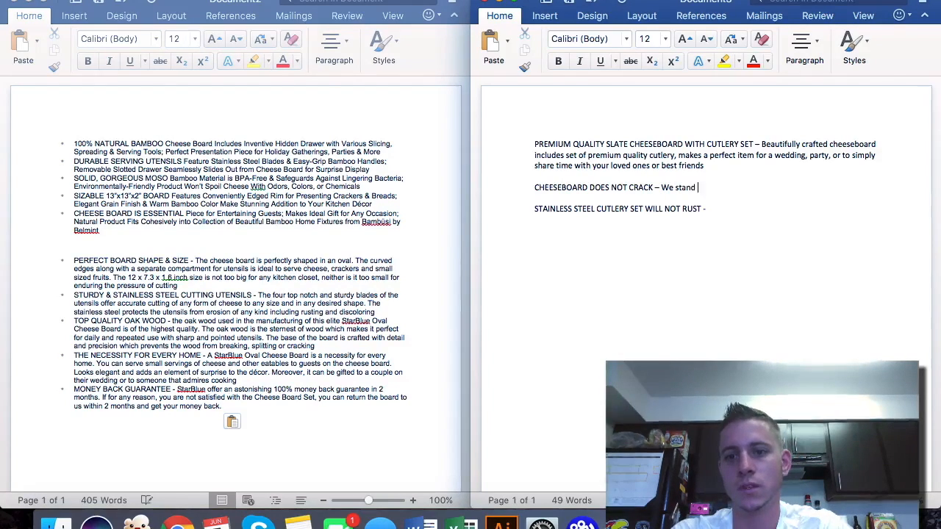
{"action": "key", "text": "BackSpace"}
{"action": "type", "text": "the quality of our cheeseboard"}
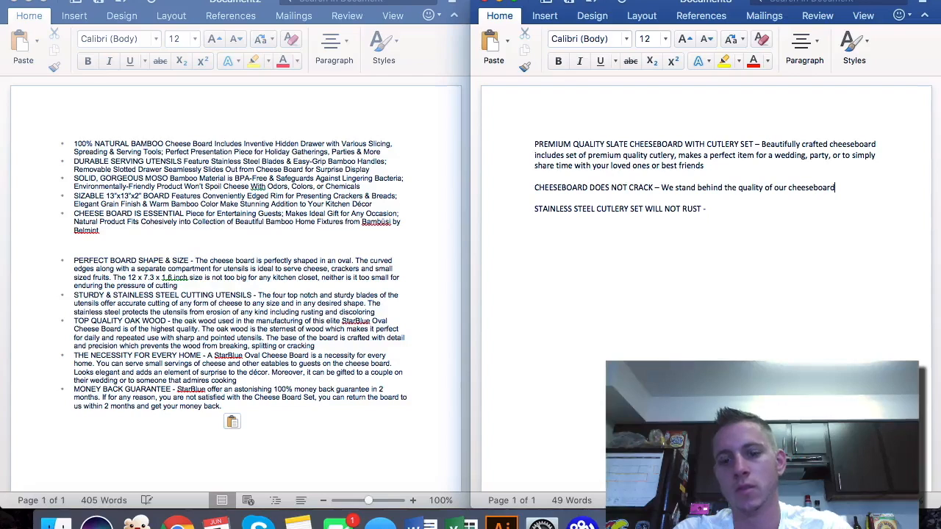
{"action": "type", "text": " and cutlery set and "}
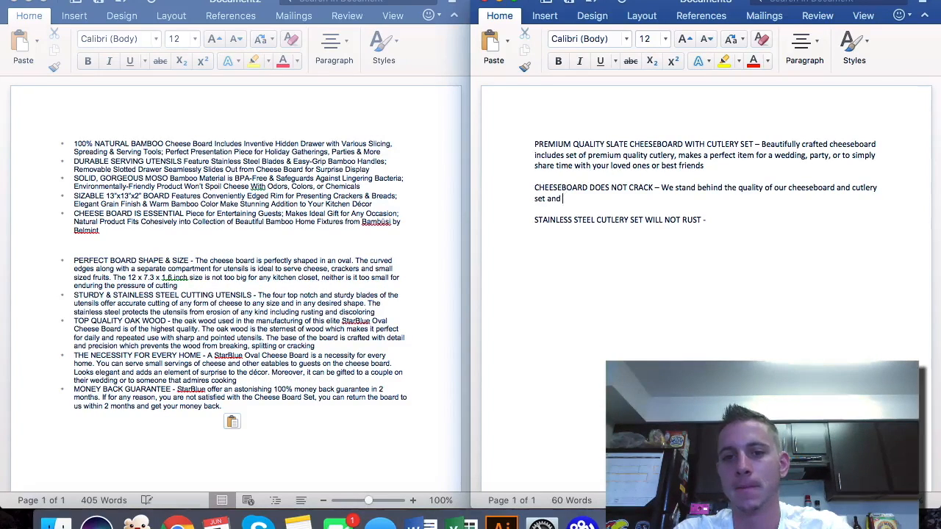
{"action": "type", "text": "should you ever have an issue where the board arrives "}
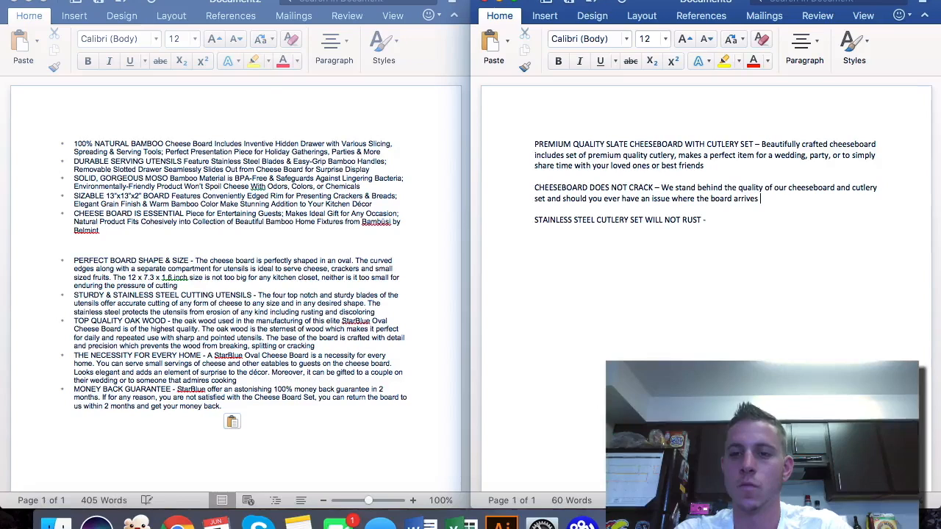
- Finish the second bullet with "broken, or breaks due to no fault of you own, we will replace it 100% free of charge"
{"action": "type", "text": "broken, or breaks"}
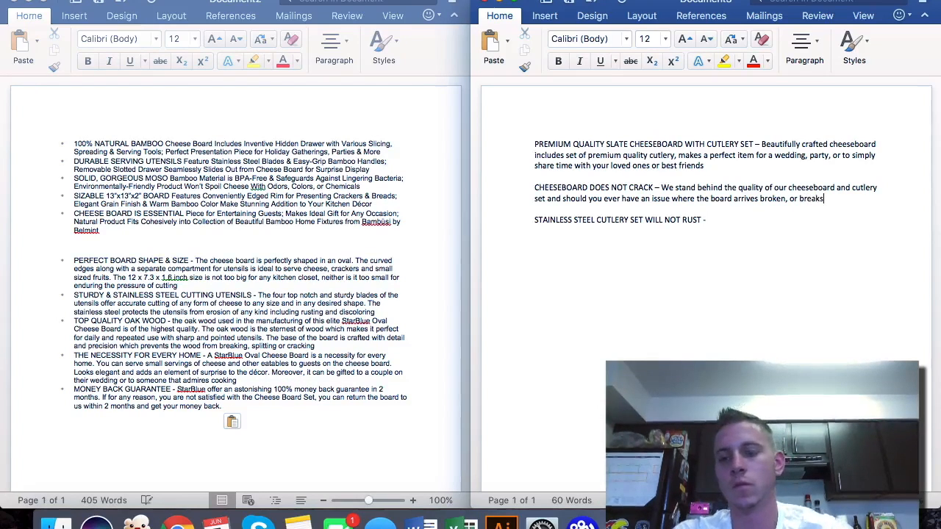
{"action": "type", "text": " due to no fau"}
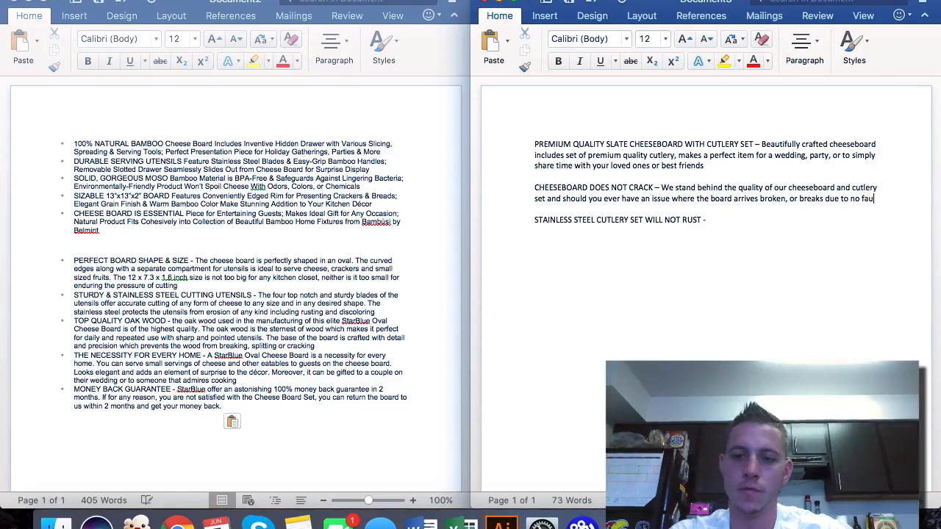
{"action": "type", "text": "lt of you own, we will"}
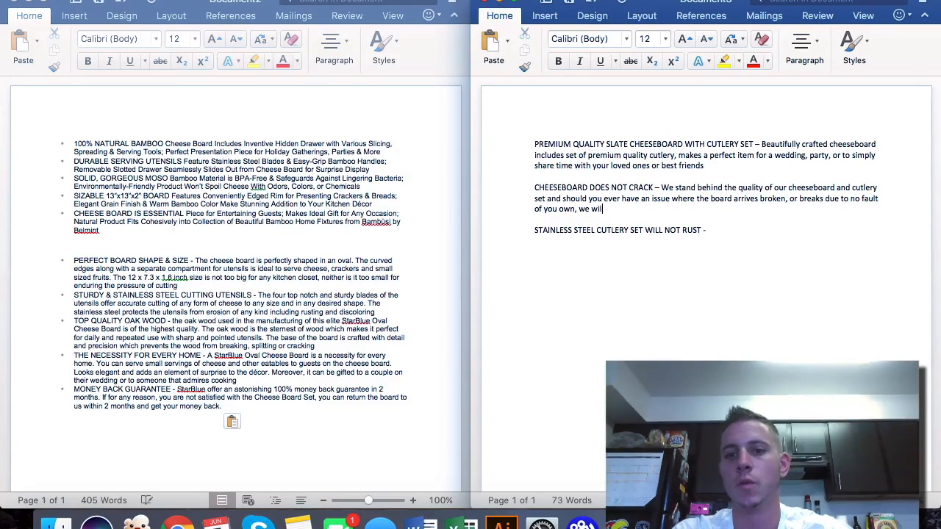
{"action": "type", "text": " replace it 100% "}
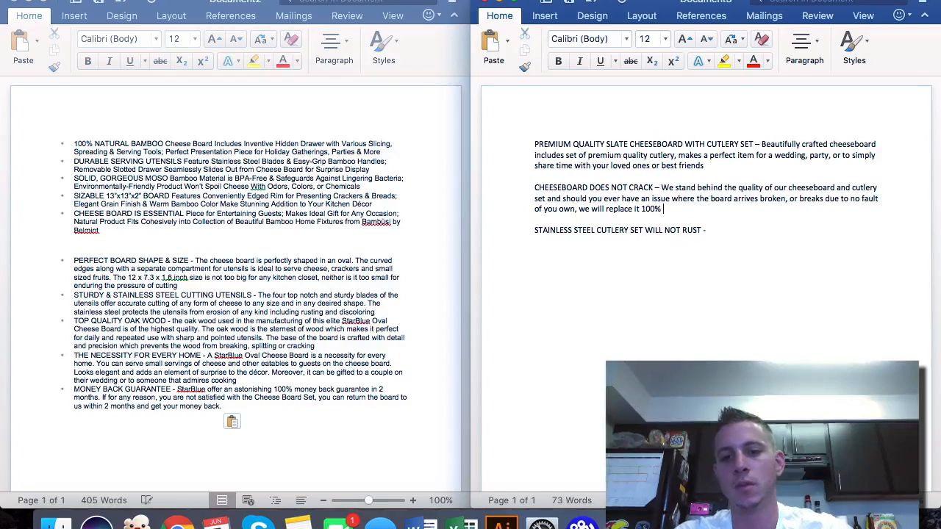
{"action": "type", "text": "free of charge"}
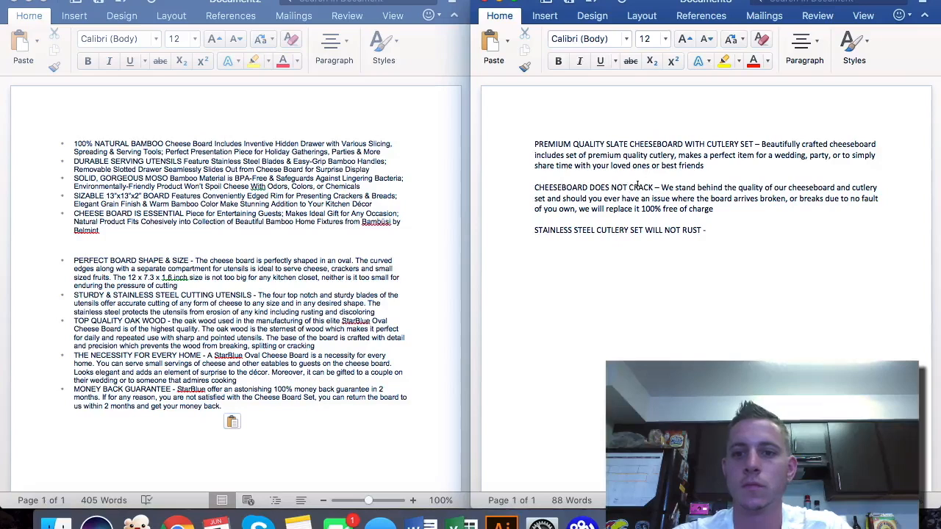
- Replace "DOES" with "WILL" in the second bullet's heading so it reads "CHEESEBOARD WILL NOT CRACK"
{"action": "double_click", "coordinate": [599, 187]}
{"action": "type", "text": "WILL"}
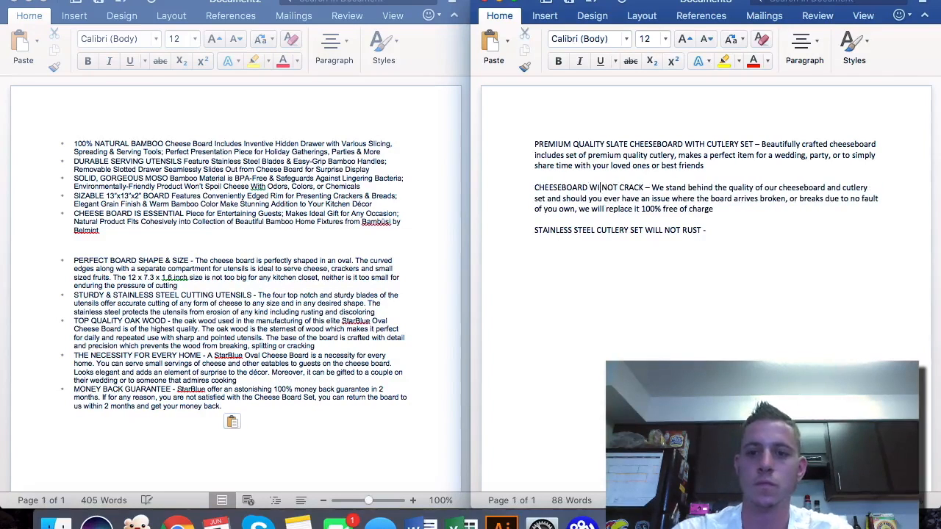
- Add a new bullet heading "BEAUTIFUL FOR ANY DINNER PARTY –" below the stainless steel cutlery heading
{"action": "left_click", "coordinate": [746, 228]}
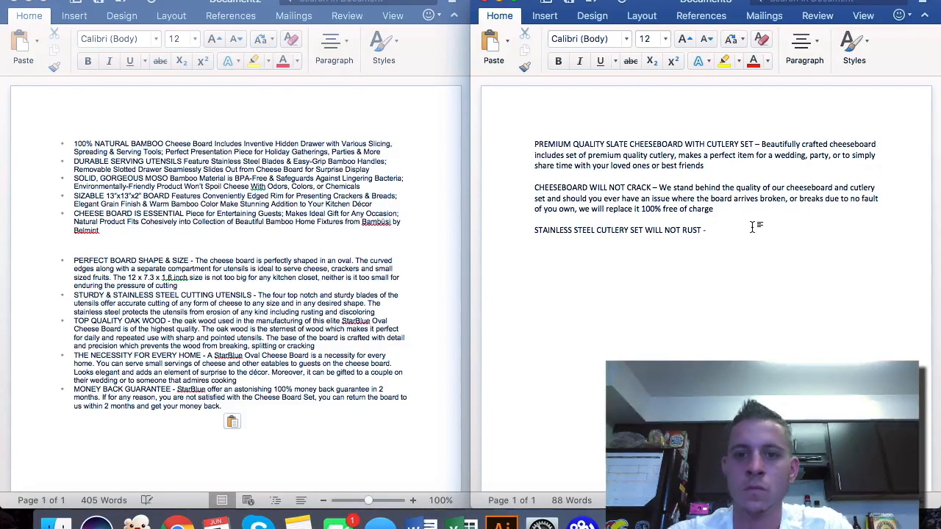
{"action": "key", "text": "Return"}
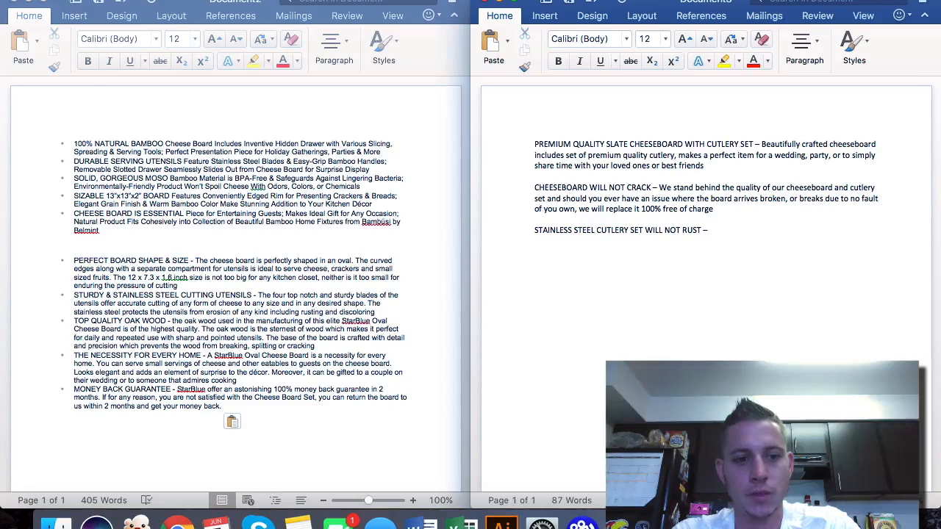
{"action": "type", "text": "BEAUTIFUL FOR AN"}
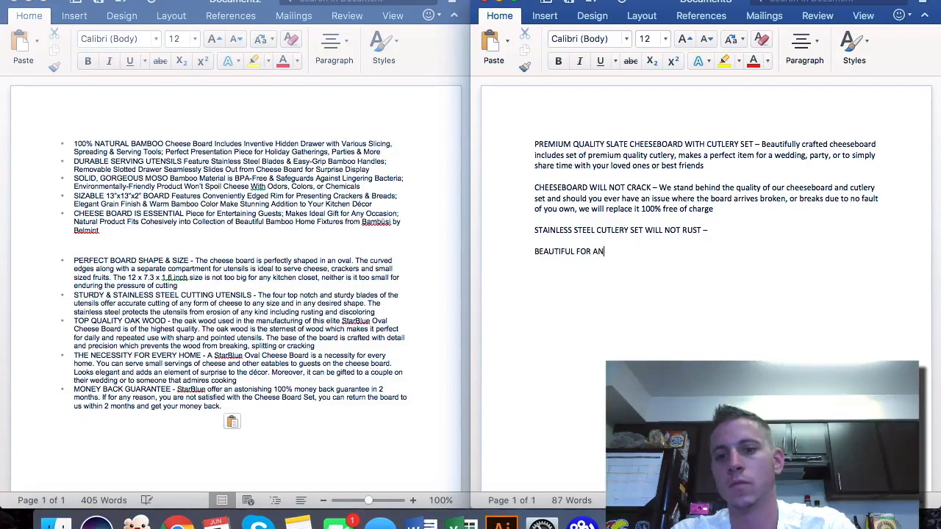
{"action": "type", "text": "Y DINNER "}
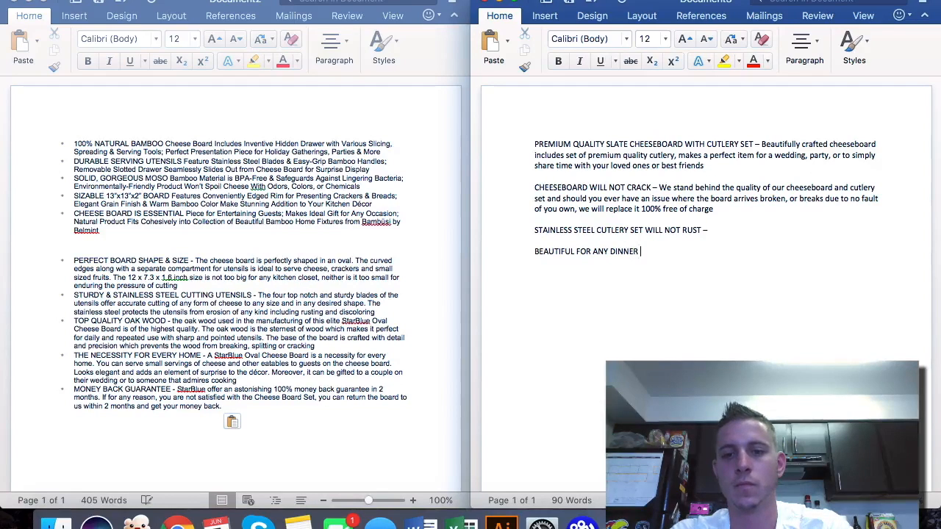
{"action": "type", "text": "PARTY"}
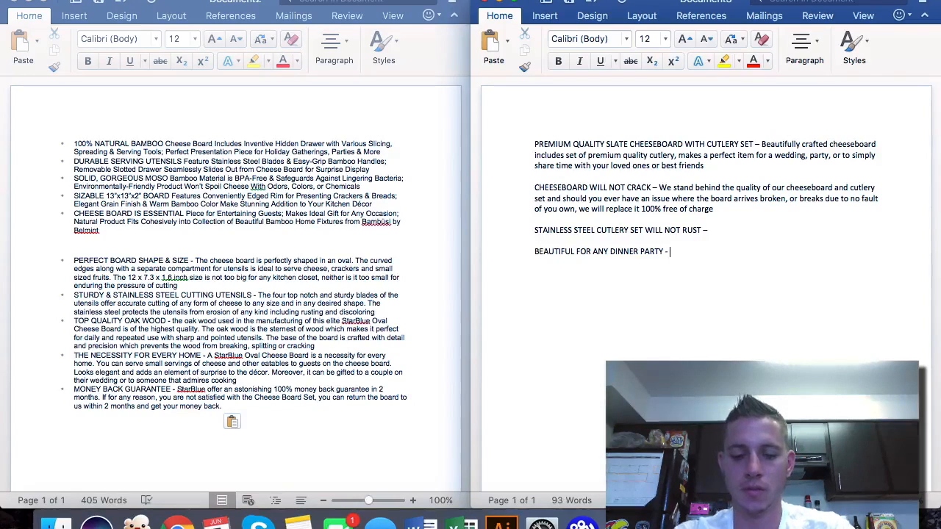
{"action": "type", "text": " - Wa"}
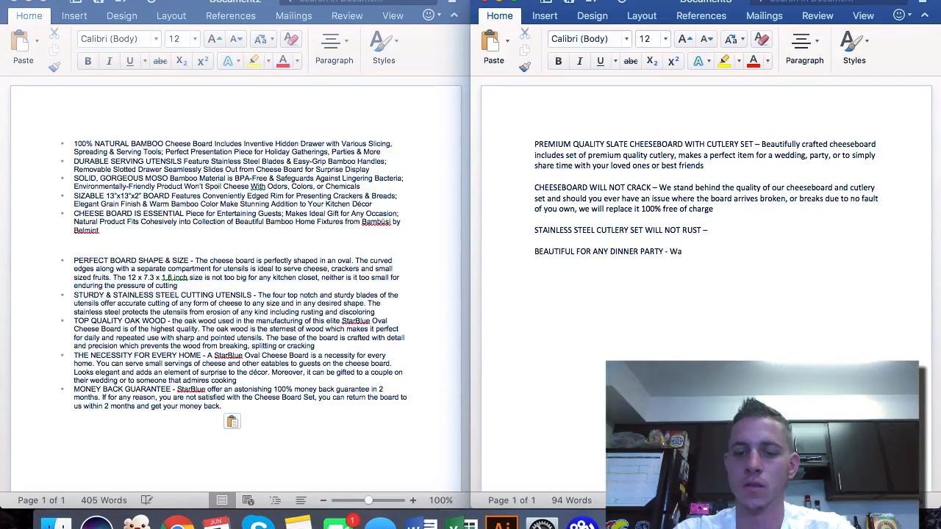
{"action": "key", "text": "BackSpace"}
{"action": "key", "text": "BackSpace"}
- Complete the dinner party bullet with "Receive complement after complement from your party guests surrounding this beautiful cheese board platter with cutlery set"
{"action": "type", "text": "Receive complemen"}
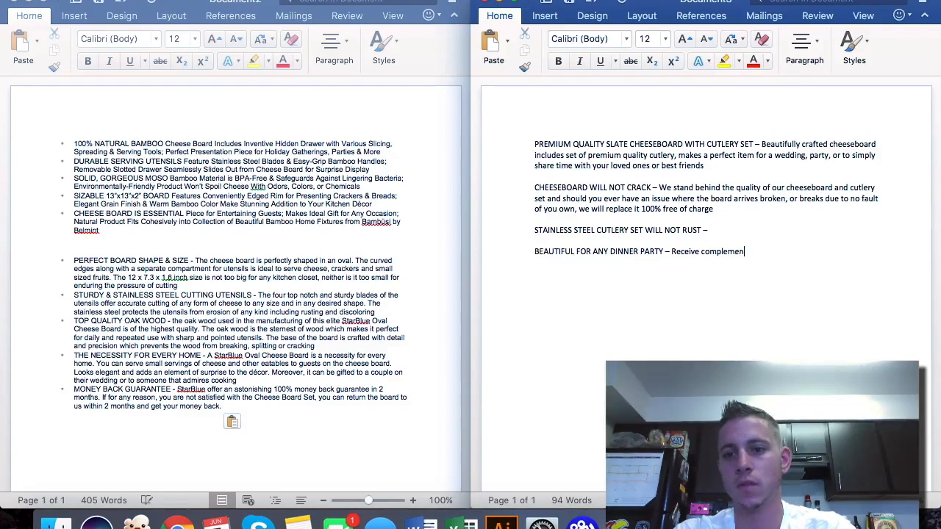
{"action": "type", "text": "t after complement fro"}
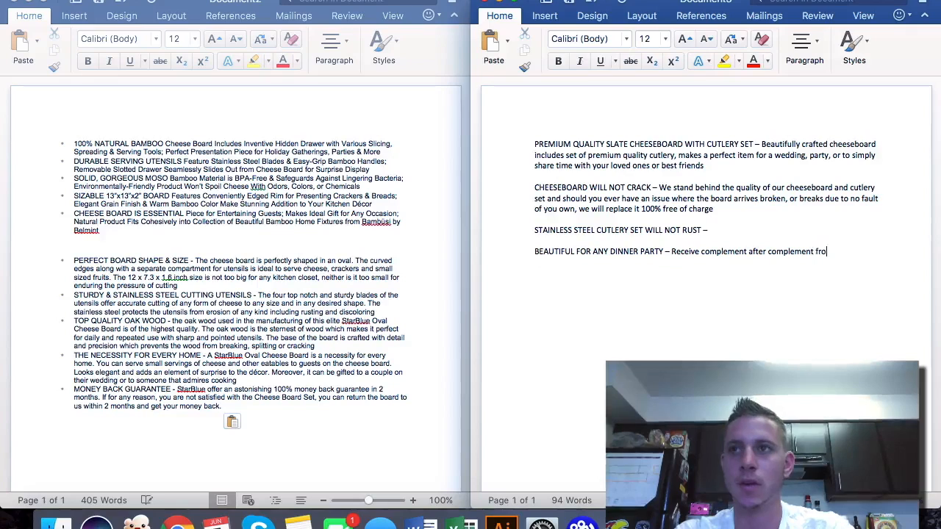
{"action": "type", "text": "m your f"}
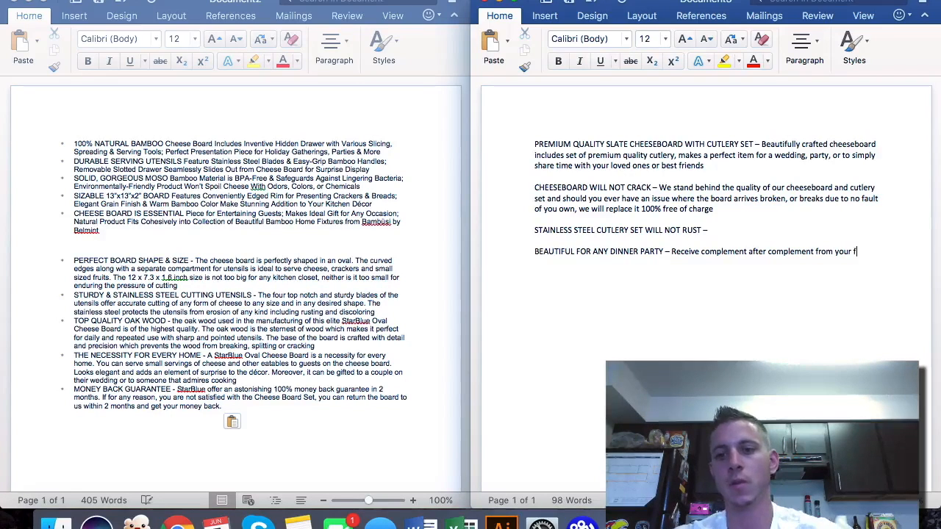
{"action": "key", "text": "BackSpace"}
{"action": "type", "text": "party guests "}
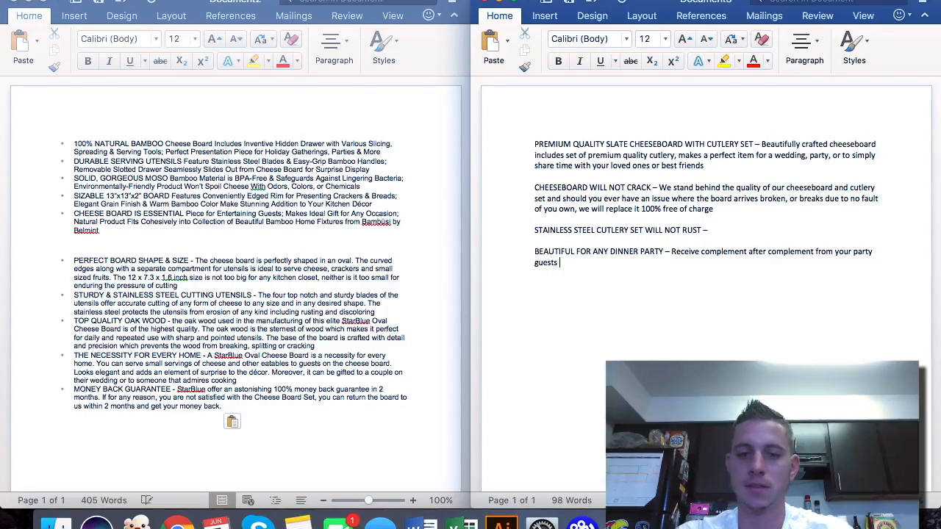
{"action": "type", "text": "surrou"}
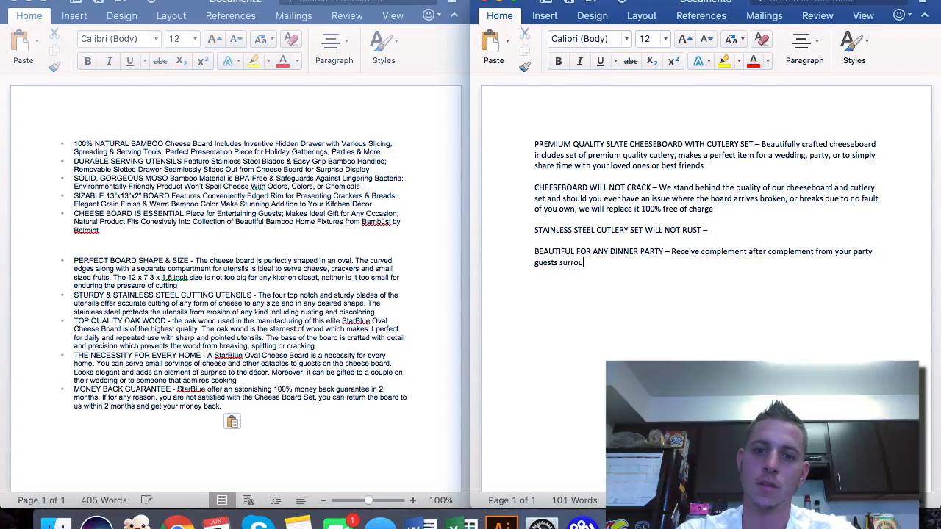
{"action": "type", "text": "nding this beautiful cheese"}
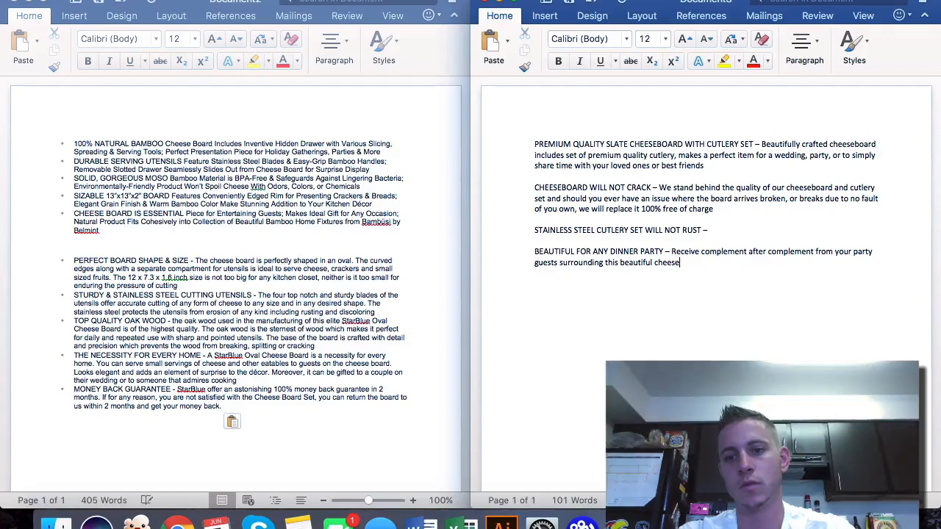
{"action": "type", "text": " board platter wi"}
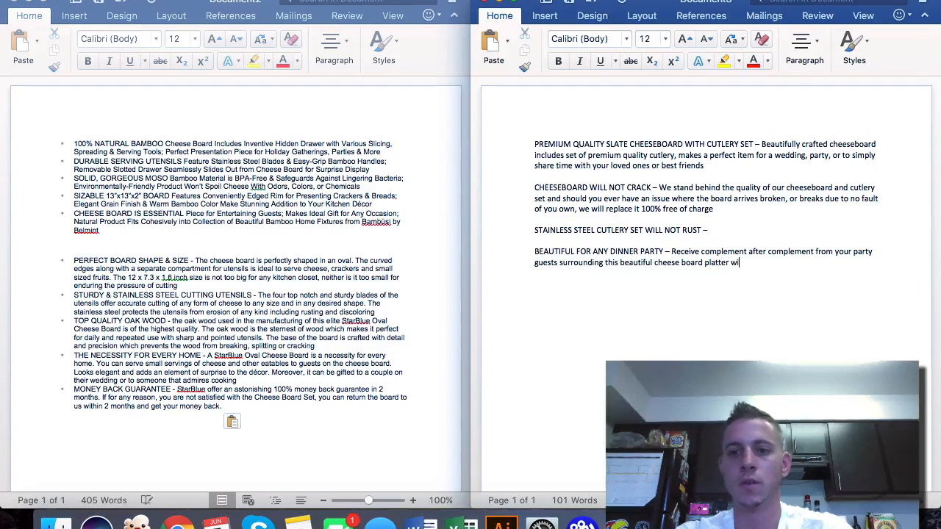
{"action": "type", "text": "th cutlery set"}
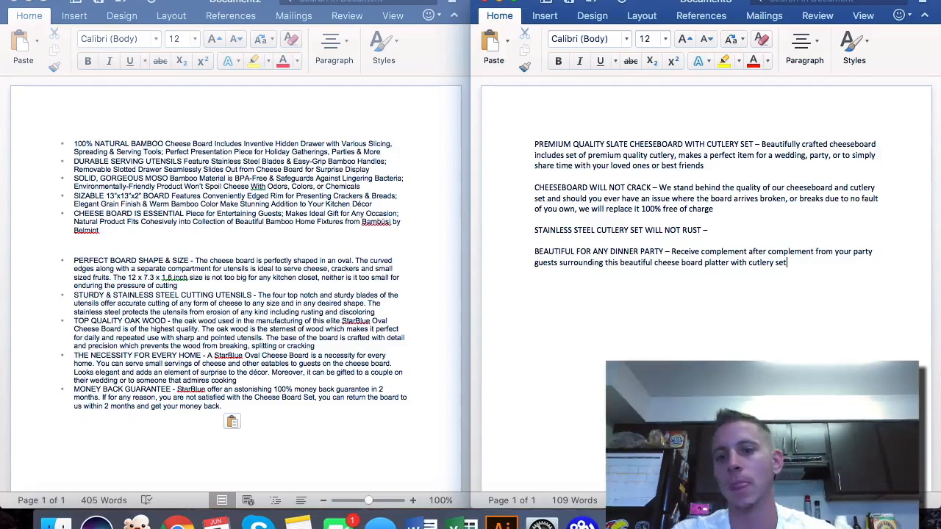
- Complete the cutlery bullet with "Stainless steel cutlery set will not rust and will continue to amaze your friends and family with its rustic beauty"
{"action": "left_click", "coordinate": [765, 233]}
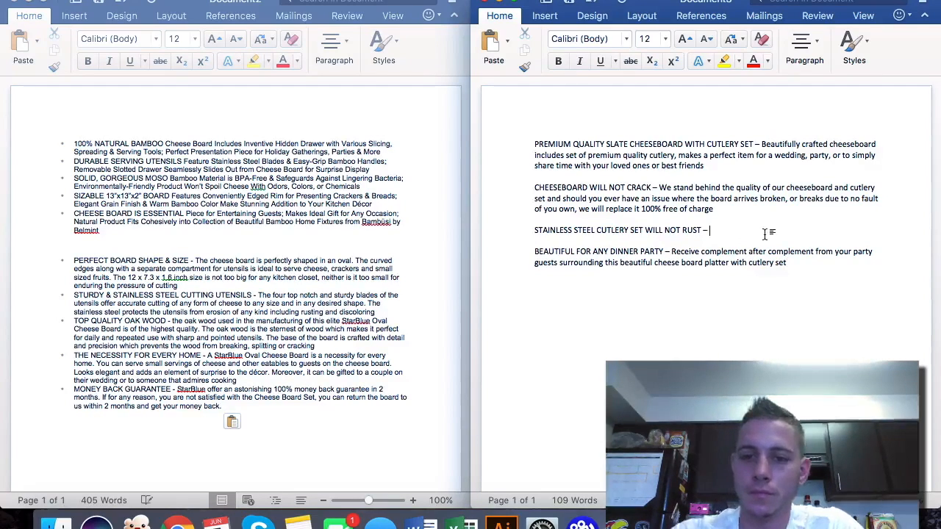
{"action": "type", "text": "Stainless ste"}
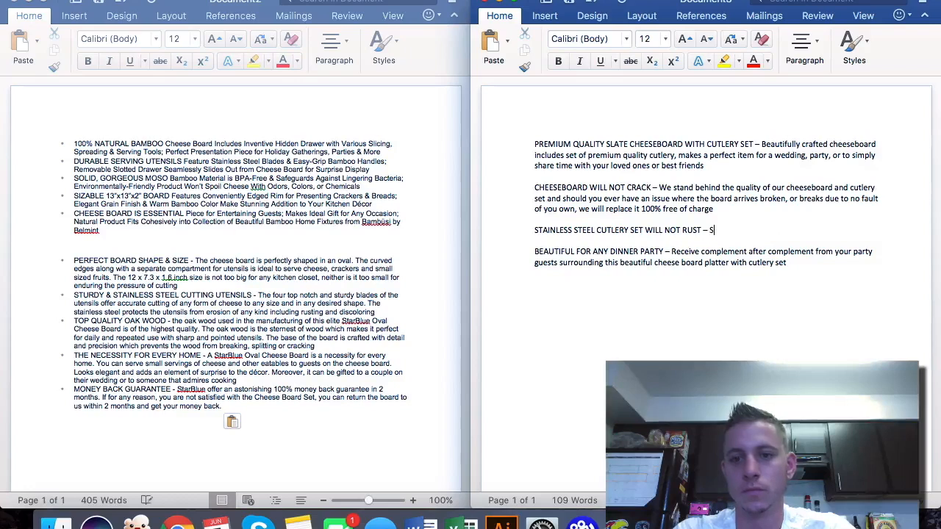
{"action": "type", "text": "el cute"}
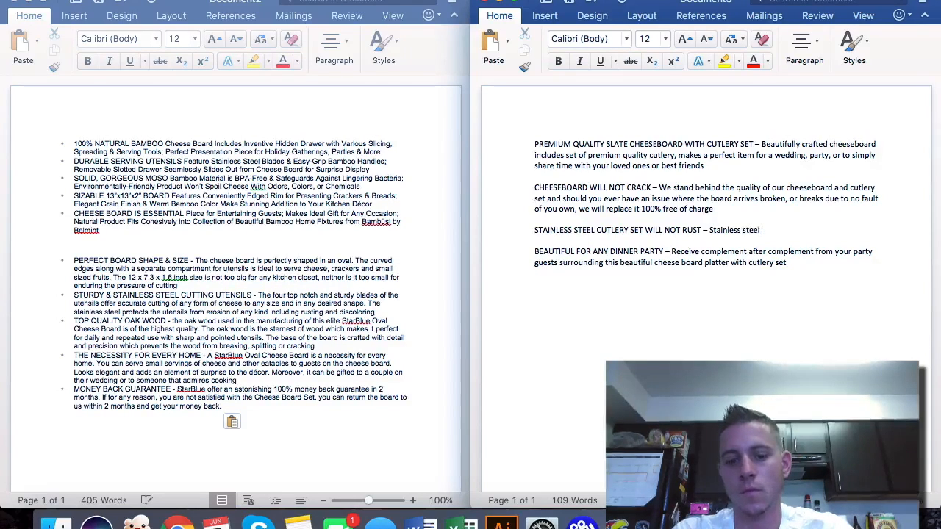
{"action": "type", "text": "ery "}
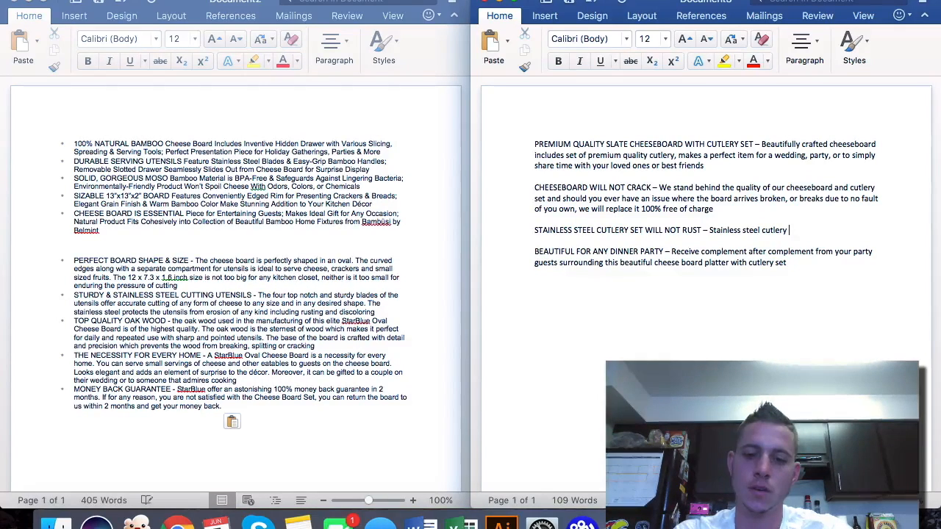
{"action": "type", "text": "set will not r"}
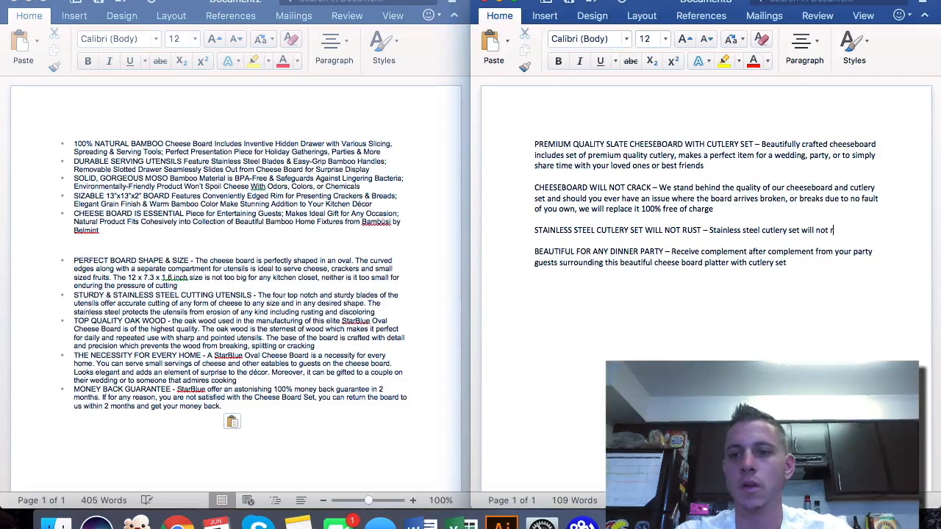
{"action": "type", "text": "ust and will continue "}
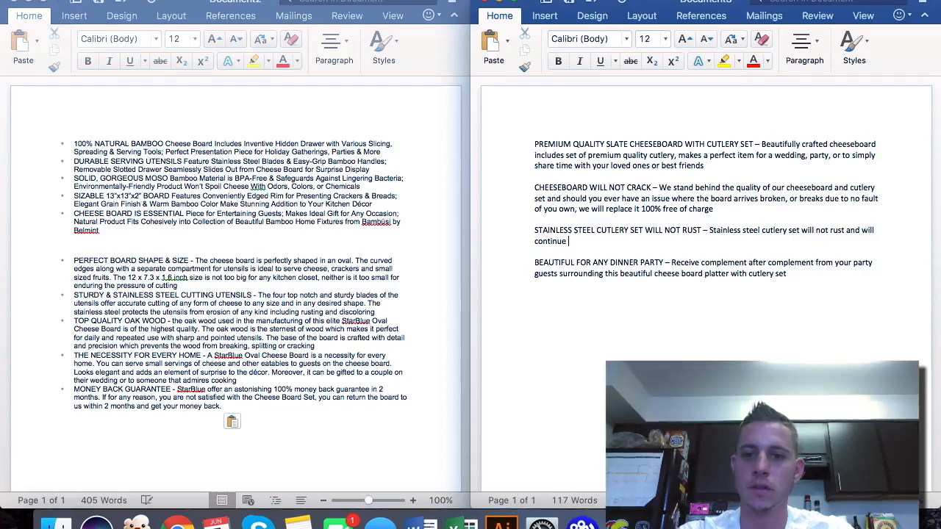
{"action": "type", "text": "to amaze"}
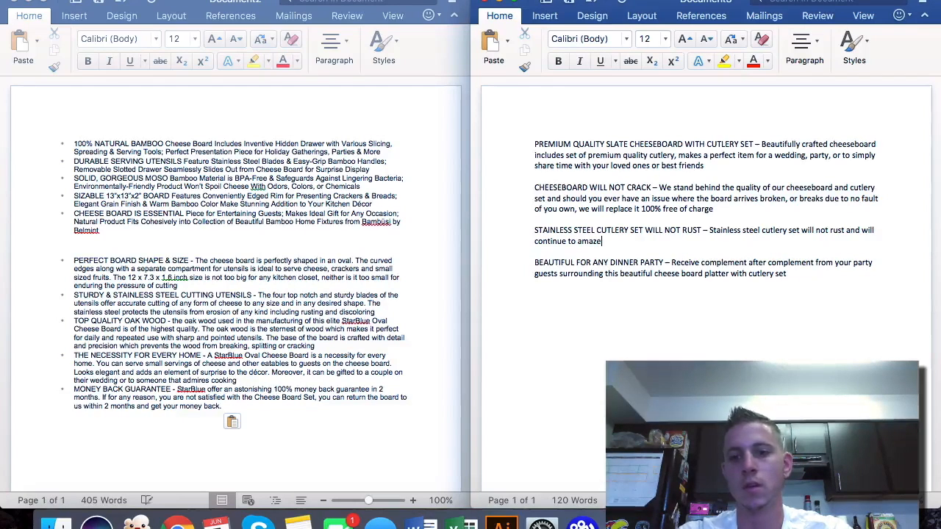
{"action": "type", "text": " your f"}
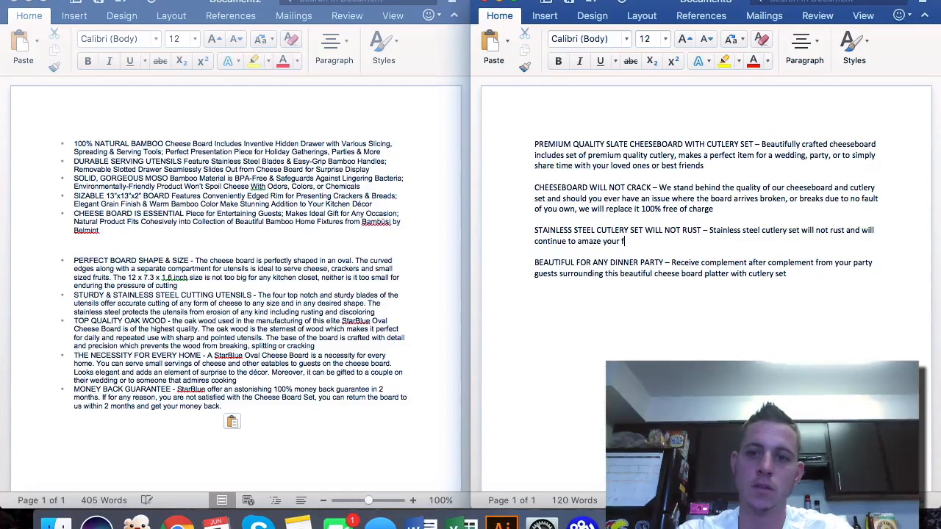
{"action": "type", "text": "riends and family with its rustic beauty"}
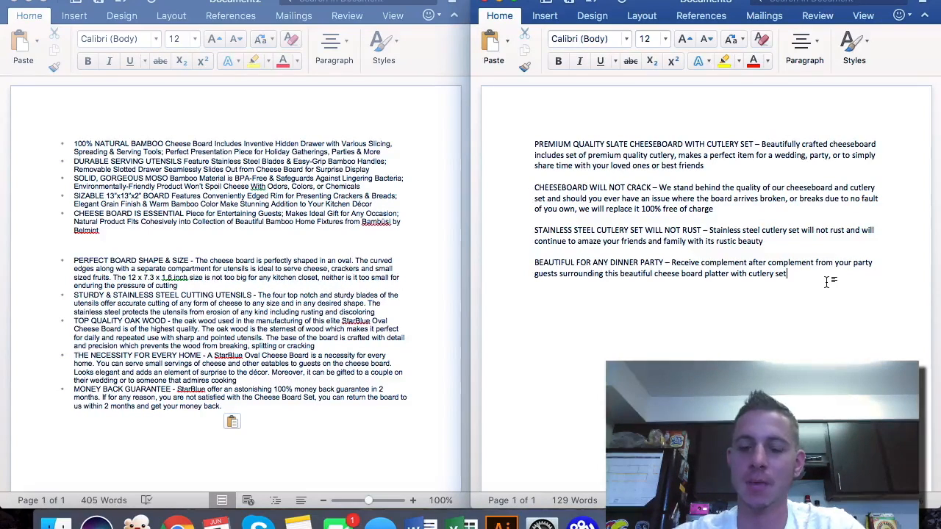
- Start a fifth bullet with "PERFECT SIZE AND SHAPE FOR ANY HOME – 12 x 7.3 x 1.6 inch is the perfect size for any"
{"action": "left_click", "coordinate": [828, 282]}
{"action": "key", "text": "Return"}
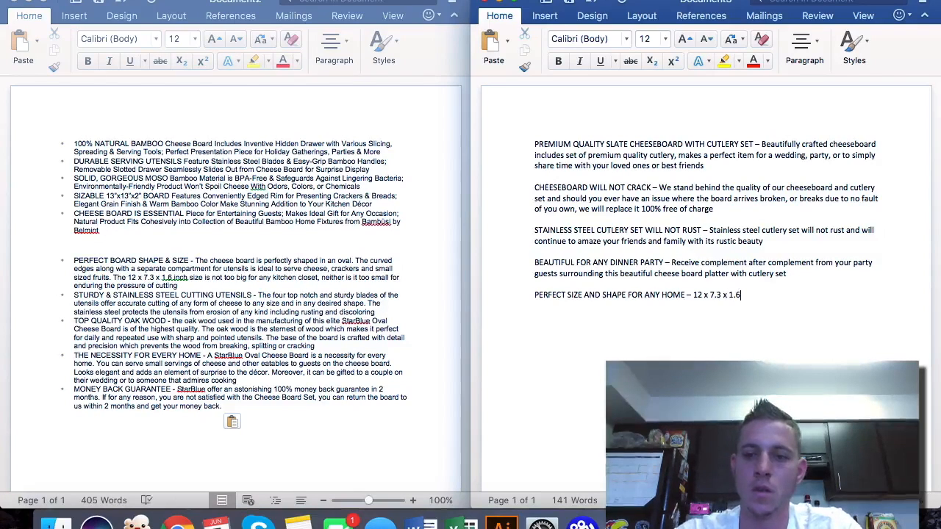
{"action": "type", "text": "inc"}
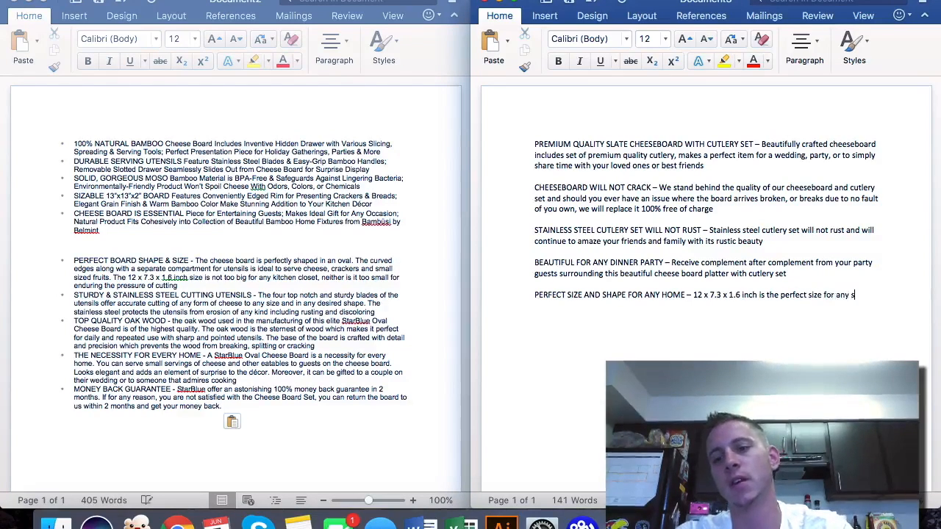
- Finish the fifth bullet with "kitchen, party table, or gathering of loved ones, easy to clean and wash and reuse for many years to come"
{"action": "type", "text": ","}
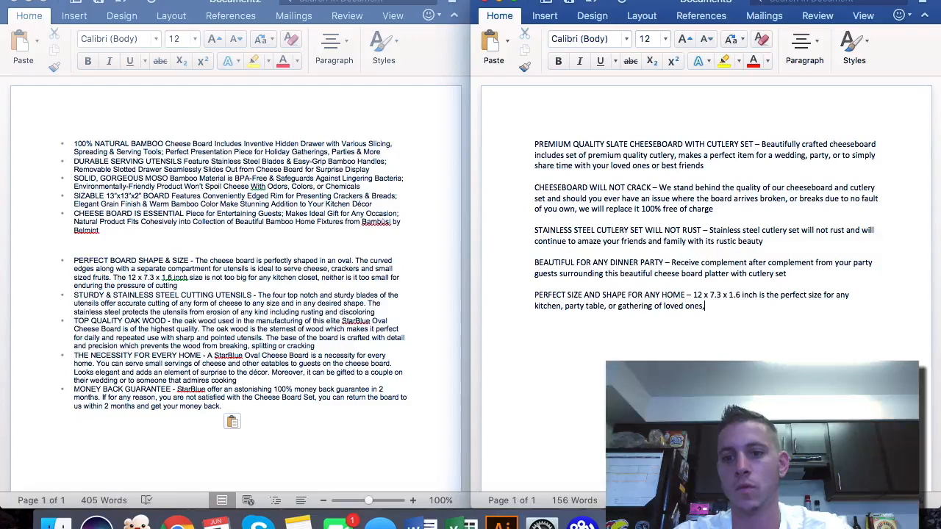
{"action": "type", "text": "y to w"}
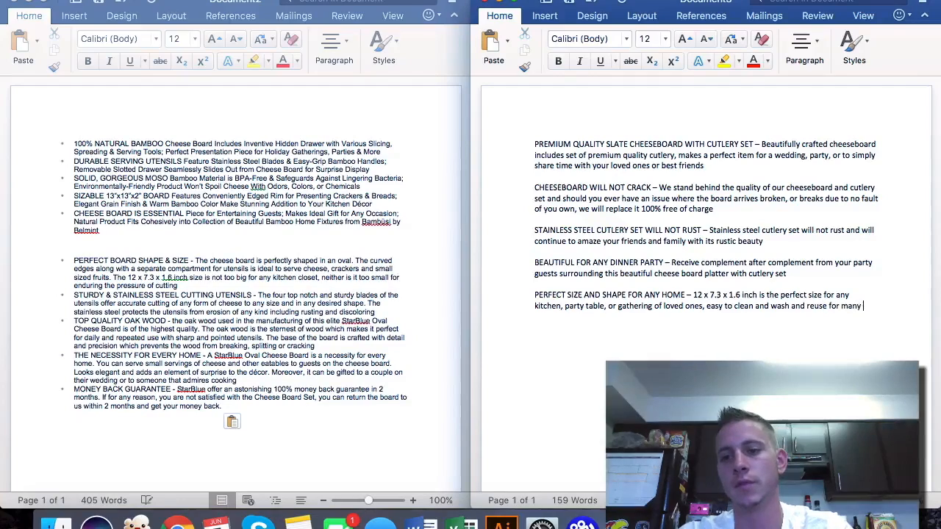
{"action": "type", "text": "come"}
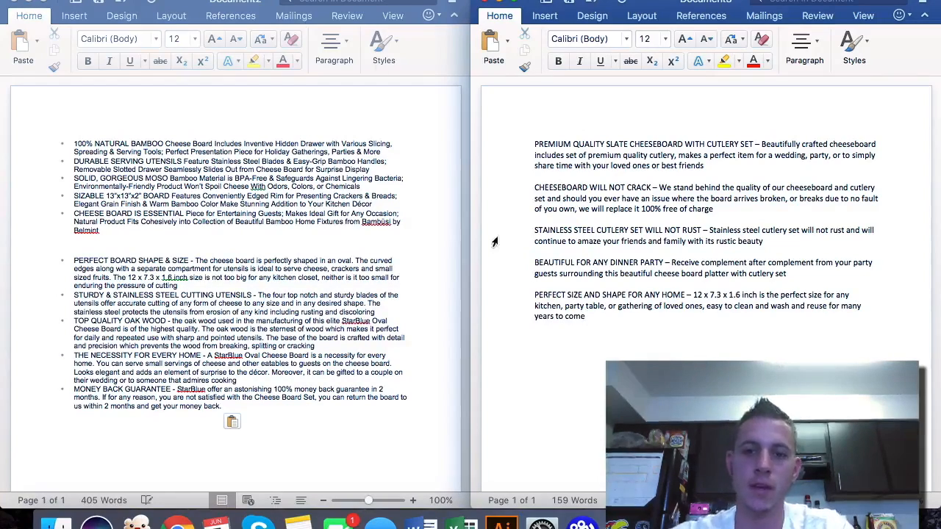
- Minimise the competitor bullets document, switch to Chrome and show the Edit Product Info page beside the finished bullets
{"action": "left_click", "coordinate": [283, 139]}
{"action": "key", "text": "super+m"}
{"action": "key", "text": "super+m"}
{"action": "left_click", "coordinate": [354, 290]}
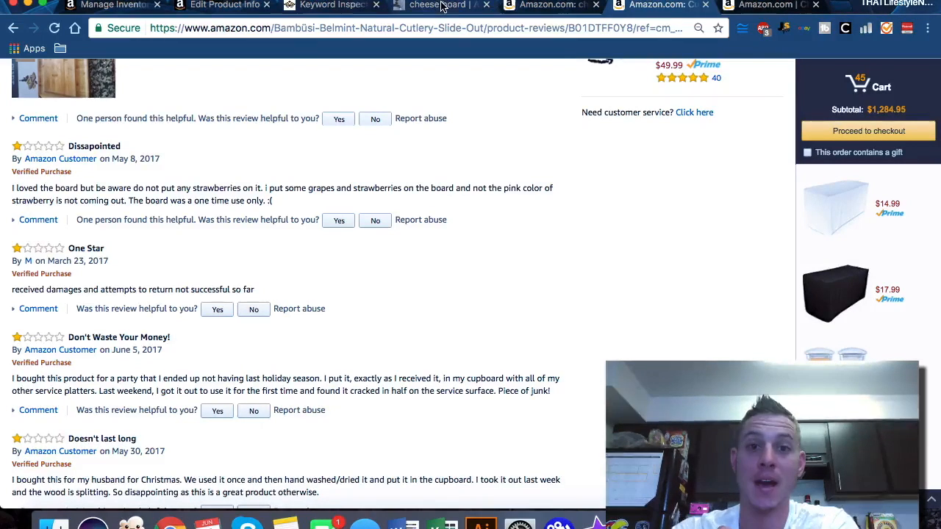
{"action": "left_click", "coordinate": [147, 6]}
{"action": "left_click", "coordinate": [221, 5]}
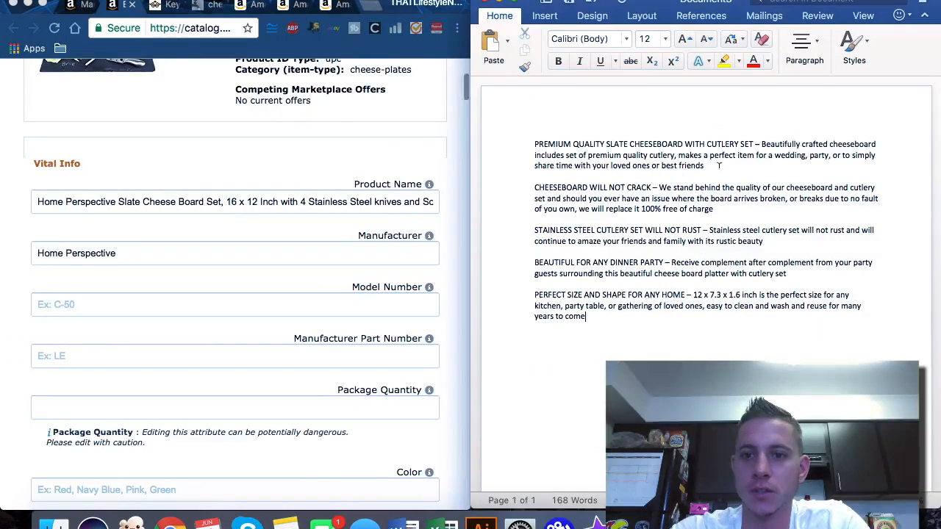
- Find Key Product Features on the listing page and replace "Slate cheese platter" with the copied "PREMIUM QUALITY SLATE CHEESEBOARD WITH CUTLERY SET" bullet
{"action": "left_click_drag", "start_coordinate": [718, 166], "coordinate": [441, 140]}
{"action": "key", "text": "super+c"}
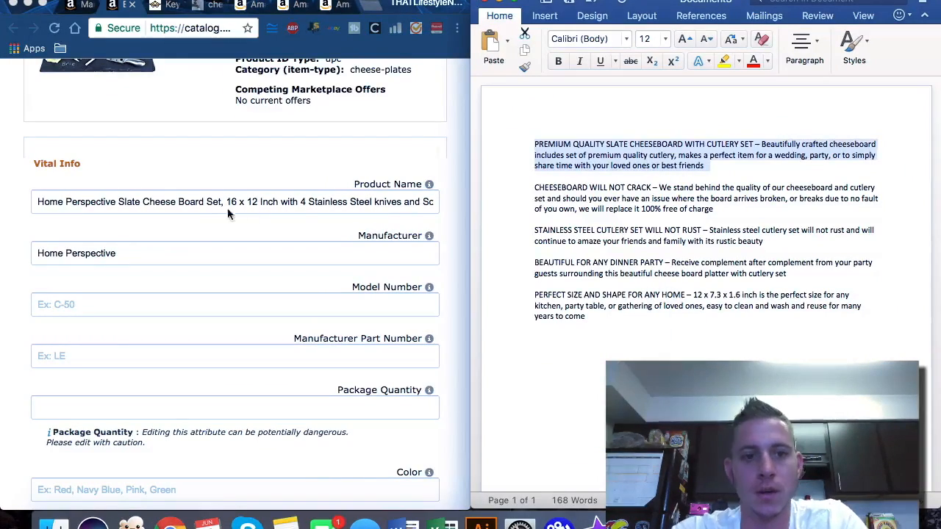
{"action": "left_click", "coordinate": [176, 237]}
{"action": "scroll", "coordinate": [186, 303], "scroll_direction": "down", "scroll_amount": 1}
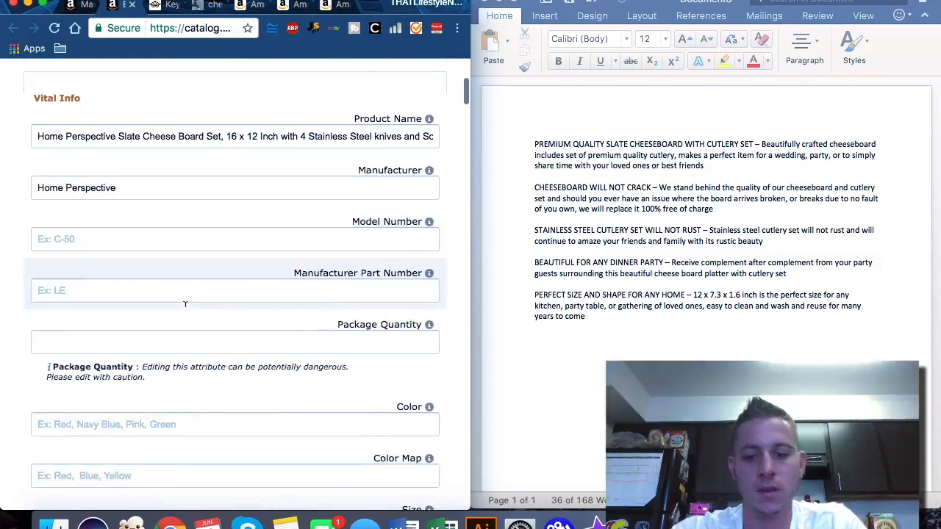
{"action": "key", "text": "super+f"}
{"action": "type", "text": "key"}
{"action": "scroll", "coordinate": [210, 315], "scroll_direction": "up", "scroll_amount": 5}
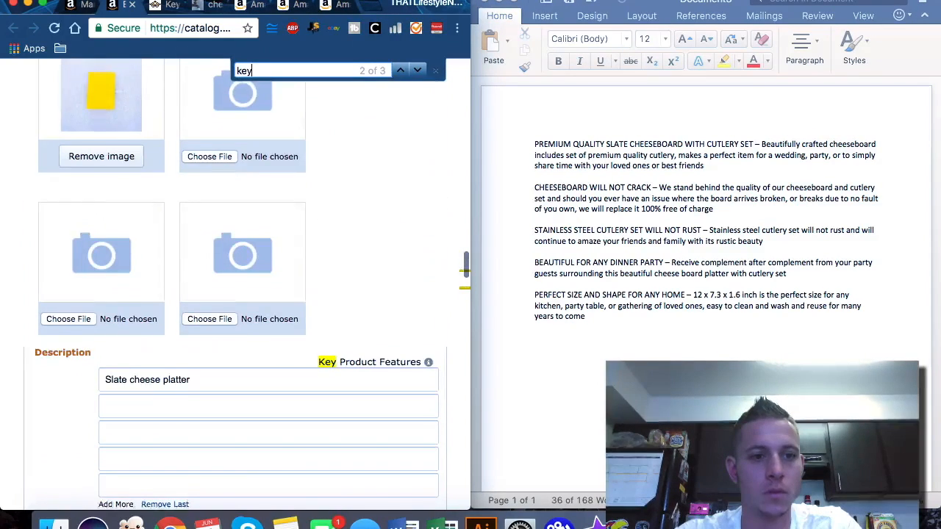
{"action": "scroll", "coordinate": [211, 316], "scroll_direction": "down", "scroll_amount": 1}
{"action": "triple_click", "coordinate": [211, 314]}
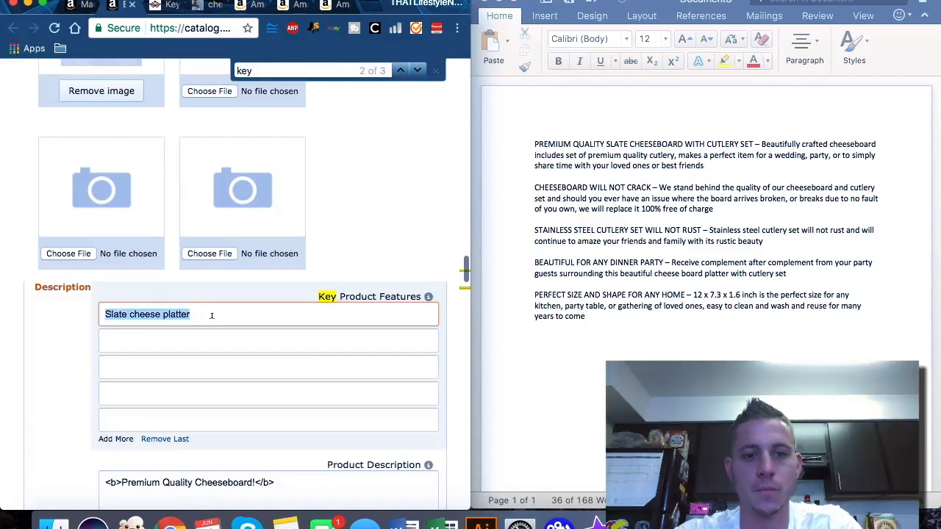
{"action": "key", "text": "super+v"}
- Copy the "CHEESEBOARD WILL NOT CRACK" bullet from the document into the second Key Product Features line
{"action": "left_click", "coordinate": [670, 203]}
{"action": "left_click_drag", "start_coordinate": [714, 208], "coordinate": [510, 187]}
{"action": "key", "text": "super+c"}
{"action": "left_click", "coordinate": [319, 340]}
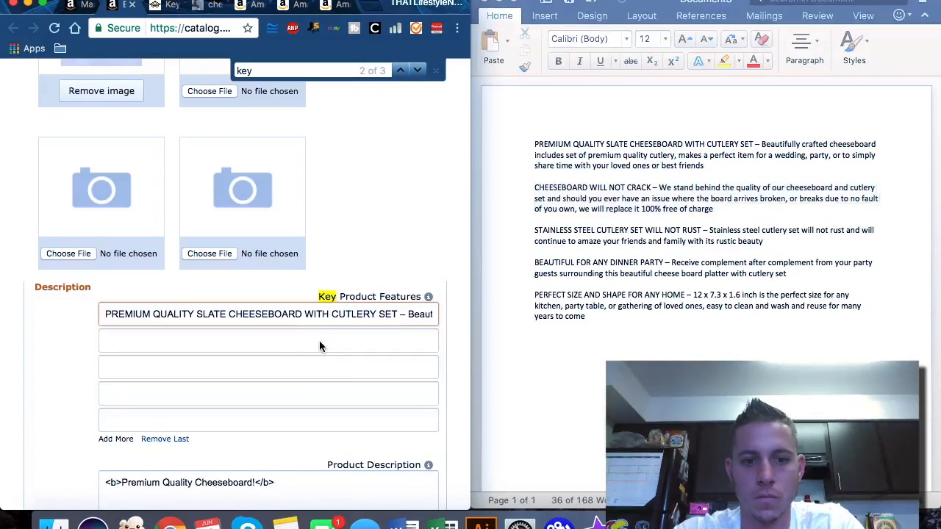
{"action": "key", "text": "super+v"}
- Copy the "STAINLESS STEEL CUTLERY SET WILL NOT RUST" bullet into the third Key Product Features line
{"action": "left_click", "coordinate": [761, 241]}
{"action": "left_click_drag", "start_coordinate": [761, 241], "coordinate": [525, 221]}
{"action": "key", "text": "super+c"}
{"action": "left_click", "coordinate": [259, 365]}
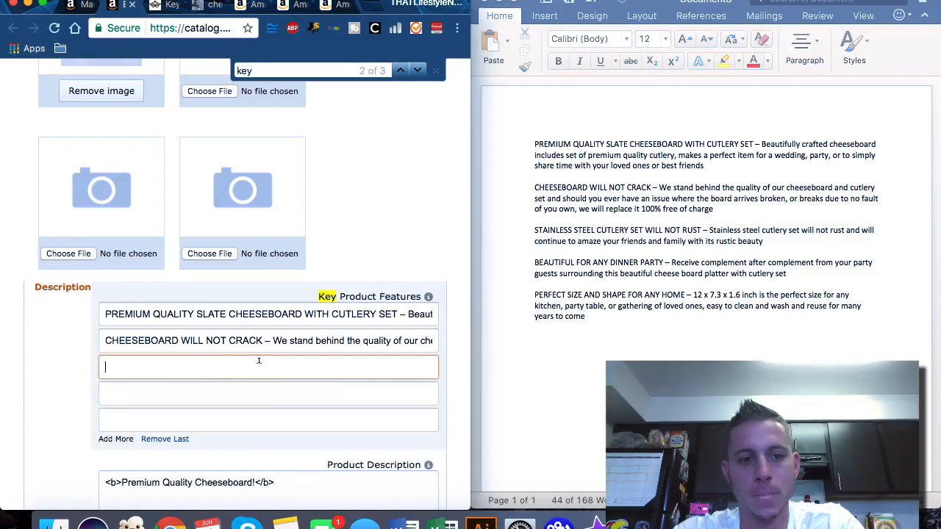
{"action": "key", "text": "super+v"}
- Copy the "BEAUTIFUL FOR ANY DINNER PARTY" bullet into the fourth Key Product Features line
{"action": "left_click", "coordinate": [786, 268]}
{"action": "left_click_drag", "start_coordinate": [786, 269], "coordinate": [536, 262]}
{"action": "key", "text": "super+c"}
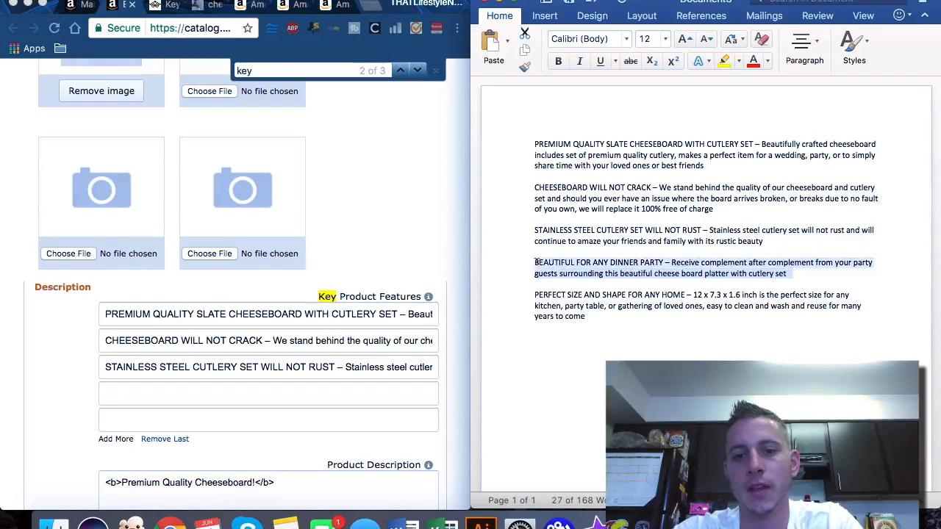
{"action": "left_click", "coordinate": [221, 391]}
{"action": "key", "text": "super+v"}
- Copy the "PERFECT SIZE AND SHAPE FOR ANY HOME" bullet into the fifth Key Product Features line
{"action": "left_click", "coordinate": [733, 294]}
{"action": "left_click_drag", "start_coordinate": [594, 311], "coordinate": [521, 291]}
{"action": "key", "text": "super+c"}
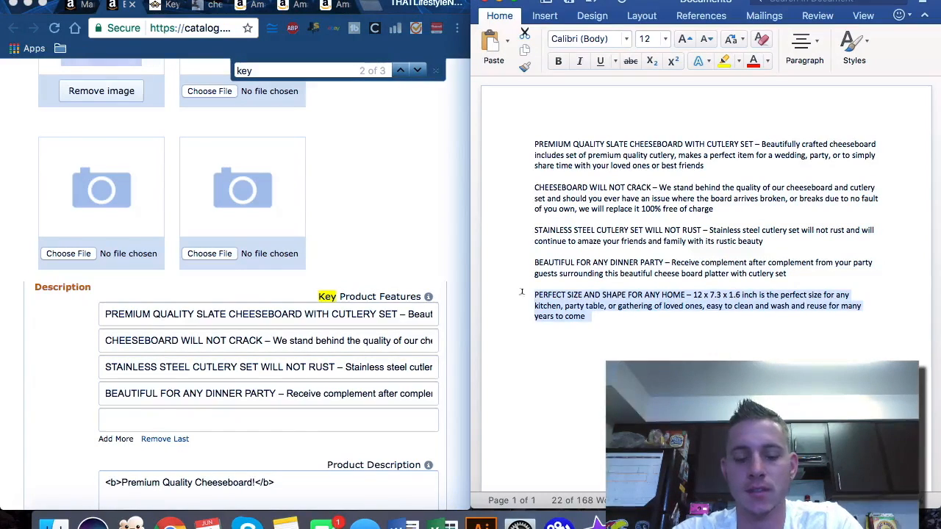
{"action": "left_click", "coordinate": [258, 419]}
{"action": "key", "text": "super+v"}
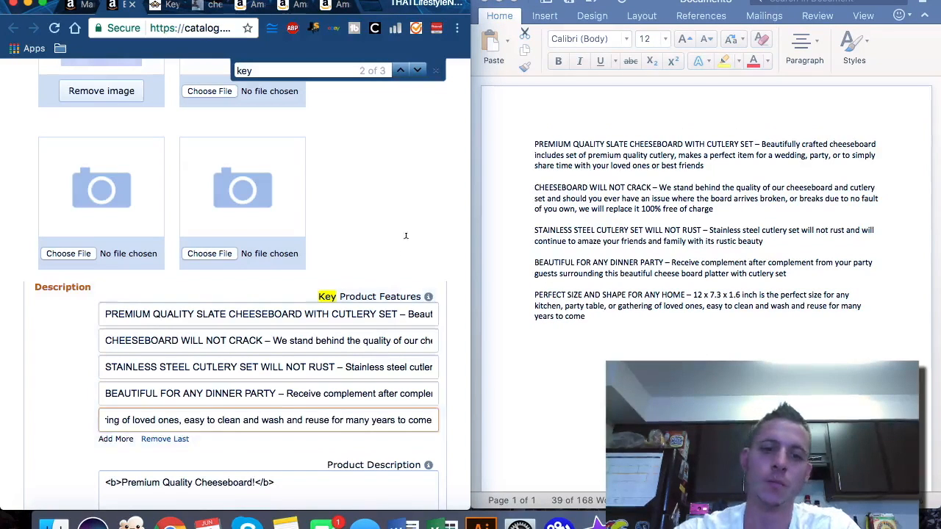
{"action": "left_click", "coordinate": [405, 245]}
- Search Google for "check mark" in a new browser window placed beside the listing page
{"action": "key", "text": "super+n"}
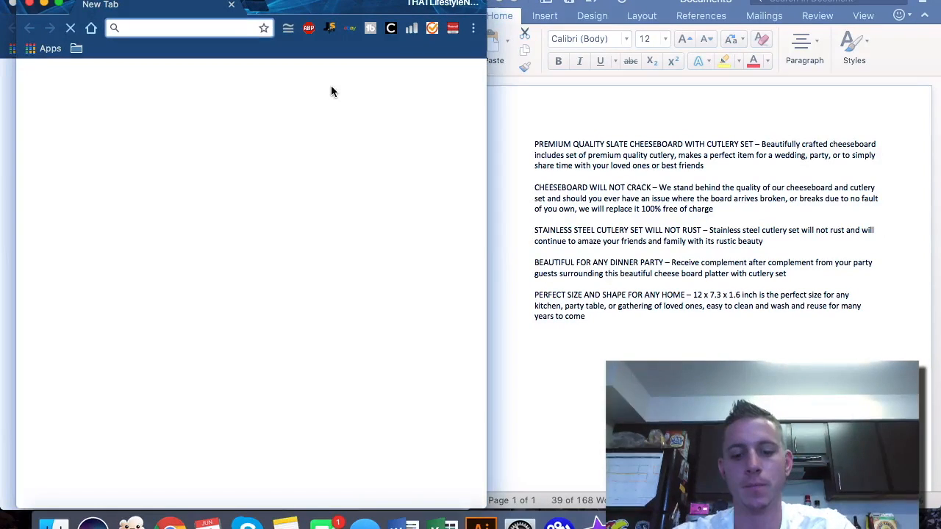
{"action": "type", "text": "check"}
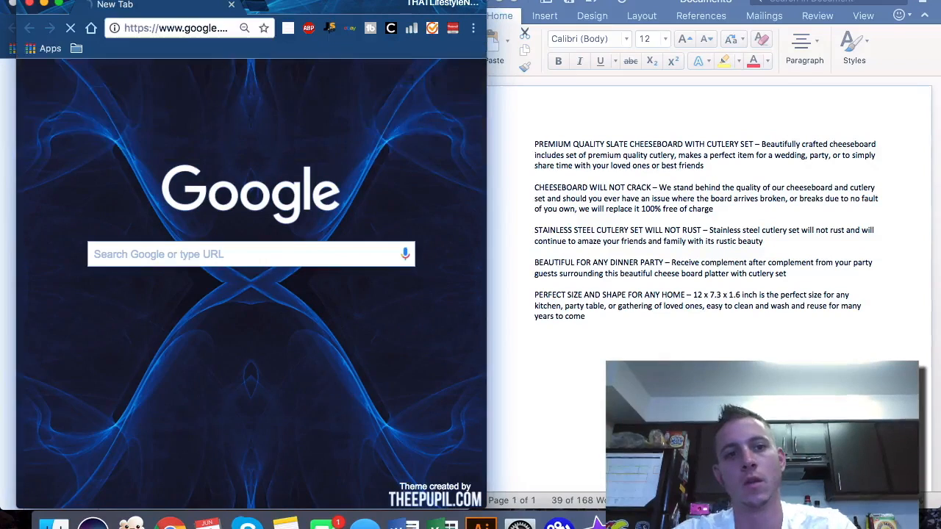
{"action": "left_click_drag", "start_coordinate": [324, 3], "coordinate": [934, 79]}
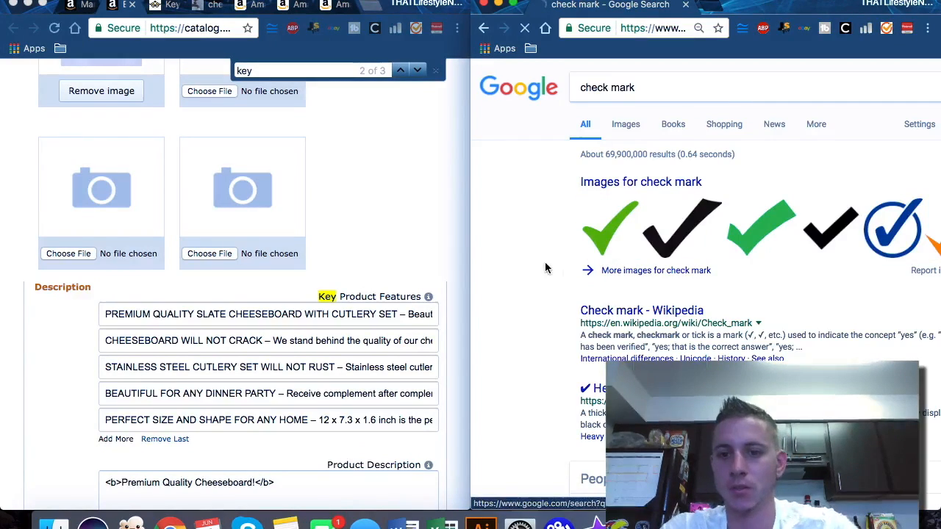
- Open the Heavy Check Mark Emoji page from the search results and copy the check mark emoji
{"action": "scroll", "coordinate": [551, 359], "scroll_direction": "down", "scroll_amount": 3}
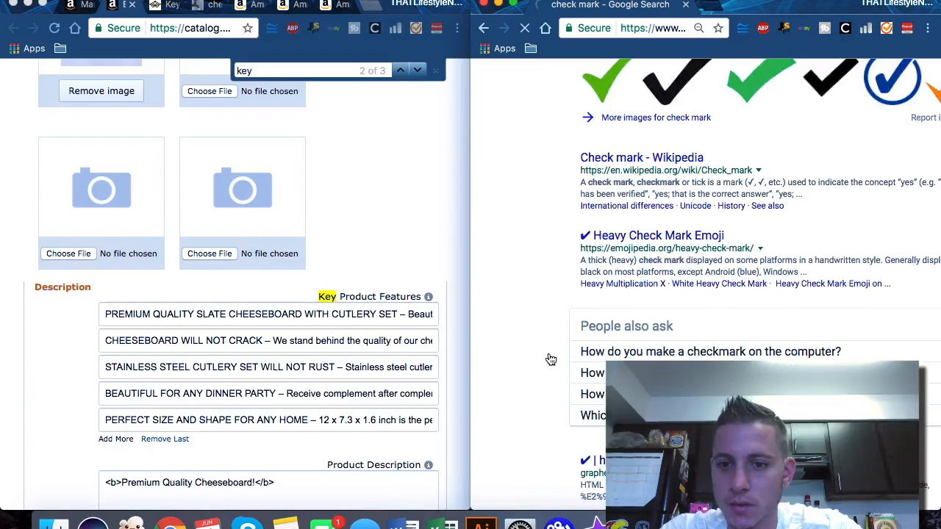
{"action": "left_click", "coordinate": [665, 235]}
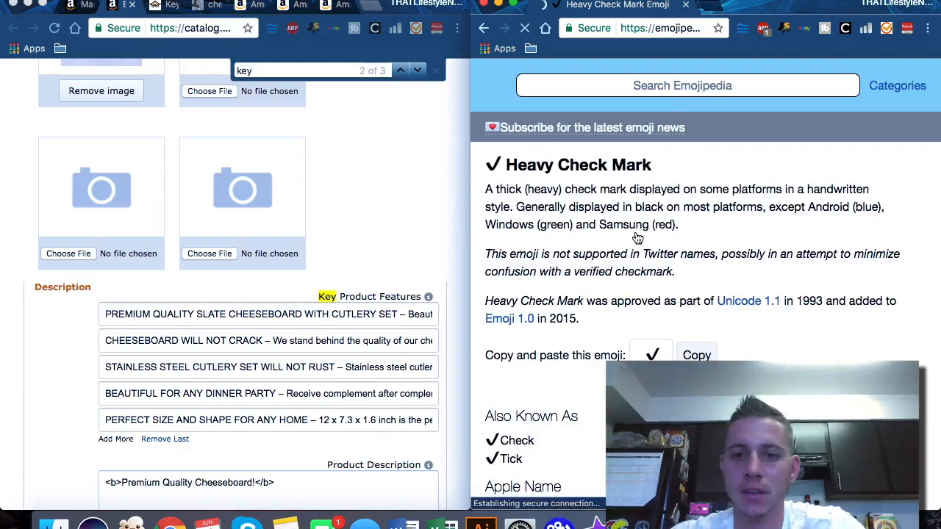
{"action": "scroll", "coordinate": [638, 239], "scroll_direction": "down", "scroll_amount": 1}
{"action": "left_click", "coordinate": [694, 313]}
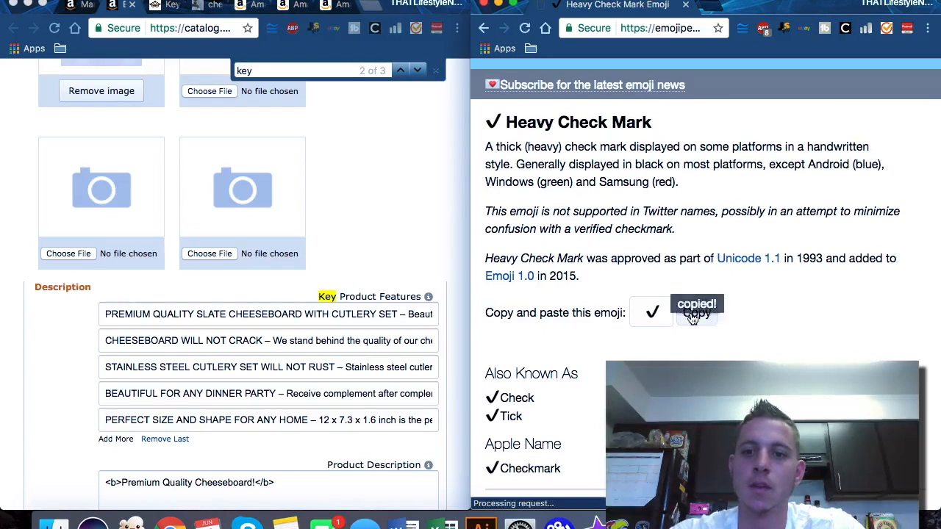
- Paste the copied check mark in front of each of the five Key Product Features bullets
{"action": "left_click", "coordinate": [103, 314]}
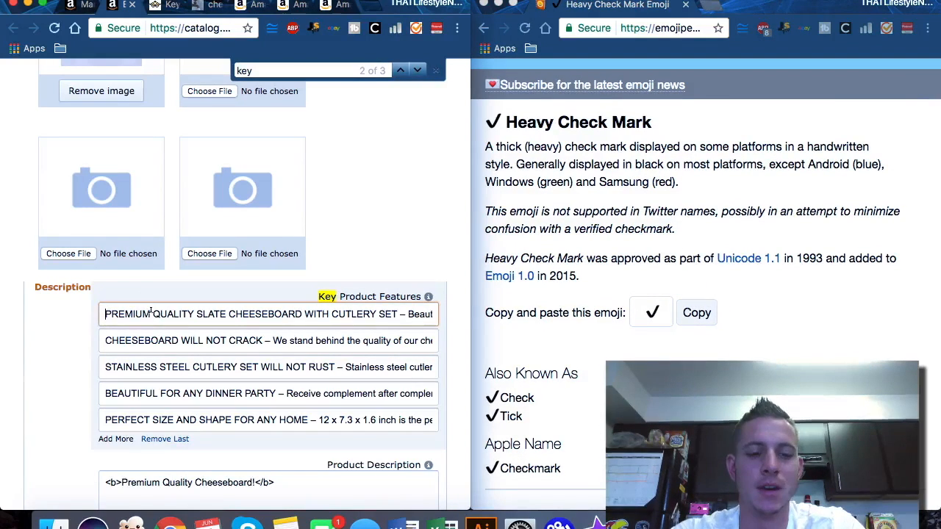
{"action": "key", "text": "super+v"}
{"action": "left_click", "coordinate": [103, 340]}
{"action": "key", "text": "super+v"}
{"action": "left_click", "coordinate": [107, 368]}
{"action": "key", "text": "super+v"}
{"action": "left_click", "coordinate": [104, 393]}
{"action": "key", "text": "super+v"}
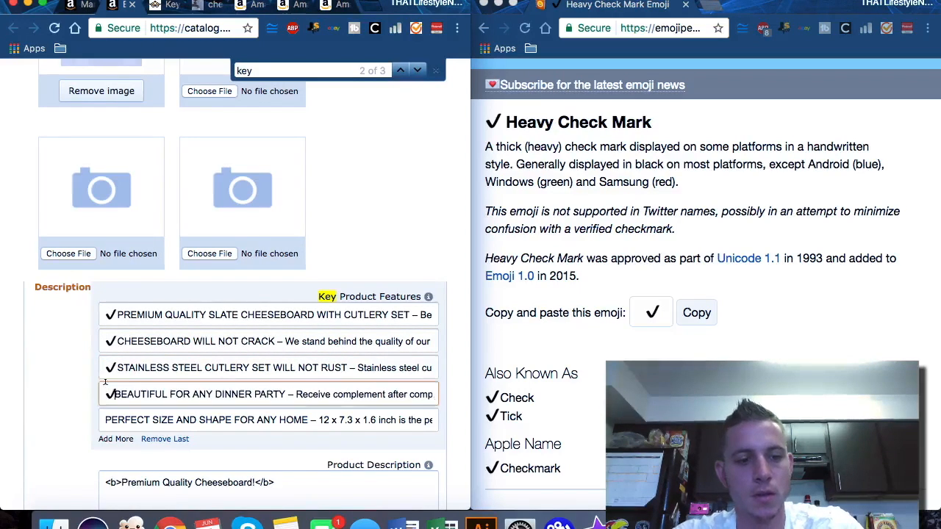
{"action": "left_click", "coordinate": [103, 416]}
{"action": "key", "text": "super+v"}
{"action": "left_click", "coordinate": [705, 256]}
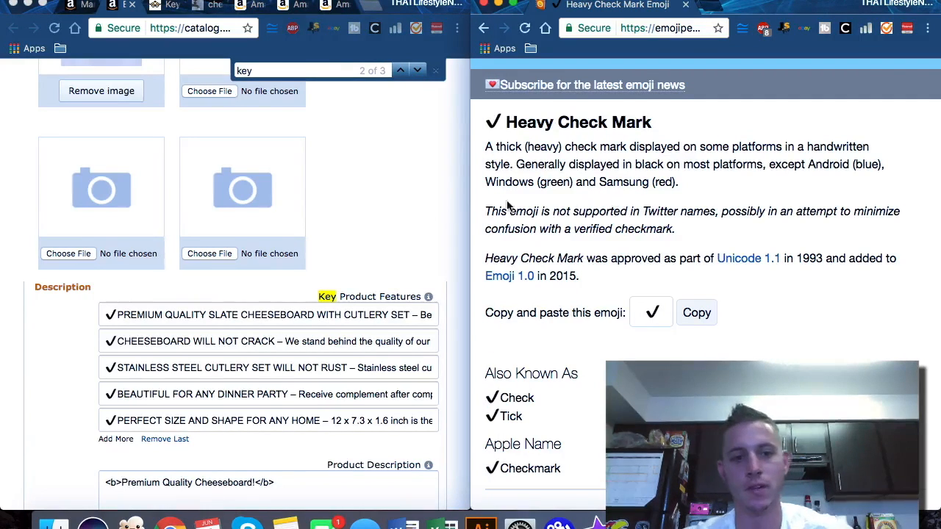
- Show the help for Key Product Features and look over the Product Description and Keywords sections below
{"action": "left_click", "coordinate": [168, 315]}
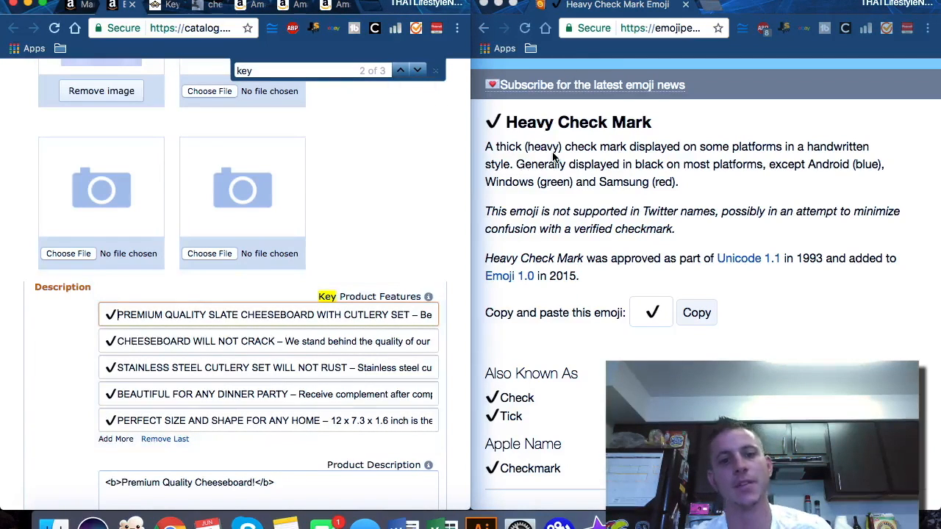
{"action": "mouse_move", "coordinate": [399, 297]}
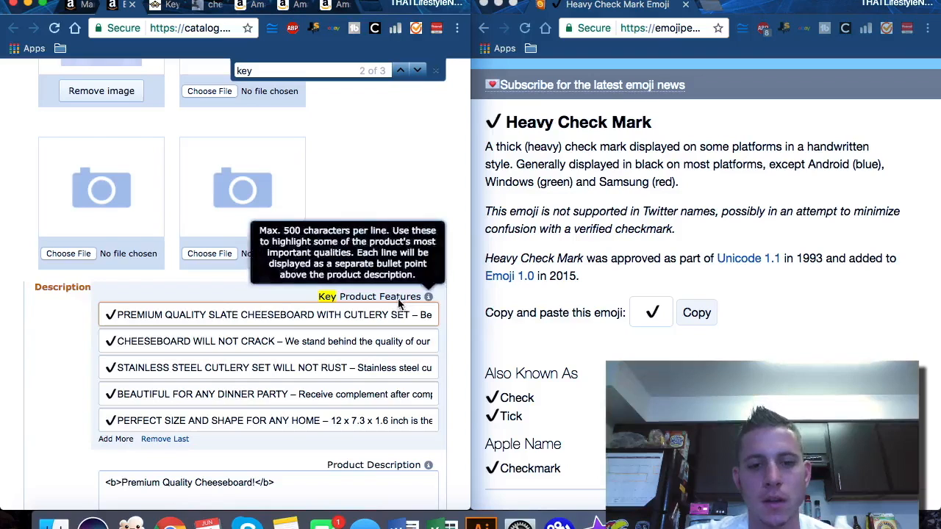
{"action": "scroll", "coordinate": [301, 342], "scroll_direction": "down", "scroll_amount": 2}
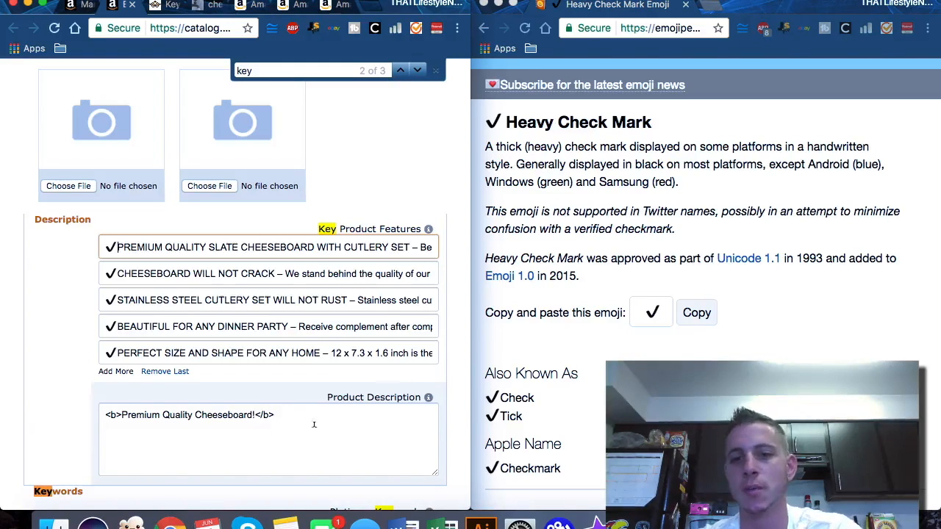
{"action": "scroll", "coordinate": [317, 422], "scroll_direction": "down", "scroll_amount": 5}
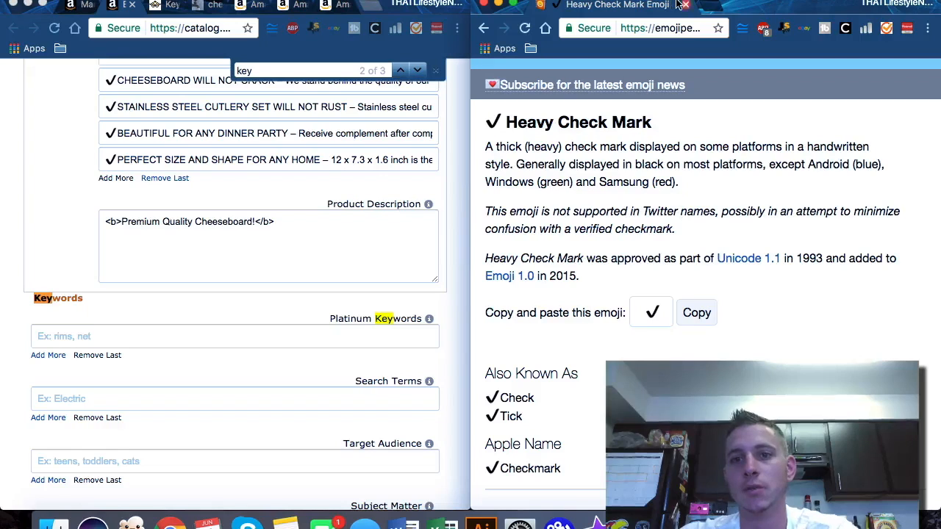
- Close the emoji window, widen the listing window and place a blank Excel workbook beside it
{"action": "left_click", "coordinate": [485, 6]}
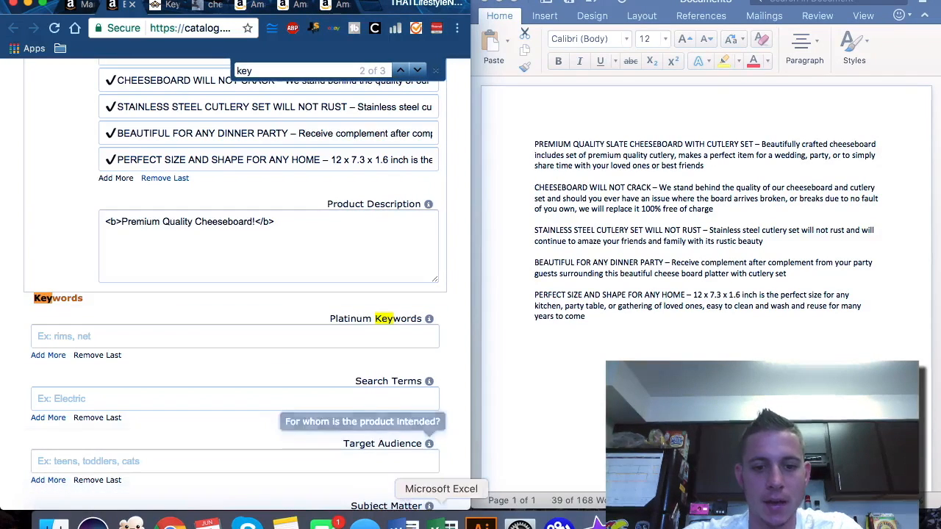
{"action": "double_click", "coordinate": [369, 4]}
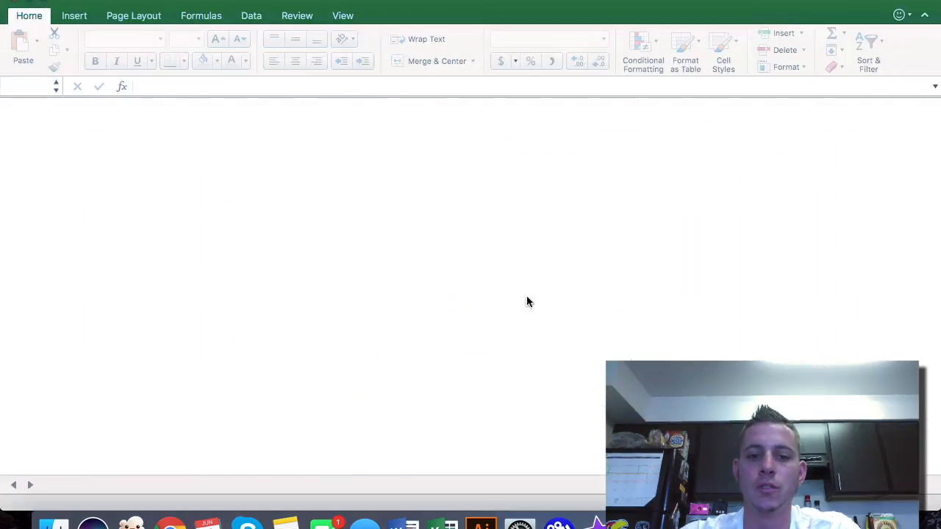
{"action": "left_click_drag", "start_coordinate": [543, 3], "coordinate": [940, 132]}
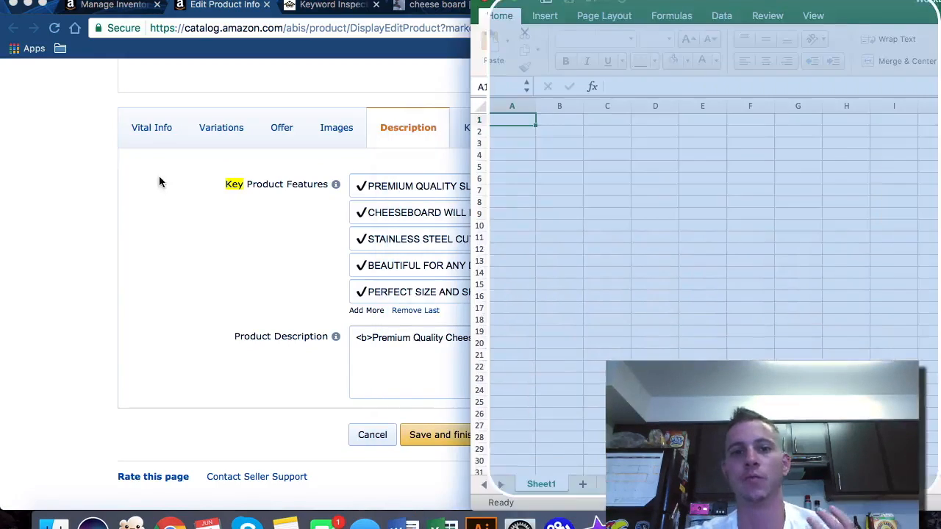
- Switch to the MerchantWords results for "cheese board" and download them as CSV
{"action": "left_click", "coordinate": [167, 221]}
{"action": "left_click", "coordinate": [444, 4]}
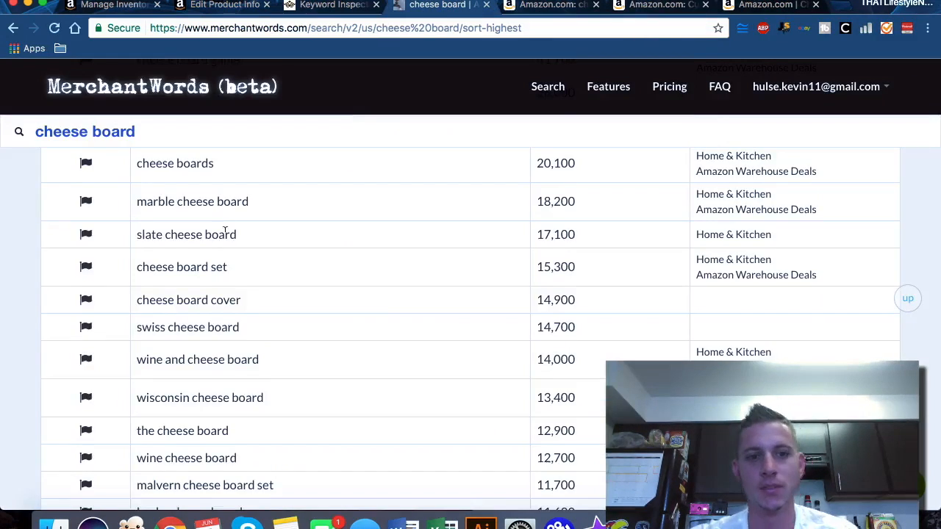
{"action": "scroll", "coordinate": [225, 231], "scroll_direction": "up", "scroll_amount": 10}
{"action": "left_click", "coordinate": [801, 293]}
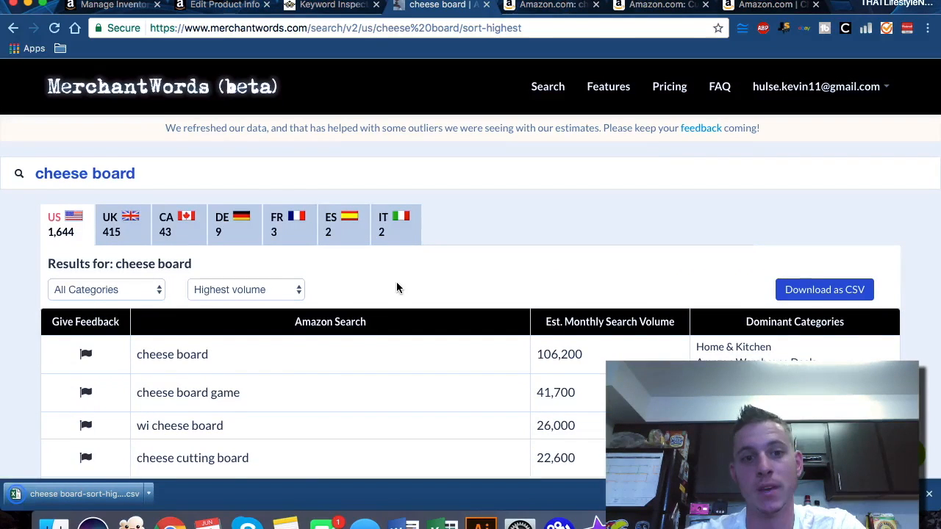
- Search MerchantWords for "cheese platter" and download the results as CSV
{"action": "left_click", "coordinate": [103, 174]}
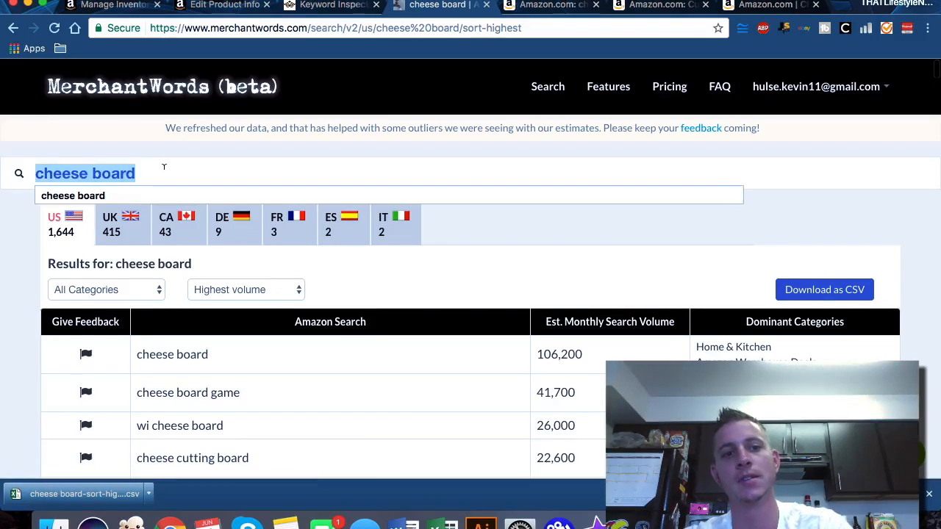
{"action": "type", "text": "cheese platter"}
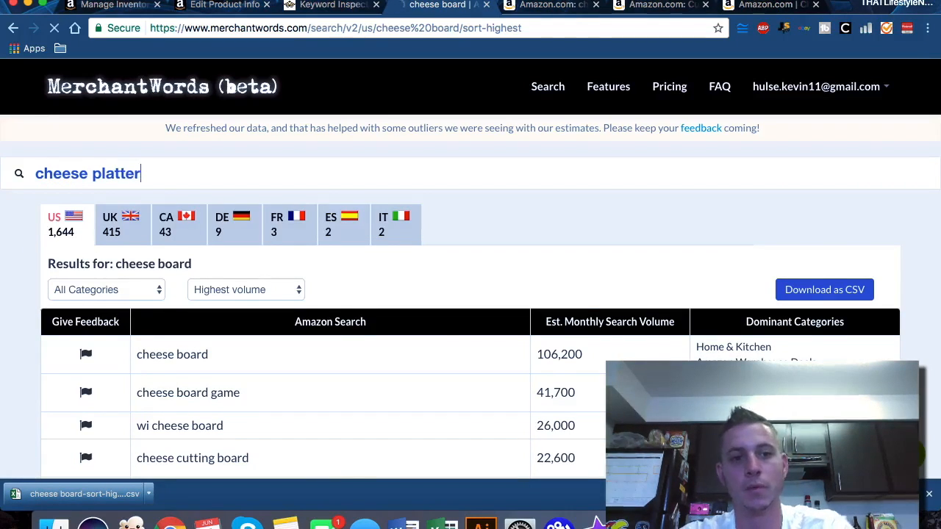
{"action": "key", "text": "Return"}
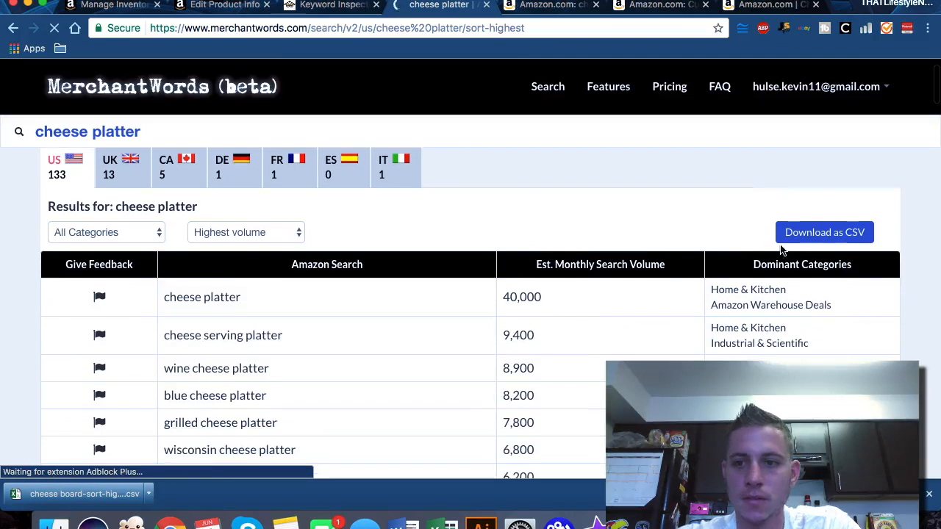
{"action": "left_click", "coordinate": [823, 233]}
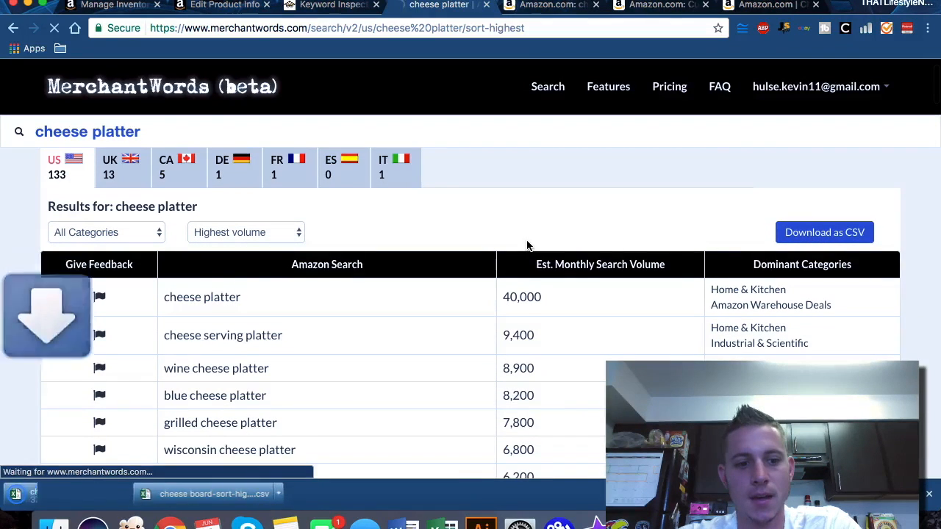
- Search MerchantWords for "cheeseboard cutlery"
{"action": "triple_click", "coordinate": [199, 128]}
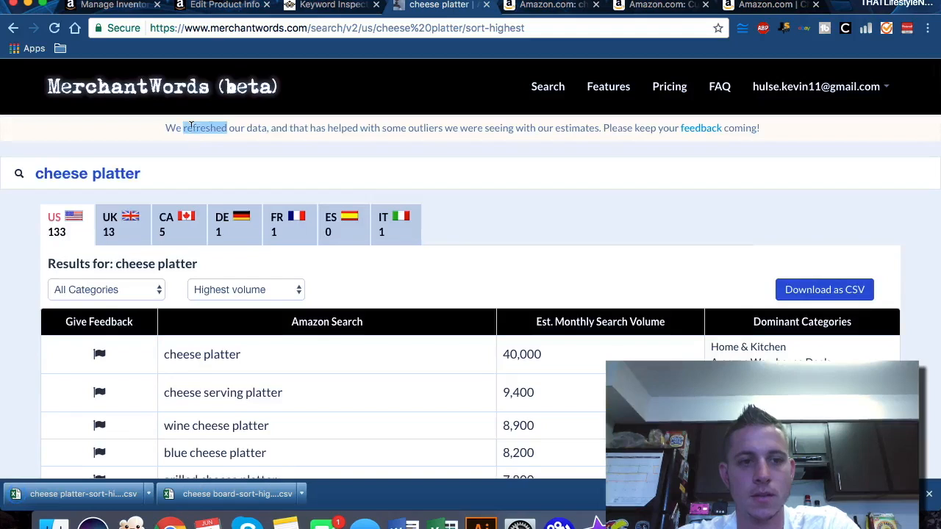
{"action": "triple_click", "coordinate": [152, 162]}
{"action": "type", "text": "cheese chee"}
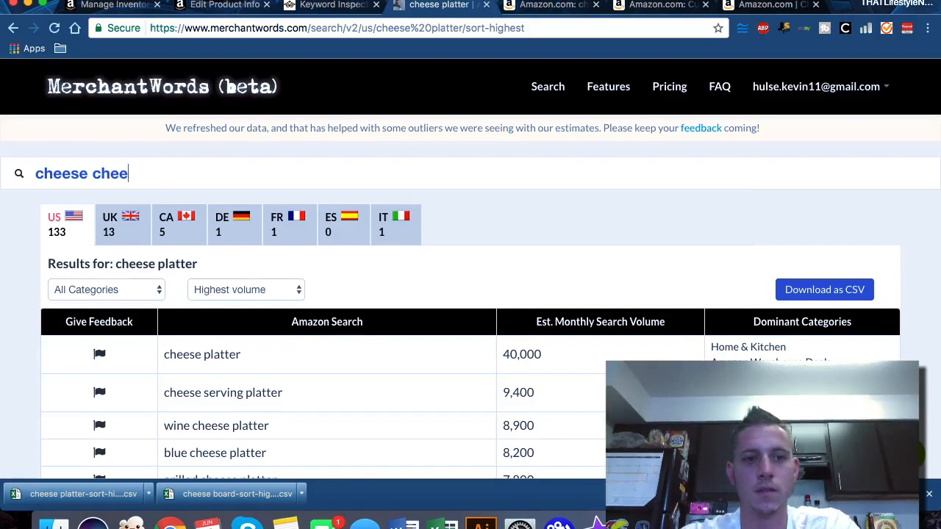
{"action": "key", "text": "ctrl+a"}
{"action": "type", "text": "cheeseboard wit"}
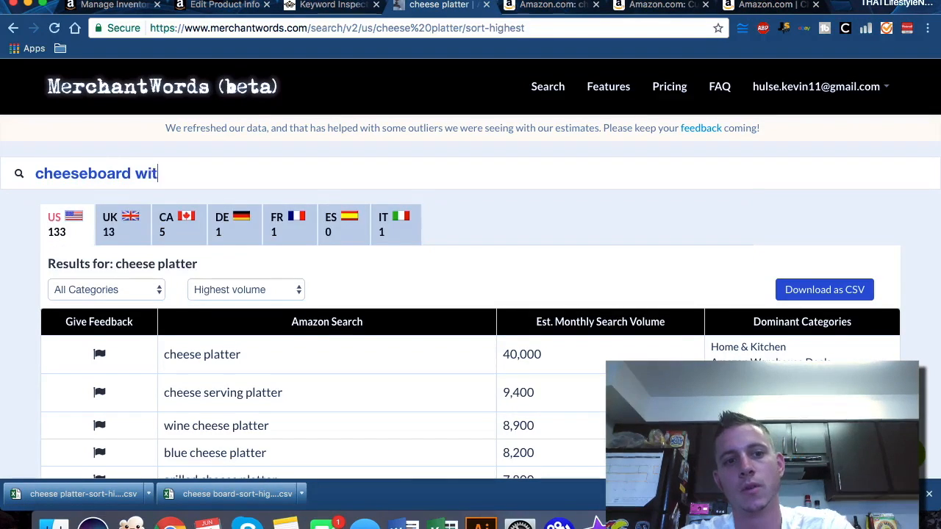
{"action": "key", "text": "BackSpace"}
{"action": "key", "text": "BackSpace"}
{"action": "key", "text": "BackSpace"}
{"action": "type", "text": "cutlery"}
{"action": "key", "text": "Return"}
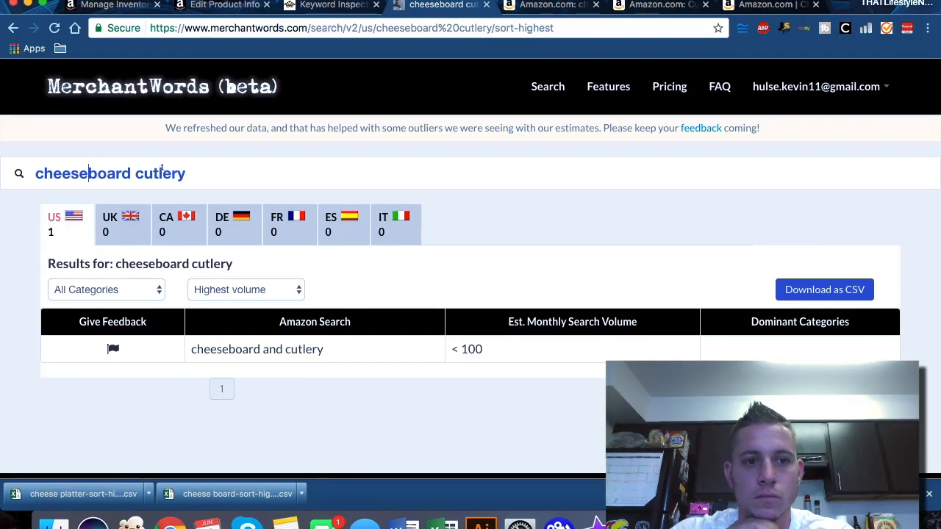
- Change the search term to "cheese board cutlery" and look through the keyword results
{"action": "key", "text": "Return"}
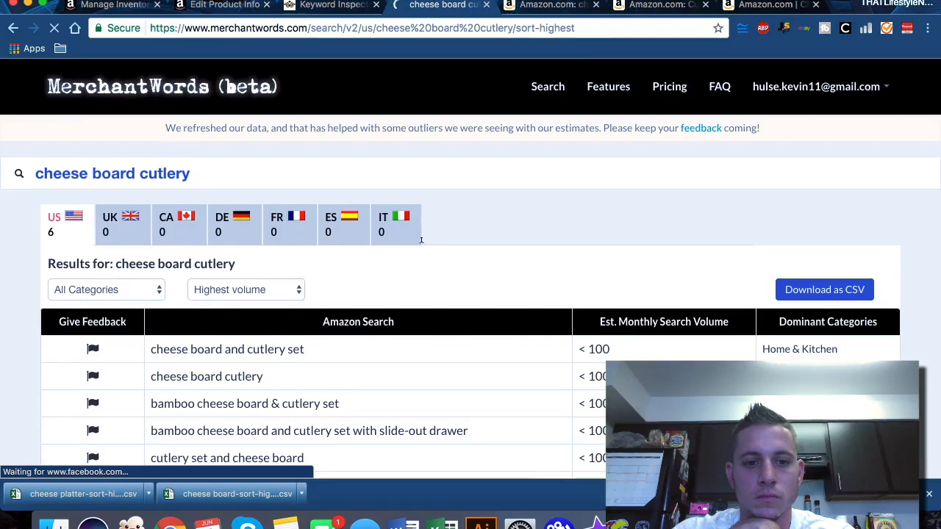
{"action": "scroll", "coordinate": [421, 242], "scroll_direction": "down", "scroll_amount": 2}
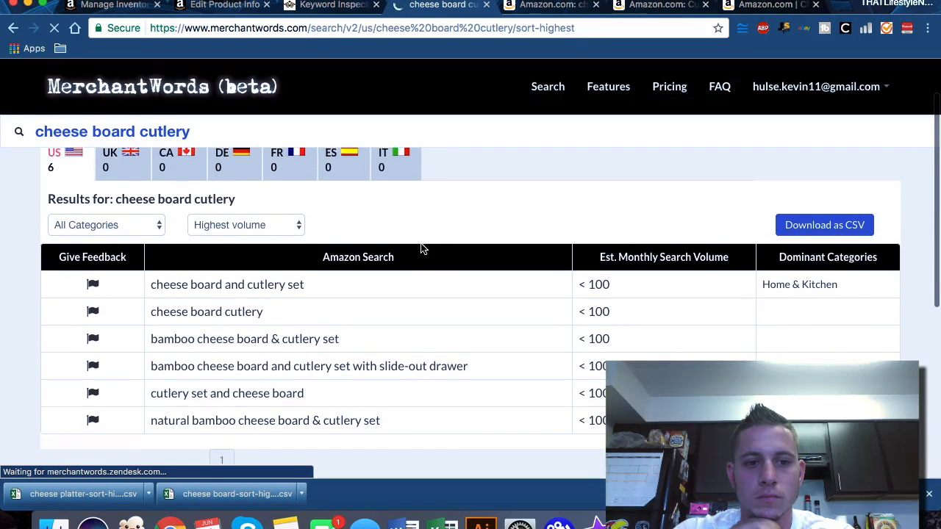
{"action": "scroll", "coordinate": [422, 248], "scroll_direction": "up", "scroll_amount": 1}
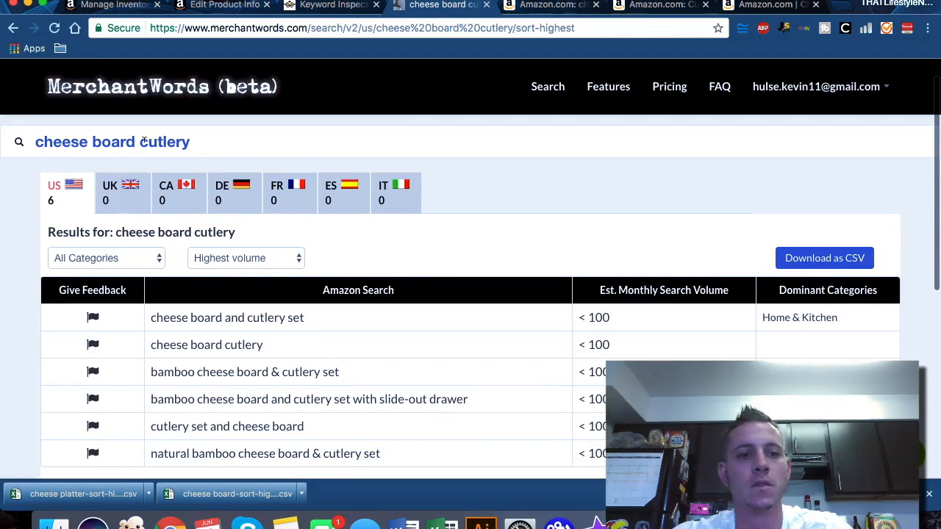
- Search MerchantWords for "cheese board knives" and look through the keyword results
{"action": "left_click_drag", "start_coordinate": [174, 139], "coordinate": [258, 137]}
{"action": "type", "text": "knives"}
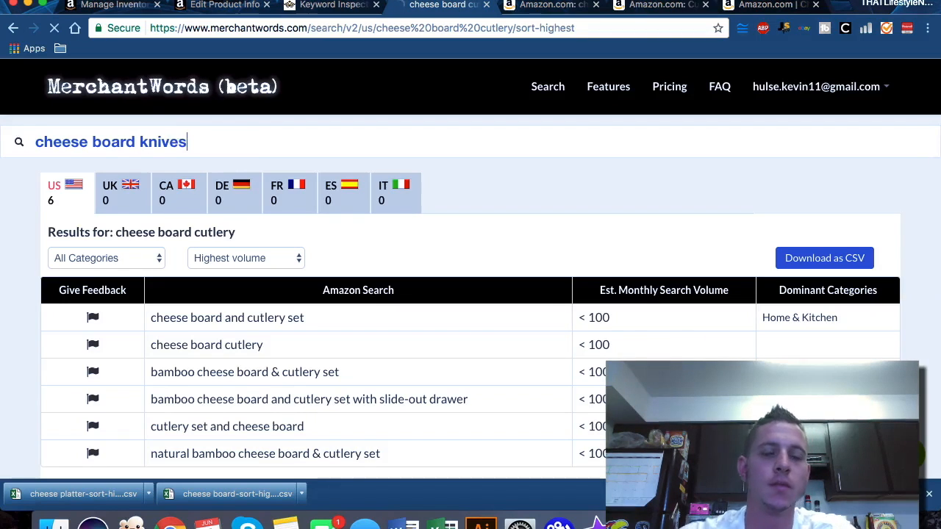
{"action": "key", "text": "Return"}
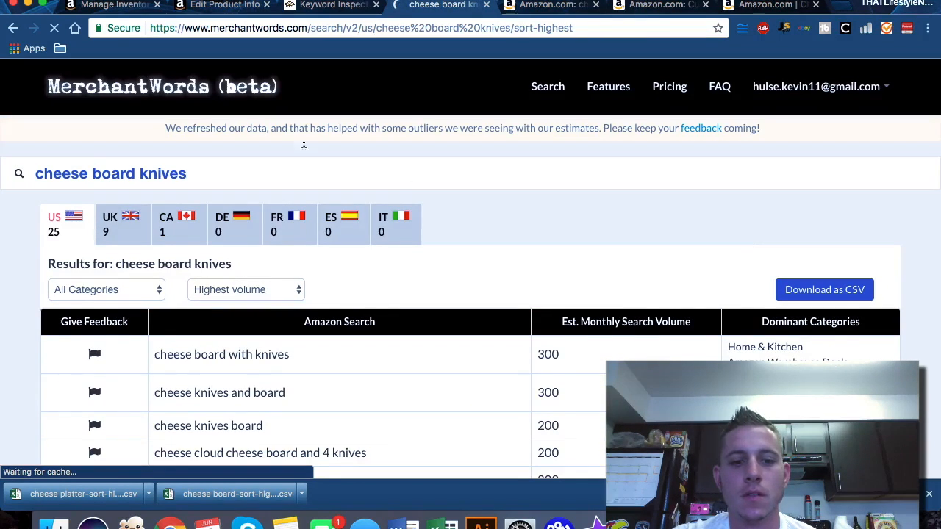
{"action": "scroll", "coordinate": [647, 308], "scroll_direction": "down", "scroll_amount": 3}
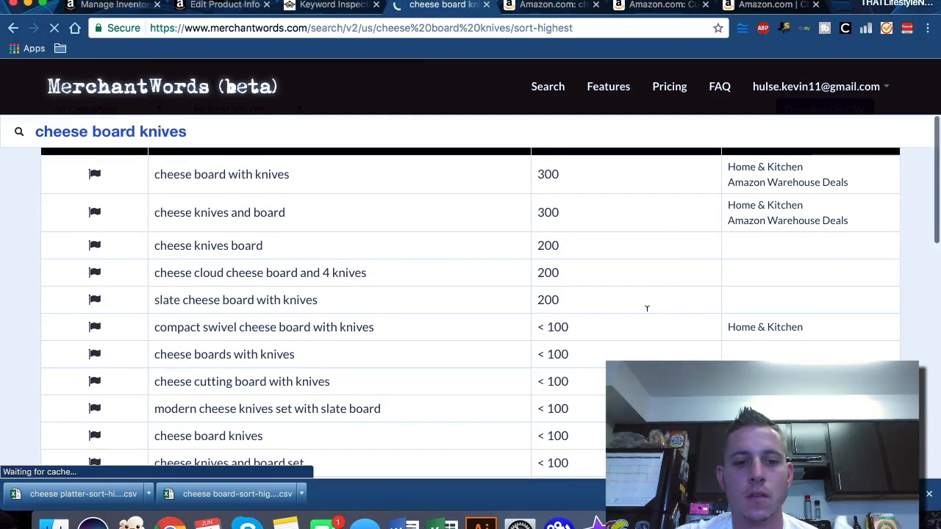
{"action": "scroll", "coordinate": [646, 308], "scroll_direction": "up", "scroll_amount": 1}
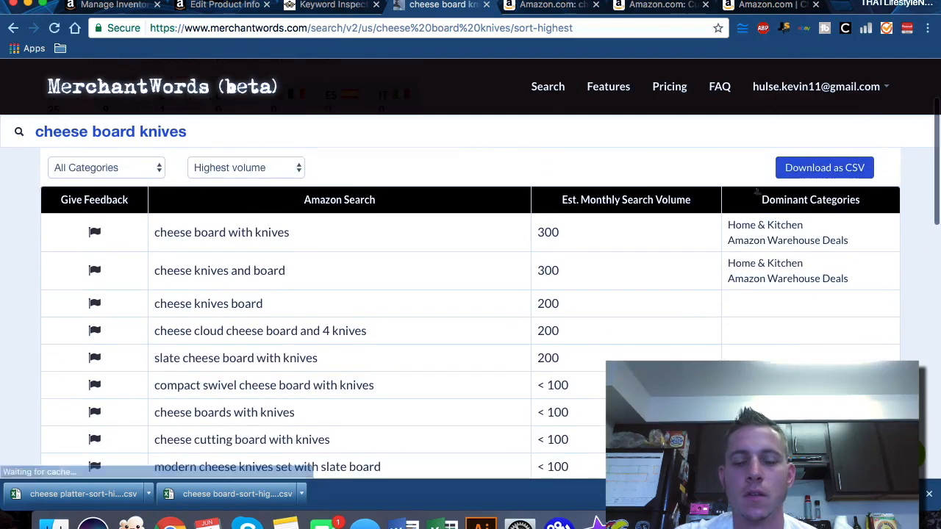
- Change the MerchantWords search term to "cheese board silverware" and run the search
{"action": "left_click_drag", "start_coordinate": [138, 130], "coordinate": [213, 128]}
{"action": "type", "text": "silver"}
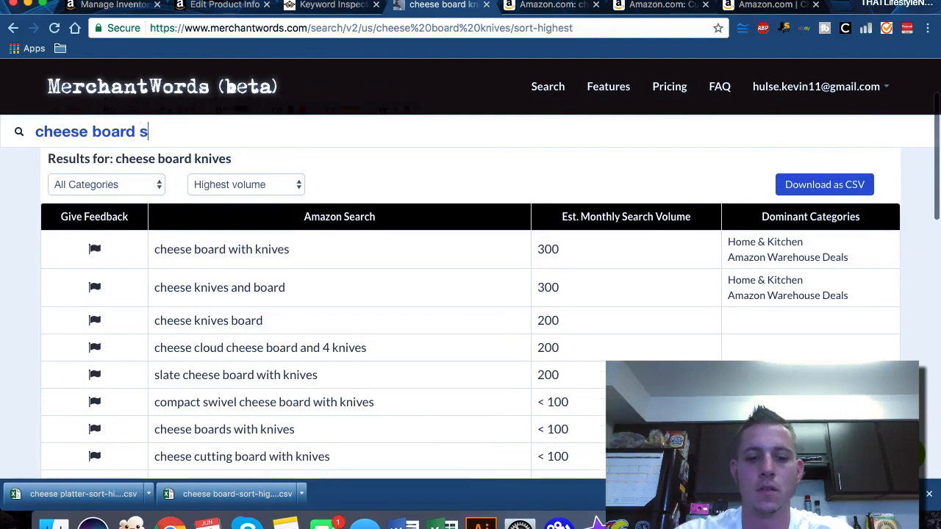
{"action": "type", "text": "ware"}
{"action": "key", "text": "Return"}
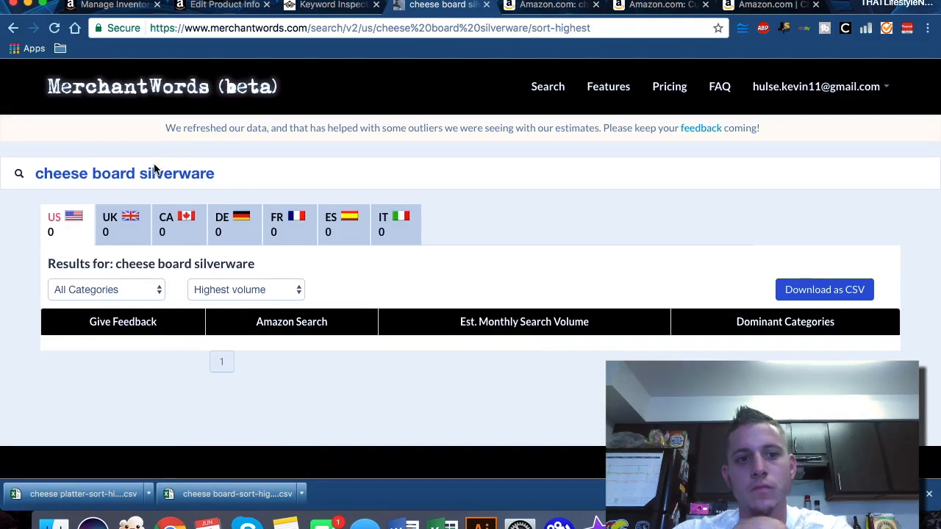
- Search MerchantWords for "cheese board knife set"
{"action": "left_click_drag", "start_coordinate": [141, 172], "coordinate": [212, 166]}
{"action": "type", "text": "knife set"}
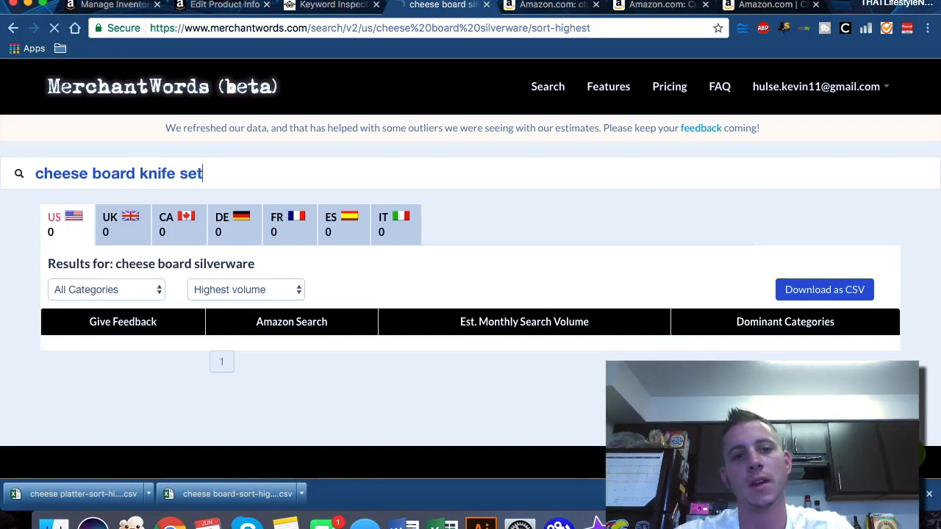
{"action": "key", "text": "Return"}
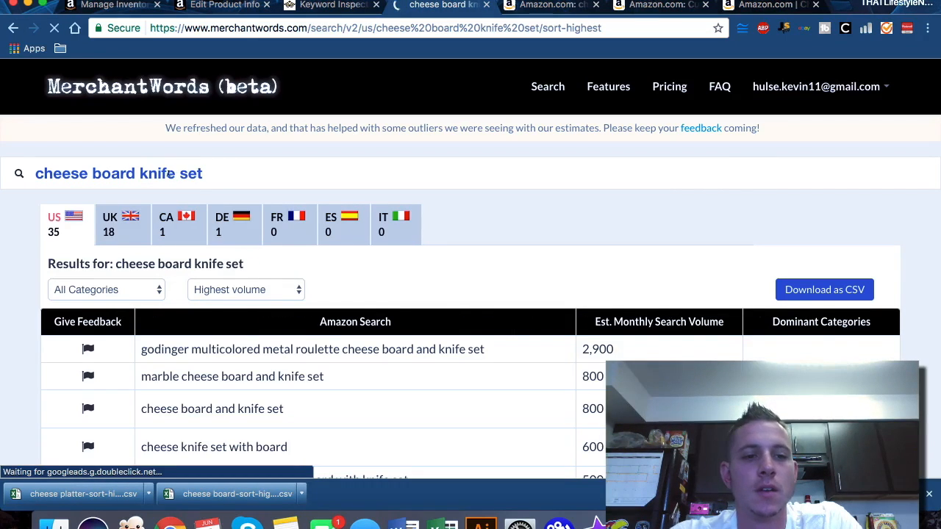
- Search MerchantWords for "cheese board set" and download the results as CSV
{"action": "left_click_drag", "start_coordinate": [139, 166], "coordinate": [261, 166]}
{"action": "type", "text": "set"}
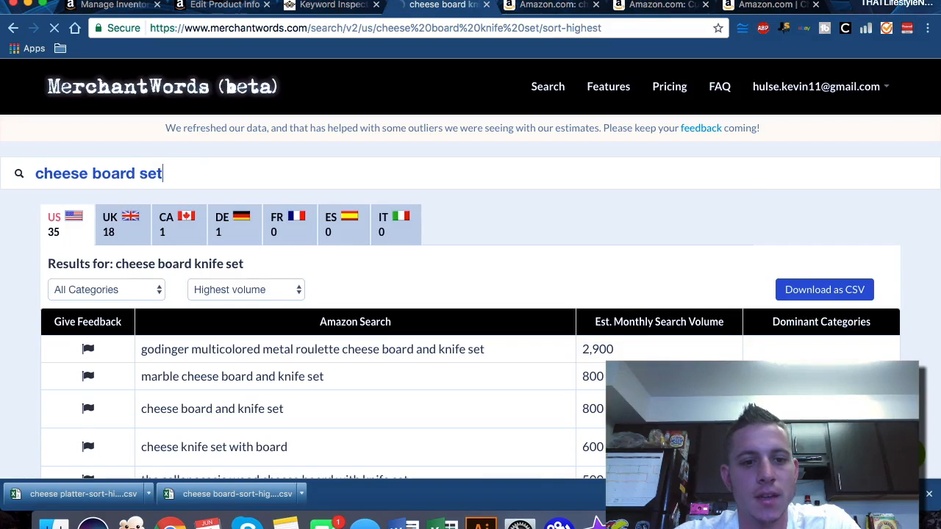
{"action": "key", "text": "Return"}
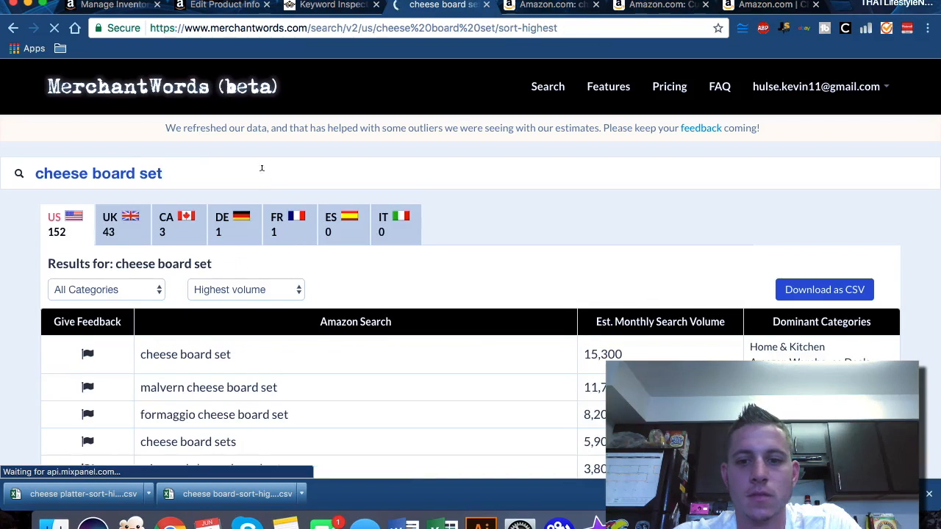
{"action": "left_click", "coordinate": [800, 292]}
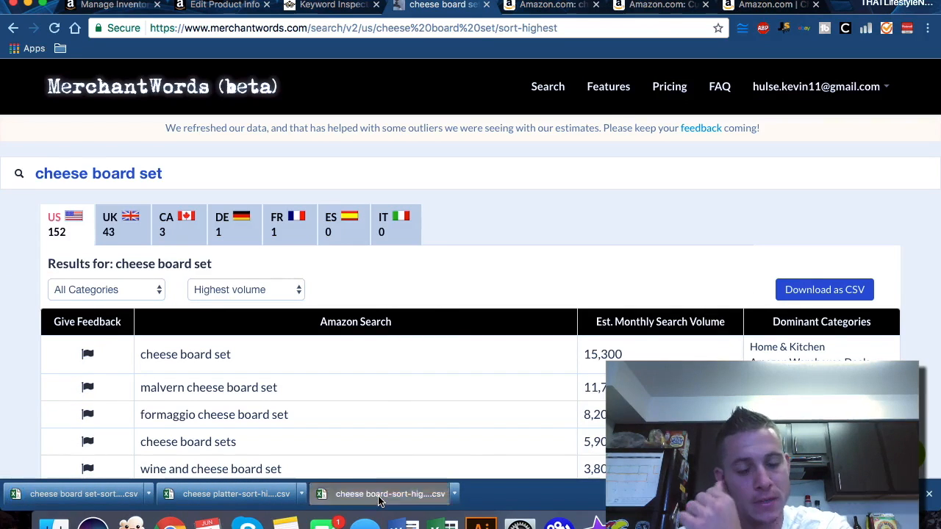
- Open the downloaded cheese board CSV in Excel and copy all its phrase and volume rows without the header
{"action": "left_click", "coordinate": [380, 494]}
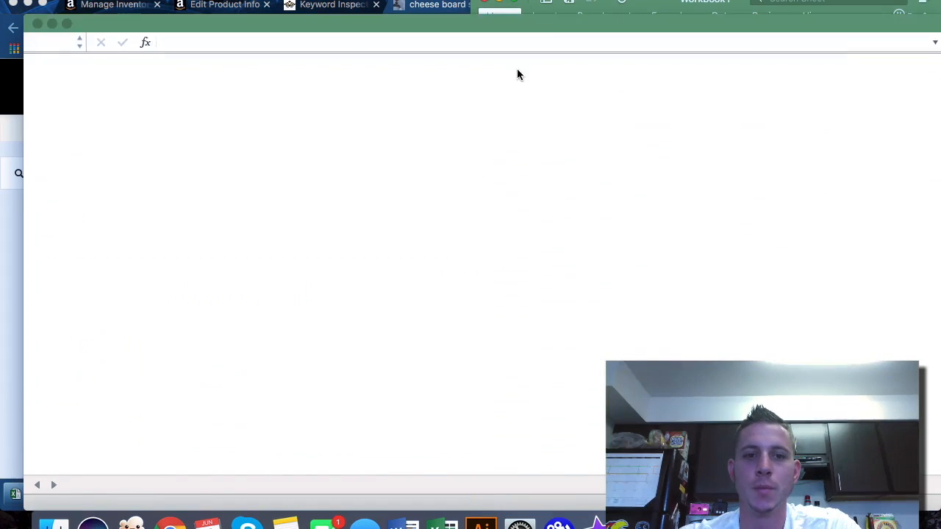
{"action": "left_click", "coordinate": [55, 158]}
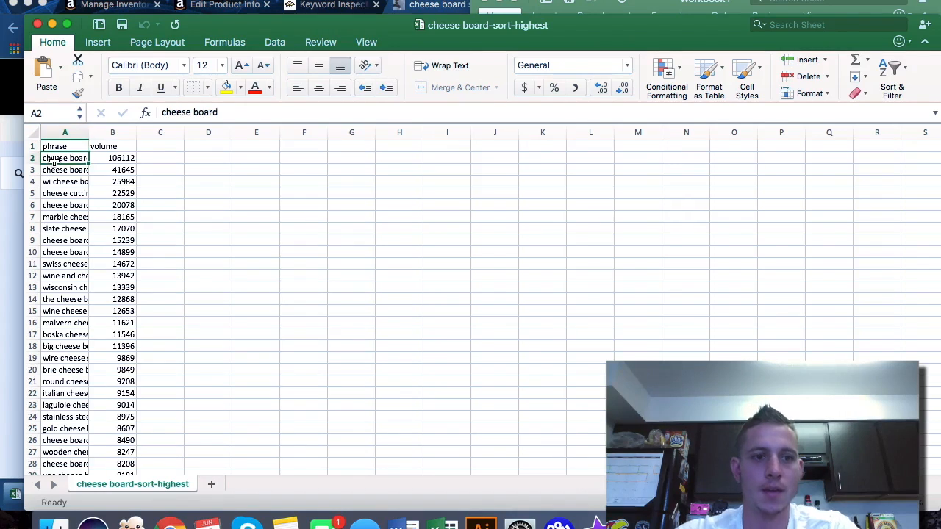
{"action": "key", "text": "shift+Right"}
{"action": "key", "text": "ctrl+shift+Down"}
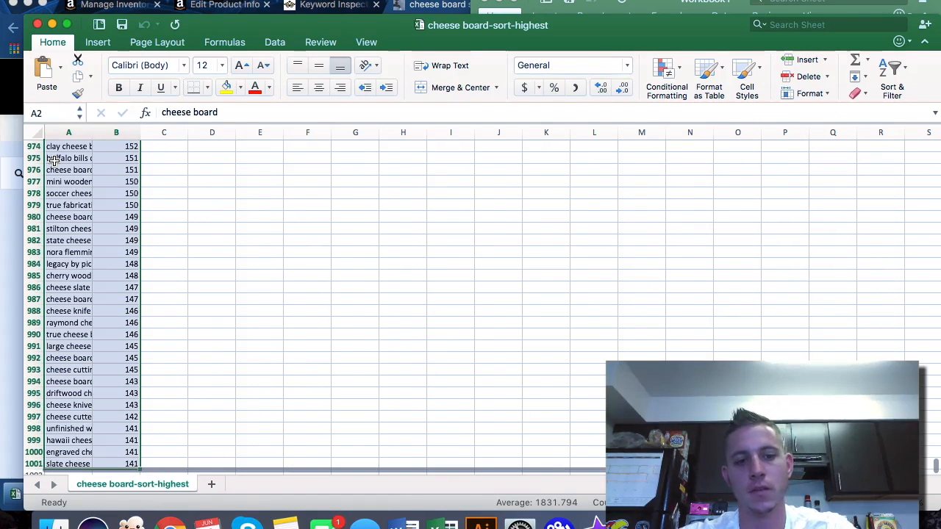
{"action": "key", "text": "super+c"}
- Paste the cheese board keywords into the blank workbook from cell A1 and close the CSV without keeping the clipboard
{"action": "left_click", "coordinate": [665, 3]}
{"action": "key", "text": "super+v"}
{"action": "left_click", "coordinate": [382, 144]}
{"action": "key", "text": "super+w"}
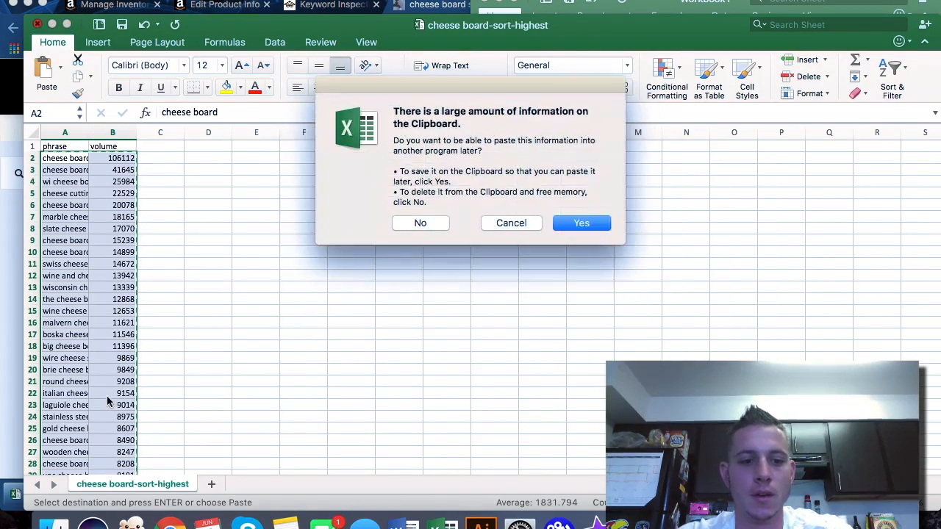
{"action": "left_click", "coordinate": [435, 223]}
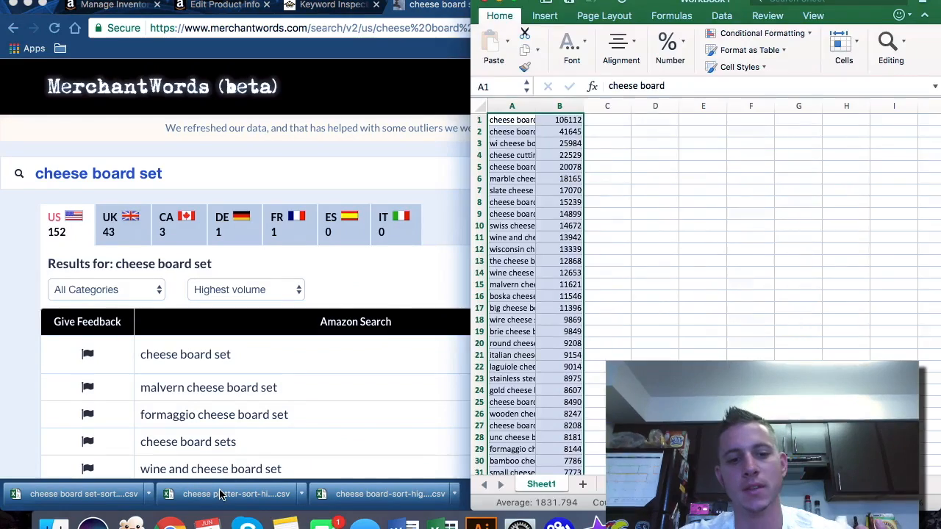
- Open the downloaded cheese platter CSV and copy all its phrase and volume rows without the header
{"action": "left_click", "coordinate": [219, 494]}
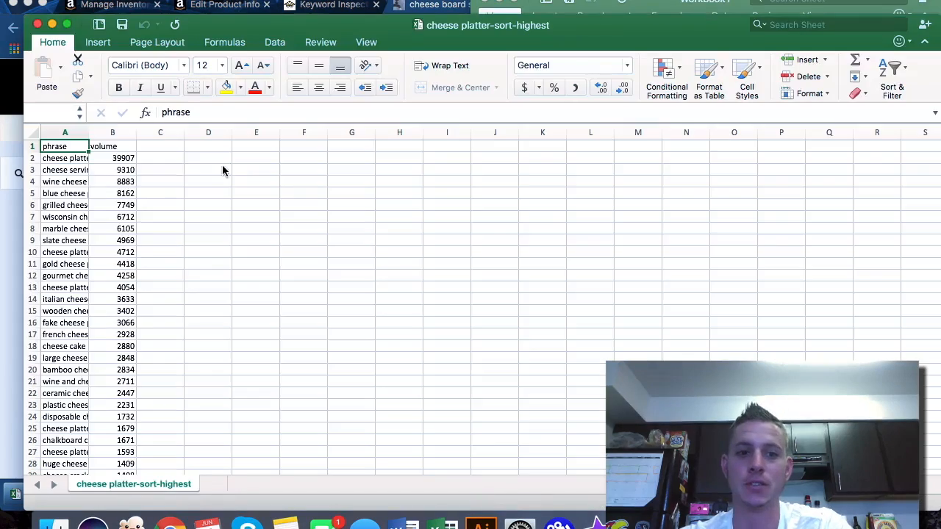
{"action": "left_click", "coordinate": [66, 158]}
{"action": "key", "text": "shift+Right"}
{"action": "key", "text": "super+shift+Down"}
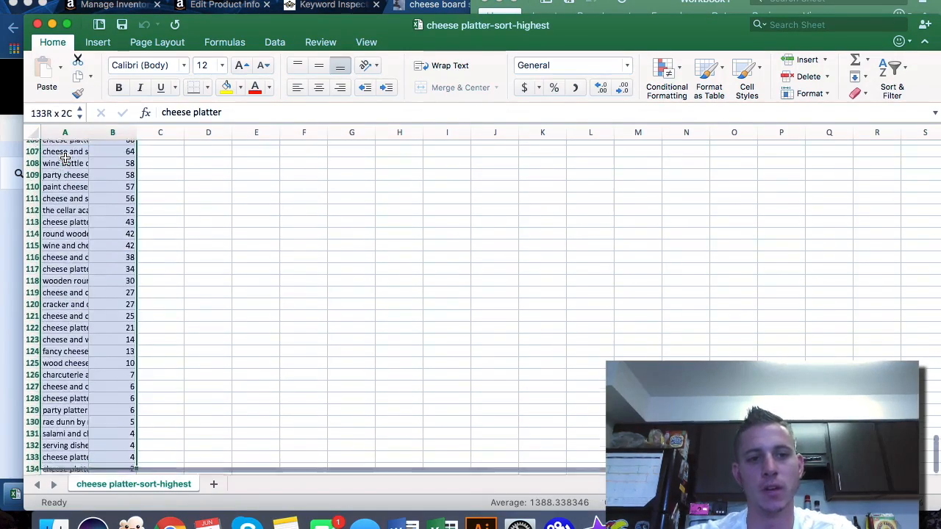
{"action": "key", "text": "super+c"}
{"action": "scroll", "coordinate": [221, 294], "scroll_direction": "up", "scroll_amount": 20}
- Paste the cheese platter keywords below the existing list at cell A1001 and close the cheese platter CSV
{"action": "left_click", "coordinate": [653, 9]}
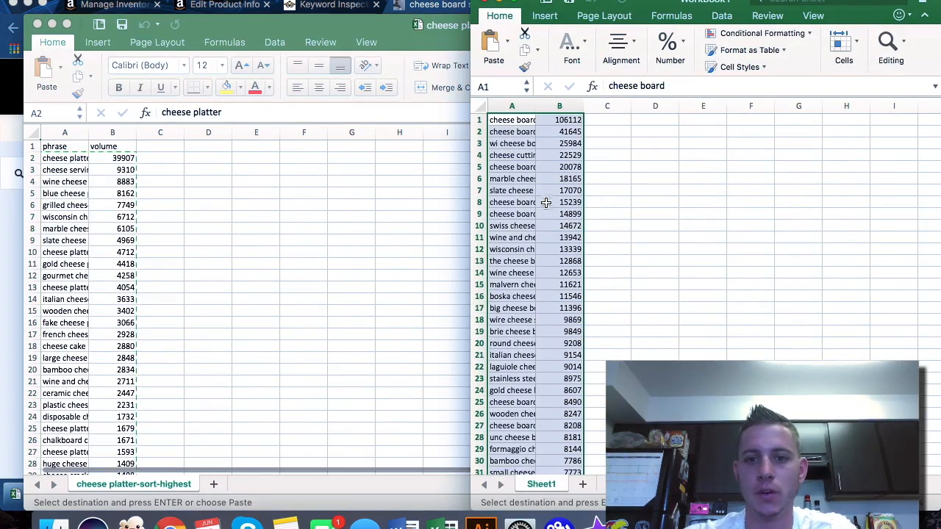
{"action": "left_click", "coordinate": [512, 249]}
{"action": "key", "text": "super+shift+Down"}
{"action": "left_click", "coordinate": [519, 460]}
{"action": "key", "text": "Down"}
{"action": "key", "text": "super+v"}
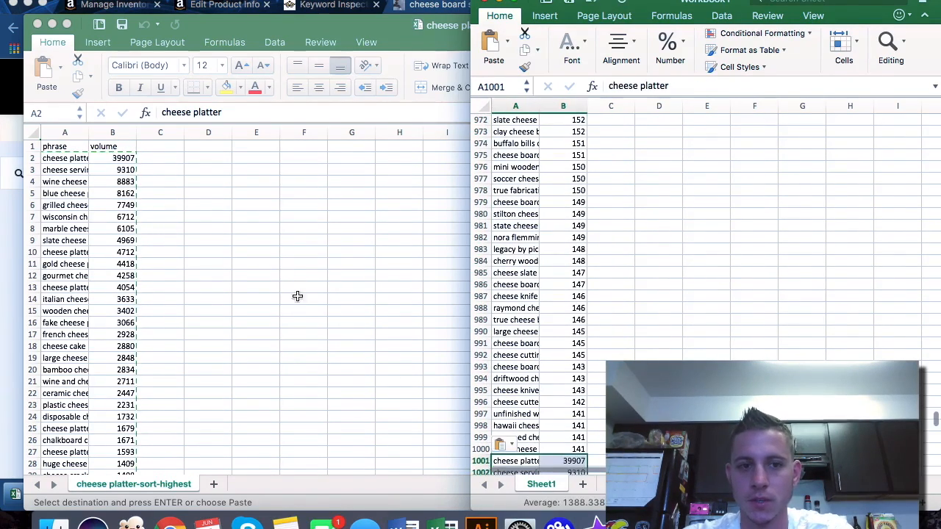
{"action": "left_click", "coordinate": [300, 300]}
{"action": "left_click", "coordinate": [412, 224]}
{"action": "key", "text": "super+w"}
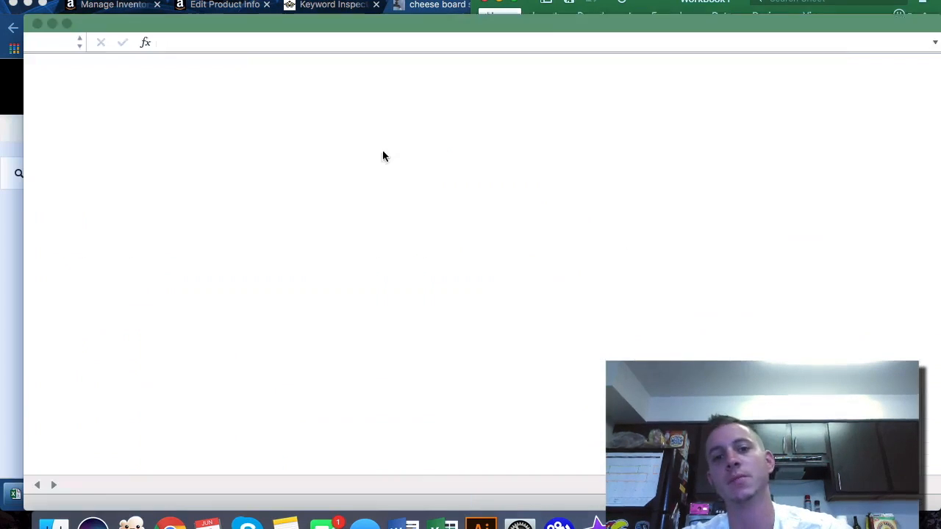
- Copy all phrase and volume rows below the header in the cheese board set CSV
{"action": "left_click", "coordinate": [78, 161]}
{"action": "key", "text": "shift+Right"}
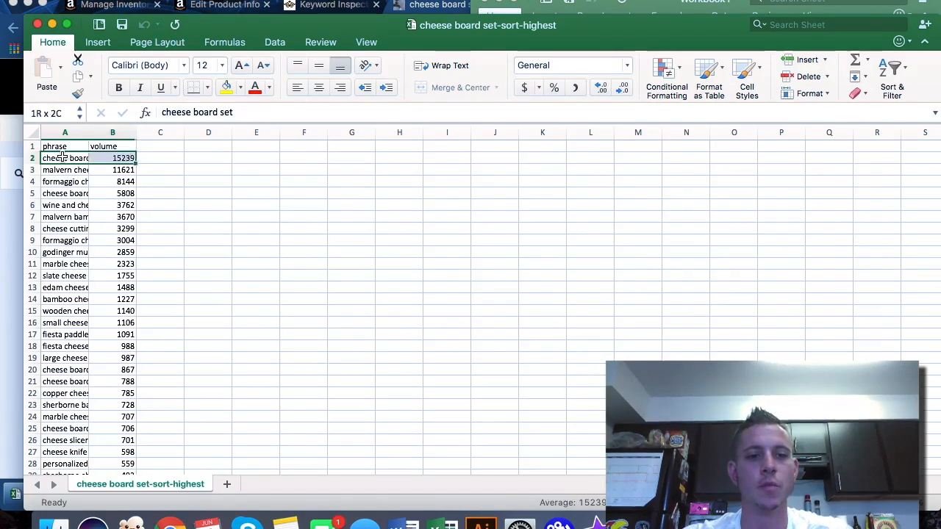
{"action": "key", "text": "super+shift+Down"}
{"action": "key", "text": "super+c"}
- Paste the cheese board set keywords into the combined workbook at cell A1134, below the cheese platter keywords
{"action": "left_click", "coordinate": [681, 9]}
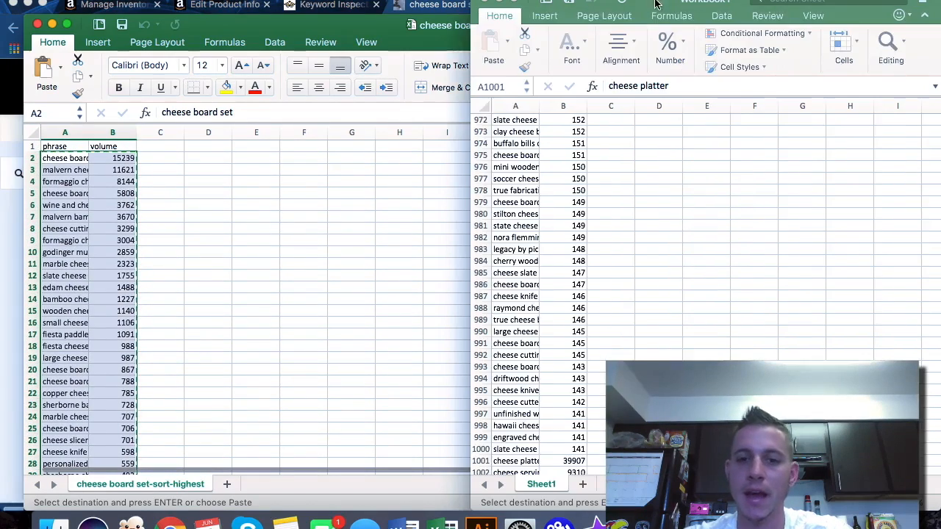
{"action": "left_click", "coordinate": [495, 300]}
{"action": "key", "text": "super+shift+Down"}
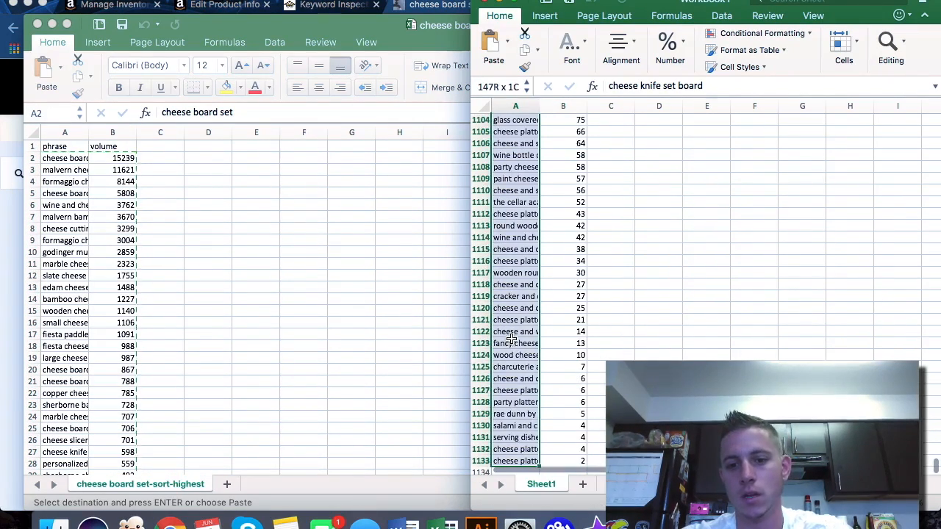
{"action": "left_click", "coordinate": [512, 461]}
{"action": "left_click", "coordinate": [514, 471]}
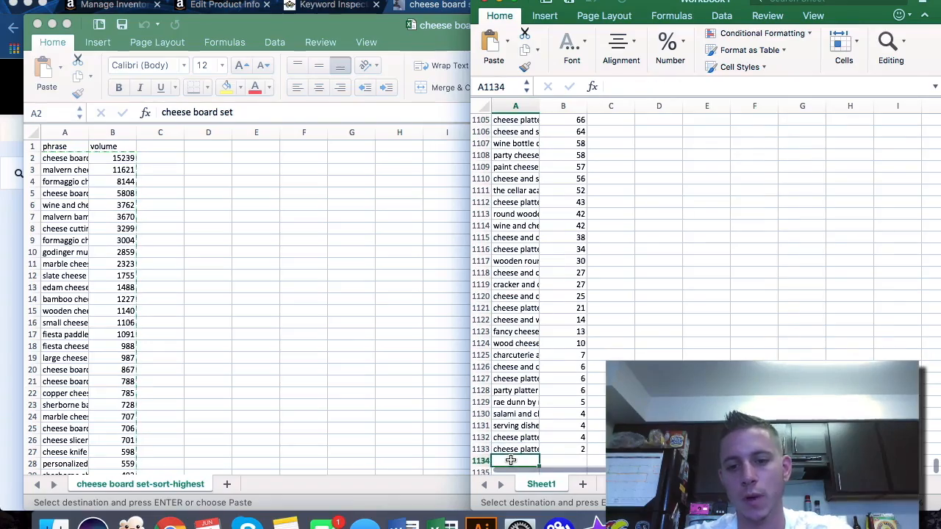
{"action": "key", "text": "super+v"}
{"action": "scroll", "coordinate": [565, 210], "scroll_direction": "up", "scroll_amount": 20}
{"action": "scroll", "coordinate": [565, 210], "scroll_direction": "up", "scroll_amount": 20}
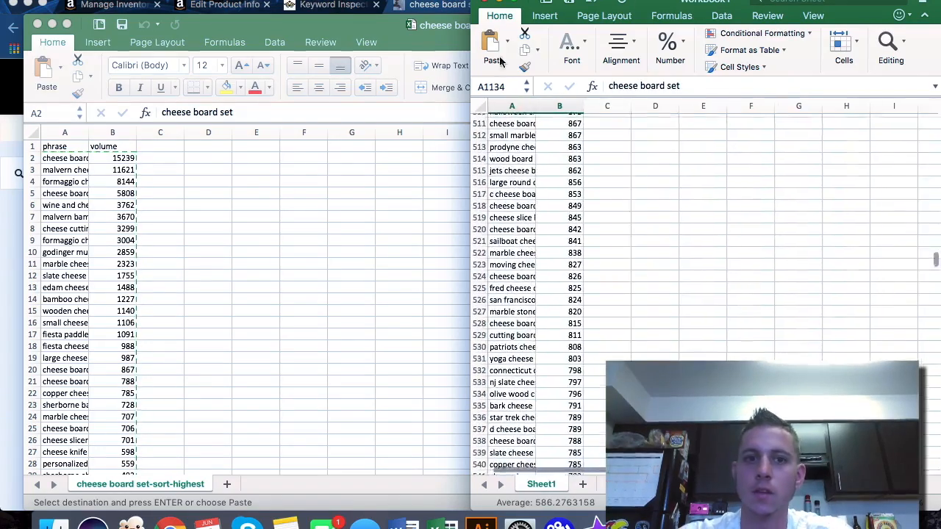
- Close the cheese board set CSV without keeping the copied data on the clipboard
{"action": "left_click", "coordinate": [390, 149]}
{"action": "key", "text": "super+w"}
{"action": "left_click", "coordinate": [420, 223]}
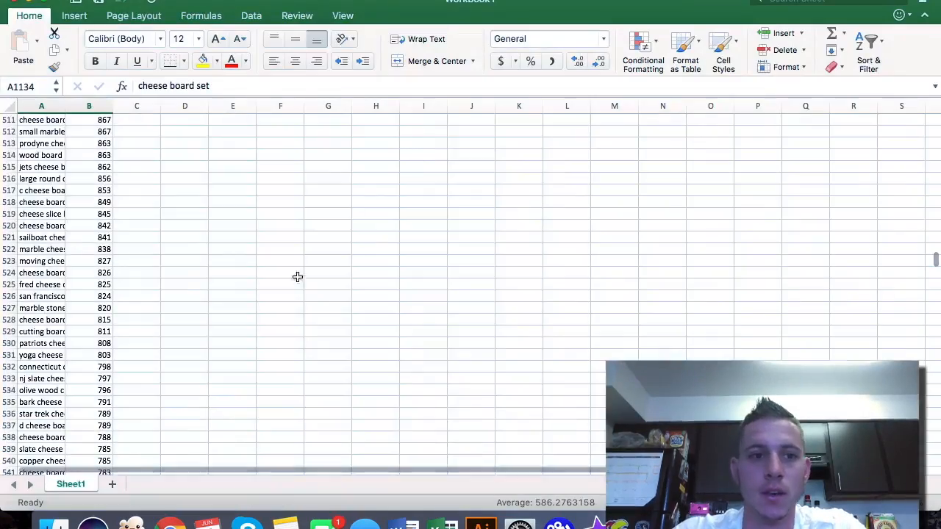
- Insert a row above the combined keyword list and enter the headers "title" in A1 and "volume" in B1
{"action": "scroll", "coordinate": [184, 279], "scroll_direction": "up", "scroll_amount": 20}
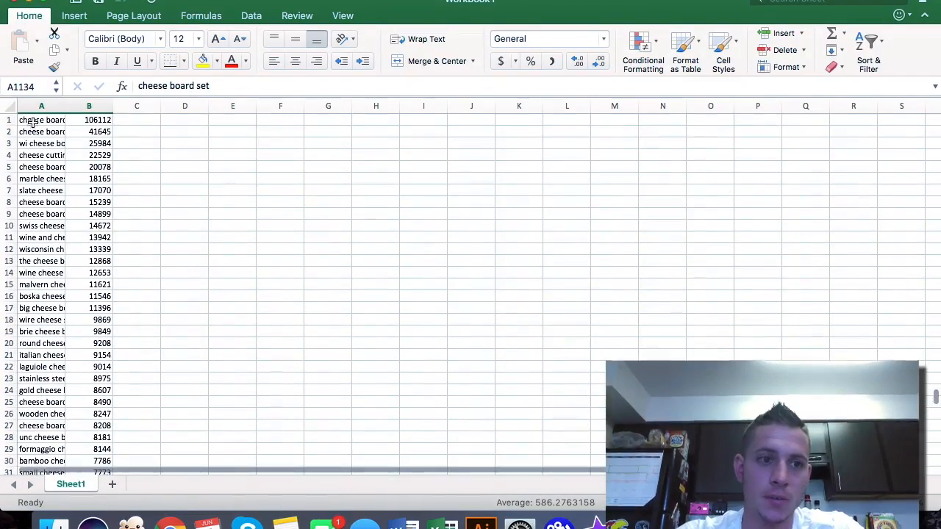
{"action": "right_click", "coordinate": [8, 119]}
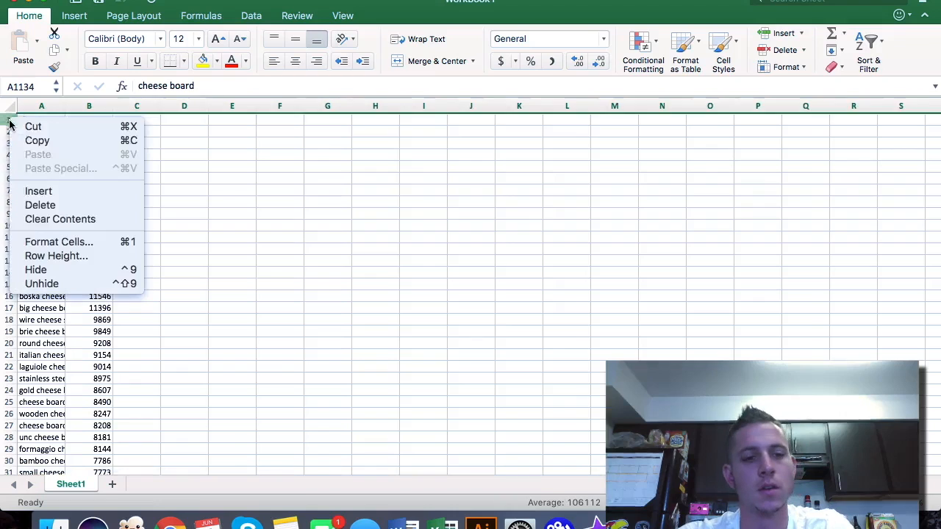
{"action": "left_click", "coordinate": [67, 191]}
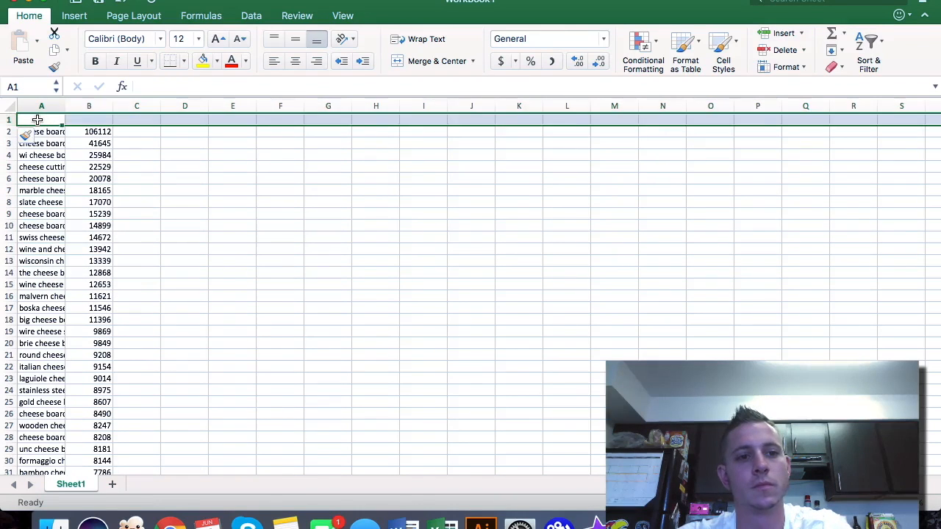
{"action": "left_click", "coordinate": [34, 119]}
{"action": "type", "text": "title"}
{"action": "key", "text": "Tab"}
{"action": "type", "text": "volume"}
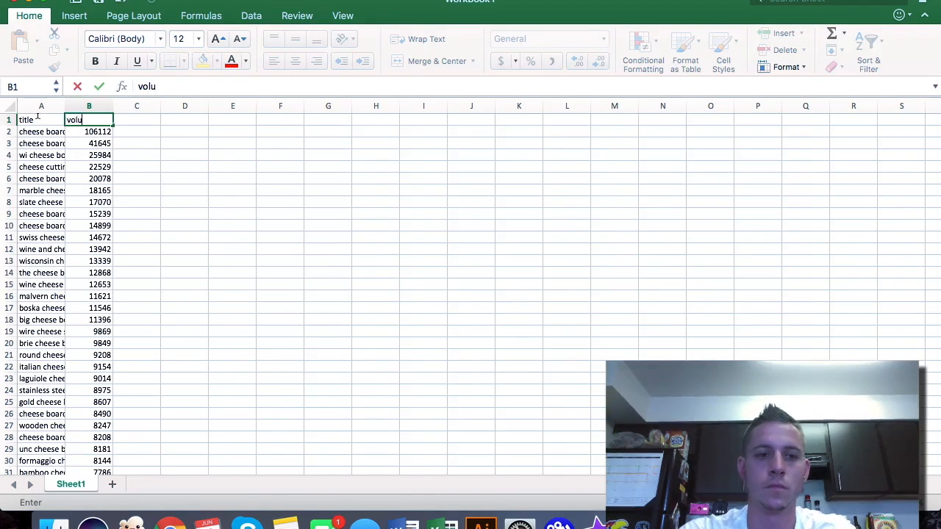
{"action": "left_click", "coordinate": [137, 167]}
- Select the entire header row of the keyword list
{"action": "left_click", "coordinate": [8, 119]}
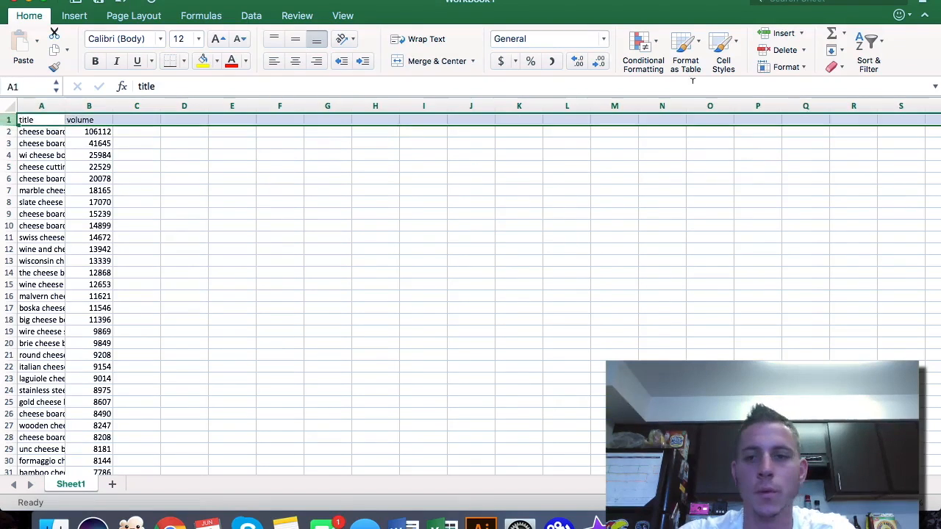
- Add filters to the header row and sort the keyword list by volume in descending order
{"action": "left_click", "coordinate": [868, 46]}
{"action": "left_click", "coordinate": [875, 128]}
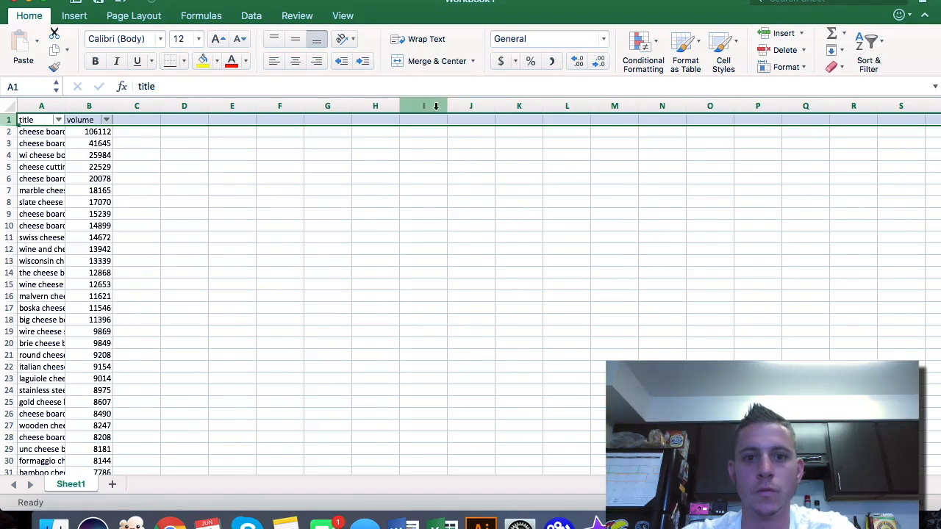
{"action": "left_click", "coordinate": [106, 119]}
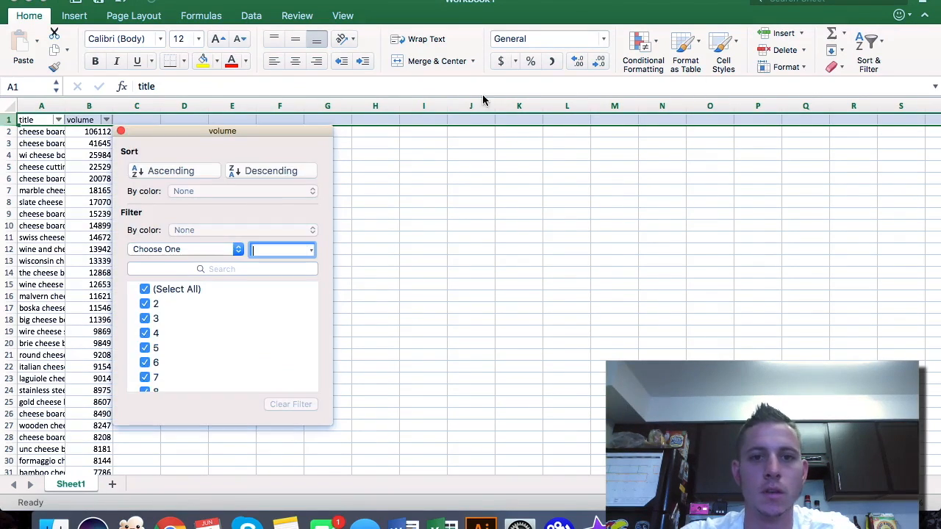
{"action": "left_click", "coordinate": [253, 172]}
{"action": "left_click", "coordinate": [121, 132]}
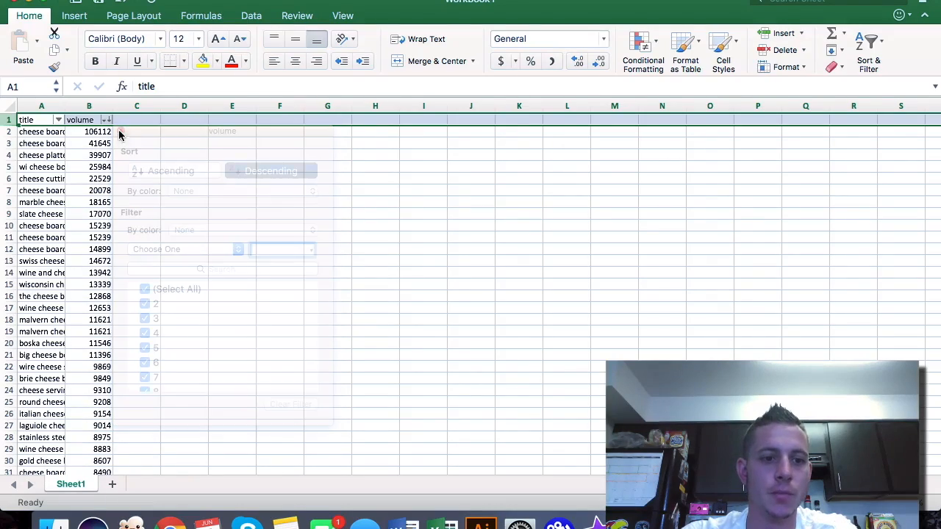
- Copy the keyword titles from A2 down to A739, where the search volume is 500
{"action": "left_click", "coordinate": [25, 132]}
{"action": "scroll", "coordinate": [50, 278], "scroll_direction": "down", "scroll_amount": 20}
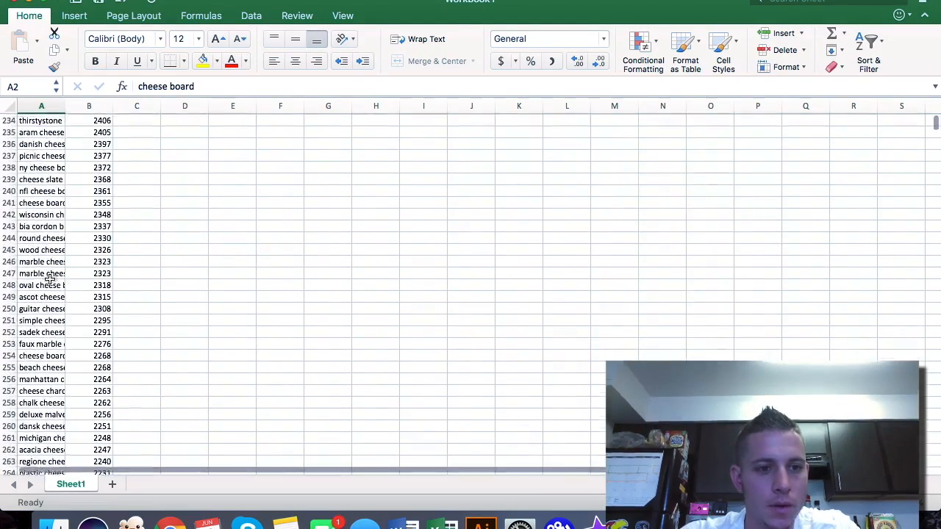
{"action": "scroll", "coordinate": [50, 278], "scroll_direction": "up", "scroll_amount": 15}
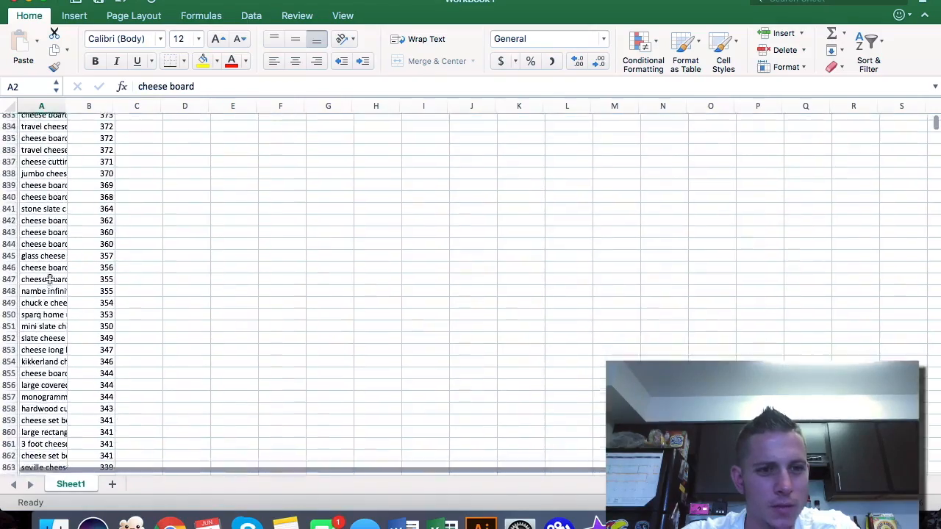
{"action": "scroll", "coordinate": [50, 278], "scroll_direction": "up", "scroll_amount": 15}
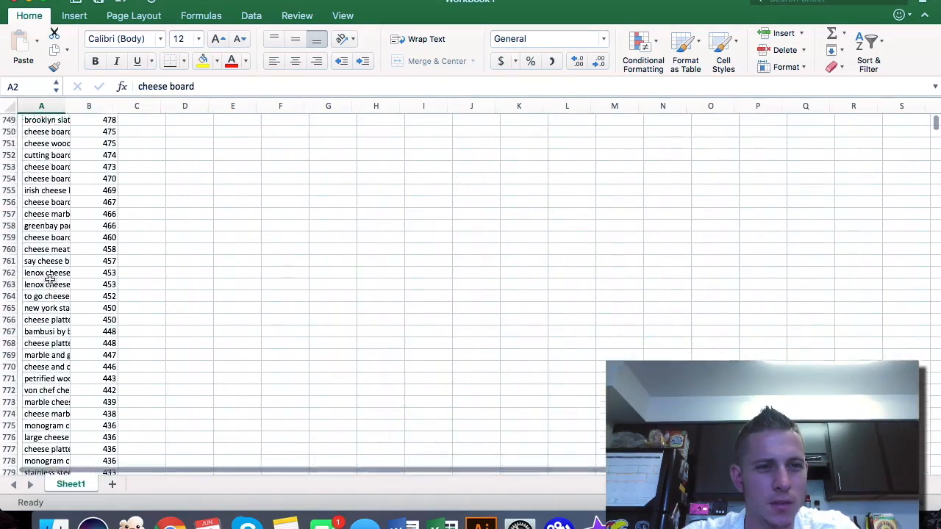
{"action": "scroll", "coordinate": [50, 278], "scroll_direction": "down", "scroll_amount": 3}
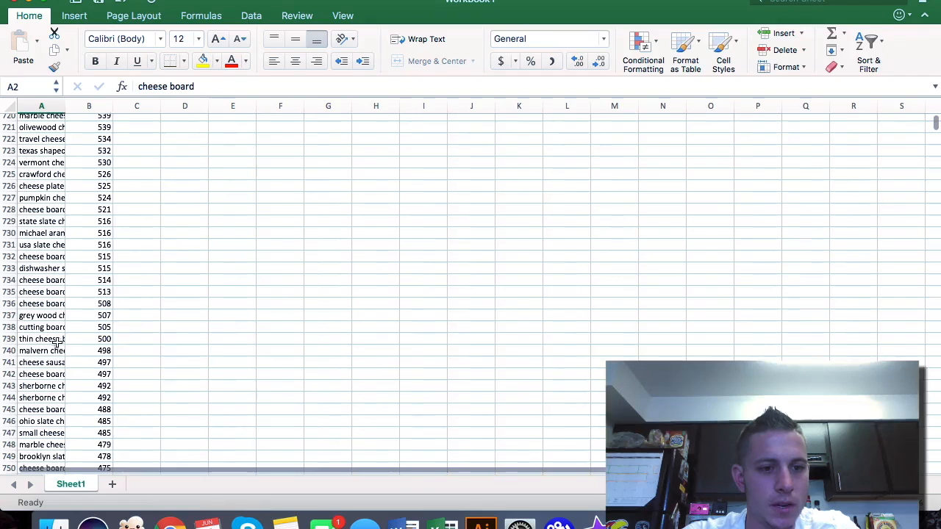
{"action": "left_click", "coordinate": [37, 343], "text": "shift"}
{"action": "key", "text": "super+c"}
{"action": "scroll", "coordinate": [157, 403], "scroll_direction": "up", "scroll_amount": 20}
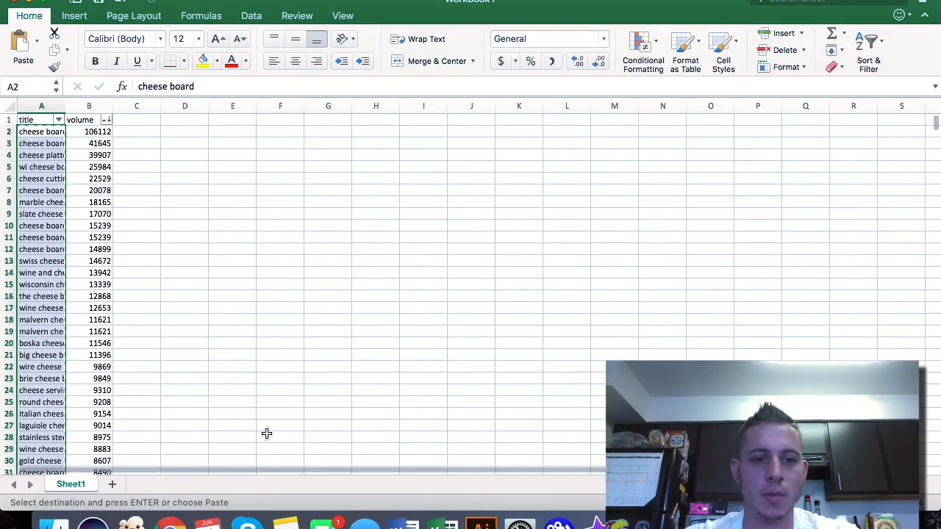
- Switch to Chrome and open tracemyip.org/tools/remove-duplicate-words-in-text/ in a new tab
{"action": "left_click", "coordinate": [170, 520]}
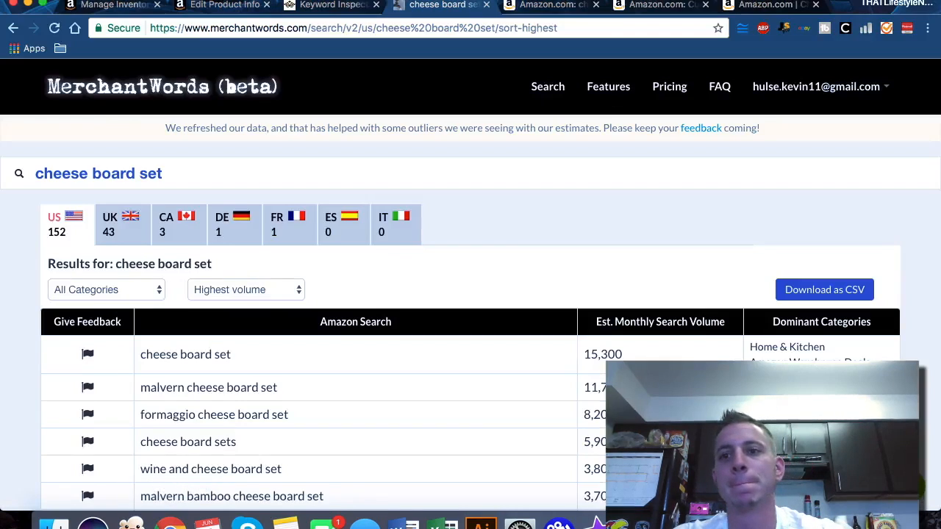
{"action": "left_click", "coordinate": [844, 7]}
{"action": "type", "text": "trademarkia.com"}
{"action": "key", "text": "Return"}
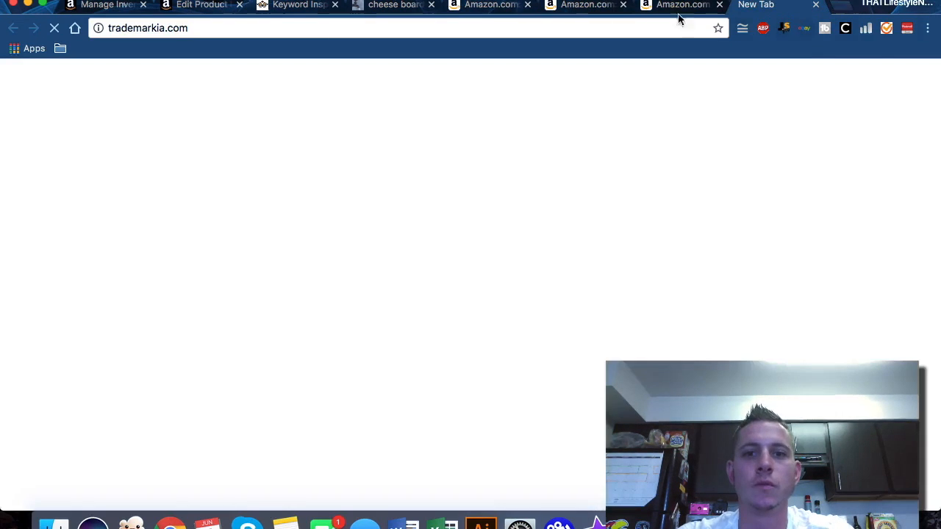
{"action": "left_click", "coordinate": [620, 19]}
{"action": "type", "text": "trace"}
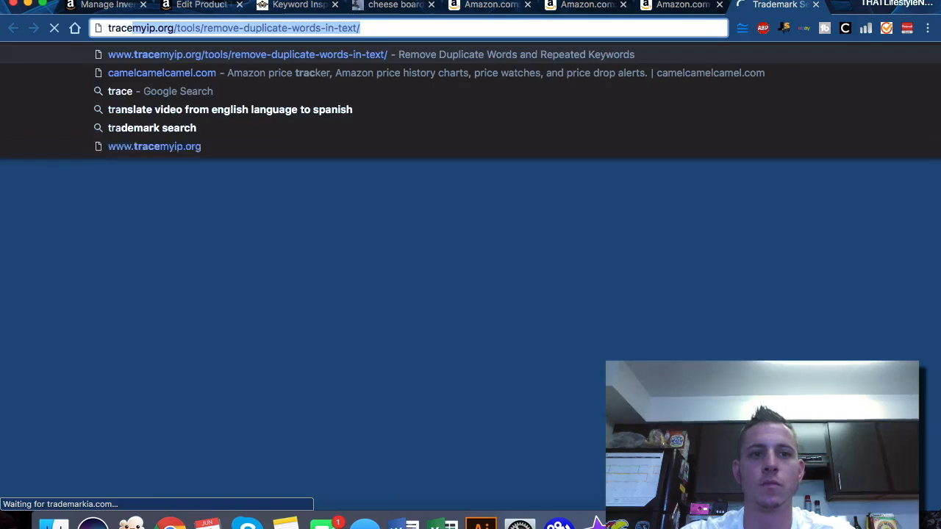
{"action": "key", "text": "Return"}
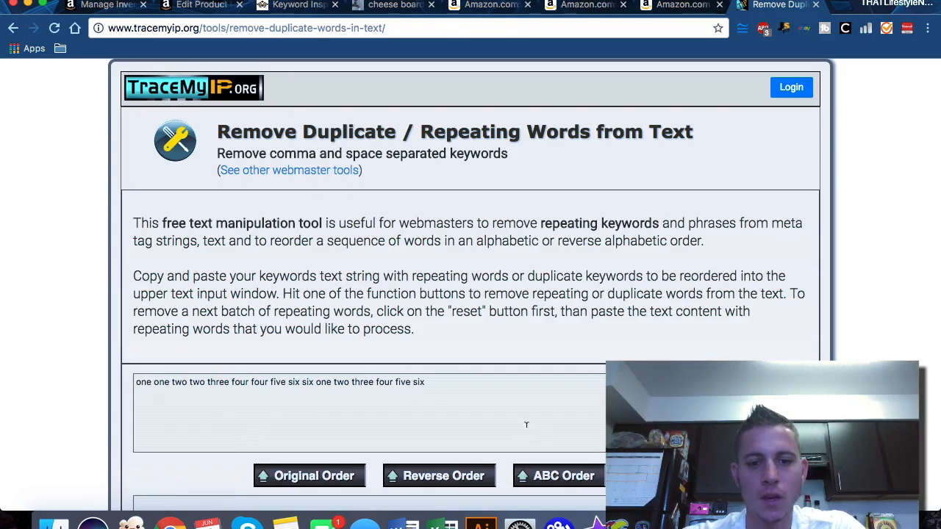
- Replace the sample text with the copied keyword titles and remove the repeated words in original order
{"action": "left_click", "coordinate": [526, 424]}
{"action": "key", "text": "super+a"}
{"action": "key", "text": "super+v"}
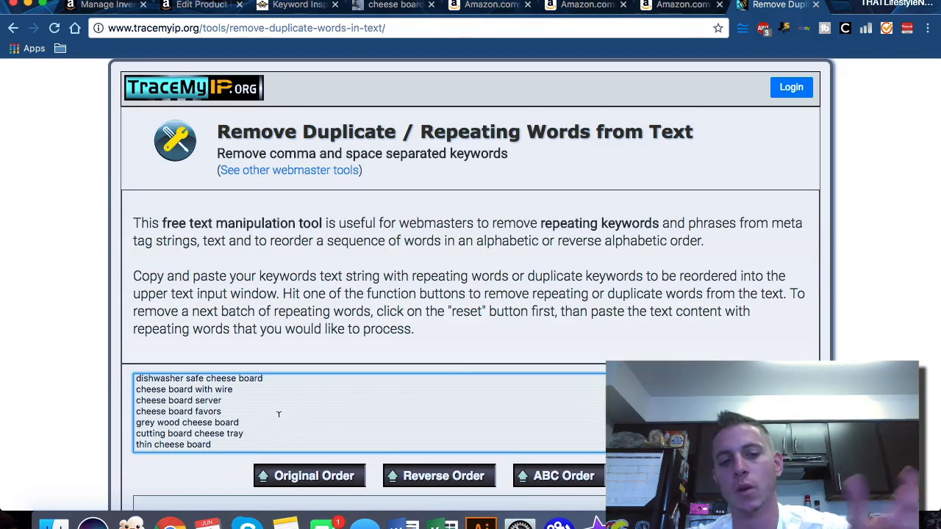
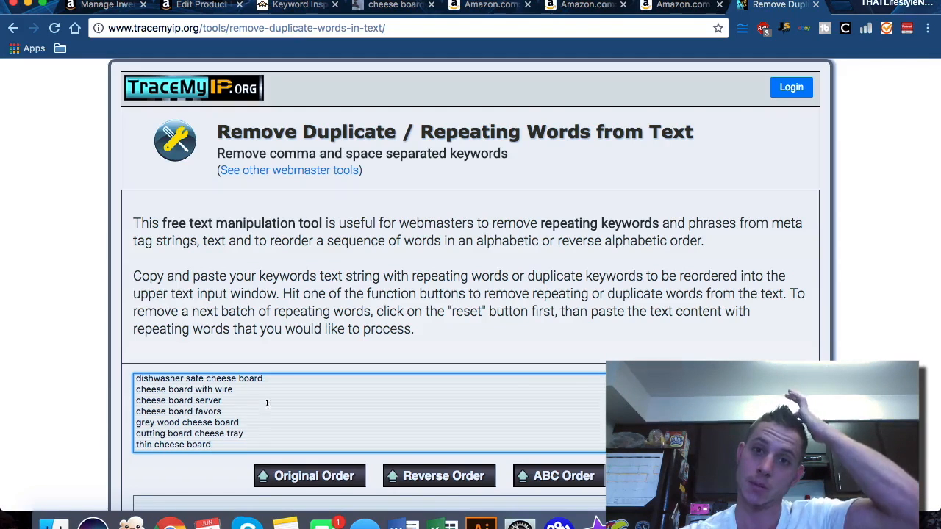
{"action": "left_click", "coordinate": [311, 475]}
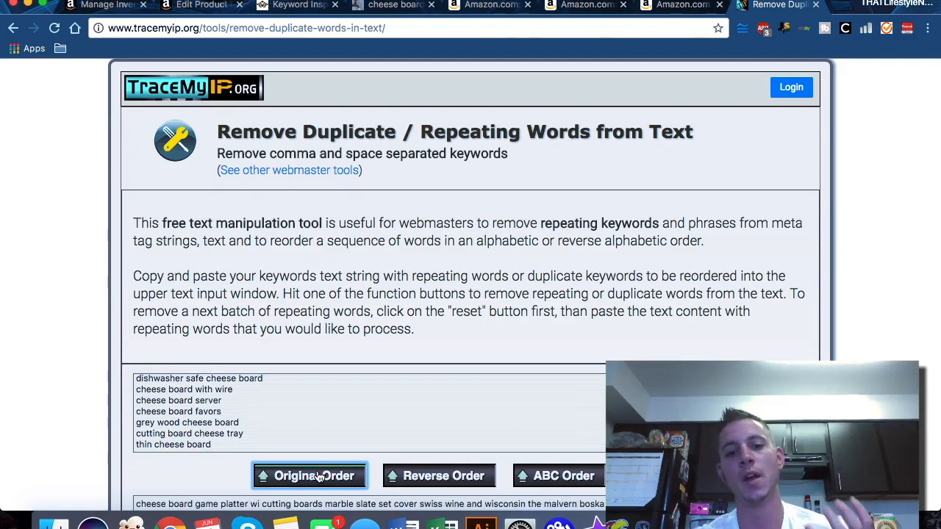
- Copy the deduplicated words and paste them below the last bullet paragraph in the Word document, then look through them
{"action": "scroll", "coordinate": [107, 265], "scroll_direction": "down", "scroll_amount": 3}
{"action": "left_click", "coordinate": [365, 421]}
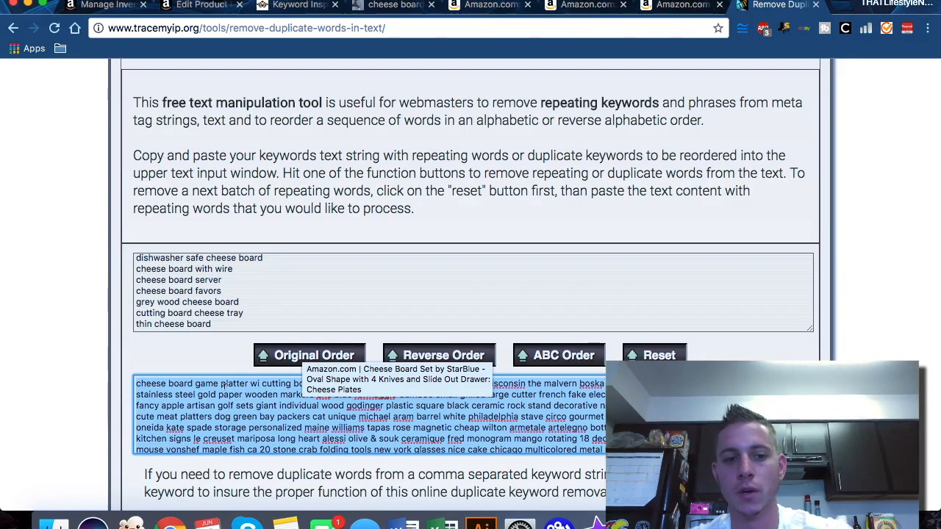
{"action": "left_click", "coordinate": [404, 523]}
{"action": "left_click", "coordinate": [699, 325]}
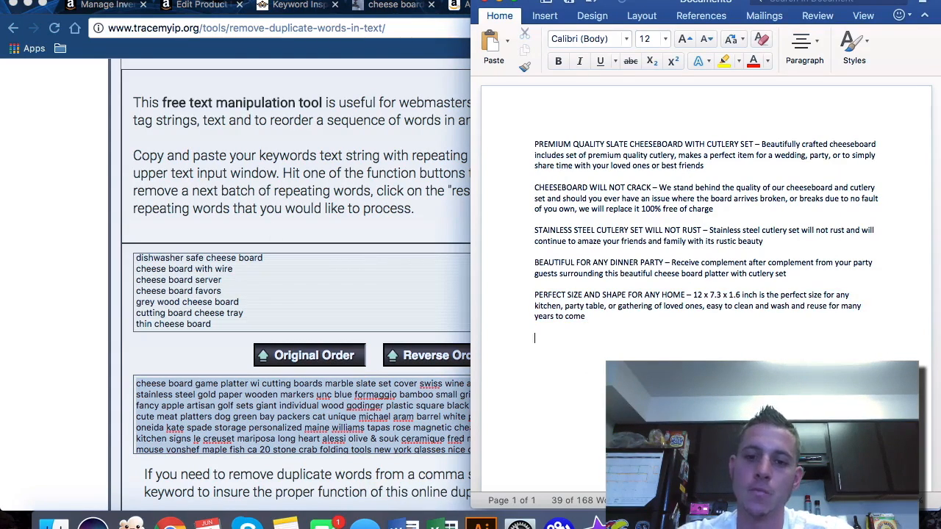
{"action": "key", "text": "super+v"}
{"action": "scroll", "coordinate": [738, 326], "scroll_direction": "up", "scroll_amount": 5}
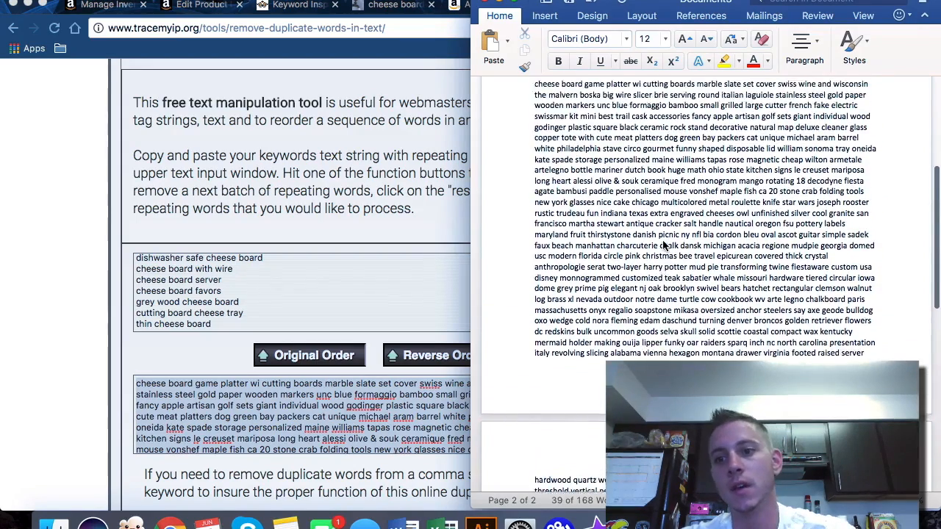
{"action": "scroll", "coordinate": [664, 245], "scroll_direction": "up", "scroll_amount": 3}
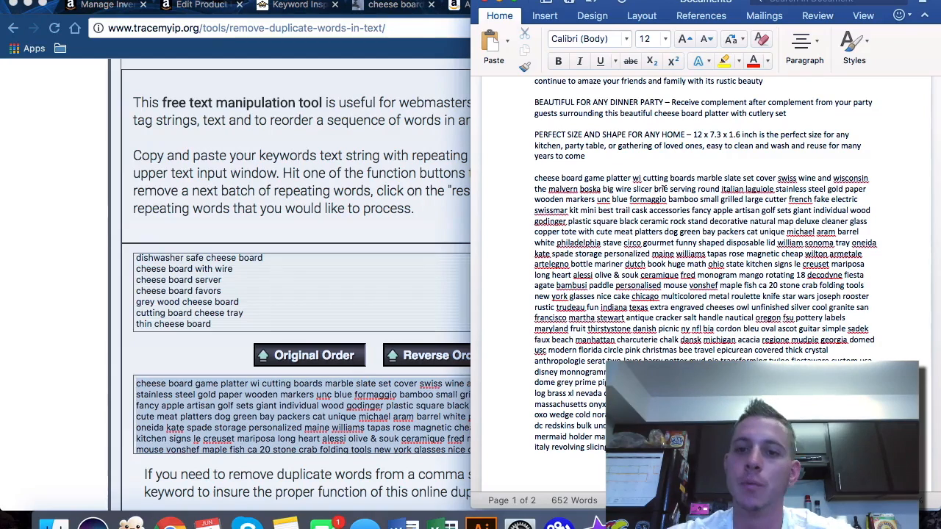
{"action": "scroll", "coordinate": [664, 188], "scroll_direction": "down", "scroll_amount": 3}
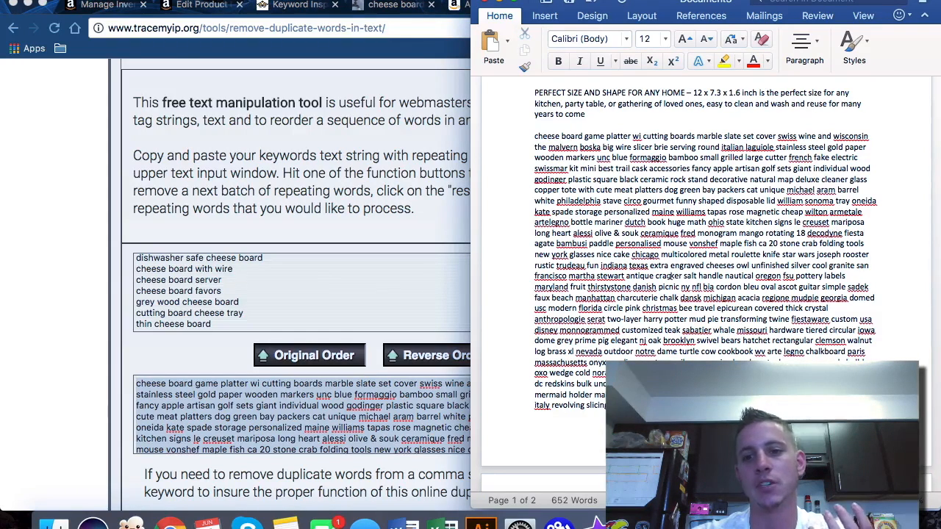
{"action": "scroll", "coordinate": [665, 272], "scroll_direction": "down", "scroll_amount": 1}
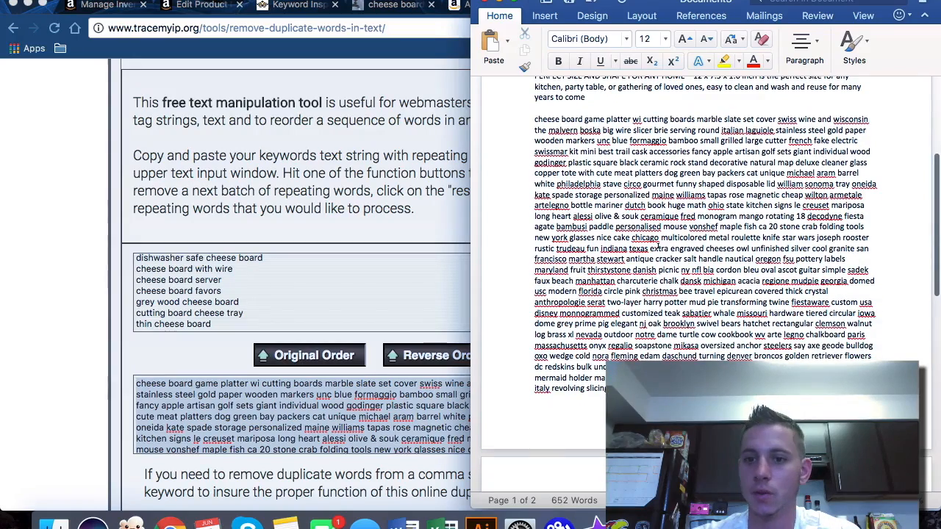
{"action": "scroll", "coordinate": [749, 248], "scroll_direction": "down", "scroll_amount": 3}
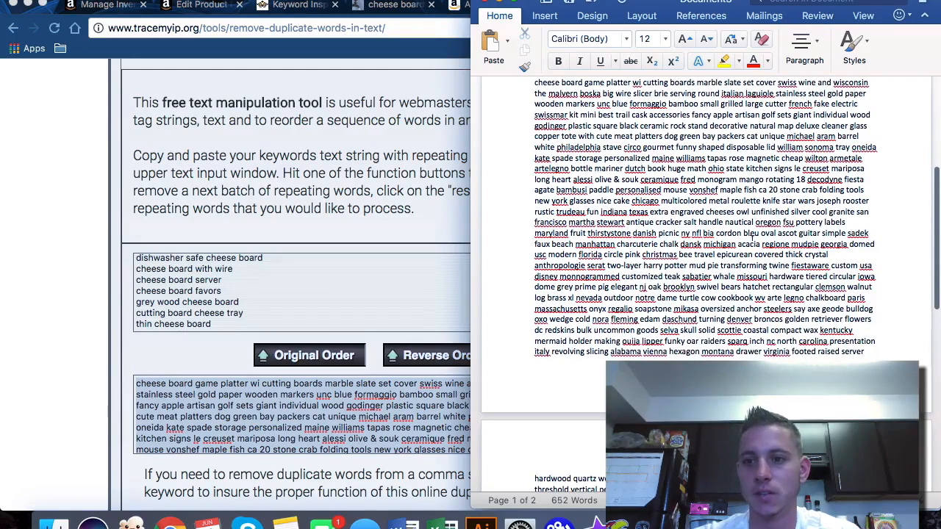
{"action": "scroll", "coordinate": [680, 276], "scroll_direction": "down", "scroll_amount": 10}
- Switch back to Chrome, open merchantwords.com in a new tab and search for "cheese slate"
{"action": "left_click", "coordinate": [358, 160]}
{"action": "key", "text": "super+a"}
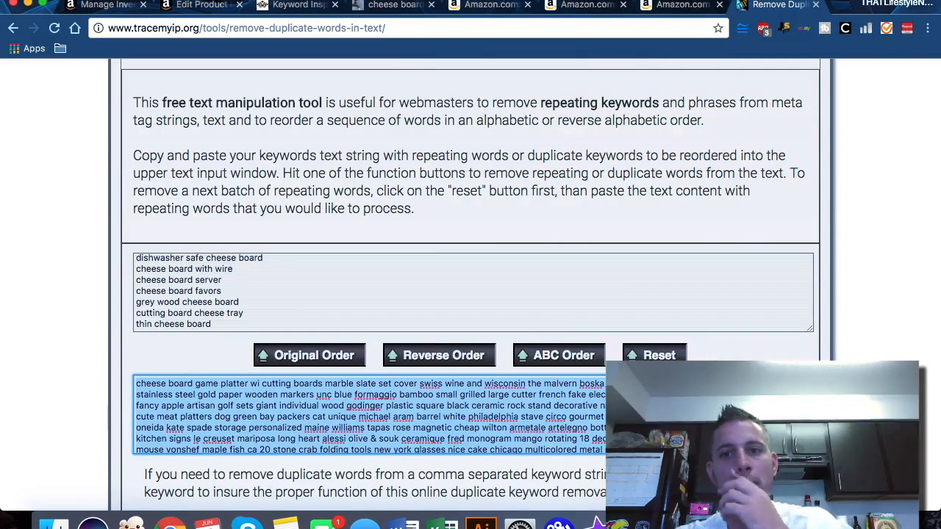
{"action": "left_click", "coordinate": [838, 6]}
{"action": "type", "text": "m"}
{"action": "key", "text": "Return"}
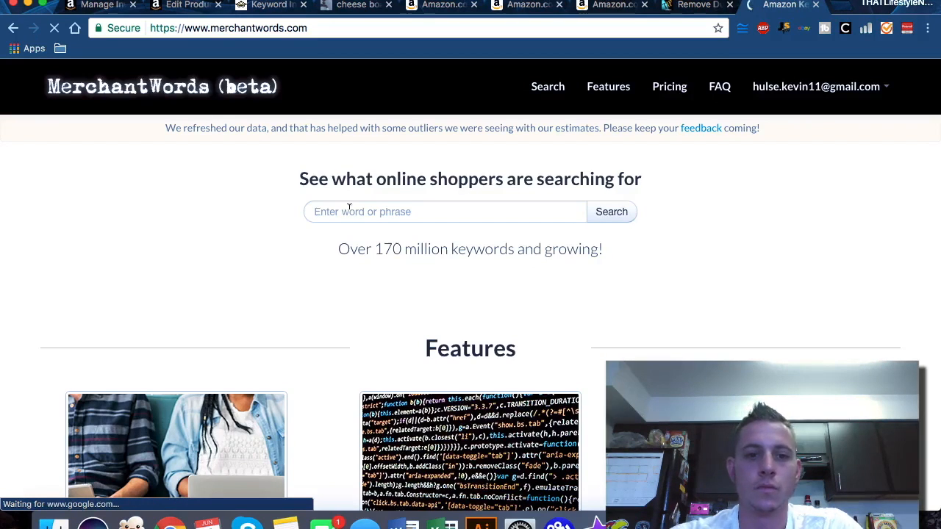
{"action": "left_click", "coordinate": [412, 212]}
{"action": "type", "text": "cheese slate"}
{"action": "key", "text": "Return"}
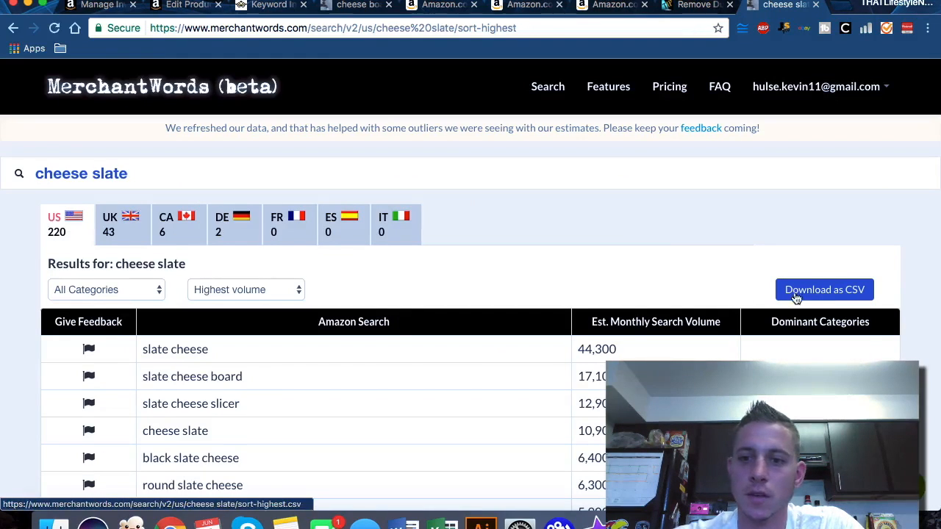
- Download the cheese slate results as CSV and copy all its phrase and volume rows without the header
{"action": "left_click", "coordinate": [807, 291]}
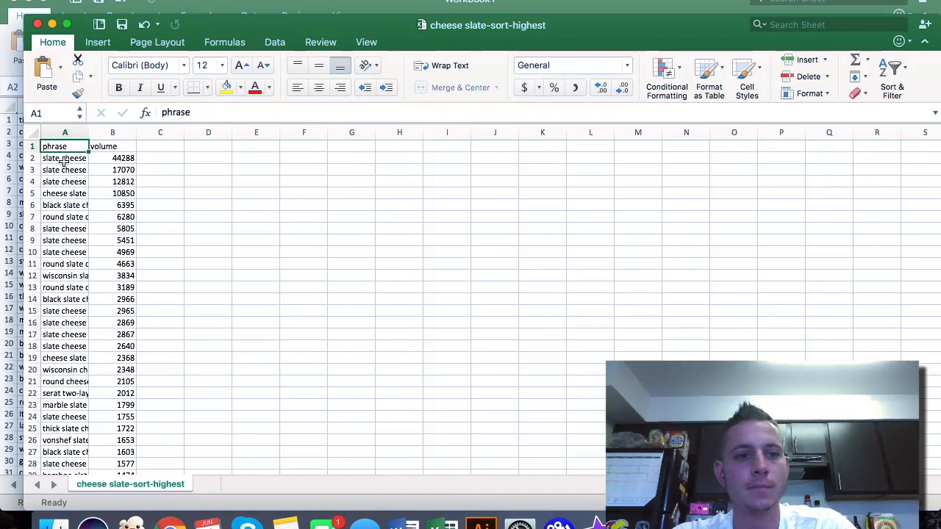
{"action": "left_click", "coordinate": [81, 158]}
{"action": "key", "text": "cmd+c"}
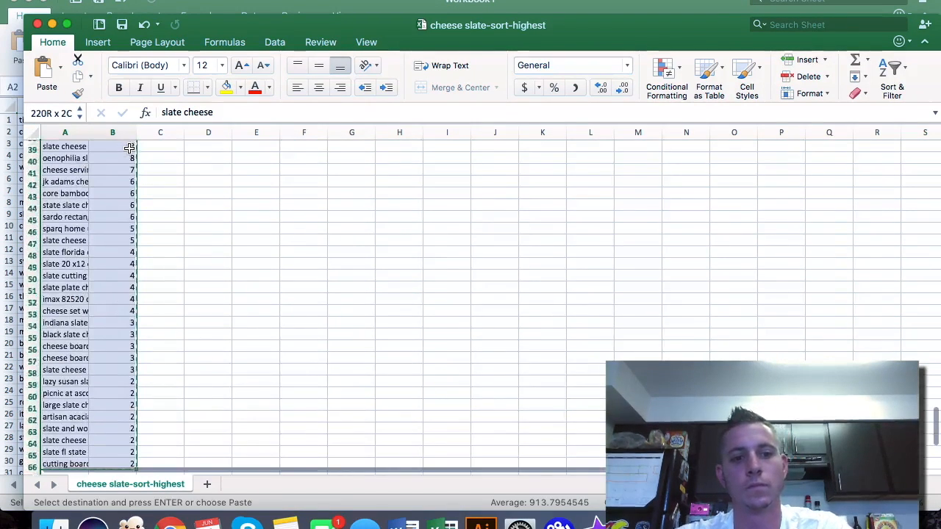
- Paste the copied rows into the original keyword workbook at A1287, directly below the last entry
{"action": "left_click_drag", "start_coordinate": [226, 28], "coordinate": [632, 107]}
{"action": "left_click", "coordinate": [189, 239]}
{"action": "left_click", "coordinate": [58, 284]}
{"action": "key", "text": "cmd+shift+Down"}
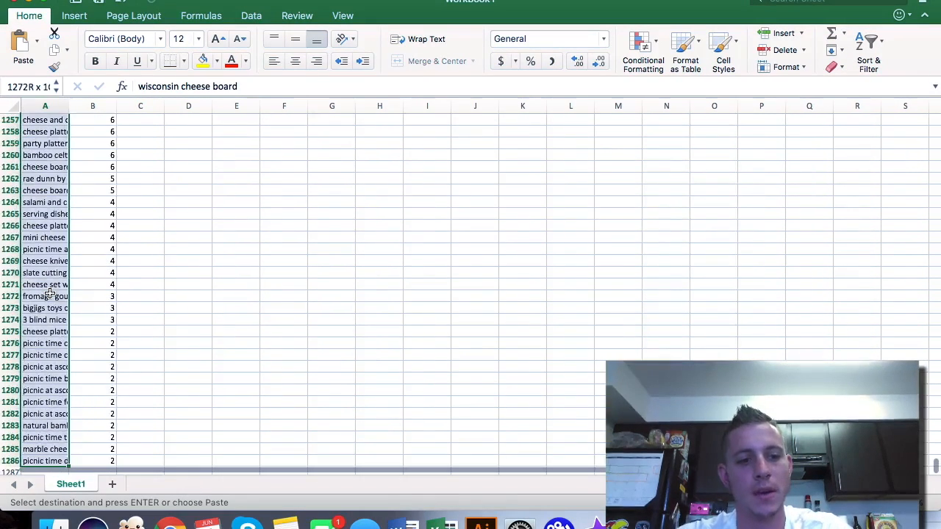
{"action": "left_click", "coordinate": [42, 457]}
{"action": "key", "text": "Down"}
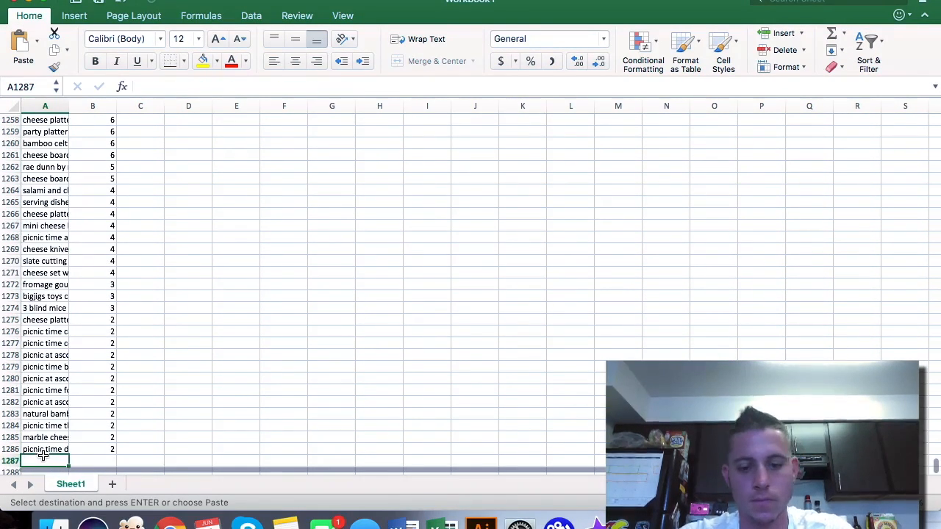
{"action": "key", "text": "cmd+v"}
{"action": "right_click", "coordinate": [130, 178]}
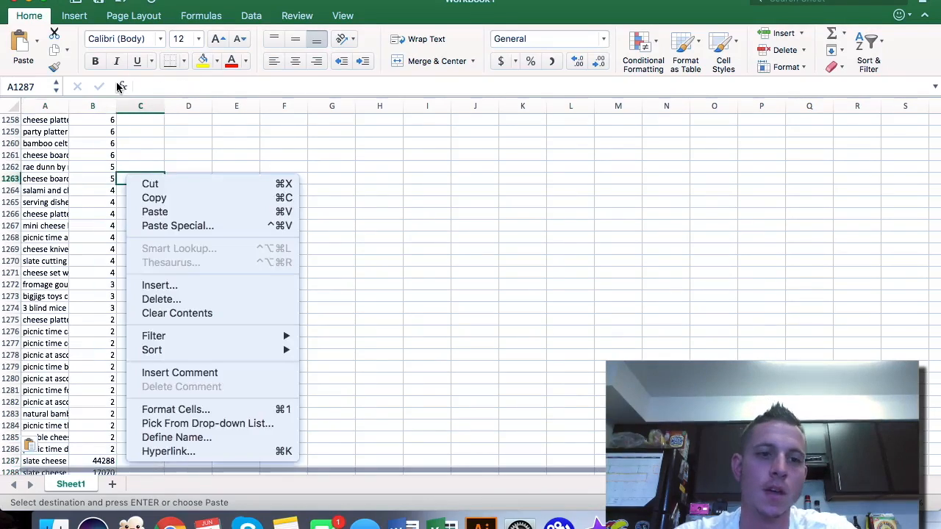
{"action": "left_click", "coordinate": [88, 181]}
- Sort the combined keyword list by volume in descending order again
{"action": "scroll", "coordinate": [88, 181], "scroll_direction": "up", "scroll_amount": 20}
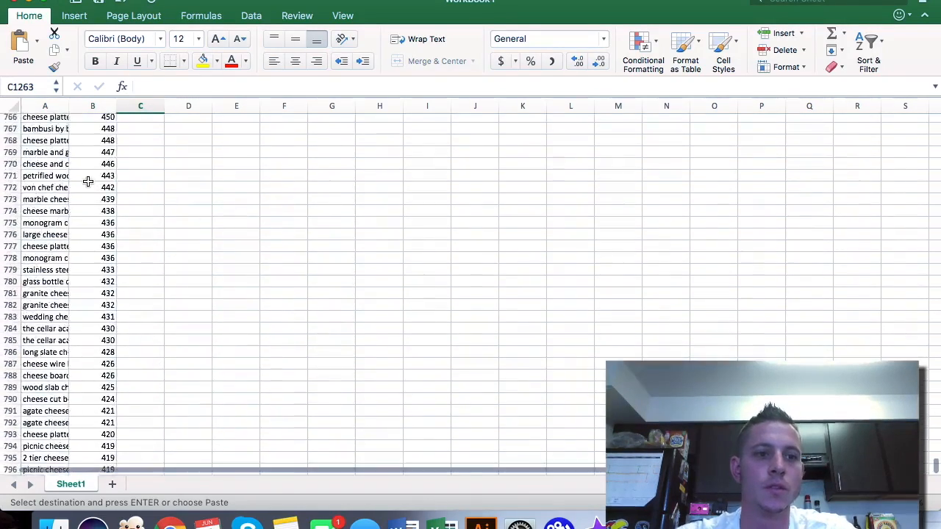
{"action": "left_click", "coordinate": [107, 119]}
{"action": "left_click", "coordinate": [262, 171]}
{"action": "left_click", "coordinate": [121, 132]}
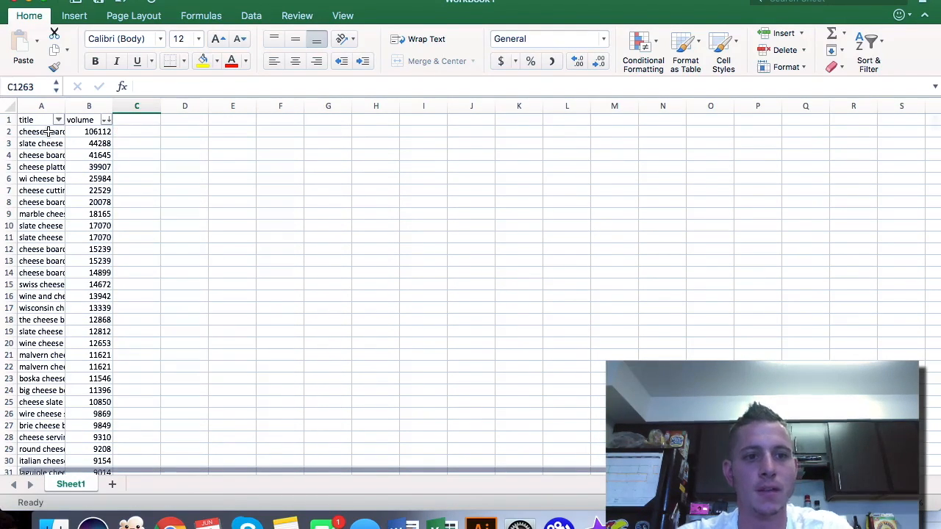
- Copy the keyword titles from A2 down to A792, the row with a volume of 500
{"action": "left_click", "coordinate": [52, 132]}
{"action": "scroll", "coordinate": [65, 331], "scroll_direction": "down", "scroll_amount": 15}
{"action": "scroll", "coordinate": [65, 331], "scroll_direction": "down", "scroll_amount": 20}
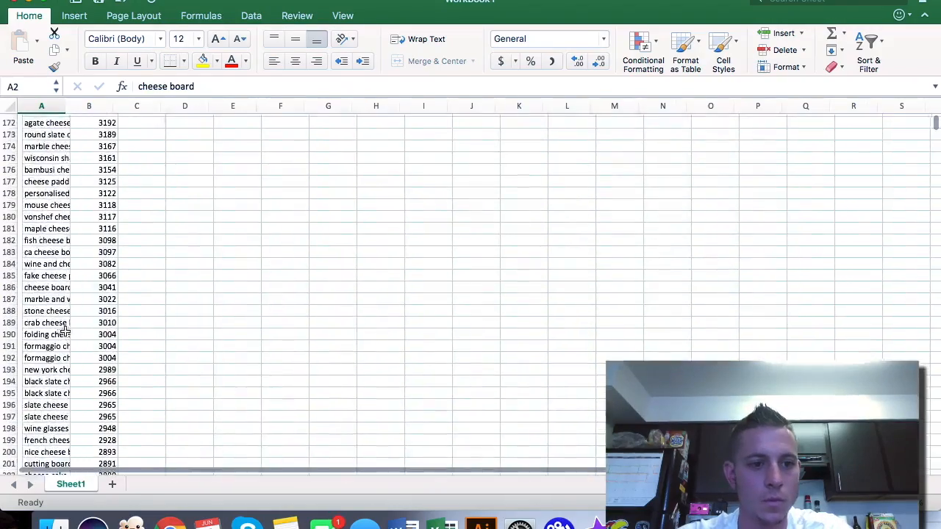
{"action": "scroll", "coordinate": [65, 331], "scroll_direction": "down", "scroll_amount": 18}
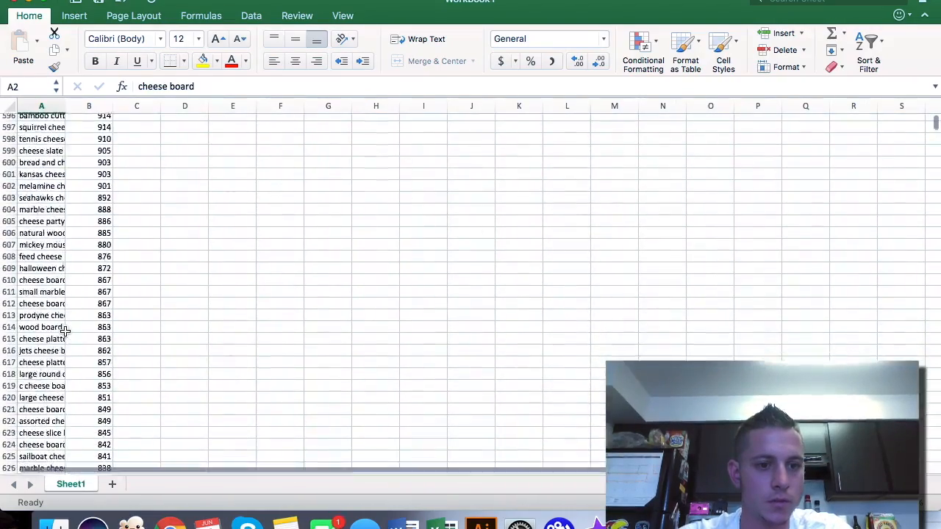
{"action": "scroll", "coordinate": [66, 332], "scroll_direction": "down", "scroll_amount": 20}
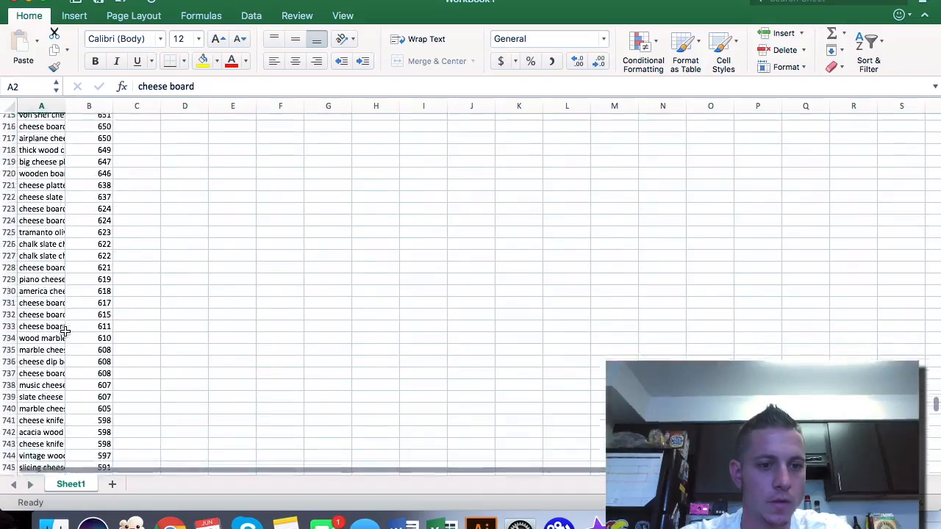
{"action": "scroll", "coordinate": [66, 331], "scroll_direction": "up", "scroll_amount": 20}
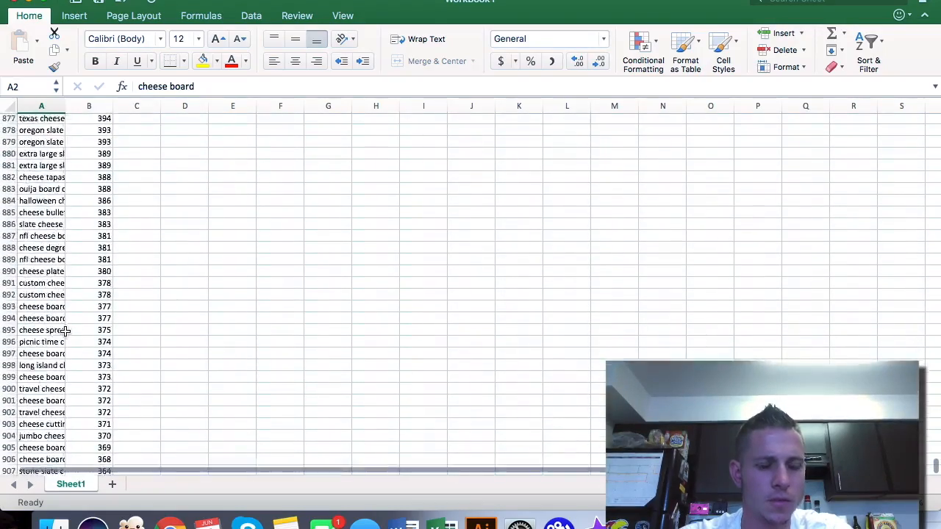
{"action": "scroll", "coordinate": [65, 330], "scroll_direction": "down", "scroll_amount": 3}
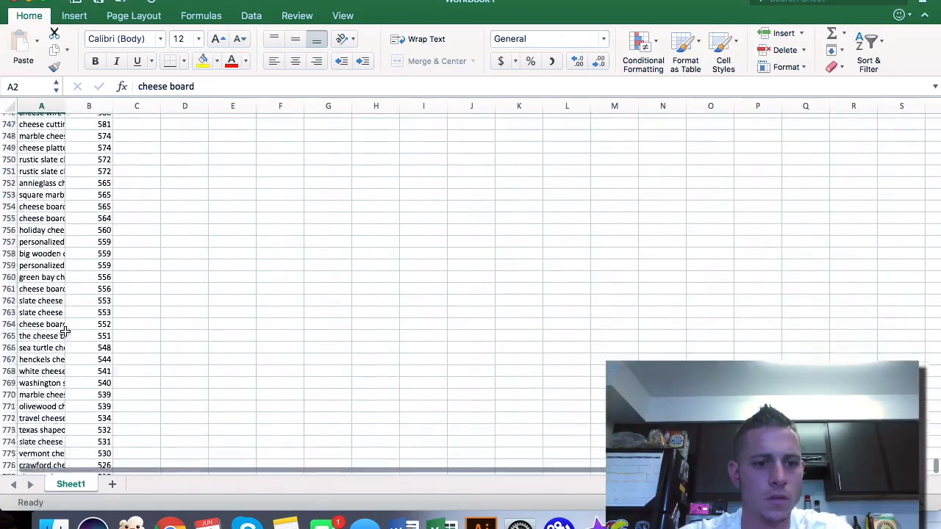
{"action": "scroll", "coordinate": [62, 370], "scroll_direction": "down", "scroll_amount": 2}
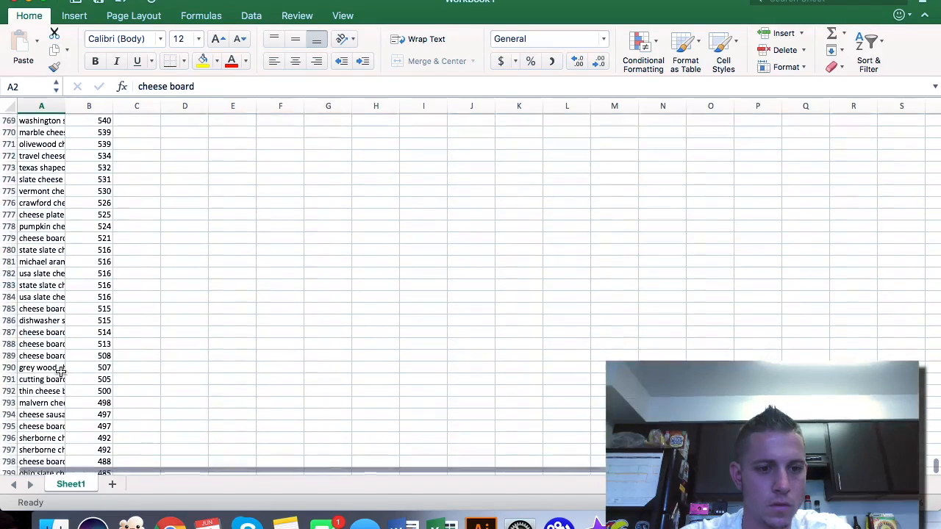
{"action": "left_click", "coordinate": [39, 391], "text": "shift"}
{"action": "key", "text": "super+c"}
{"action": "scroll", "coordinate": [39, 390], "scroll_direction": "up", "scroll_amount": 20}
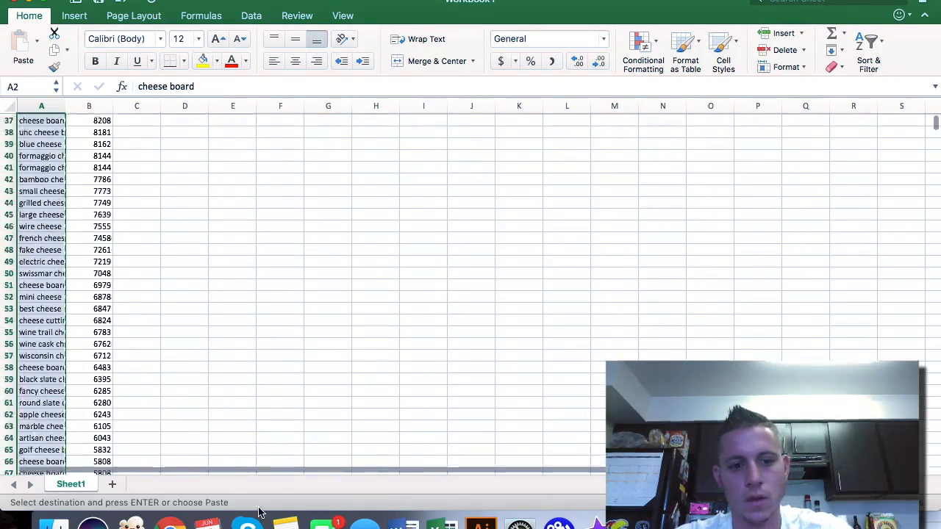
- Switch to Chrome, replace the text in the duplicate-word remover with the copied keywords, remove duplicates in original order and copy the result
{"action": "left_click", "coordinate": [170, 523]}
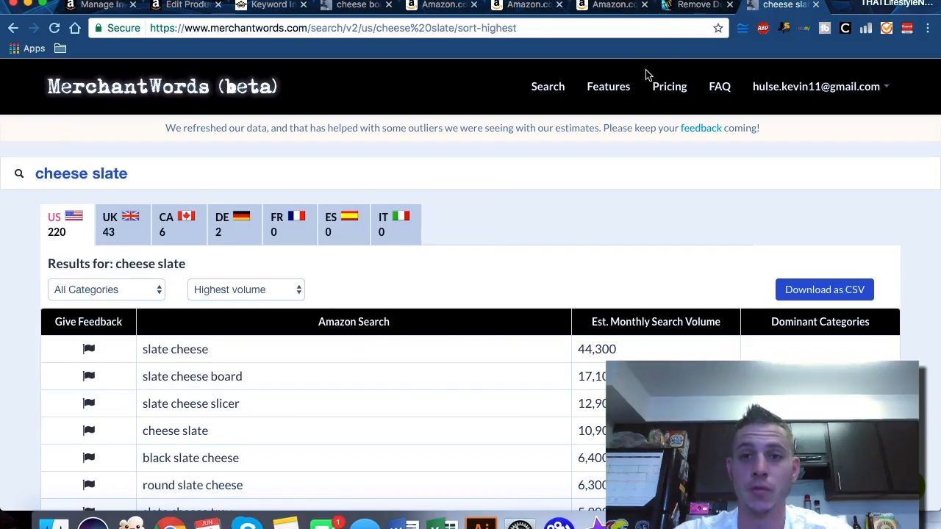
{"action": "left_click", "coordinate": [694, 6]}
{"action": "left_click", "coordinate": [272, 301]}
{"action": "key", "text": "super+a"}
{"action": "key", "text": "super+v"}
{"action": "left_click", "coordinate": [294, 355]}
{"action": "left_click", "coordinate": [380, 406]}
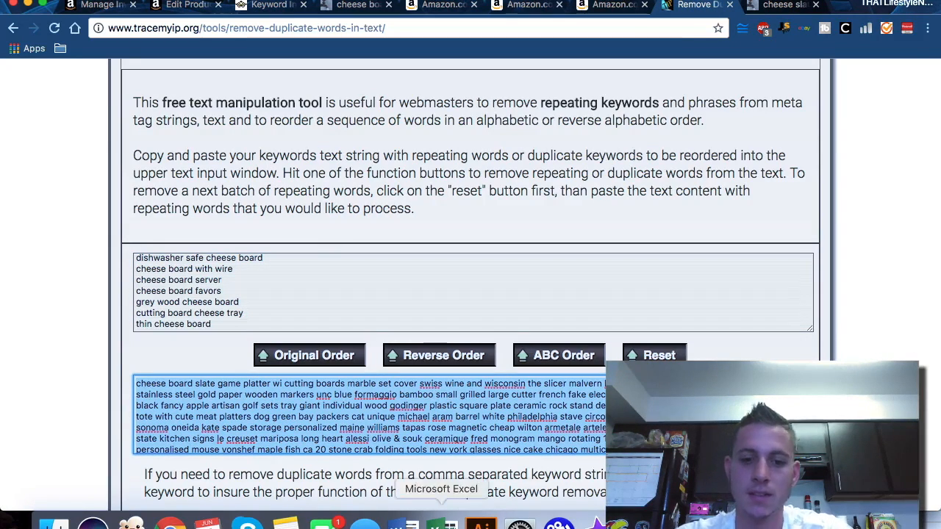
- Switch to Word, replace the old keyword list below the bullet points with the new unique words, and review the list
{"action": "left_click", "coordinate": [403, 522]}
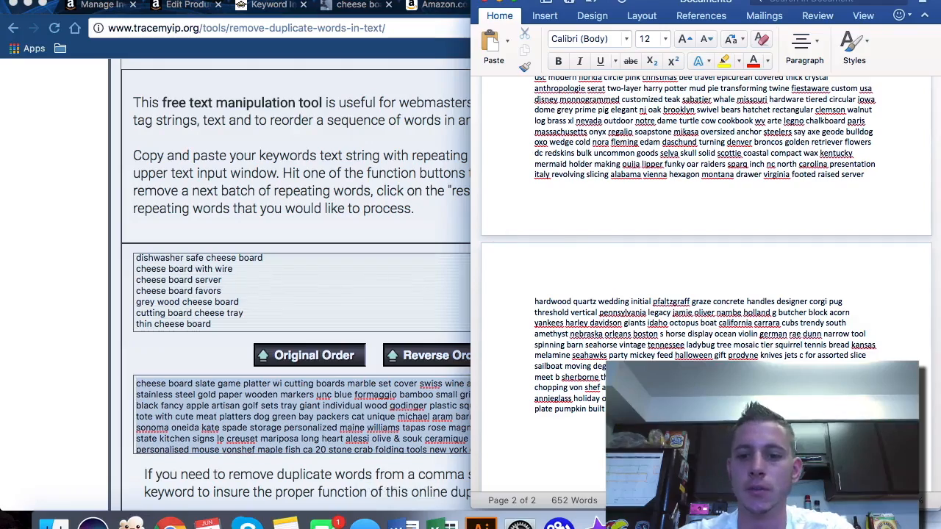
{"action": "left_click_drag", "start_coordinate": [662, 410], "coordinate": [529, 117]}
{"action": "key", "text": "super+v"}
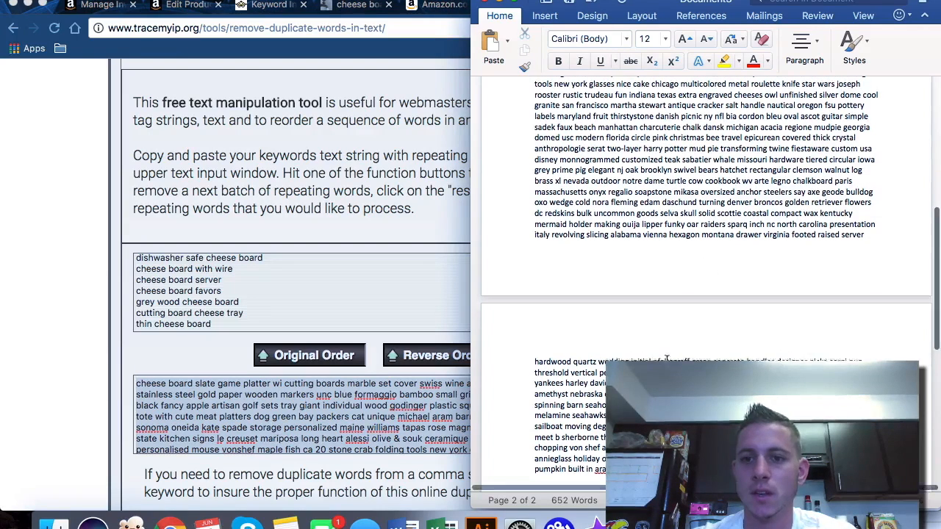
{"action": "scroll", "coordinate": [669, 353], "scroll_direction": "down", "scroll_amount": 2}
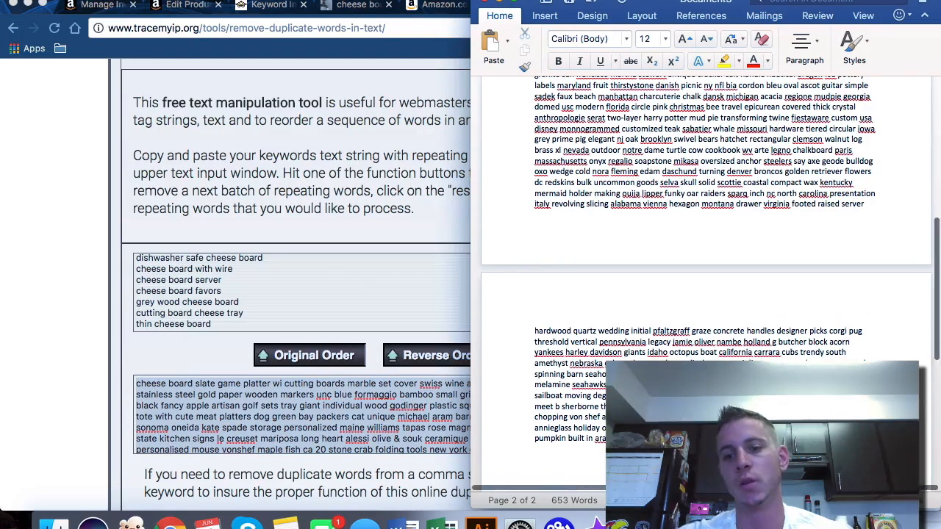
{"action": "scroll", "coordinate": [667, 356], "scroll_direction": "up", "scroll_amount": 2}
{"action": "scroll", "coordinate": [667, 356], "scroll_direction": "up", "scroll_amount": 1}
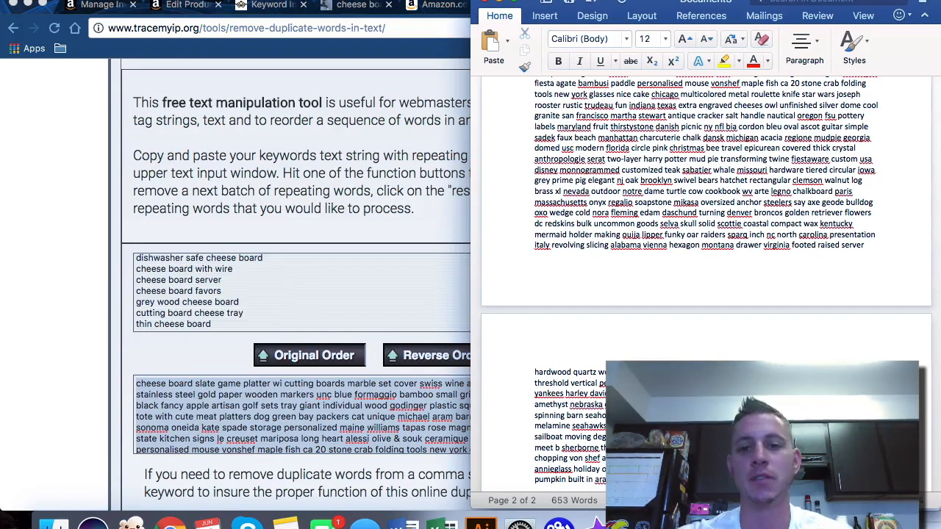
{"action": "scroll", "coordinate": [705, 283], "scroll_direction": "up", "scroll_amount": 5}
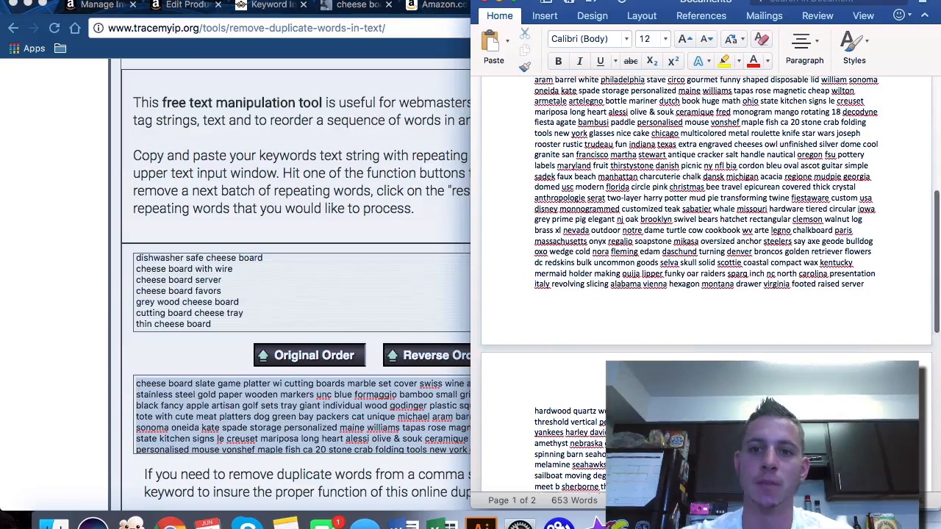
{"action": "scroll", "coordinate": [706, 282], "scroll_direction": "up", "scroll_amount": 2}
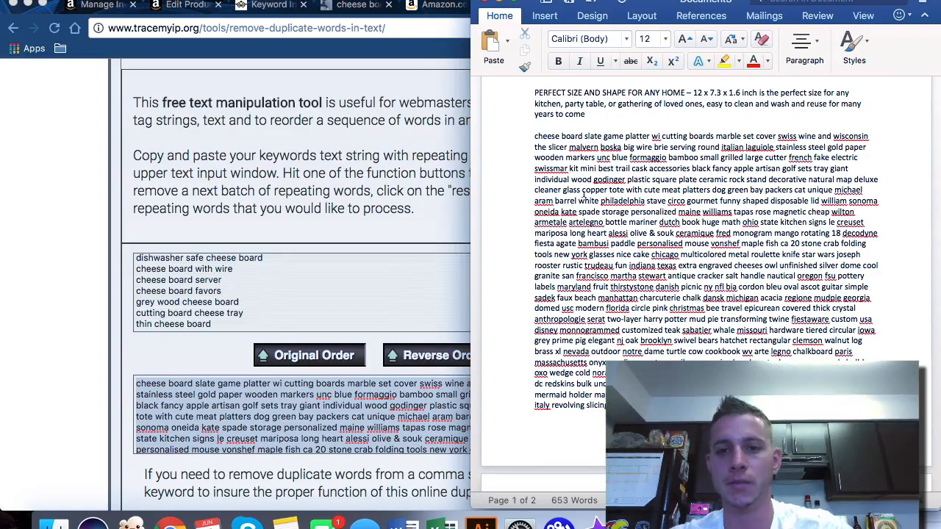
- Return to the Amazon product edit page in Chrome, place its window beside Word and find the keyword fields by searching for "keywo"
{"action": "left_click", "coordinate": [405, 87]}
{"action": "left_click", "coordinate": [188, 5]}
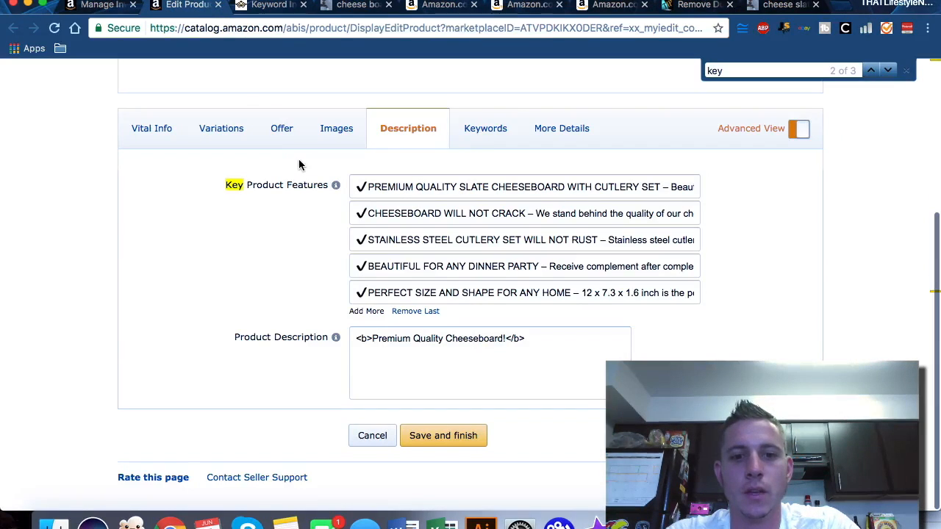
{"action": "left_click", "coordinate": [482, 129]}
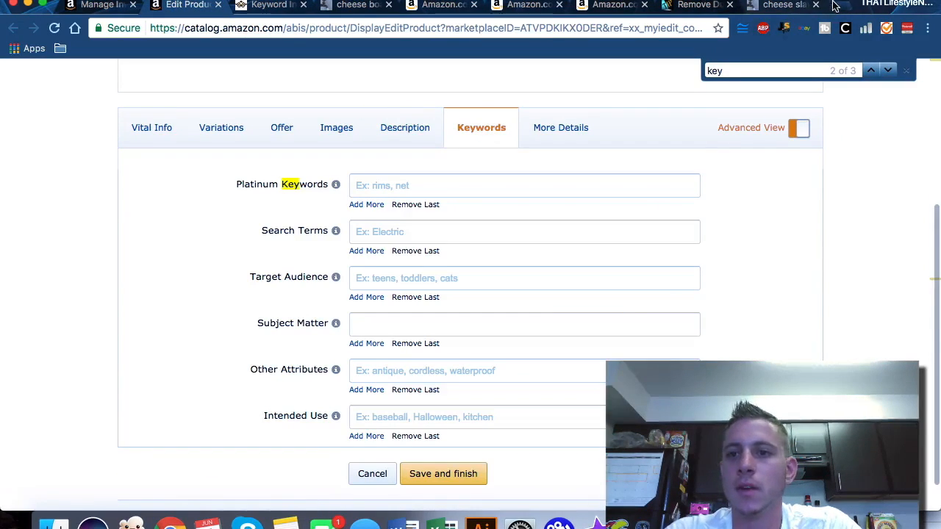
{"action": "left_click_drag", "start_coordinate": [847, 6], "coordinate": [0, 136]}
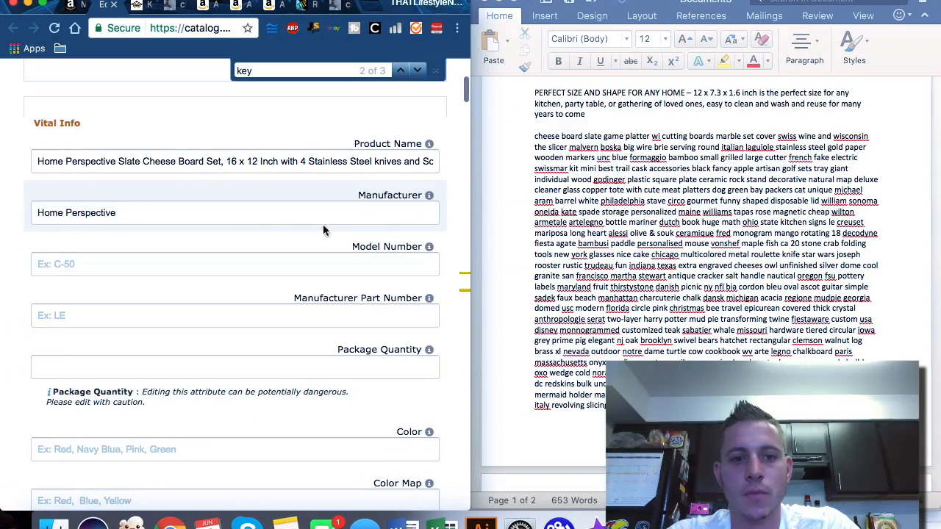
{"action": "type", "text": "wo"}
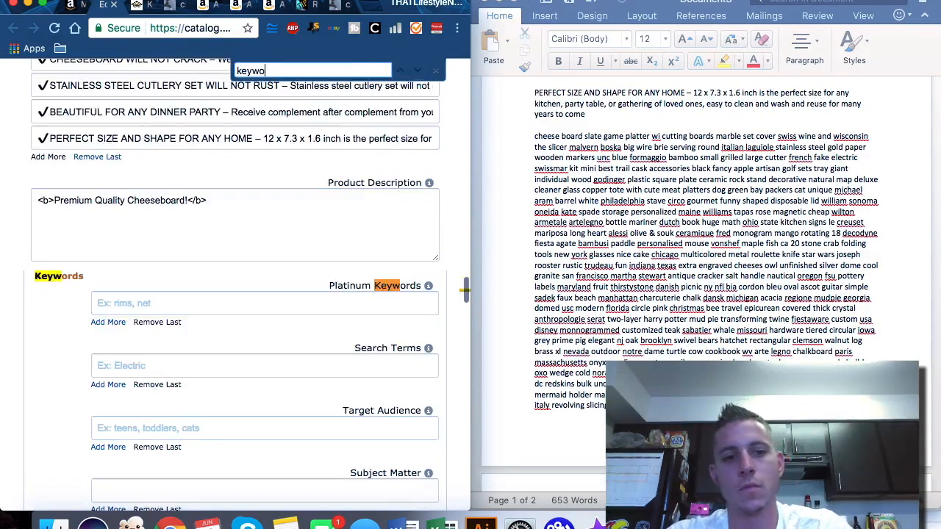
- Add two more Platinum Keywords fields and move the words from "cheese board" through "dutch" out of Word into the first field
{"action": "left_click", "coordinate": [103, 326]}
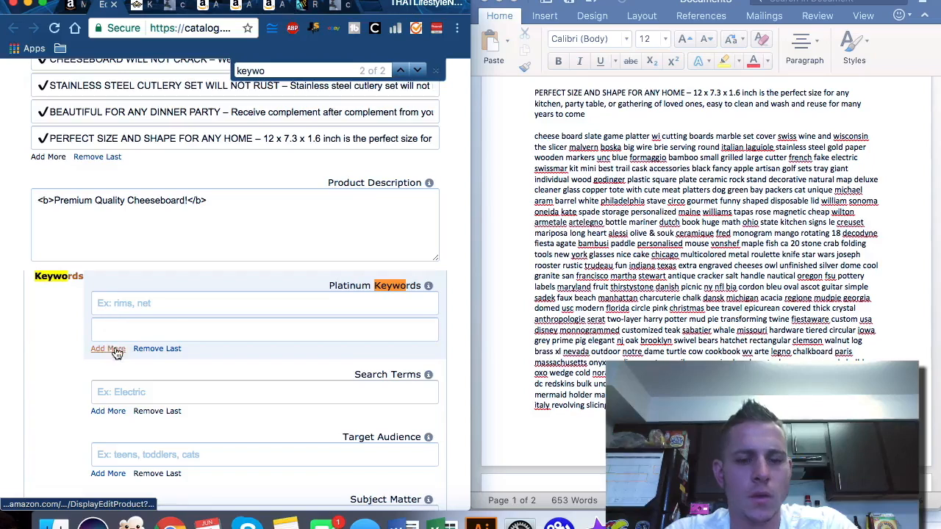
{"action": "left_click", "coordinate": [110, 350]}
{"action": "scroll", "coordinate": [677, 283], "scroll_direction": "up", "scroll_amount": 3}
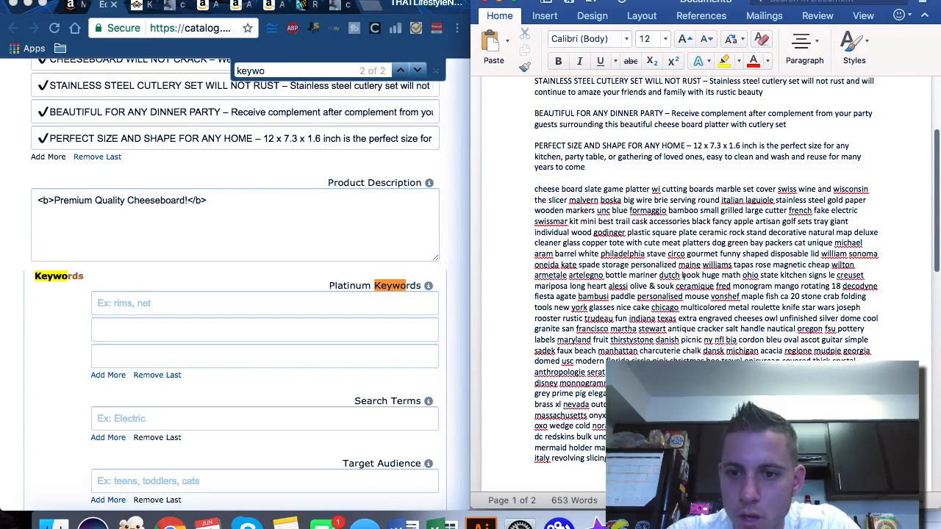
{"action": "left_click_drag", "start_coordinate": [678, 274], "coordinate": [508, 194]}
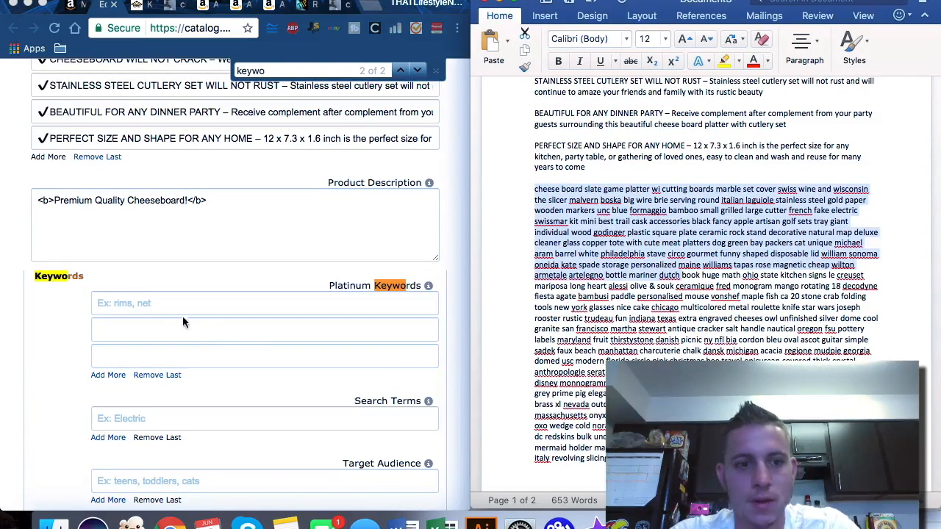
{"action": "left_click", "coordinate": [159, 303]}
{"action": "left_click", "coordinate": [589, 243]}
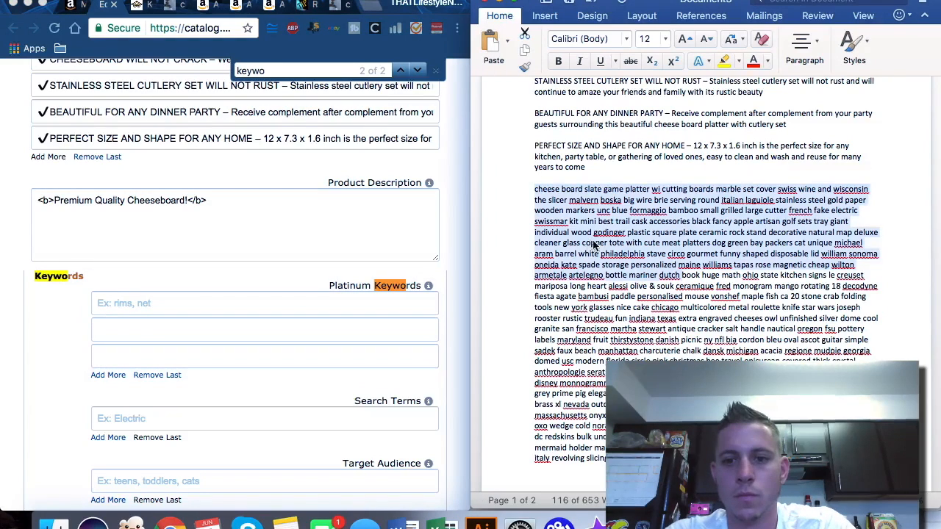
{"action": "key", "text": "super+x"}
{"action": "key", "text": "super+Tab"}
{"action": "key", "text": "super+v"}
- Move the next block of words, from "book huge" through "travel", out of Word into the second Platinum Keywords field
{"action": "key", "text": "super+Tab"}
{"action": "left_click_drag", "start_coordinate": [674, 272], "coordinate": [523, 191]}
{"action": "key", "text": "super+x"}
{"action": "key", "text": "super+Tab"}
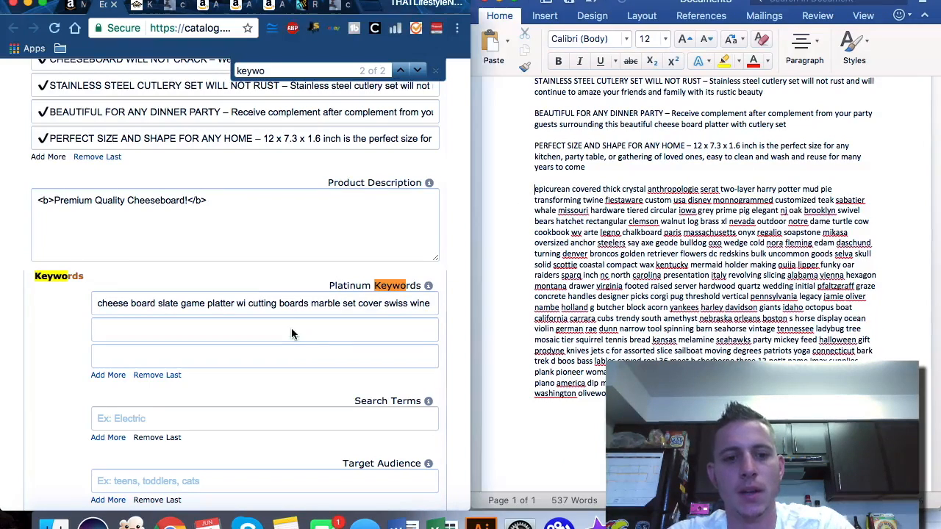
{"action": "left_click", "coordinate": [291, 334]}
{"action": "key", "text": "super+v"}
- Move the words from "epicurean covered" through "north carolina" out of Word into the third Platinum Keywords field
{"action": "key", "text": "super+Tab"}
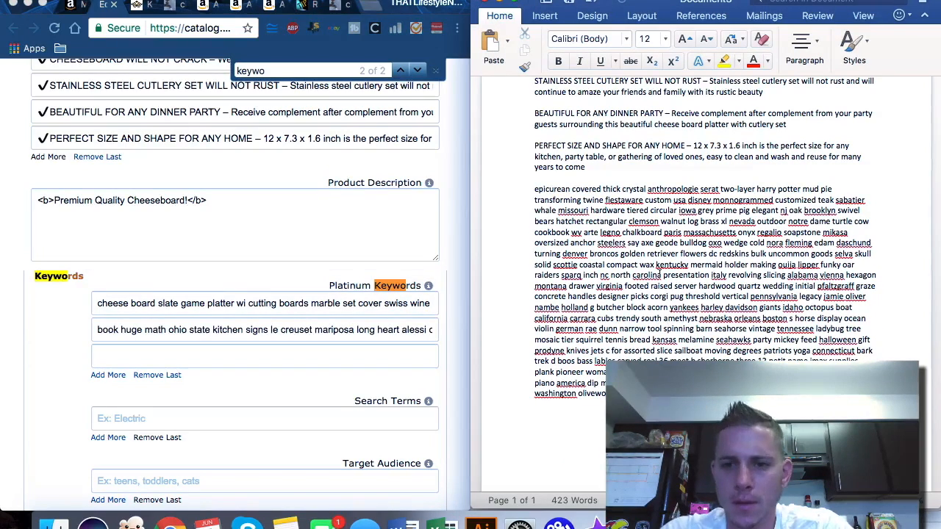
{"action": "left_click_drag", "start_coordinate": [663, 275], "coordinate": [500, 179]}
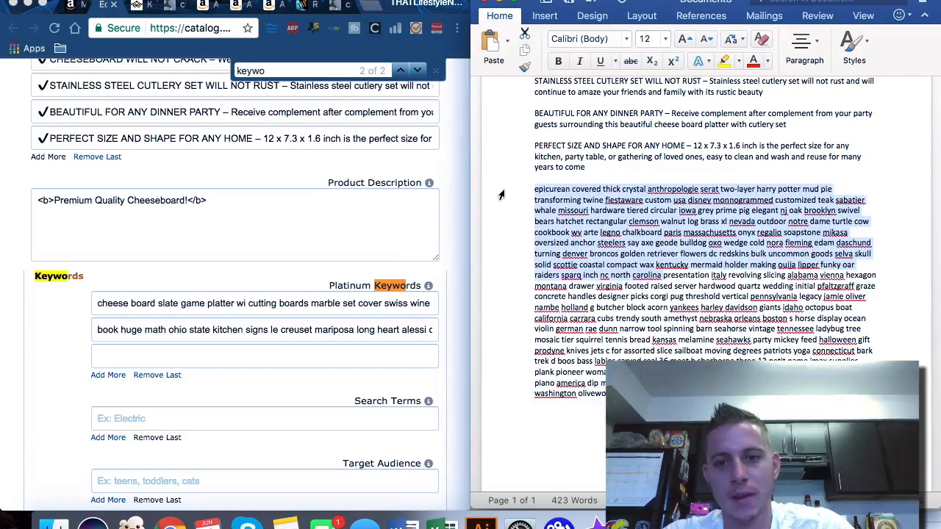
{"action": "key", "text": "super+x"}
{"action": "key", "text": "super+Tab"}
{"action": "left_click", "coordinate": [213, 357]}
{"action": "key", "text": "super+v"}
- Add a fourth Platinum Keywords field and move all remaining words from Word into it
{"action": "left_click", "coordinate": [108, 375]}
{"action": "key", "text": "super+Tab"}
{"action": "left_click_drag", "start_coordinate": [692, 304], "coordinate": [534, 179]}
{"action": "key", "text": "super+x"}
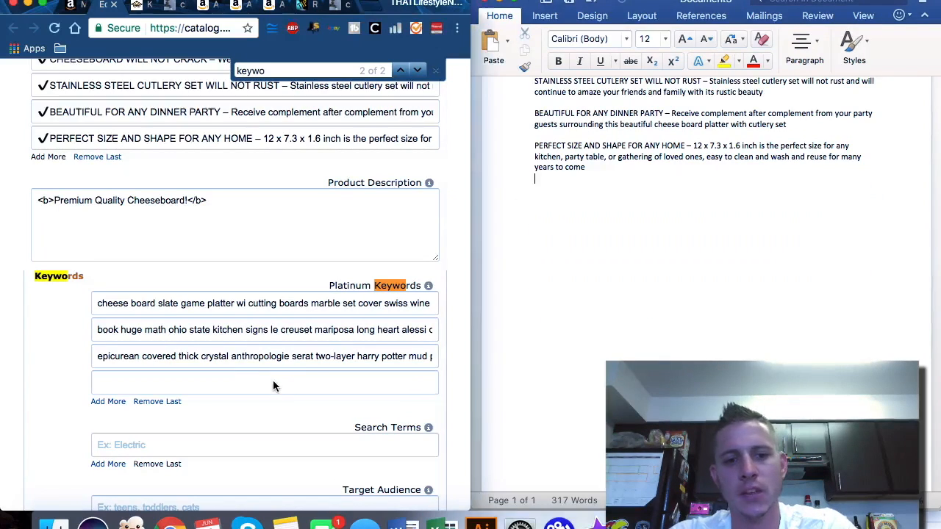
{"action": "left_click", "coordinate": [273, 382]}
{"action": "key", "text": "super+v"}
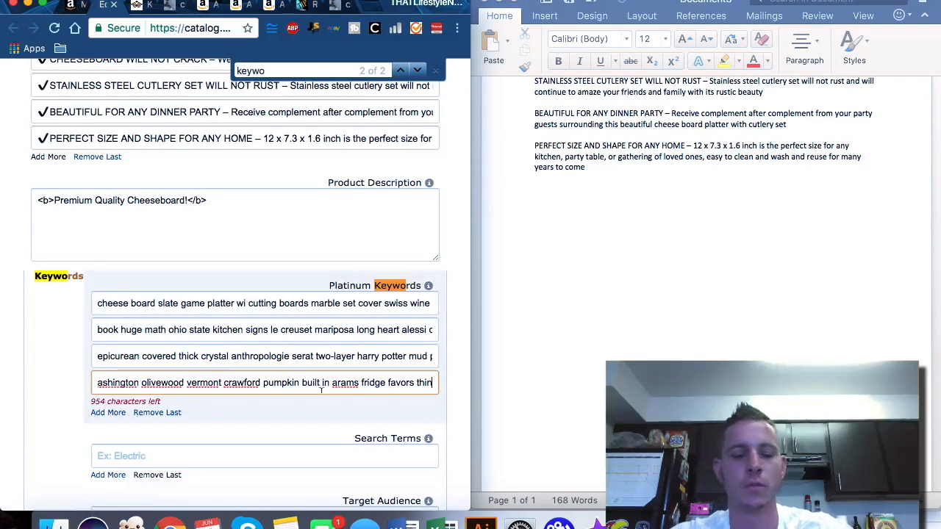
- Paste the cut words back into Word, and replace the fourth field's text with only the words from "presentation italy" through "mickey feed"
{"action": "left_click", "coordinate": [704, 263]}
{"action": "key", "text": "super+v"}
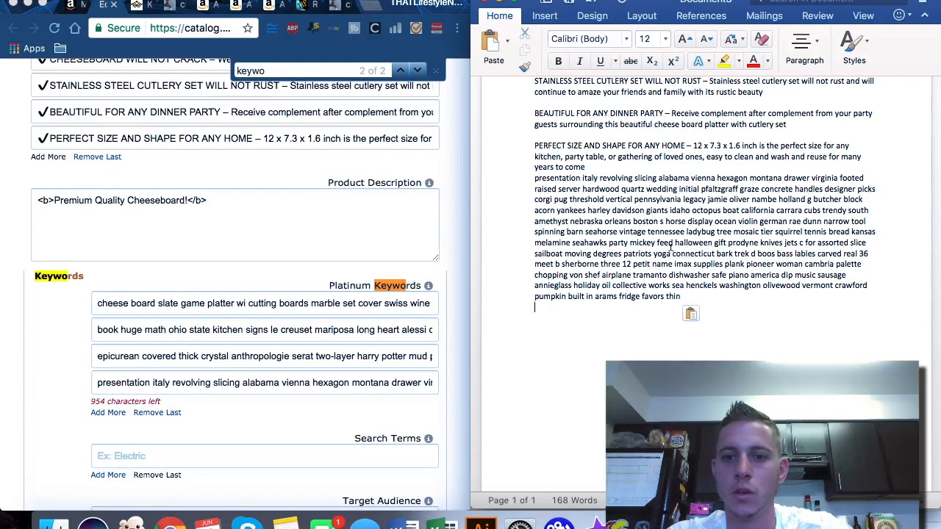
{"action": "left_click_drag", "start_coordinate": [671, 242], "coordinate": [530, 178]}
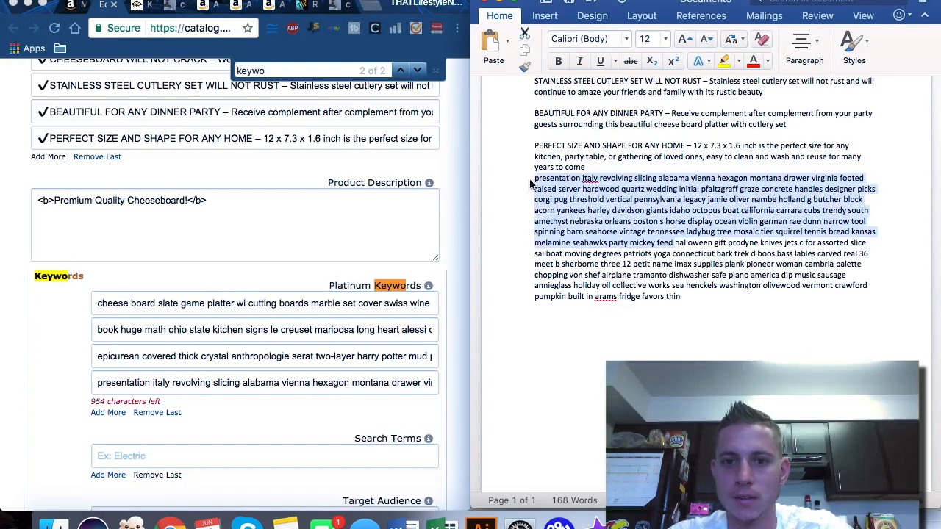
{"action": "key", "text": "super+x"}
{"action": "left_click", "coordinate": [211, 382]}
{"action": "key", "text": "super+a"}
{"action": "key", "text": "super+v"}
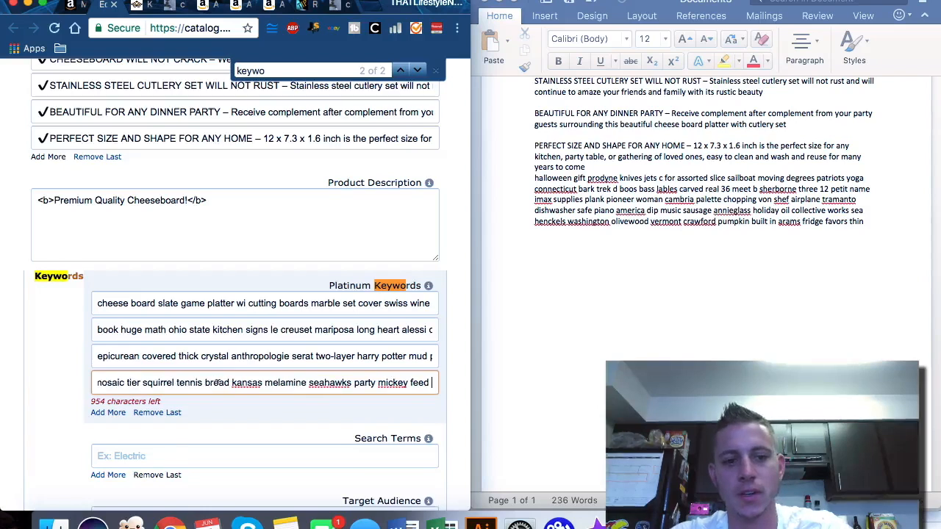
- Add a fifth Platinum Keywords field, move the last words, "halloween gift" through "thin", into it from Word, and restore the browser to full width
{"action": "left_click", "coordinate": [584, 297]}
{"action": "left_click_drag", "start_coordinate": [869, 217], "coordinate": [530, 177]}
{"action": "key", "text": "super+x"}
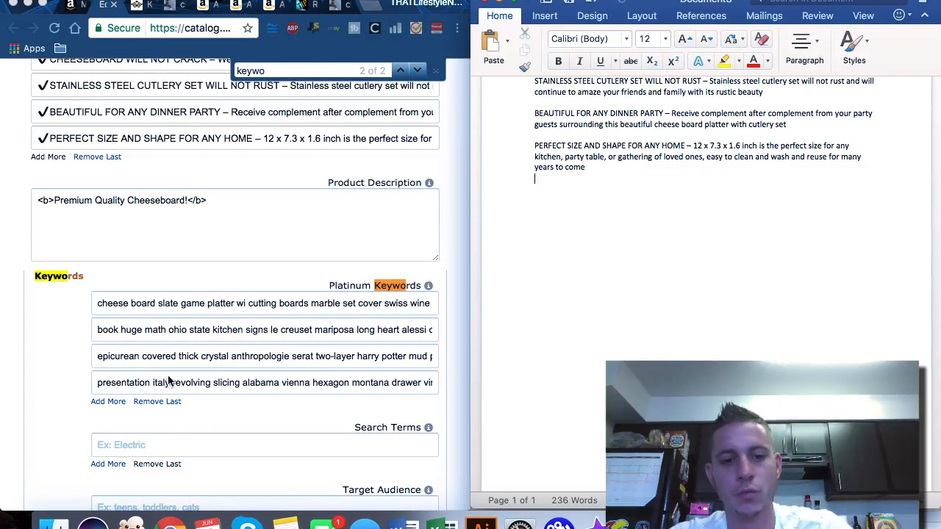
{"action": "left_click", "coordinate": [168, 380]}
{"action": "left_click", "coordinate": [108, 402]}
{"action": "left_click", "coordinate": [134, 408]}
{"action": "key", "text": "super+v"}
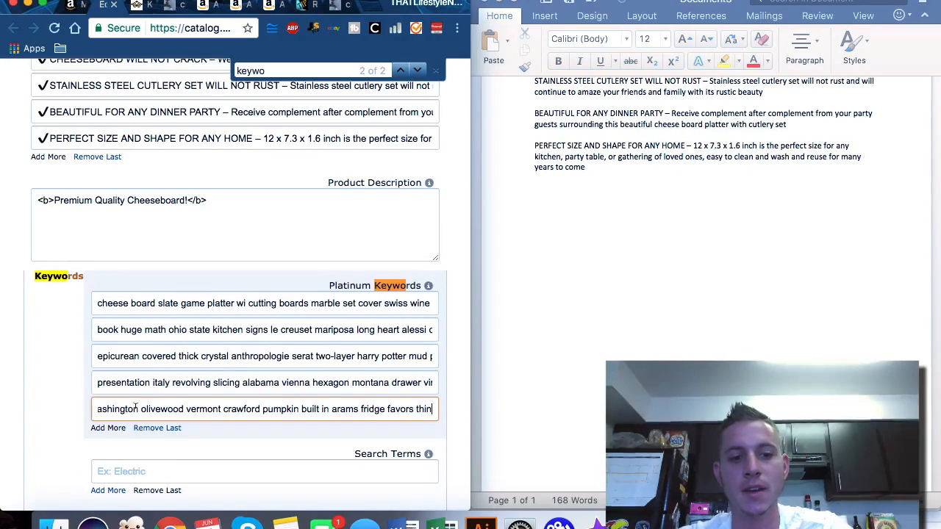
{"action": "left_click", "coordinate": [42, 374]}
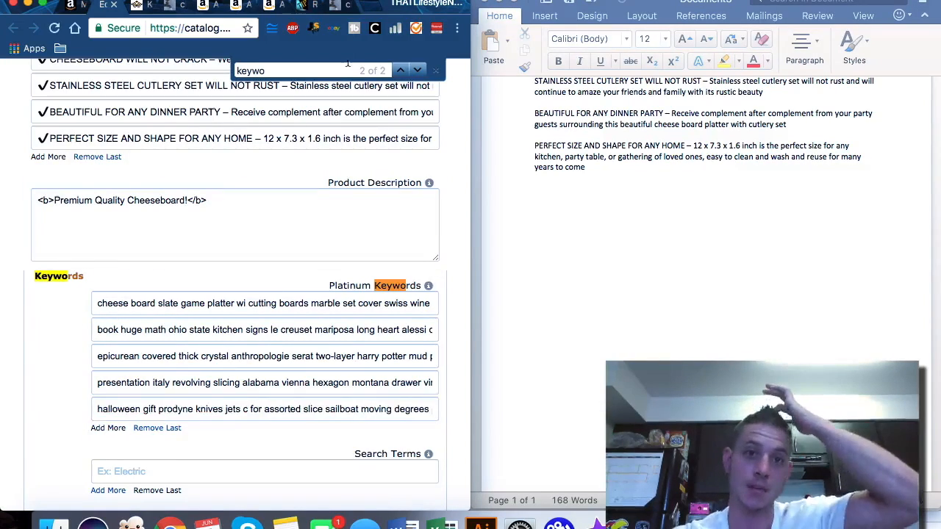
{"action": "double_click", "coordinate": [372, 5]}
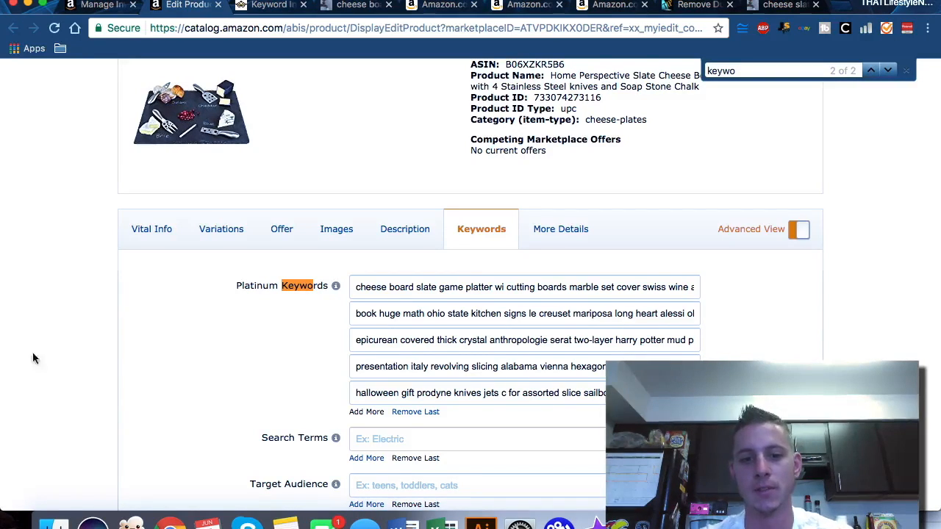
- Save the cheese board listing with its five filled Platinum Keywords fields and finish editing
{"action": "scroll", "coordinate": [40, 293], "scroll_direction": "down", "scroll_amount": 1}
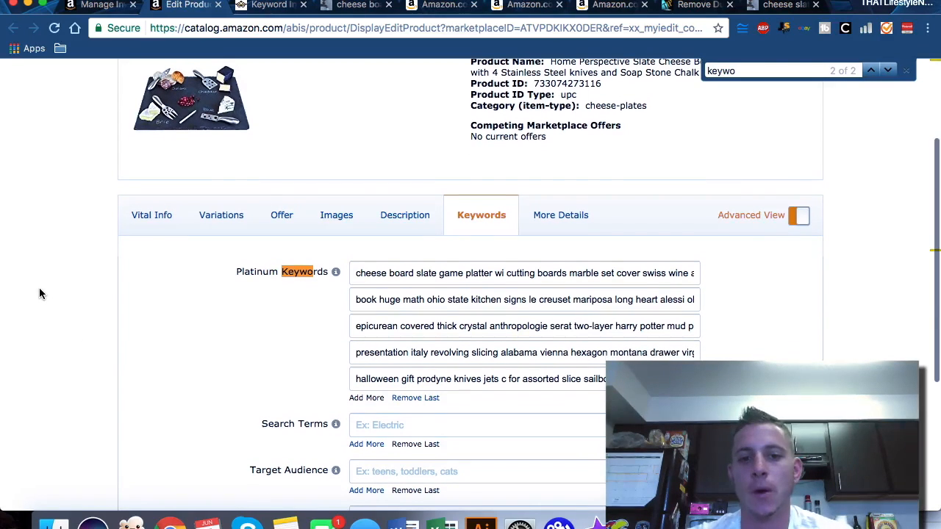
{"action": "scroll", "coordinate": [849, 301], "scroll_direction": "down", "scroll_amount": 5}
{"action": "left_click", "coordinate": [462, 434]}
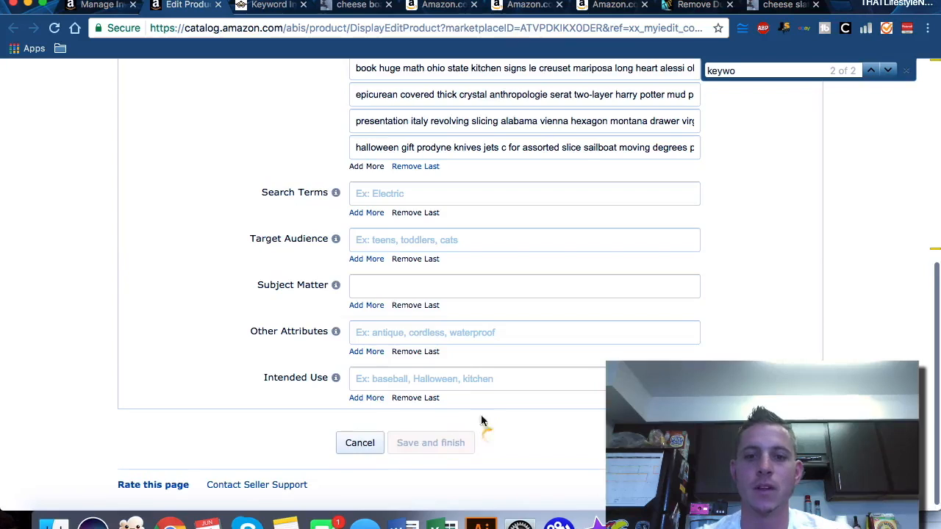
{"action": "scroll", "coordinate": [774, 261], "scroll_direction": "up", "scroll_amount": 4}
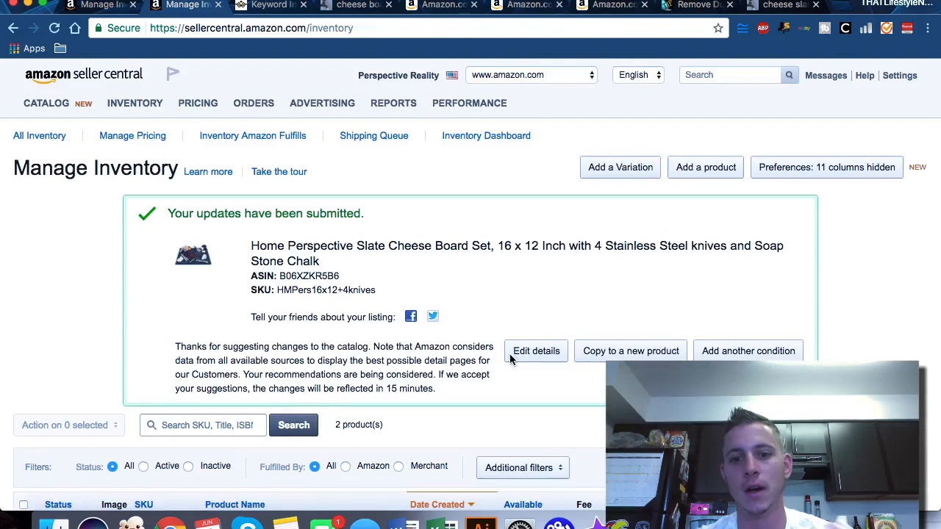
- Reopen the listing's details, copy the full Product Name from Vital Info, and paste it below the bullet points in Word
{"action": "left_click", "coordinate": [529, 353]}
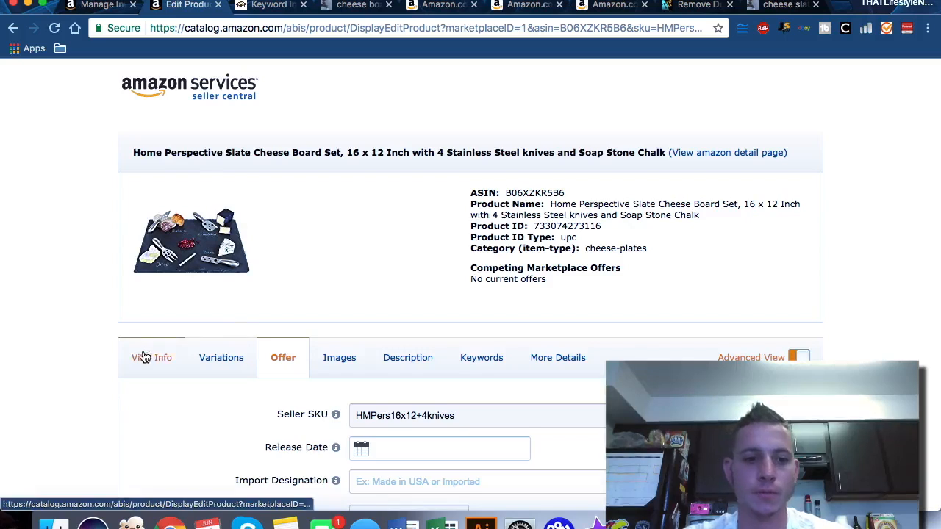
{"action": "left_click", "coordinate": [144, 357]}
{"action": "scroll", "coordinate": [290, 346], "scroll_direction": "down", "scroll_amount": 1}
{"action": "left_click", "coordinate": [460, 393]}
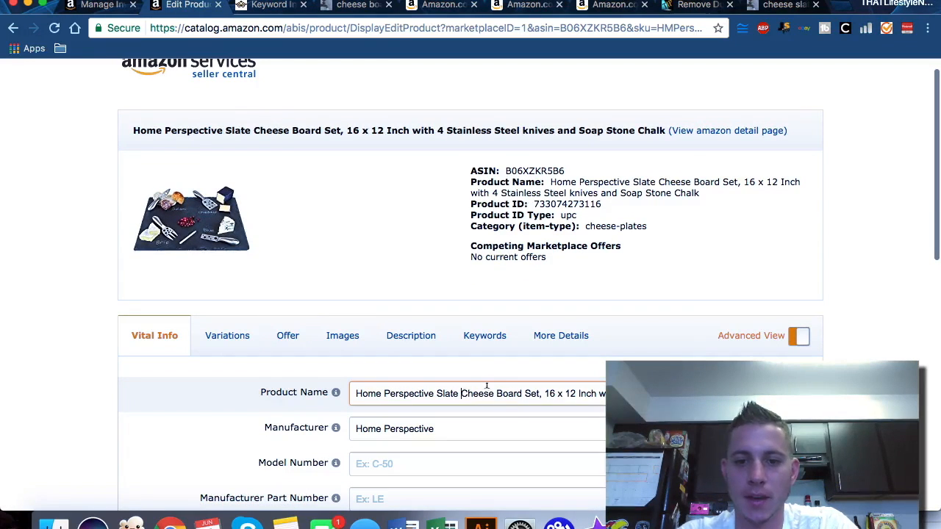
{"action": "left_click_drag", "start_coordinate": [532, 393], "coordinate": [321, 380]}
{"action": "triple_click", "coordinate": [423, 384]}
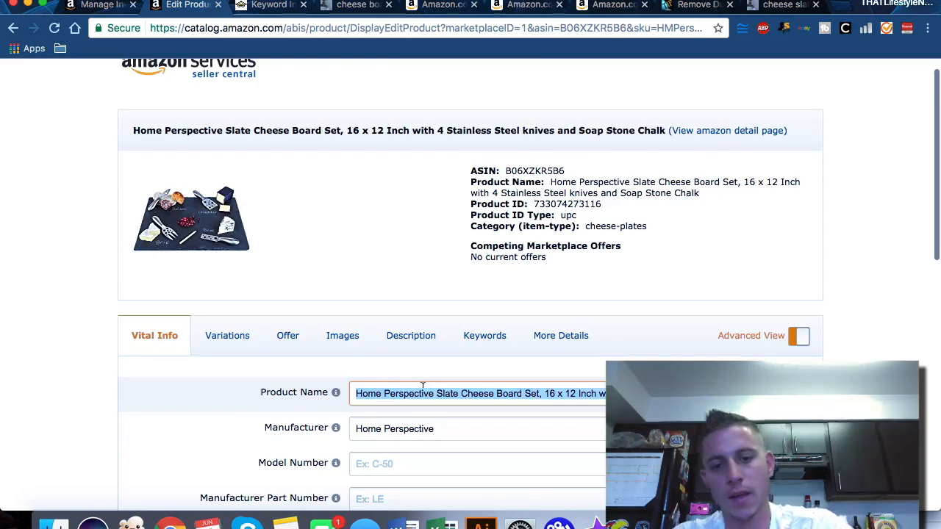
{"action": "left_click", "coordinate": [406, 523]}
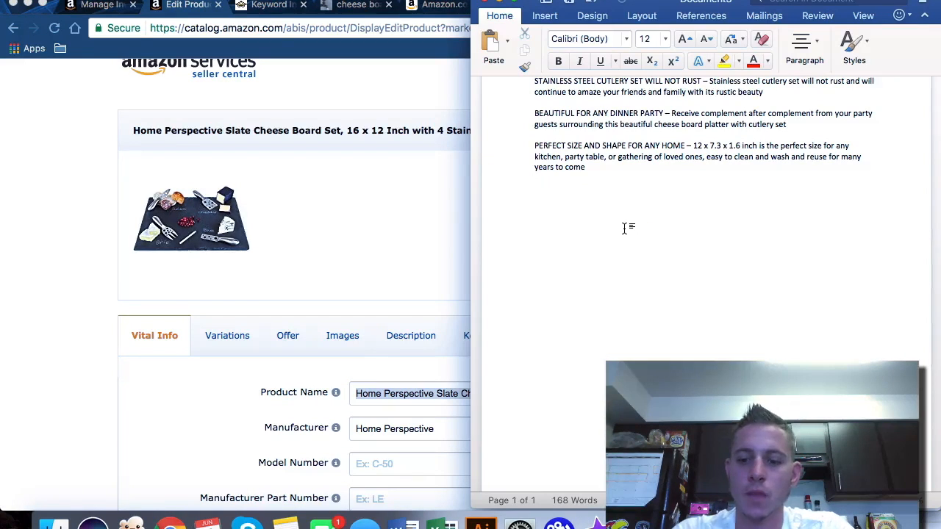
{"action": "key", "text": "super+v"}
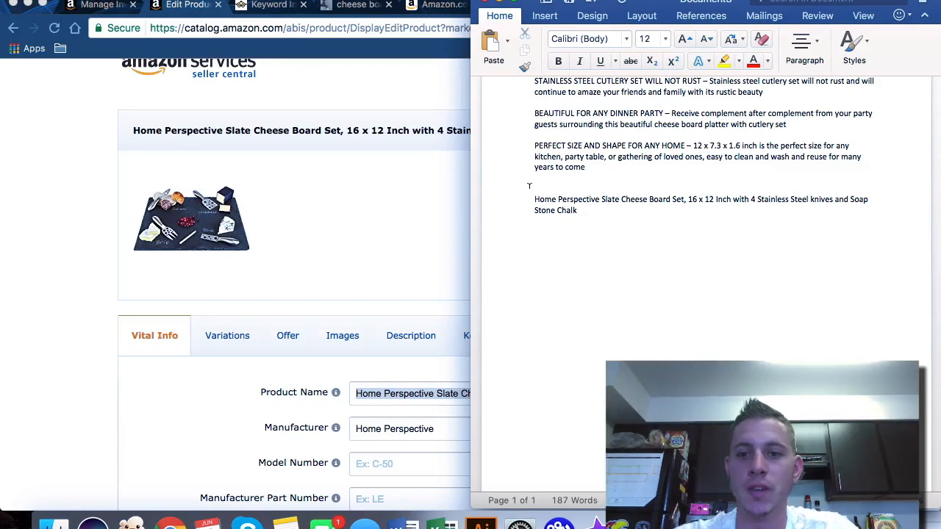
- Bring up the Amazon cheese board search results at the best seller listings and narrow the browser to sit beside Word
{"action": "left_click", "coordinate": [338, 206]}
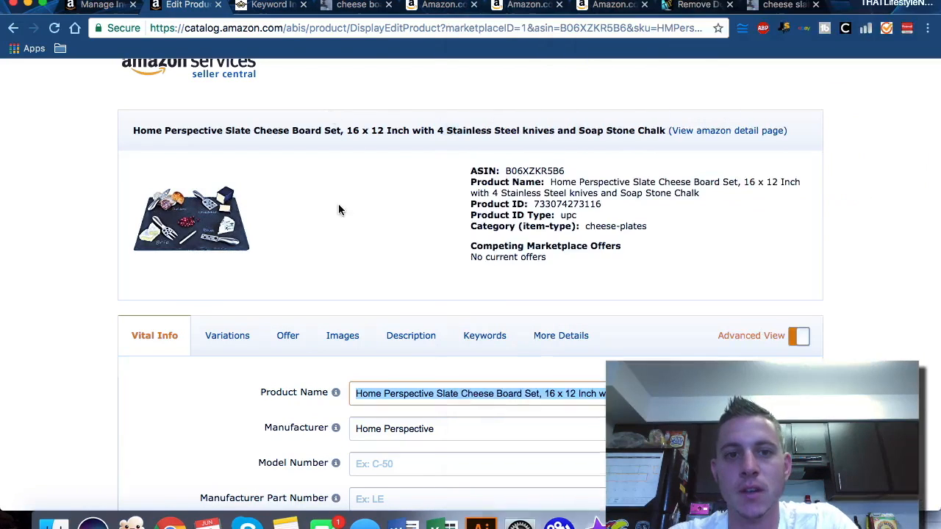
{"action": "left_click", "coordinate": [441, 6]}
{"action": "scroll", "coordinate": [495, 134], "scroll_direction": "up", "scroll_amount": 2}
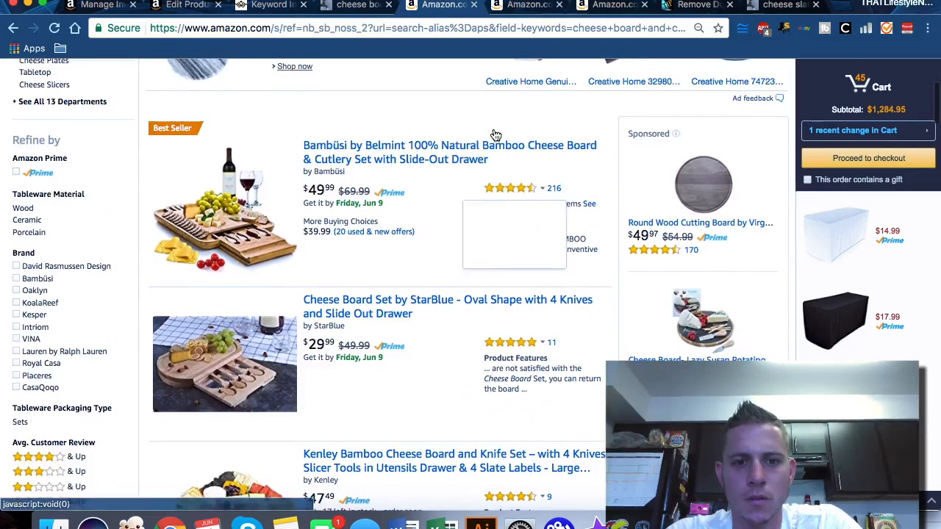
{"action": "scroll", "coordinate": [456, 211], "scroll_direction": "down", "scroll_amount": 1}
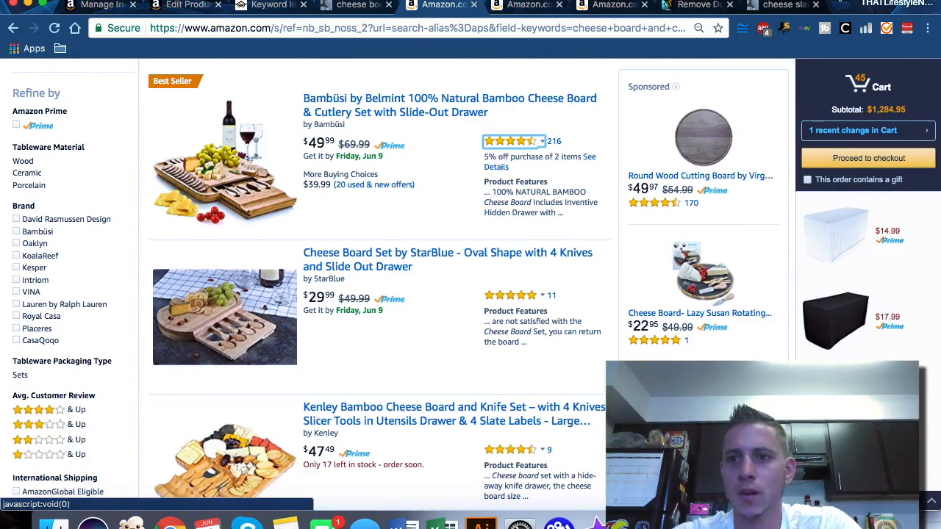
{"action": "left_click_drag", "start_coordinate": [836, 4], "coordinate": [1, 118]}
- Write a new title below the pasted one: "Slate Cheese Board Set Including Stainless Steel Cutlery – Includes 4 Stainless Steel Knifes and Soap Stone Chalk,"
{"action": "left_click", "coordinate": [626, 273]}
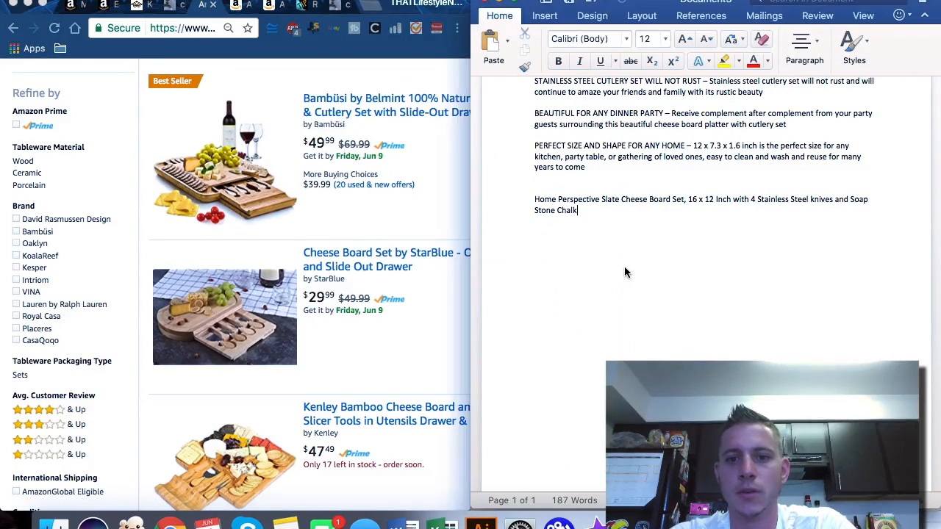
{"action": "key", "text": "Return"}
{"action": "key", "text": "Return"}
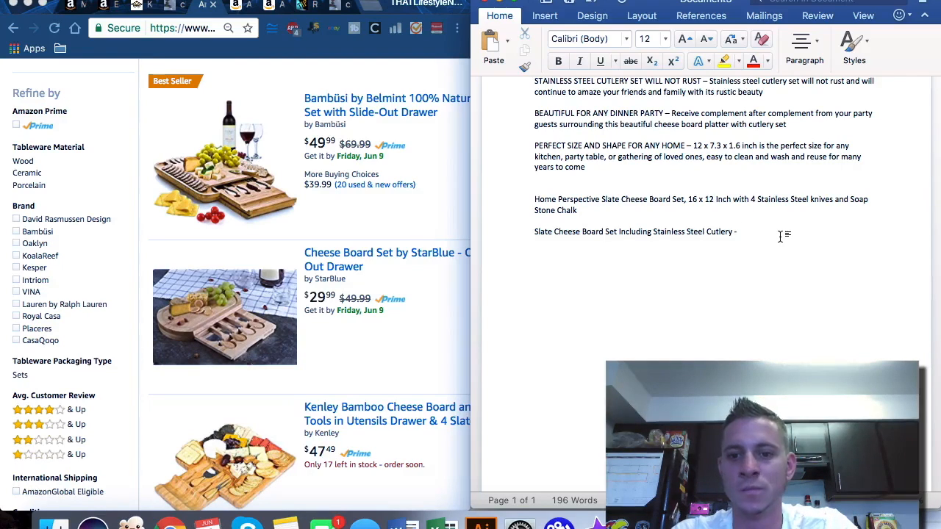
{"action": "type", "text": "ncludes 4 Stainless Steel Knifes"}
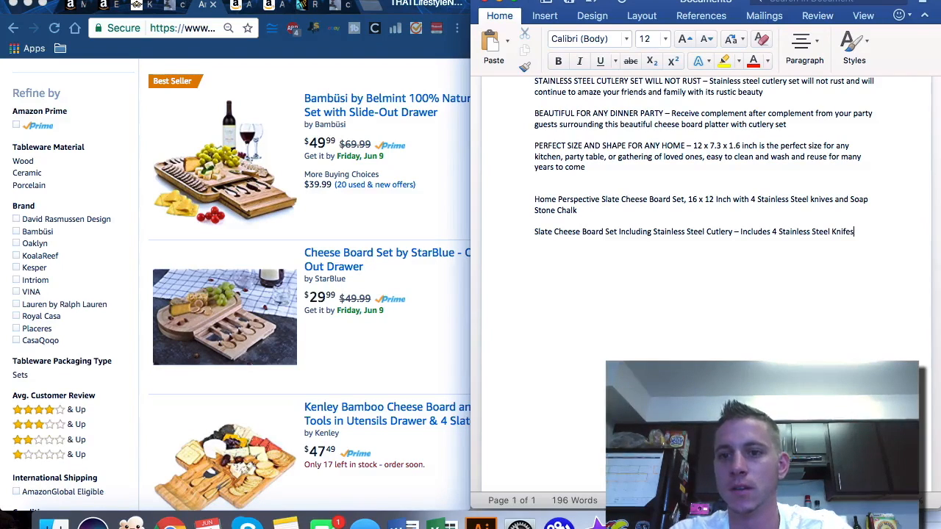
{"action": "type", "text": "oap Stone Chalk,"}
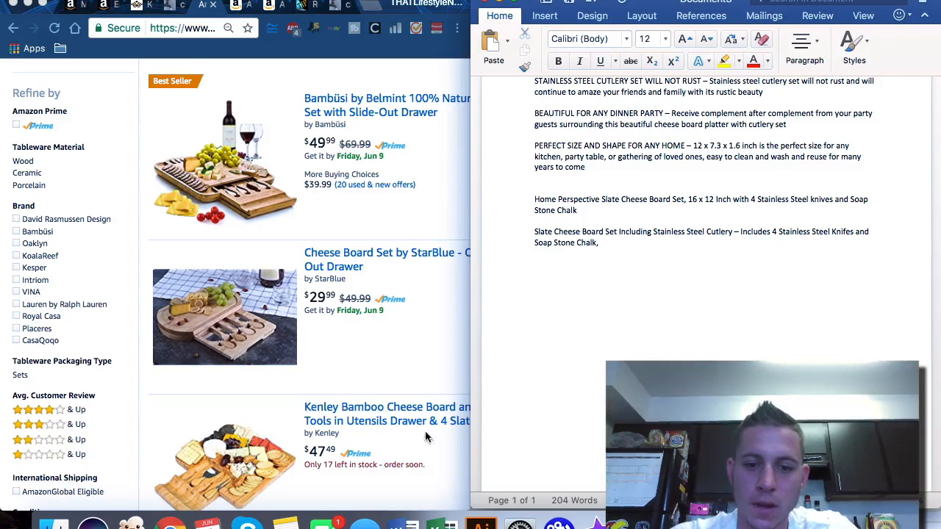
- Bring up the Excel keyword workbook, fit the title column to its text, narrow the window beside Word, and minimize the cheese slate workbook
{"action": "left_click", "coordinate": [441, 525]}
{"action": "left_click", "coordinate": [151, 180]}
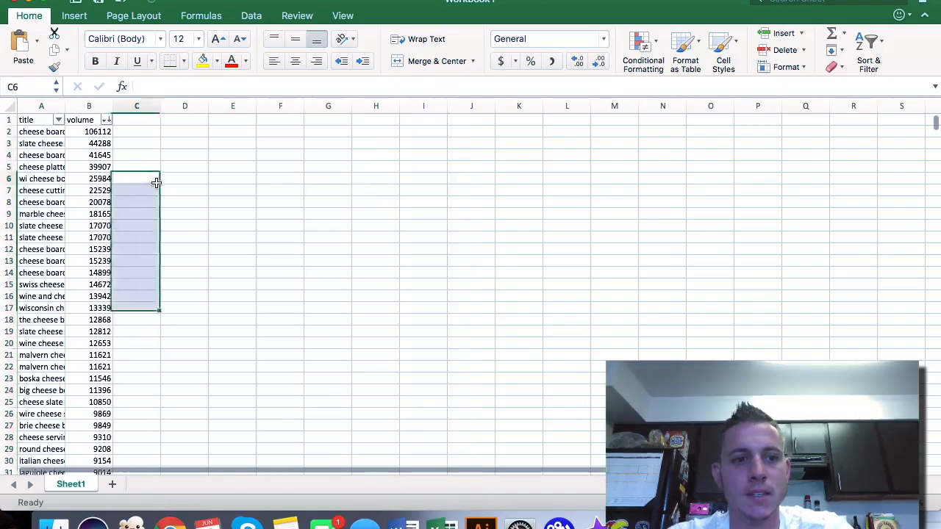
{"action": "double_click", "coordinate": [66, 106]}
{"action": "left_click_drag", "start_coordinate": [938, 158], "coordinate": [389, 210]}
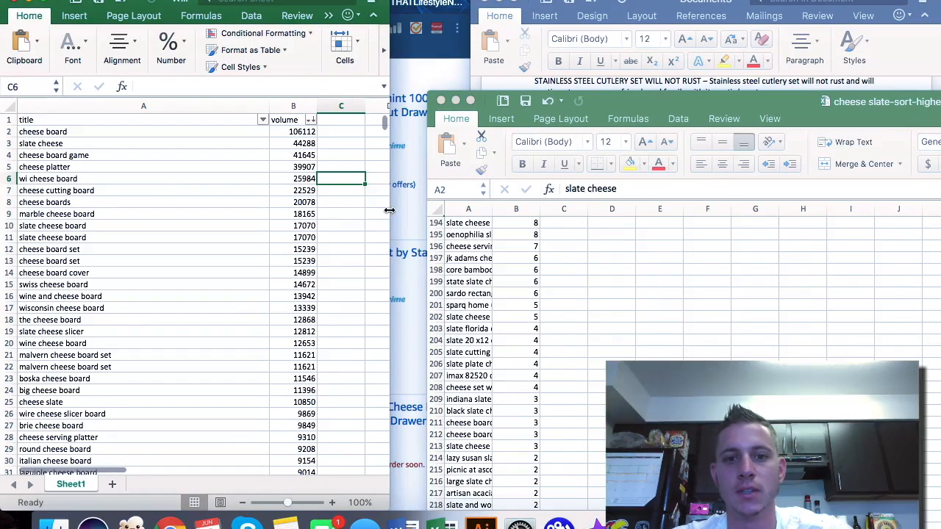
{"action": "left_click", "coordinate": [454, 100]}
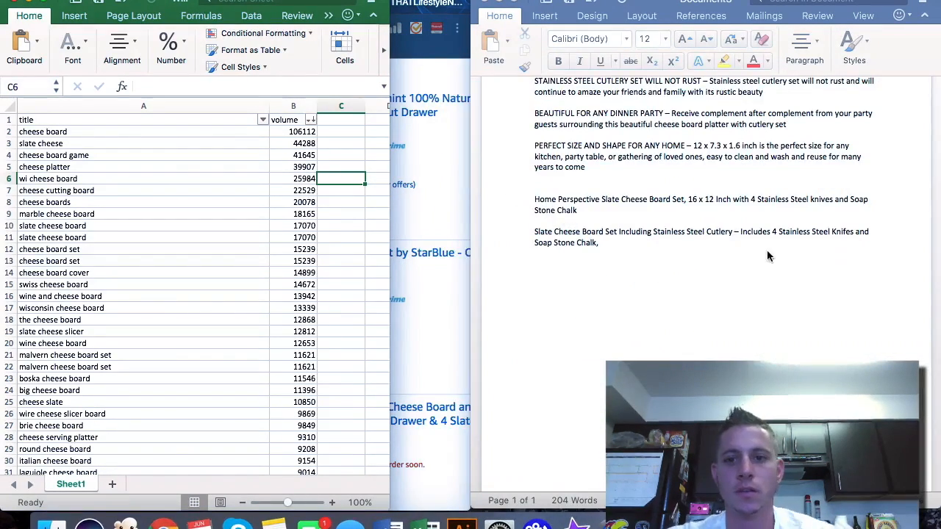
- Continue the new title in Word with "Perfect Cheese Platter Board"
{"action": "left_click", "coordinate": [728, 248]}
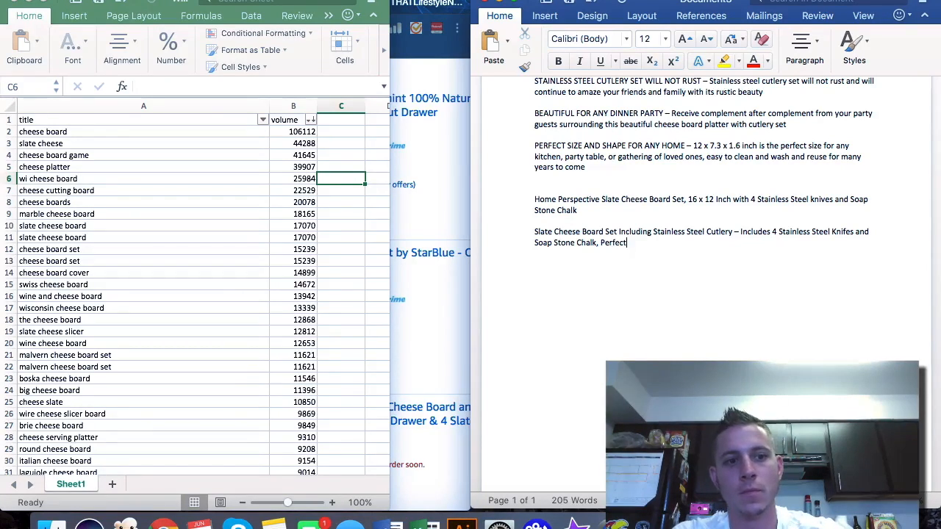
{"action": "type", "text": "ese Platter"}
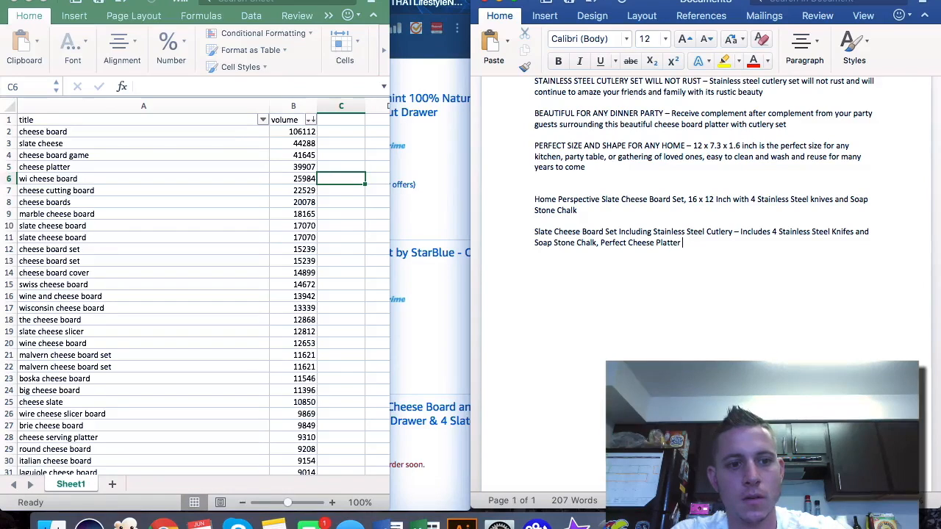
{"action": "type", "text": "Board"}
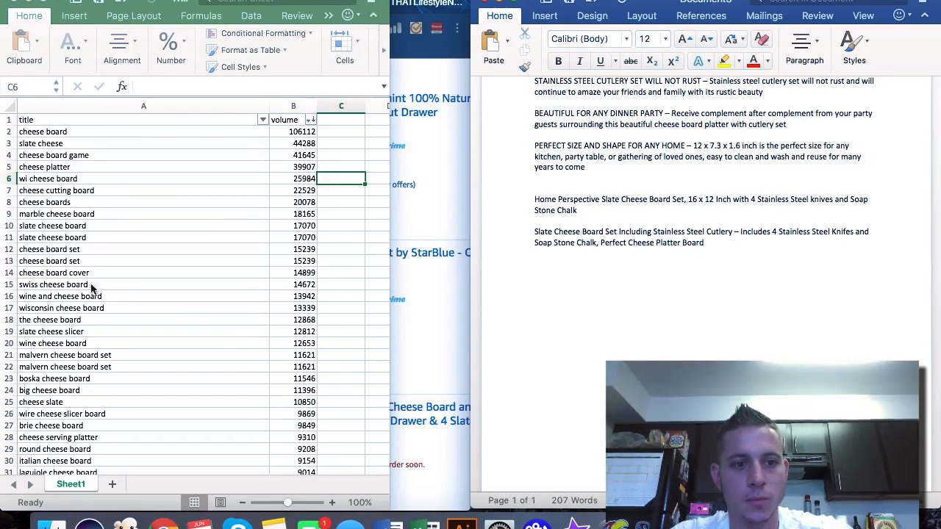
- Check further high-volume keywords in the workbook and extend the title with ", Brie, Wine and Cheese Board, Wisconsin"
{"action": "scroll", "coordinate": [120, 311], "scroll_direction": "down", "scroll_amount": 5}
{"action": "scroll", "coordinate": [120, 310], "scroll_direction": "down", "scroll_amount": 3}
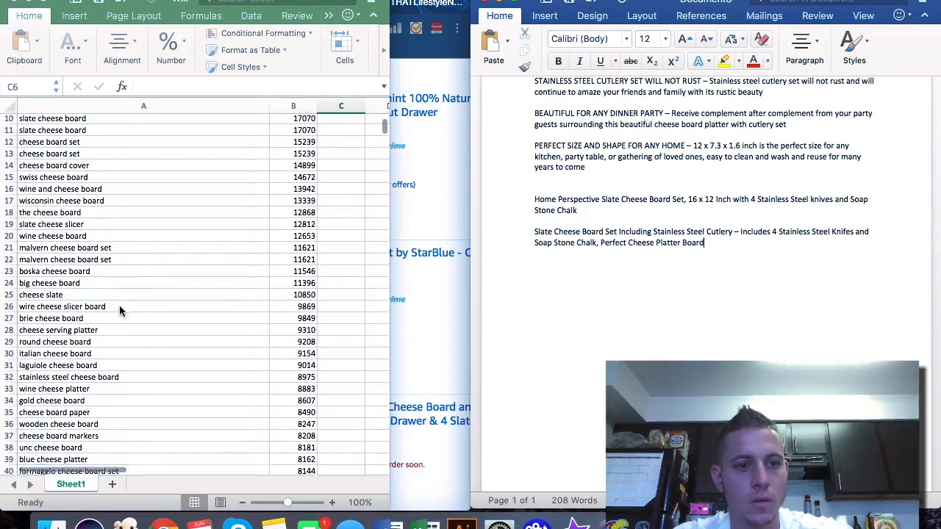
{"action": "scroll", "coordinate": [119, 311], "scroll_direction": "down", "scroll_amount": 1}
{"action": "scroll", "coordinate": [120, 307], "scroll_direction": "up", "scroll_amount": 1}
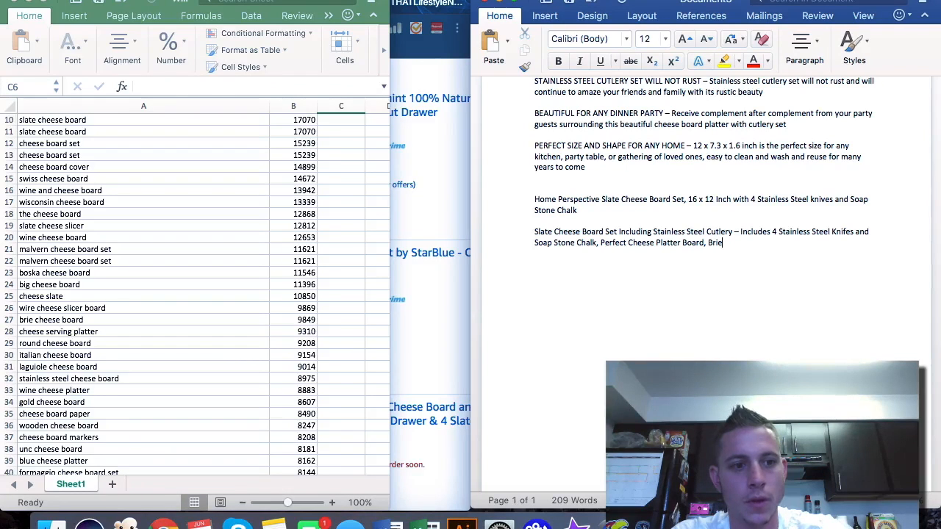
{"action": "type", "text": ", Wine and"}
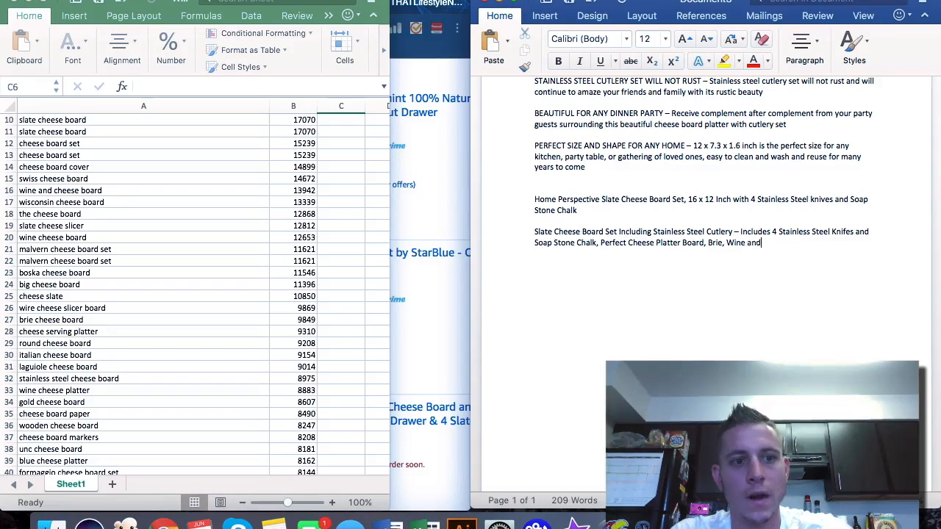
{"action": "type", "text": " Cheese Board, Wisconsin"}
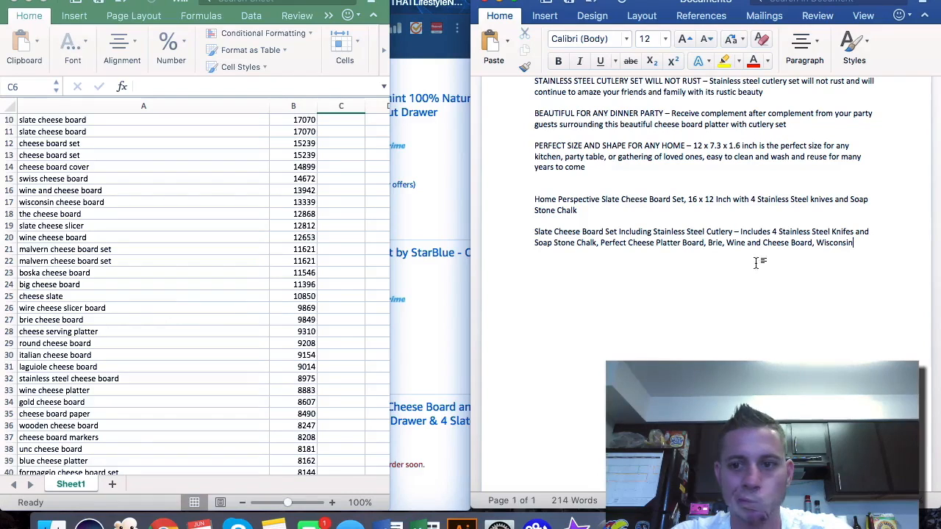
- Copy the whole new title from Word, open lettercount.com in the browser, and enlarge the browser window
{"action": "left_click_drag", "start_coordinate": [856, 242], "coordinate": [535, 231]}
{"action": "key", "text": "super+c"}
{"action": "left_click", "coordinate": [163, 524]}
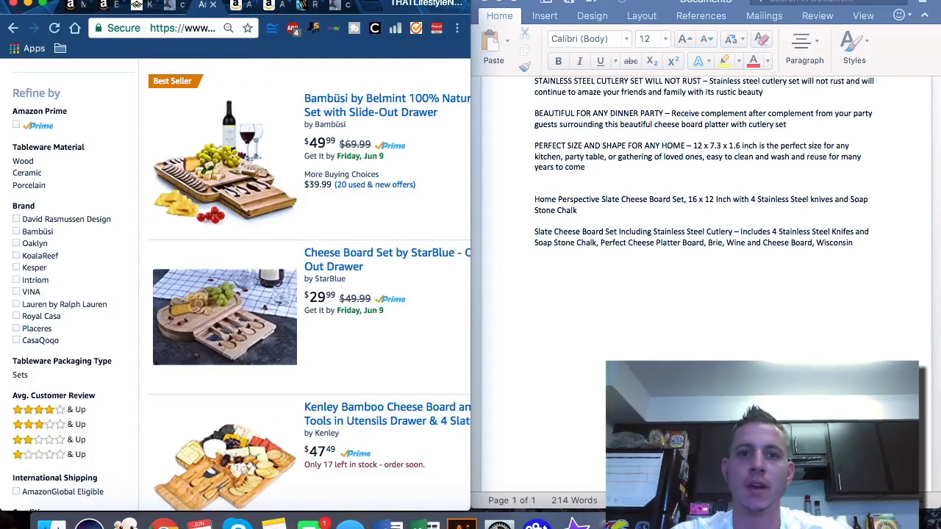
{"action": "key", "text": "super+l"}
{"action": "type", "text": "let"}
{"action": "key", "text": "Return"}
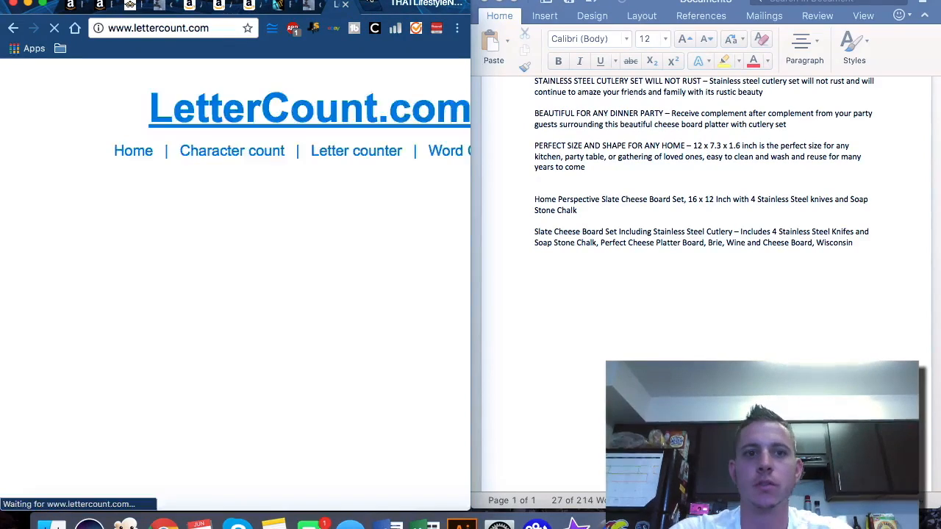
{"action": "double_click", "coordinate": [371, 2]}
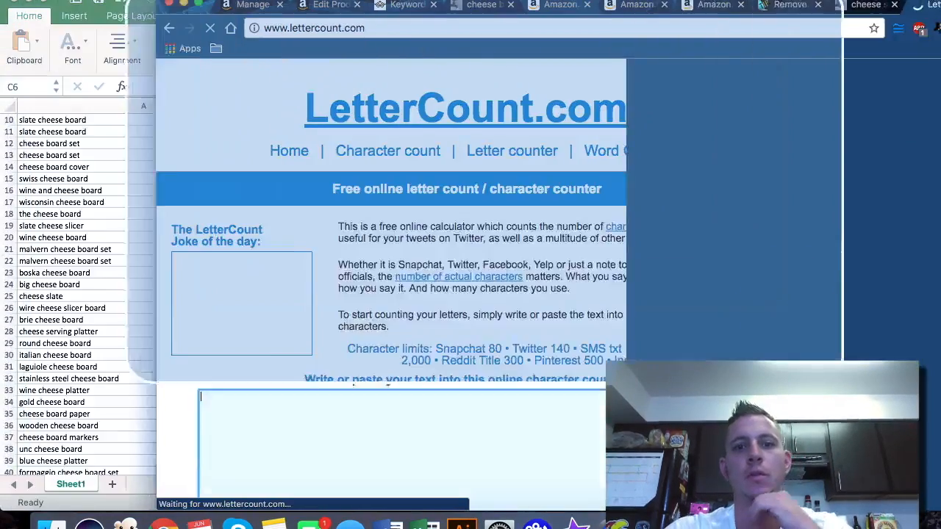
- Paste the new title into the online character counter and count its characters
{"action": "left_click", "coordinate": [299, 417]}
{"action": "key", "text": "super+v"}
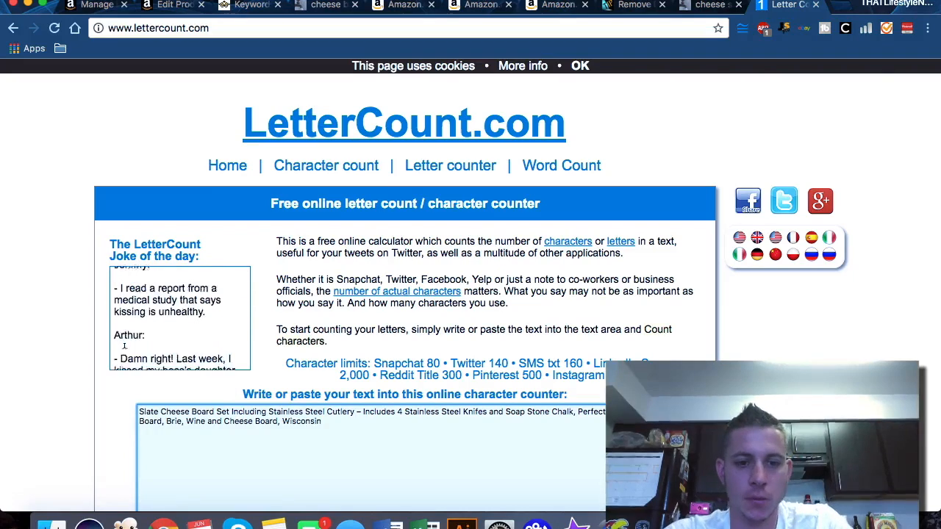
{"action": "scroll", "coordinate": [80, 374], "scroll_direction": "down", "scroll_amount": 3}
{"action": "left_click", "coordinate": [296, 351]}
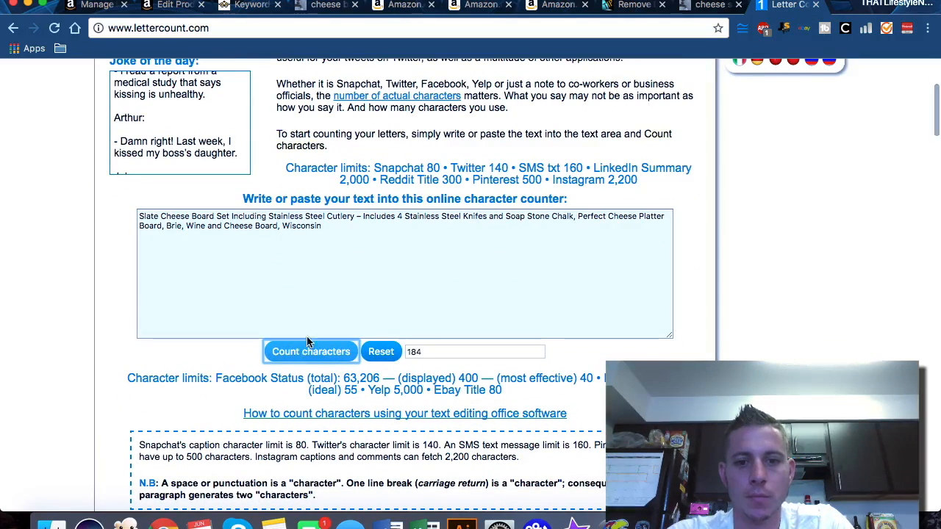
- Review more keywords in the Excel list, and insert "Serving" before "Board" in the title's "Wine and Cheese Board" phrase on LetterCount
{"action": "left_click", "coordinate": [347, 224]}
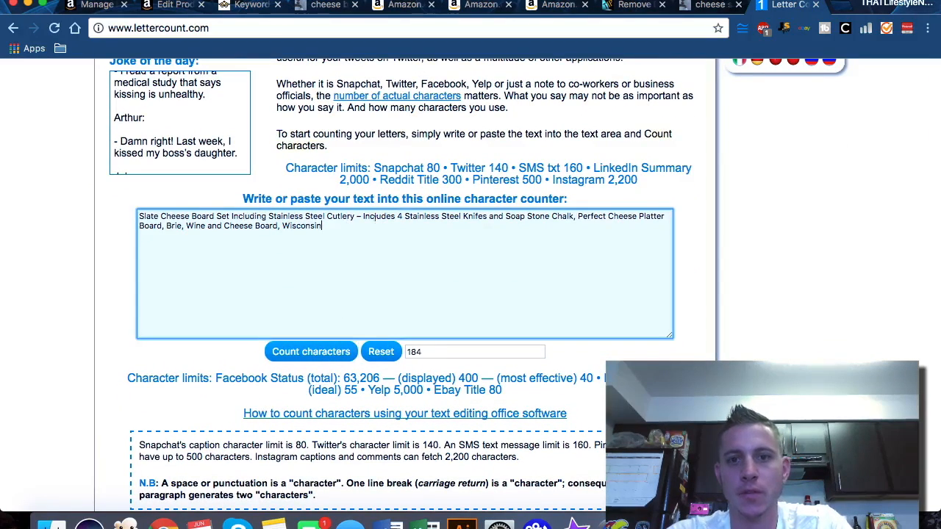
{"action": "left_click", "coordinate": [419, 524]}
{"action": "left_click", "coordinate": [126, 264]}
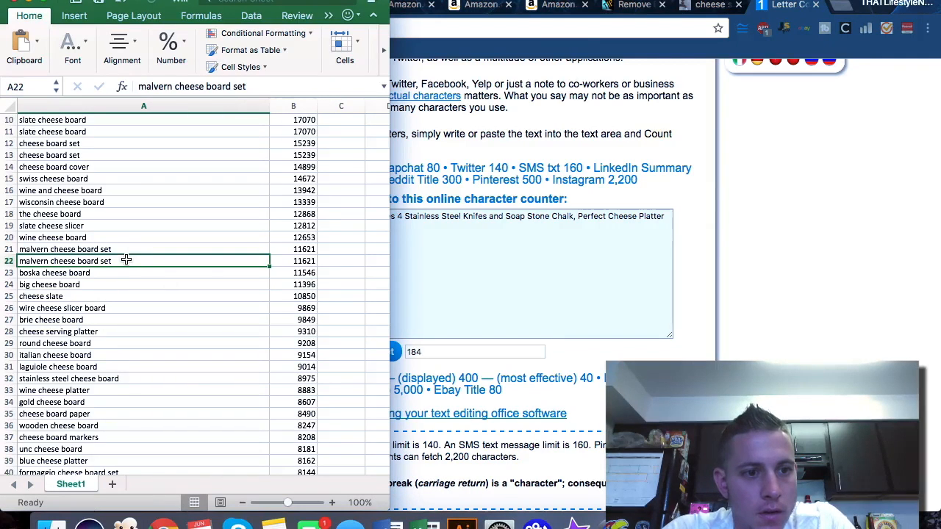
{"action": "scroll", "coordinate": [127, 263], "scroll_direction": "up", "scroll_amount": 1}
{"action": "scroll", "coordinate": [127, 261], "scroll_direction": "down", "scroll_amount": 1}
{"action": "scroll", "coordinate": [127, 260], "scroll_direction": "down", "scroll_amount": 7}
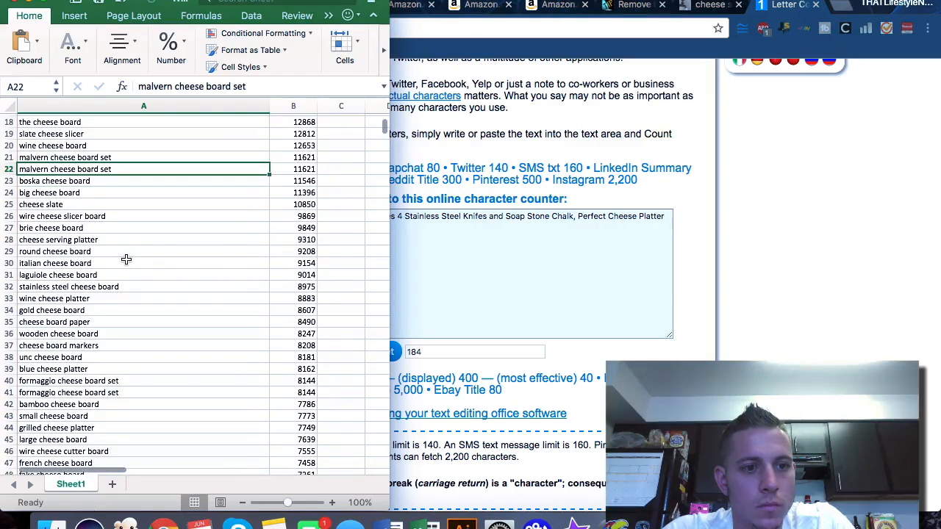
{"action": "left_click", "coordinate": [472, 239]}
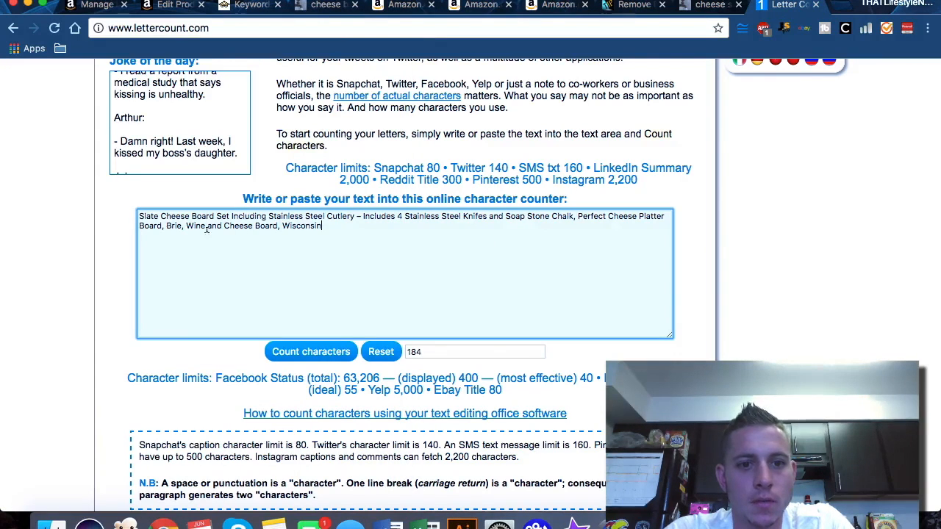
{"action": "type", "text": "Serving"}
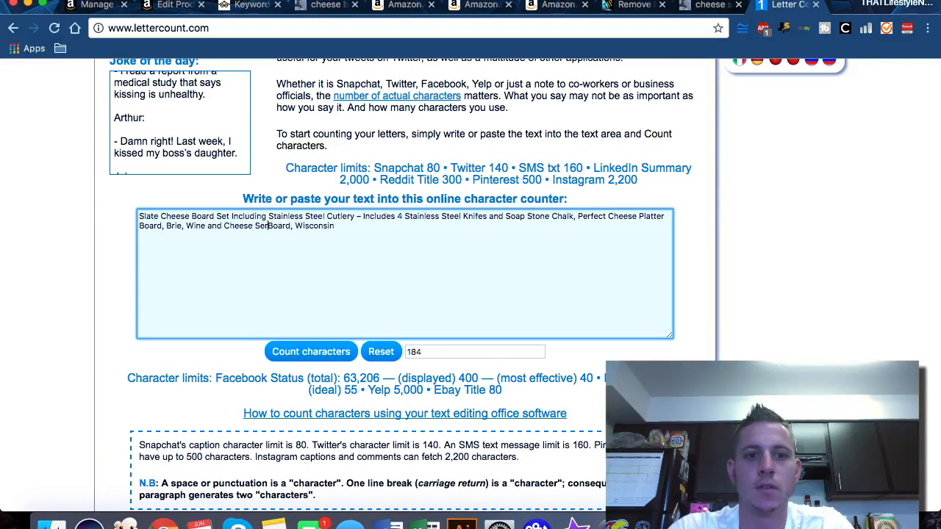
- Recount the title's characters, uncover the keyword workbook, and move "Brie" from before "Wine and Cheese Serving Board" to after "Wisconsin"
{"action": "left_click", "coordinate": [301, 352]}
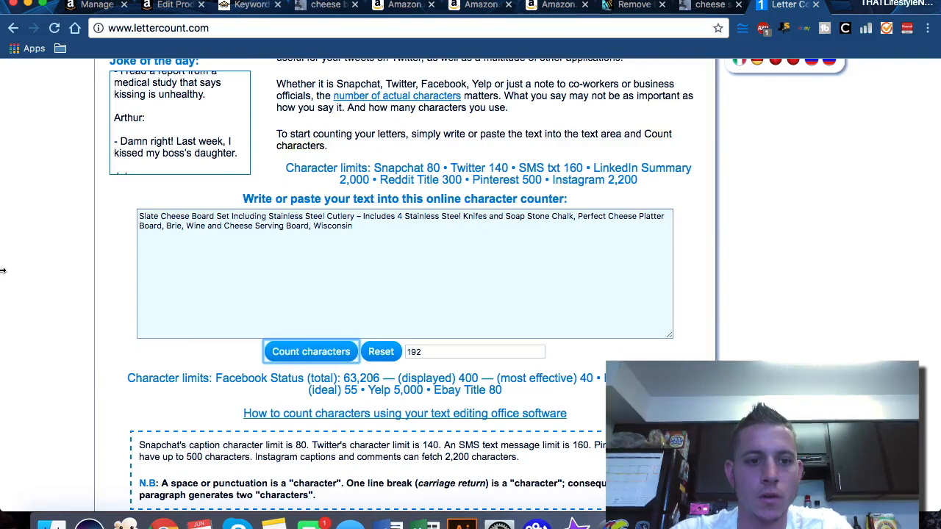
{"action": "left_click_drag", "start_coordinate": [2, 271], "coordinate": [242, 275]}
{"action": "left_click", "coordinate": [513, 221]}
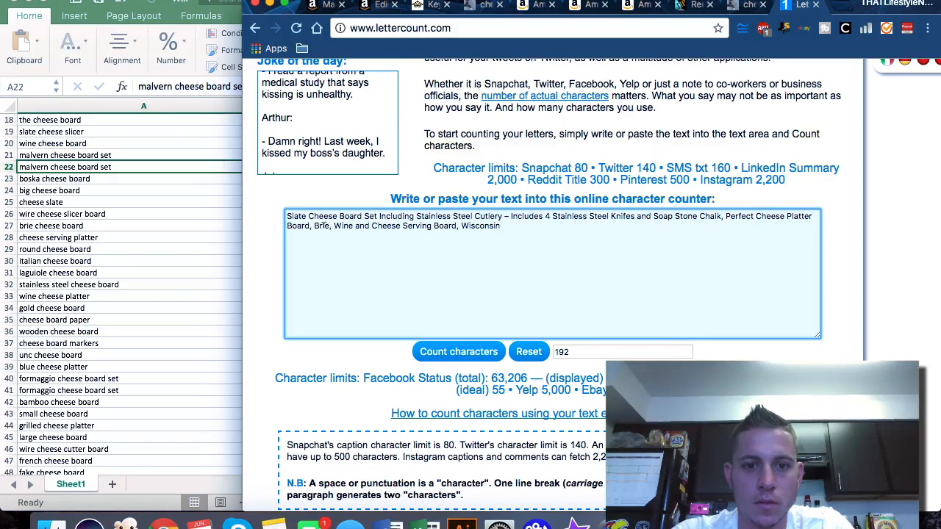
{"action": "double_click", "coordinate": [323, 226]}
{"action": "key", "text": "BackSpace"}
{"action": "key", "text": "BackSpace"}
{"action": "key", "text": "BackSpace"}
{"action": "left_click", "coordinate": [494, 225]}
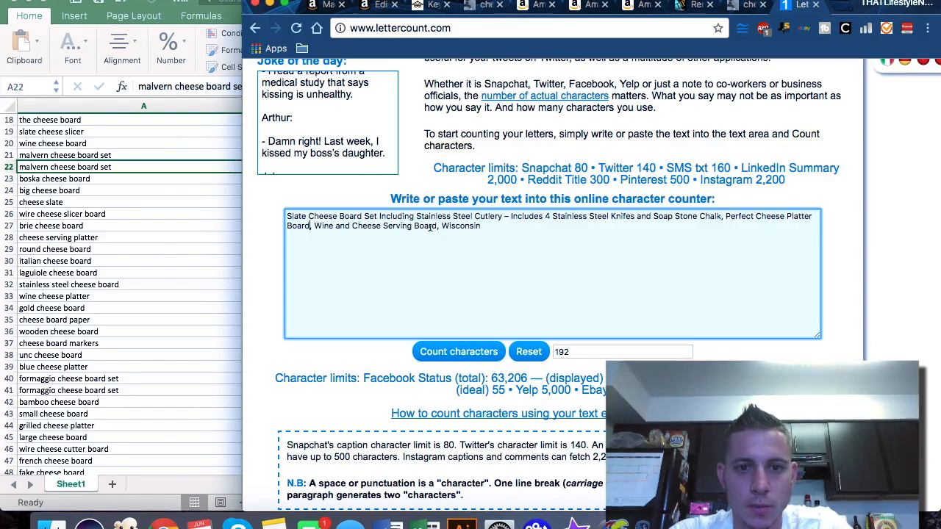
{"action": "type", "text": ", Brie,"}
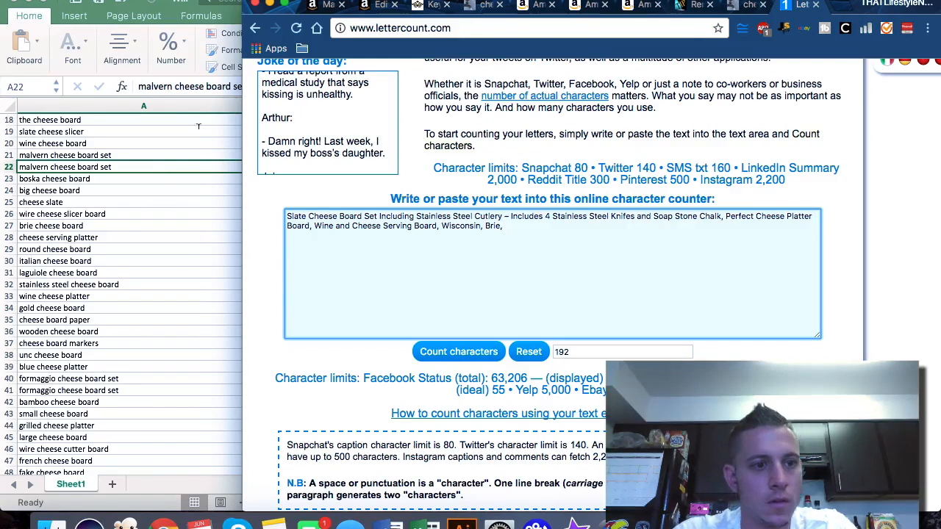
- Check the top keywords in the workbook, append "Swiss" to the title, recount its characters, and copy the whole title
{"action": "scroll", "coordinate": [105, 228], "scroll_direction": "up", "scroll_amount": 5}
{"action": "scroll", "coordinate": [105, 232], "scroll_direction": "up", "scroll_amount": 3}
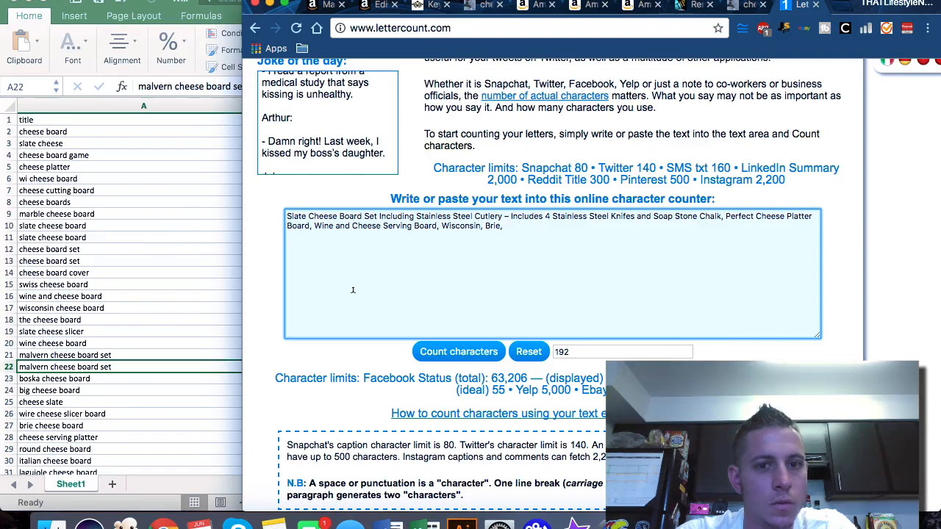
{"action": "type", "text": "Swiss"}
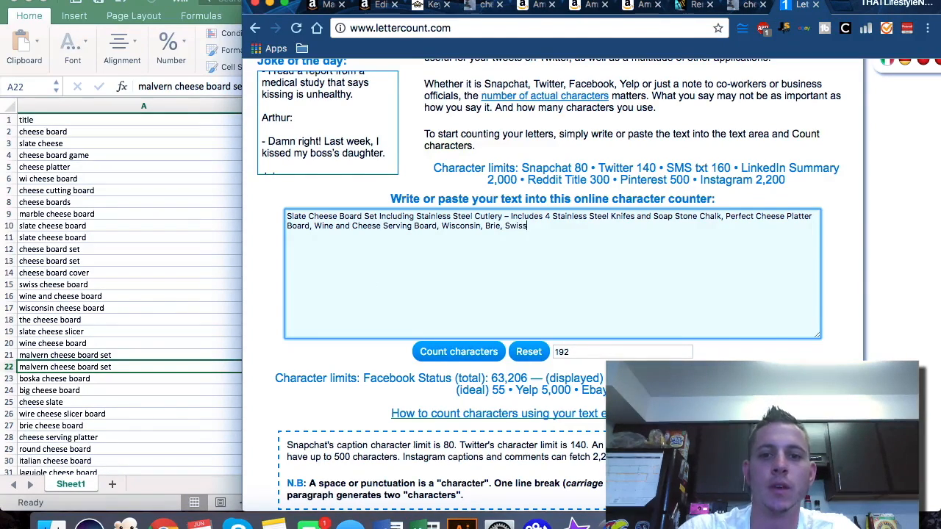
{"action": "left_click", "coordinate": [460, 358]}
{"action": "left_click_drag", "start_coordinate": [574, 253], "coordinate": [394, 73]}
- Return to the cheese board listing's edit page in Seller Central and replace the Product Name with the copied title
{"action": "left_click", "coordinate": [330, 6]}
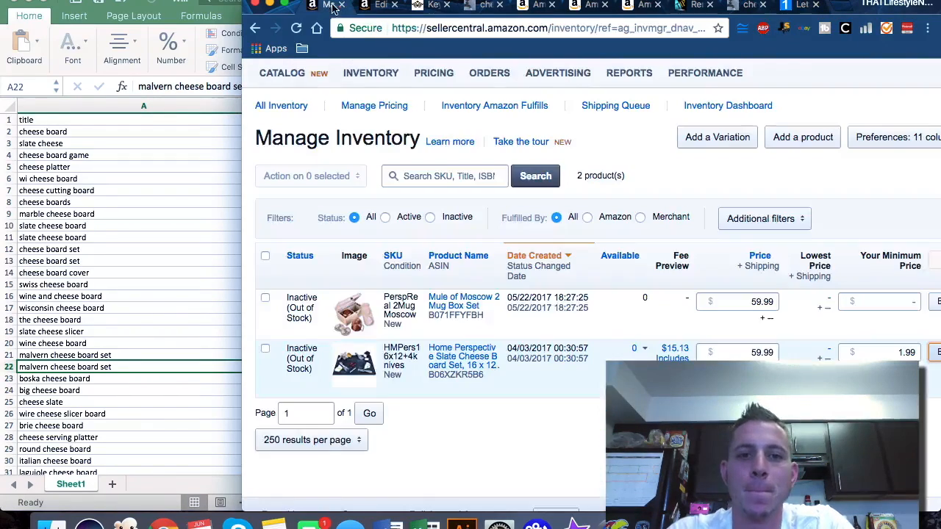
{"action": "left_click_drag", "start_coordinate": [378, 1], "coordinate": [266, 1]}
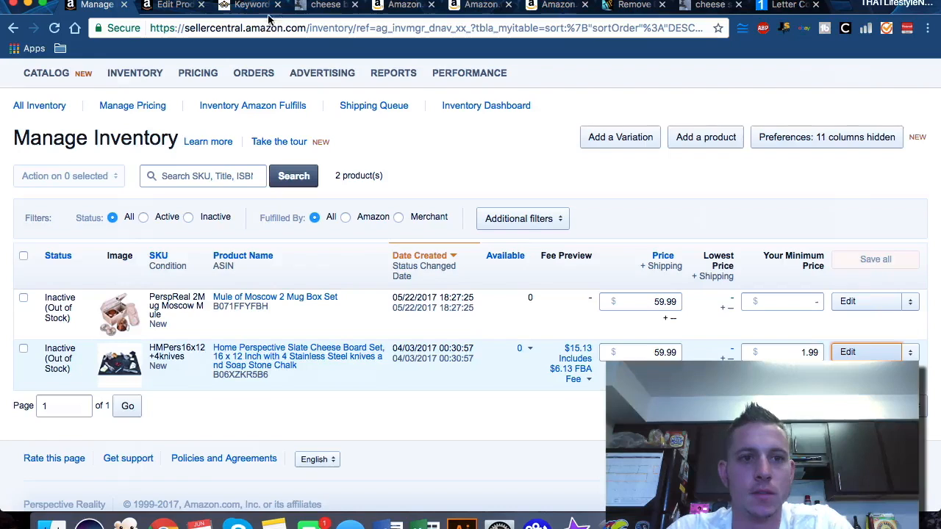
{"action": "left_click", "coordinate": [171, 4]}
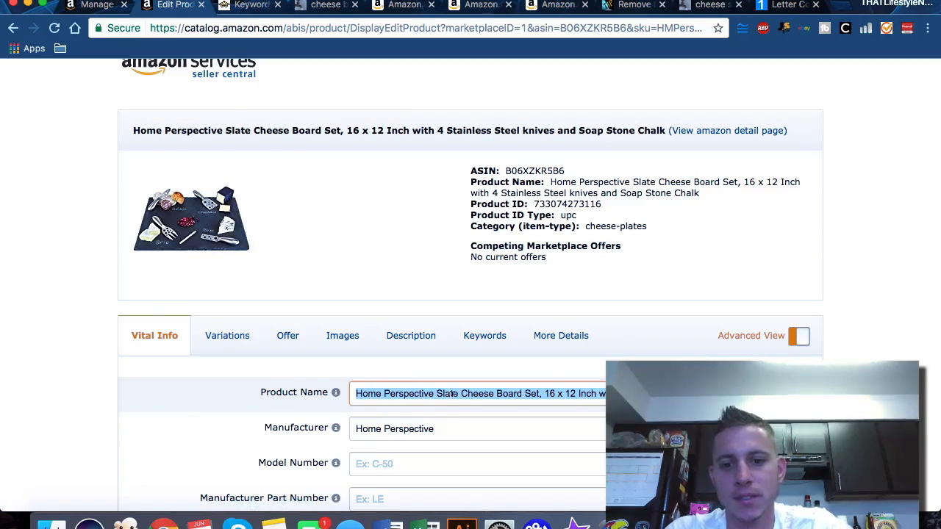
{"action": "key", "text": "super+v"}
{"action": "key", "text": "super+a"}
{"action": "key", "text": "super+v"}
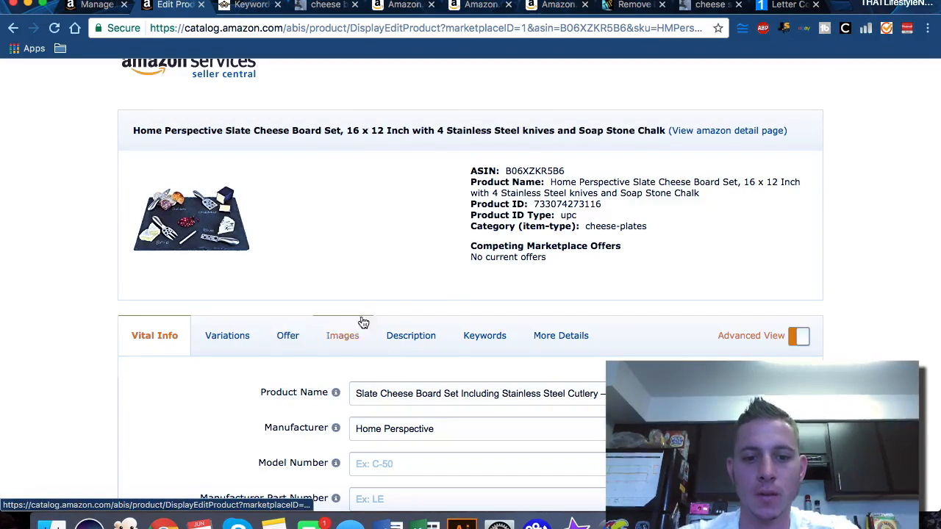
- Review the listing's Vital Info, Variations, Offer, Description and Keywords sections
{"action": "scroll", "coordinate": [493, 274], "scroll_direction": "down", "scroll_amount": 5}
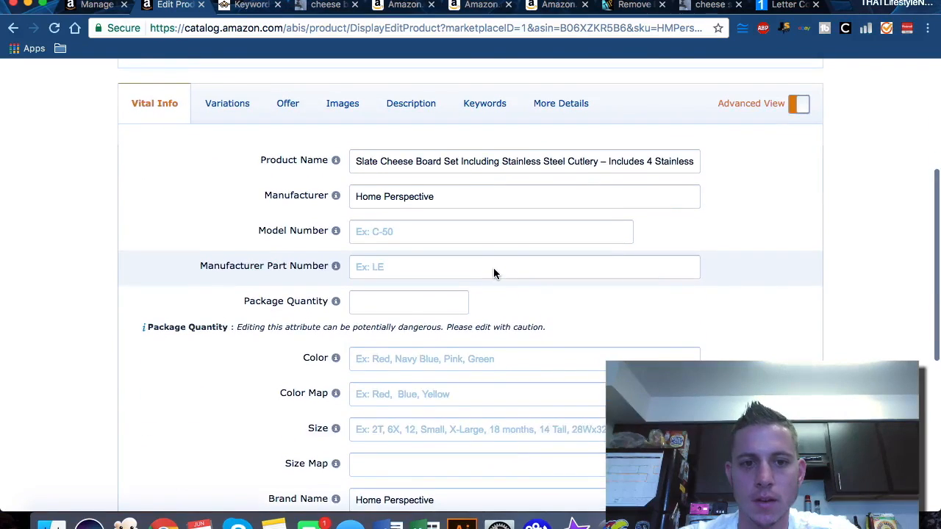
{"action": "scroll", "coordinate": [493, 274], "scroll_direction": "down", "scroll_amount": 5}
{"action": "scroll", "coordinate": [224, 247], "scroll_direction": "up", "scroll_amount": 3}
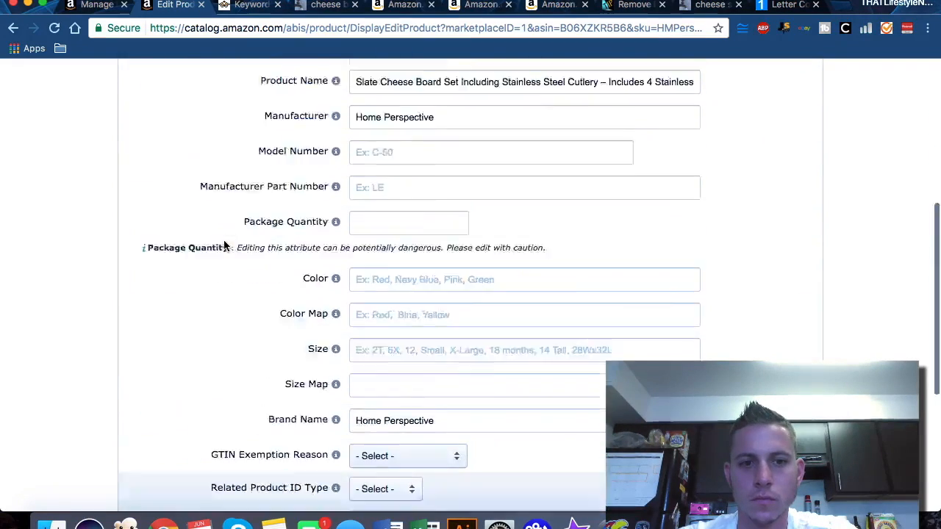
{"action": "scroll", "coordinate": [224, 247], "scroll_direction": "up", "scroll_amount": 6}
{"action": "left_click", "coordinate": [224, 358]}
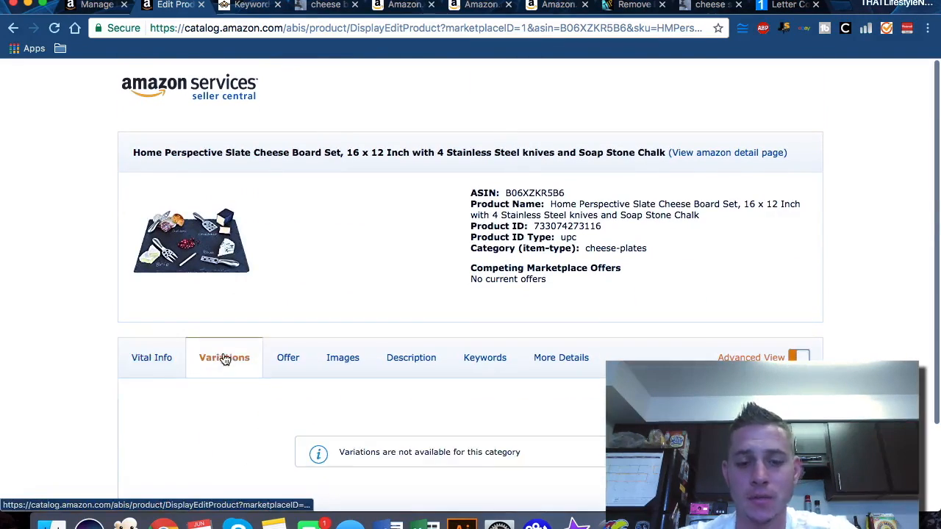
{"action": "left_click", "coordinate": [311, 357]}
{"action": "scroll", "coordinate": [336, 331], "scroll_direction": "down", "scroll_amount": 2}
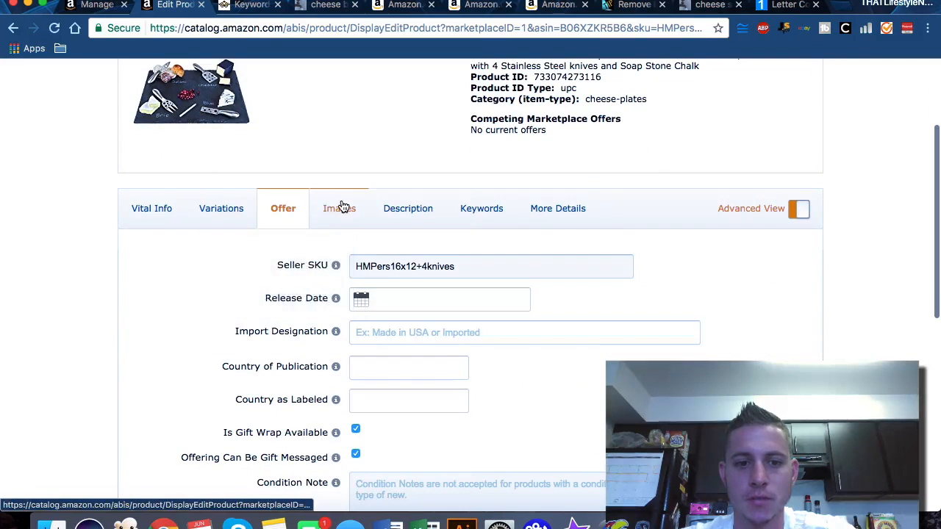
{"action": "scroll", "coordinate": [259, 334], "scroll_direction": "down", "scroll_amount": 2}
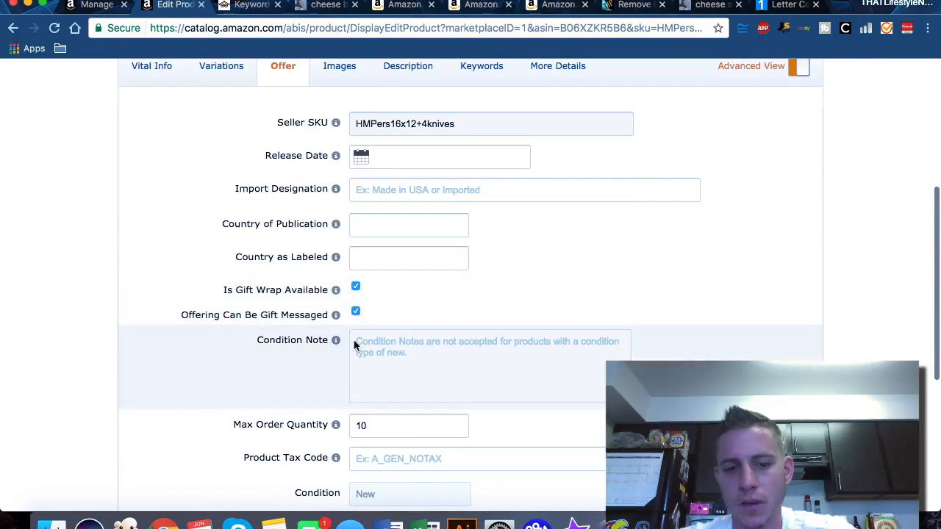
{"action": "scroll", "coordinate": [218, 245], "scroll_direction": "up", "scroll_amount": 3}
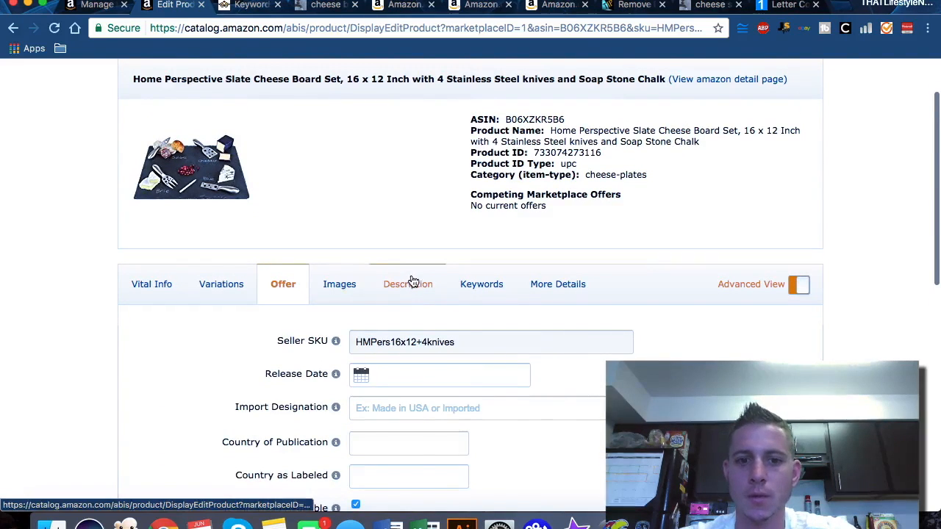
{"action": "left_click", "coordinate": [413, 284]}
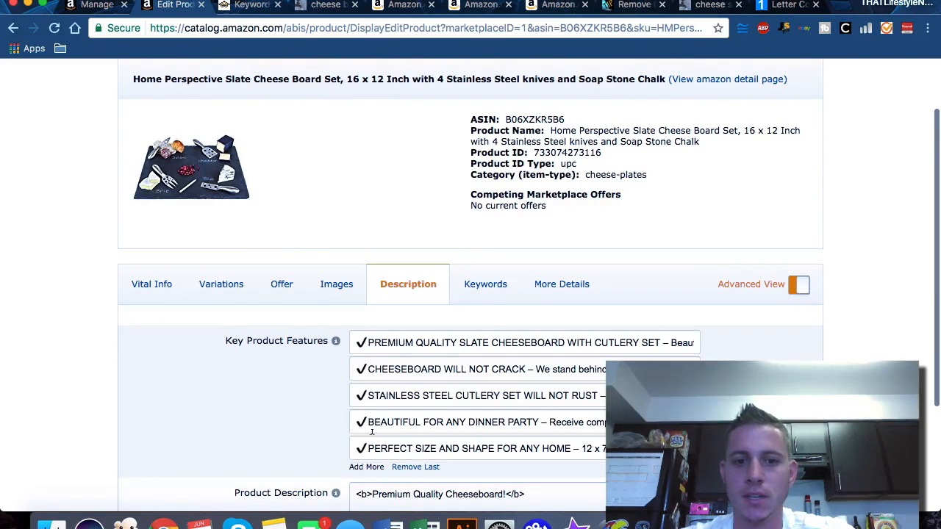
{"action": "left_click", "coordinate": [485, 283]}
{"action": "scroll", "coordinate": [271, 354], "scroll_direction": "down", "scroll_amount": 1}
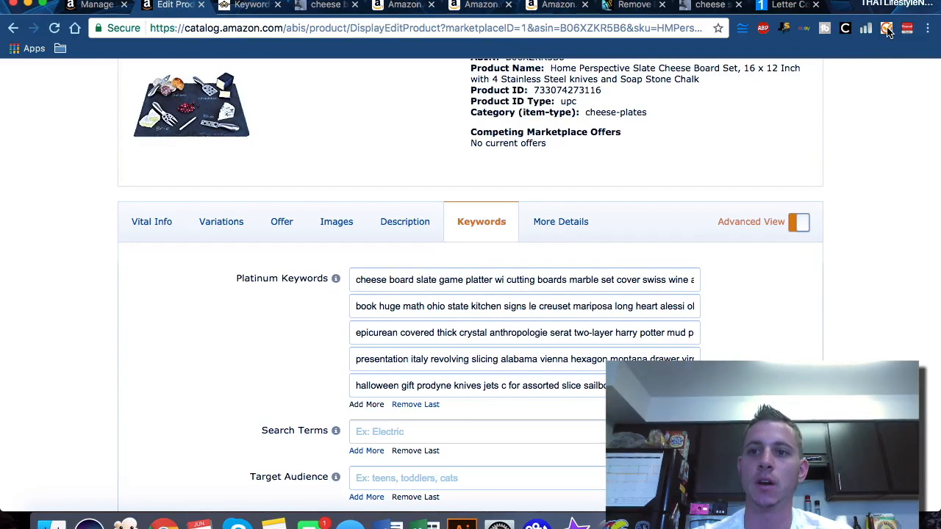
- Open the KW Index Checker extension and clear the old keywords from Rows 1 to 5
{"action": "left_click", "coordinate": [887, 28]}
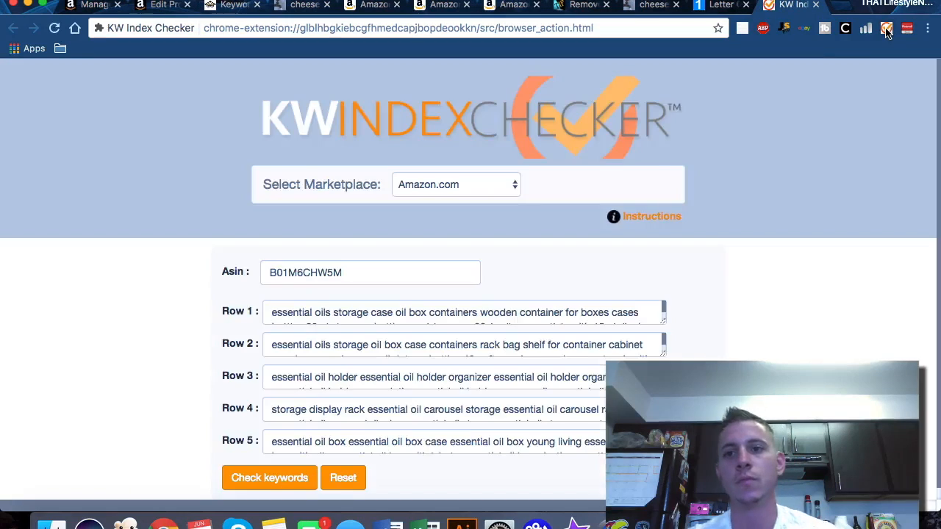
{"action": "left_click", "coordinate": [489, 311]}
{"action": "key", "text": "super+a"}
{"action": "key", "text": "BackSpace"}
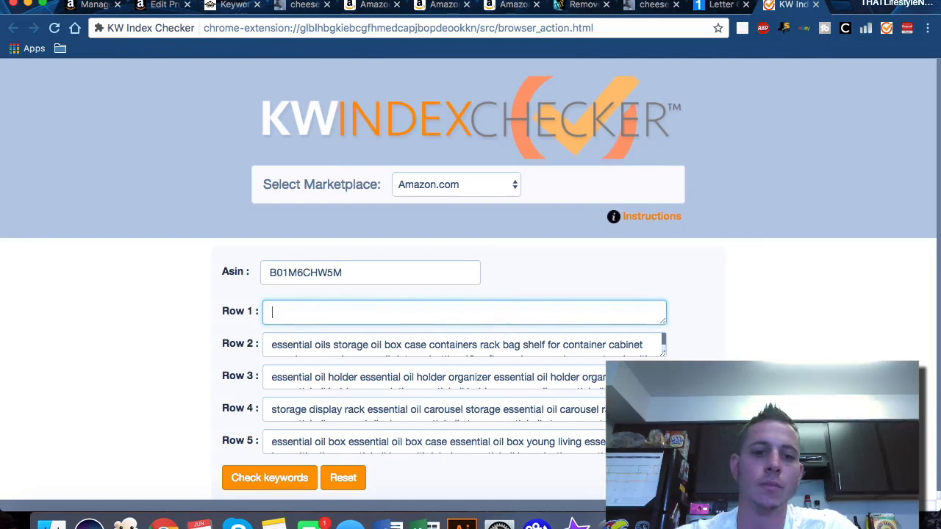
{"action": "left_click", "coordinate": [497, 344]}
{"action": "key", "text": "super+a"}
{"action": "key", "text": "BackSpace"}
{"action": "left_click", "coordinate": [509, 371]}
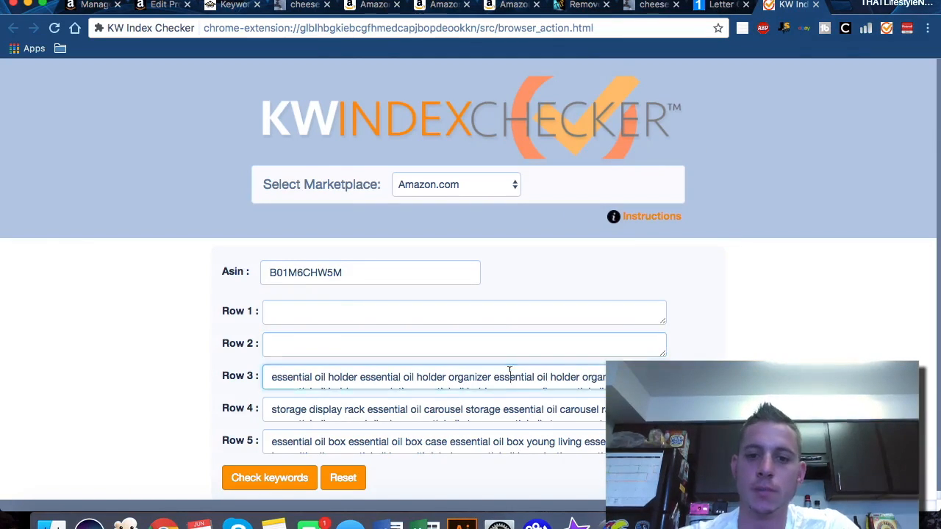
{"action": "key", "text": "super+a"}
{"action": "key", "text": "BackSpace"}
{"action": "left_click", "coordinate": [490, 398]}
{"action": "key", "text": "super+a"}
{"action": "key", "text": "BackSpace"}
{"action": "left_click", "coordinate": [460, 439]}
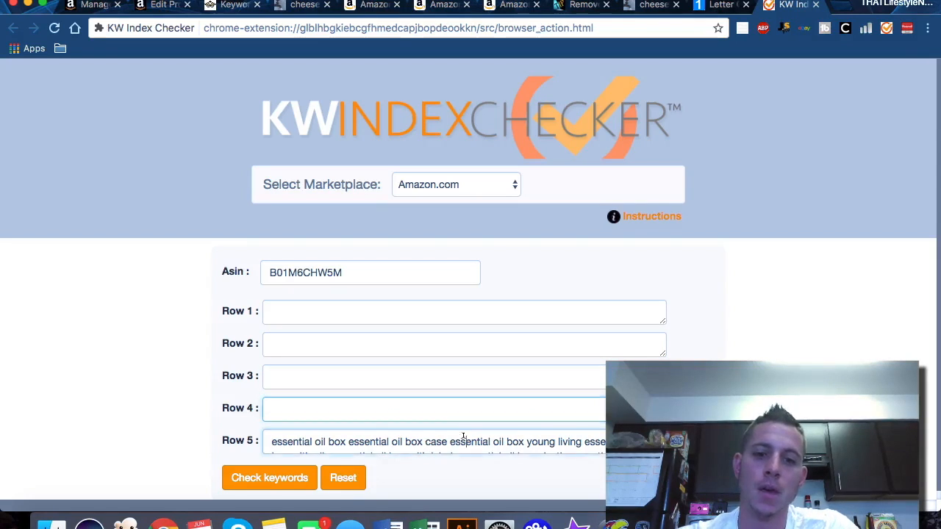
{"action": "key", "text": "super+a"}
{"action": "key", "text": "BackSpace"}
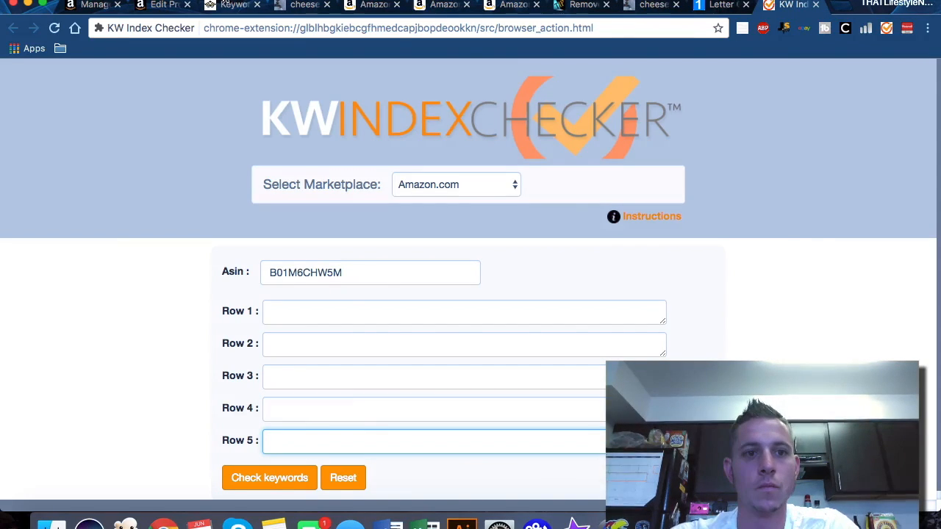
- Copy the listing's first Platinum Keywords entry into Row 1 of the KW Index Checker
{"action": "left_click", "coordinate": [162, 6]}
{"action": "left_click", "coordinate": [374, 272]}
{"action": "key", "text": "super+a"}
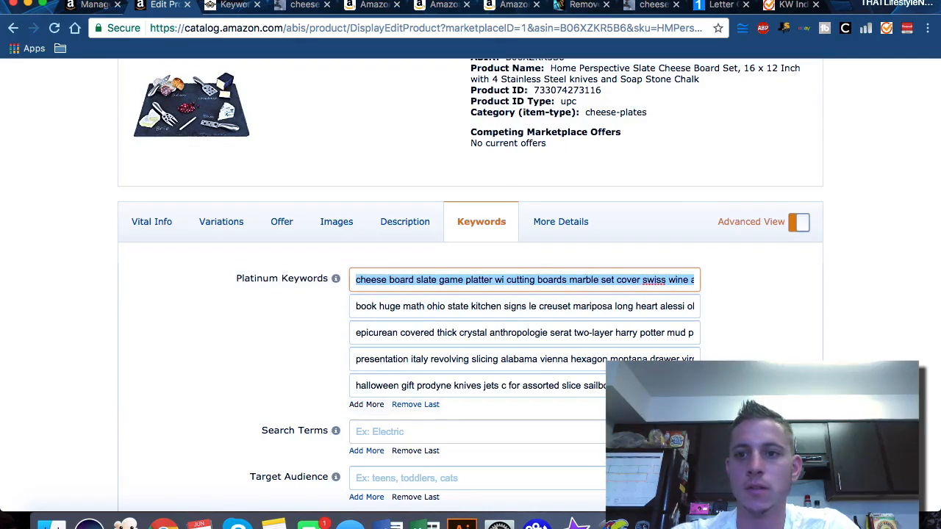
{"action": "left_click", "coordinate": [792, 6]}
{"action": "left_click", "coordinate": [399, 312]}
{"action": "key", "text": "super+v"}
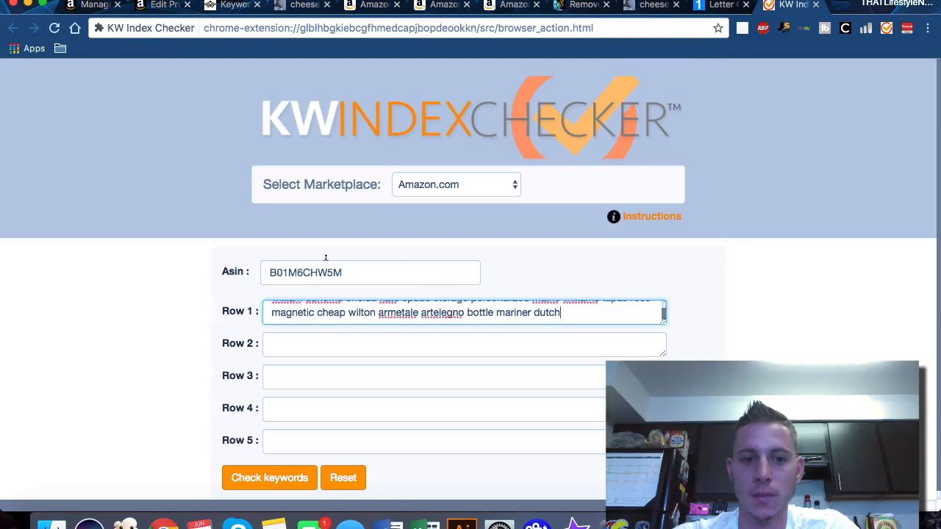
- Copy the cheese board's ASIN from the listing and set the KW Index Checker's Asin to B06XZKR5B6
{"action": "left_click", "coordinate": [152, 7]}
{"action": "scroll", "coordinate": [519, 164], "scroll_direction": "up", "scroll_amount": 2}
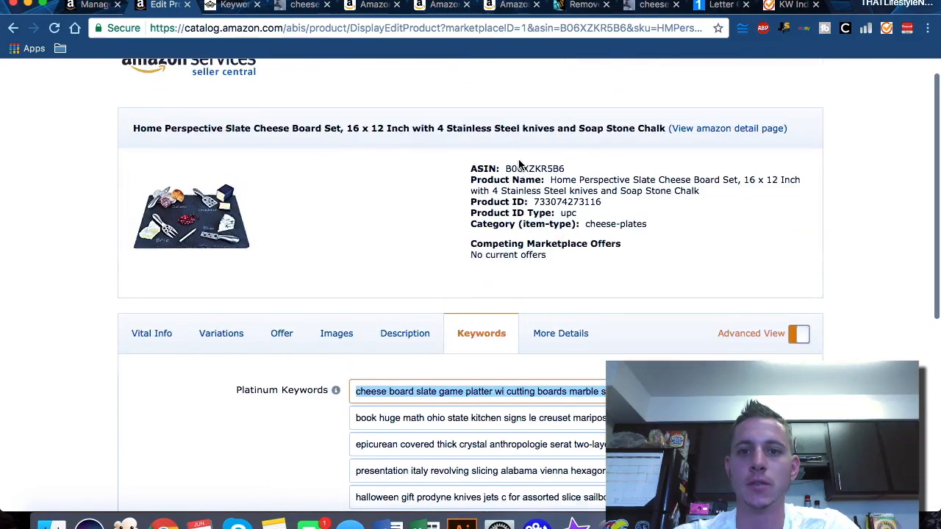
{"action": "double_click", "coordinate": [540, 169]}
{"action": "key", "text": "super+c"}
{"action": "left_click", "coordinate": [790, 6]}
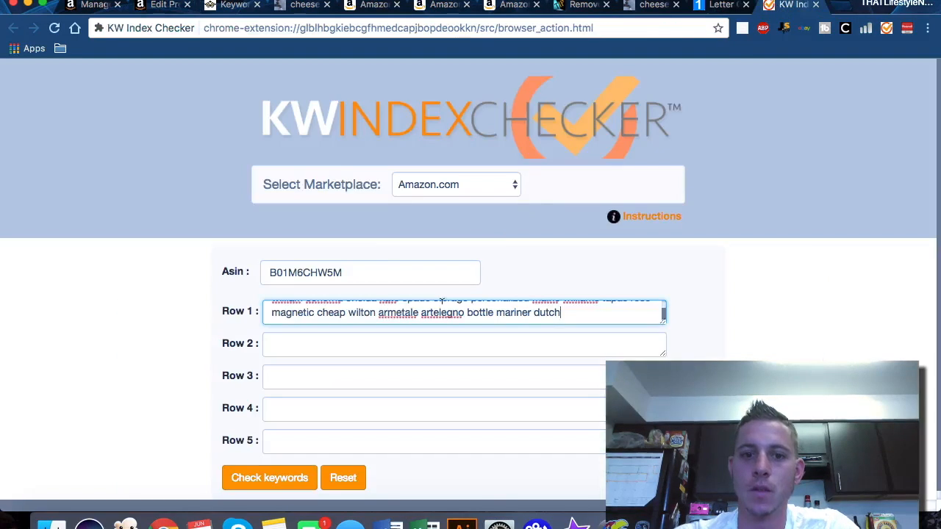
{"action": "double_click", "coordinate": [395, 266]}
{"action": "key", "text": "super+v"}
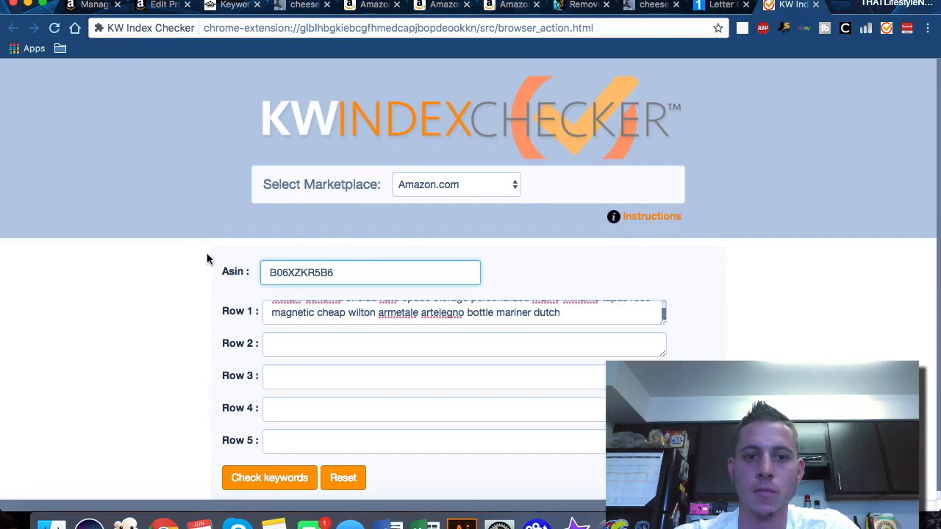
{"action": "scroll", "coordinate": [184, 256], "scroll_direction": "down", "scroll_amount": 1}
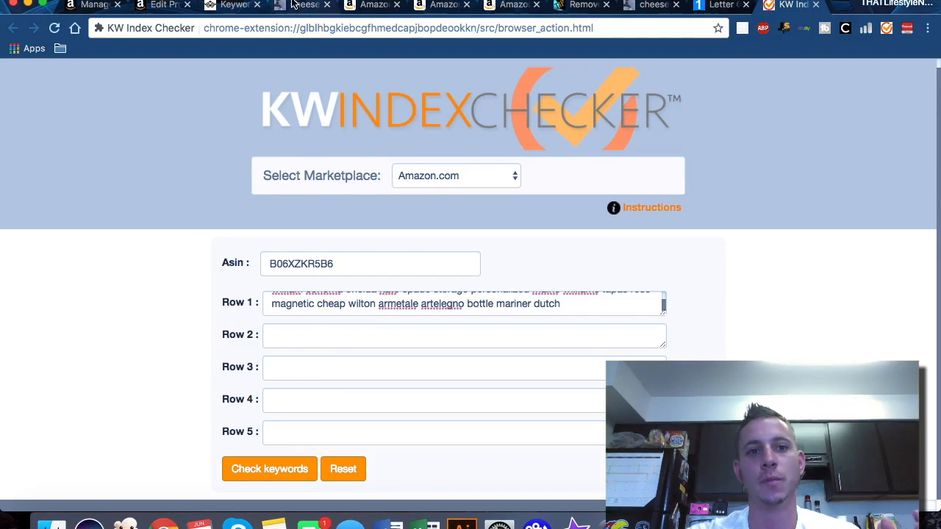
- Return to the listing's keywords and add Search Terms fields until there are five
{"action": "left_click", "coordinate": [160, 6]}
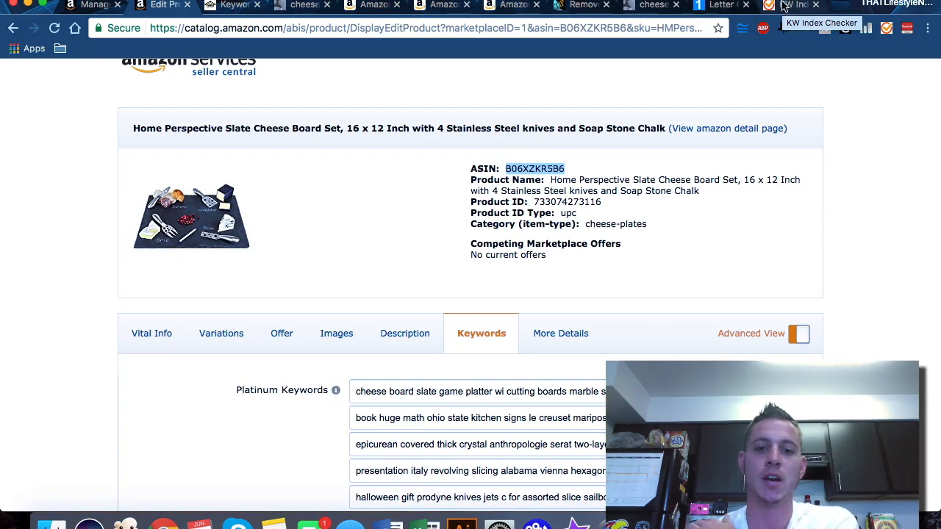
{"action": "scroll", "coordinate": [196, 318], "scroll_direction": "down", "scroll_amount": 3}
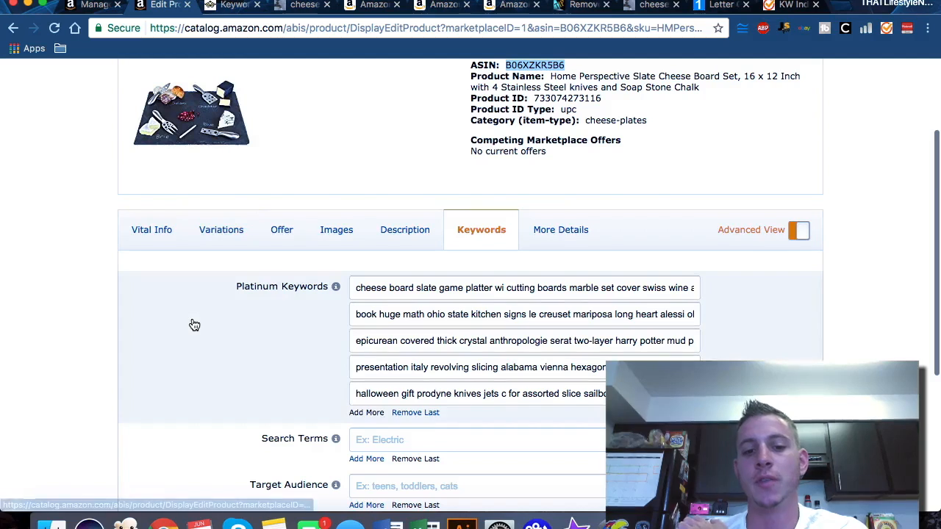
{"action": "scroll", "coordinate": [194, 325], "scroll_direction": "down", "scroll_amount": 1}
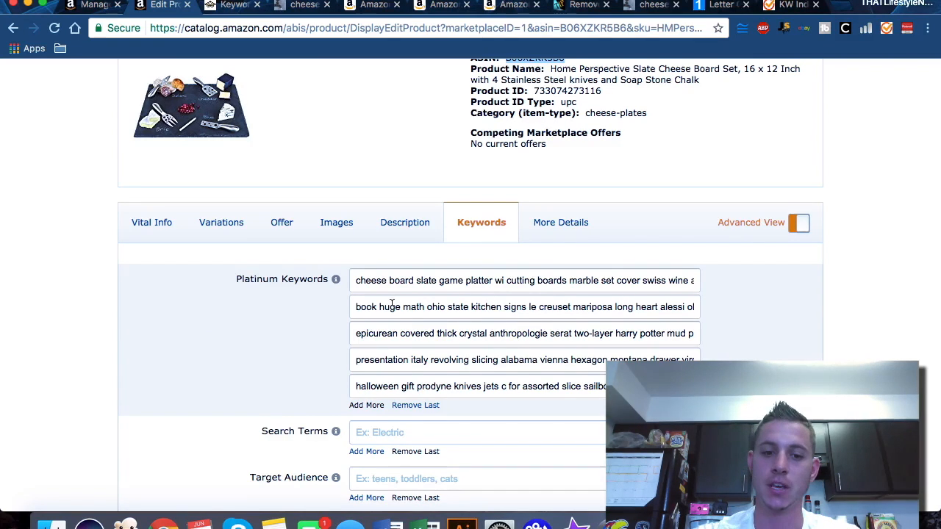
{"action": "scroll", "coordinate": [251, 359], "scroll_direction": "down", "scroll_amount": 3}
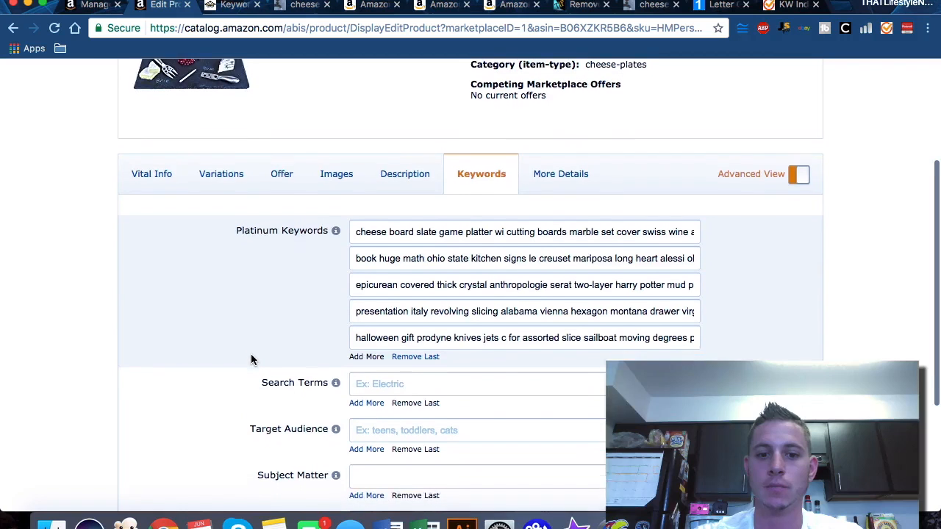
{"action": "left_click", "coordinate": [370, 395]}
{"action": "left_click", "coordinate": [362, 422]}
{"action": "scroll", "coordinate": [363, 423], "scroll_direction": "down", "scroll_amount": 1}
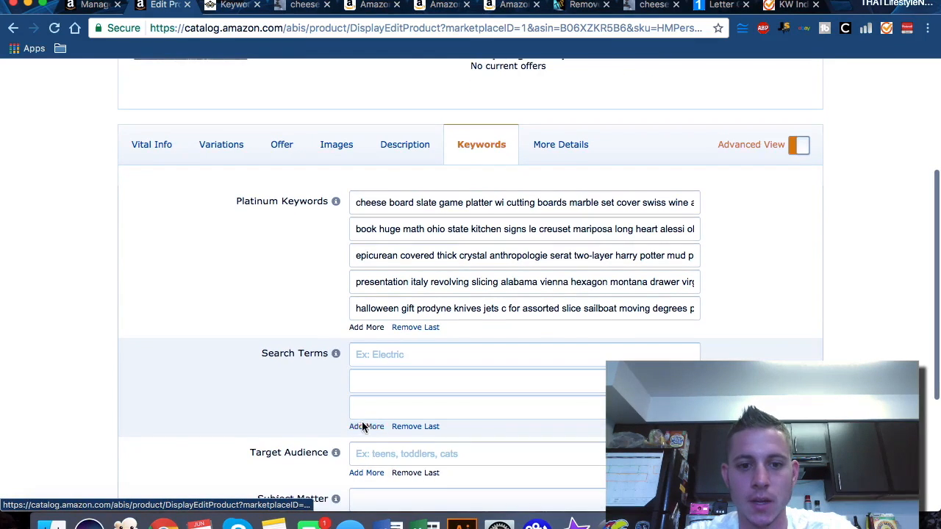
{"action": "left_click", "coordinate": [365, 454]}
- Move the first two Platinum Keywords entries into the first two Search Terms fields
{"action": "left_click", "coordinate": [479, 203]}
{"action": "key", "text": "ctrl+a"}
{"action": "key", "text": "ctrl+x"}
{"action": "left_click", "coordinate": [413, 352]}
{"action": "key", "text": "ctrl+v"}
{"action": "left_click", "coordinate": [427, 233]}
{"action": "key", "text": "ctrl+a"}
{"action": "key", "text": "ctrl+x"}
{"action": "left_click", "coordinate": [415, 381]}
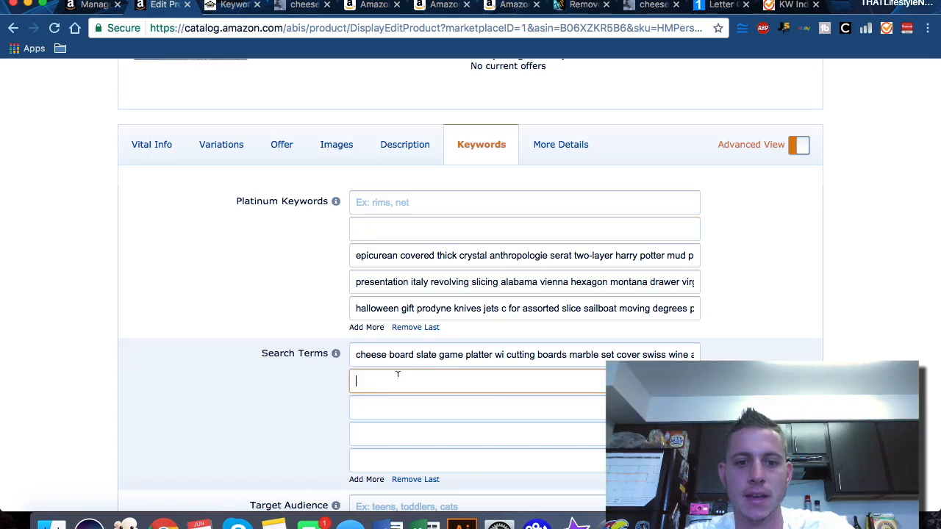
{"action": "key", "text": "ctrl+v"}
- Move the third, fourth and fifth Platinum Keywords entries into the matching remaining Search Terms fields
{"action": "left_click", "coordinate": [414, 262]}
{"action": "key", "text": "ctrl+a"}
{"action": "key", "text": "ctrl+x"}
{"action": "left_click", "coordinate": [391, 401]}
{"action": "key", "text": "ctrl+v"}
{"action": "left_click", "coordinate": [414, 283]}
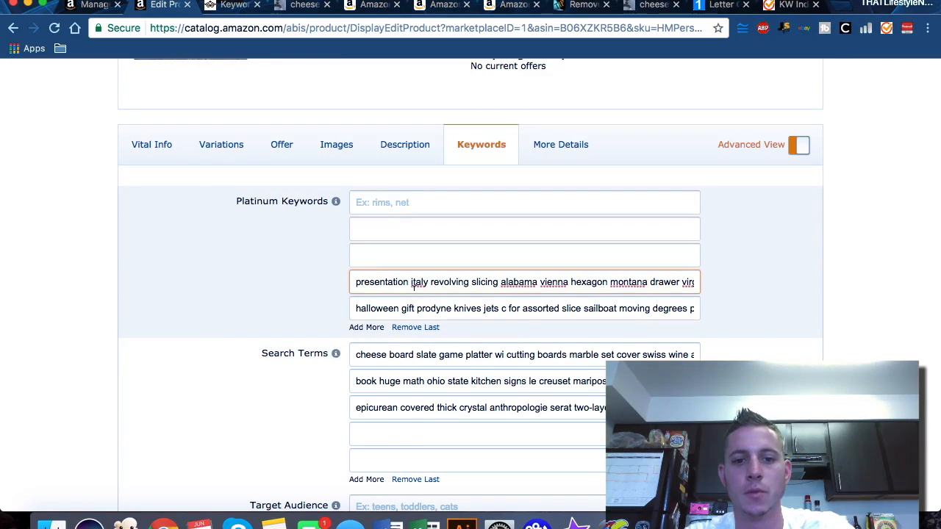
{"action": "key", "text": "ctrl+a"}
{"action": "key", "text": "ctrl+x"}
{"action": "left_click", "coordinate": [410, 431]}
{"action": "key", "text": "ctrl+v"}
{"action": "left_click", "coordinate": [399, 308]}
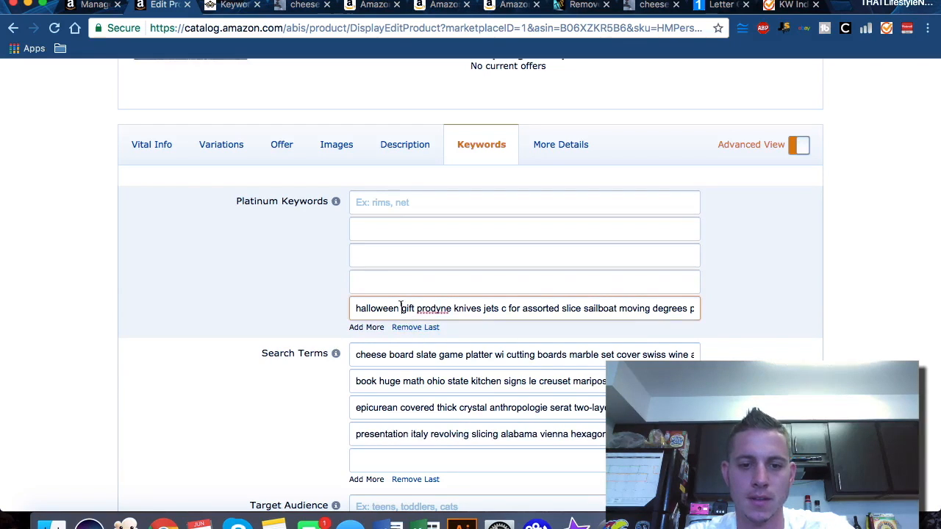
{"action": "key", "text": "ctrl+a"}
{"action": "key", "text": "ctrl+x"}
{"action": "left_click", "coordinate": [403, 458]}
{"action": "key", "text": "ctrl+v"}
- Remove the empty extra Platinum Keywords fields until only one is left
{"action": "left_click", "coordinate": [415, 327]}
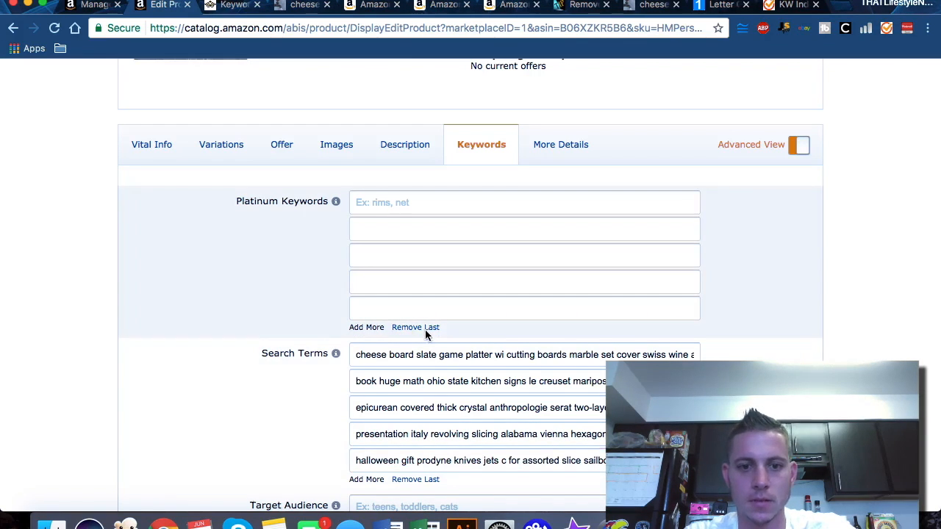
{"action": "left_click", "coordinate": [414, 300]}
{"action": "left_click", "coordinate": [416, 274]}
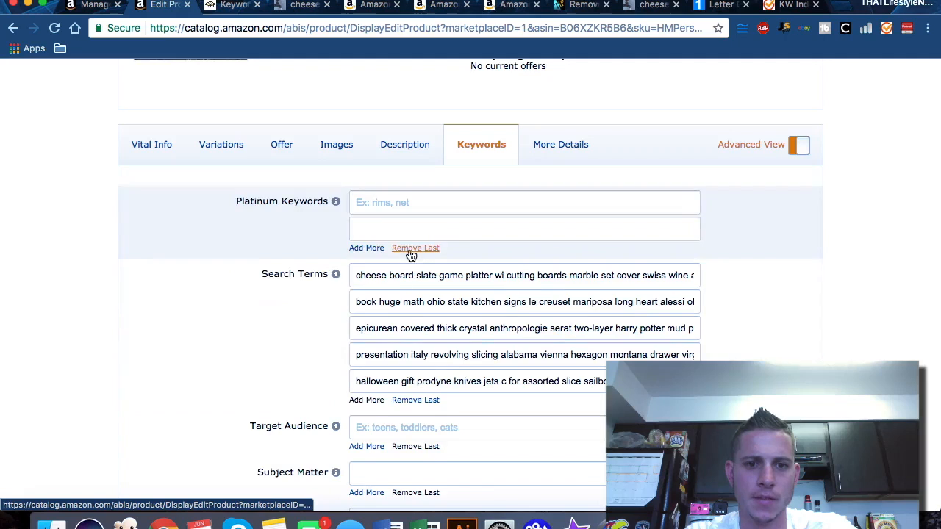
{"action": "left_click", "coordinate": [409, 247]}
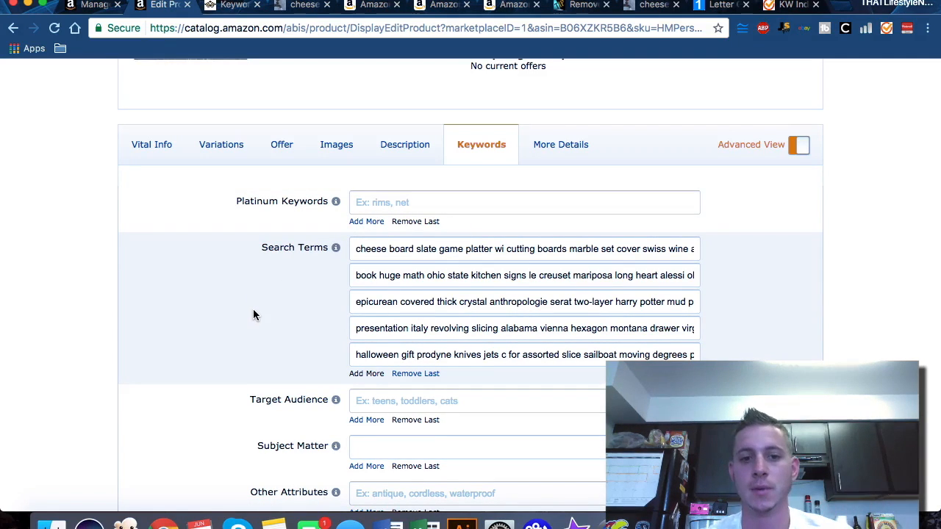
- Set the first Target Audience entry to adults and add Target Audience fields until there are five
{"action": "scroll", "coordinate": [253, 310], "scroll_direction": "down", "scroll_amount": 1}
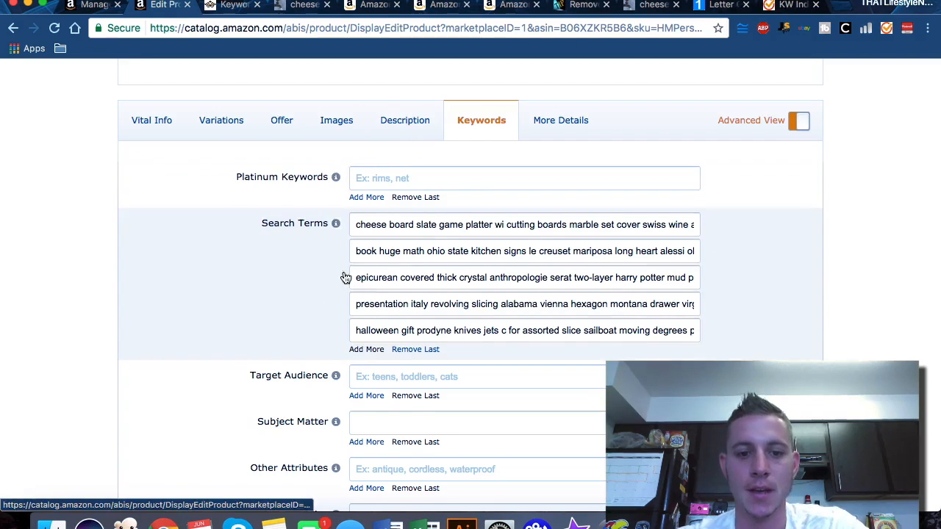
{"action": "scroll", "coordinate": [365, 241], "scroll_direction": "down", "scroll_amount": 3}
{"action": "left_click", "coordinate": [396, 283]}
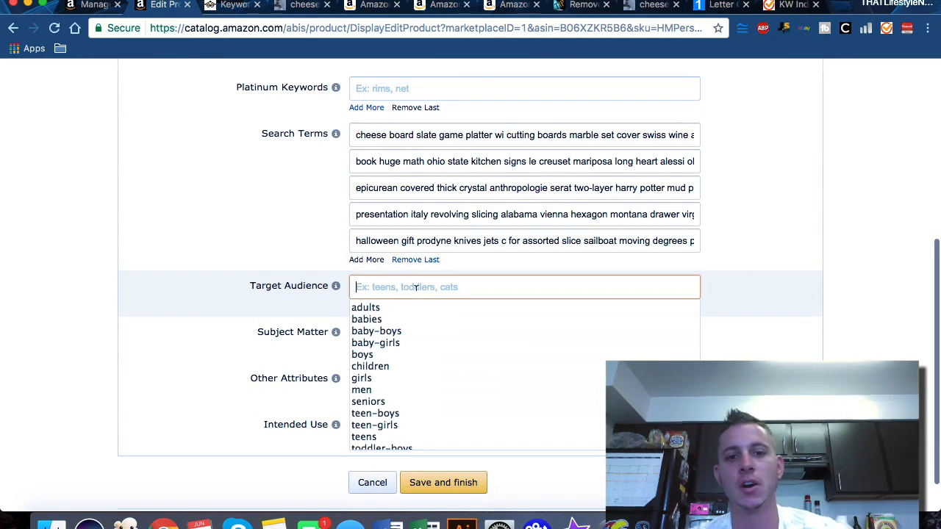
{"action": "left_click", "coordinate": [383, 307]}
{"action": "left_click", "coordinate": [374, 307]}
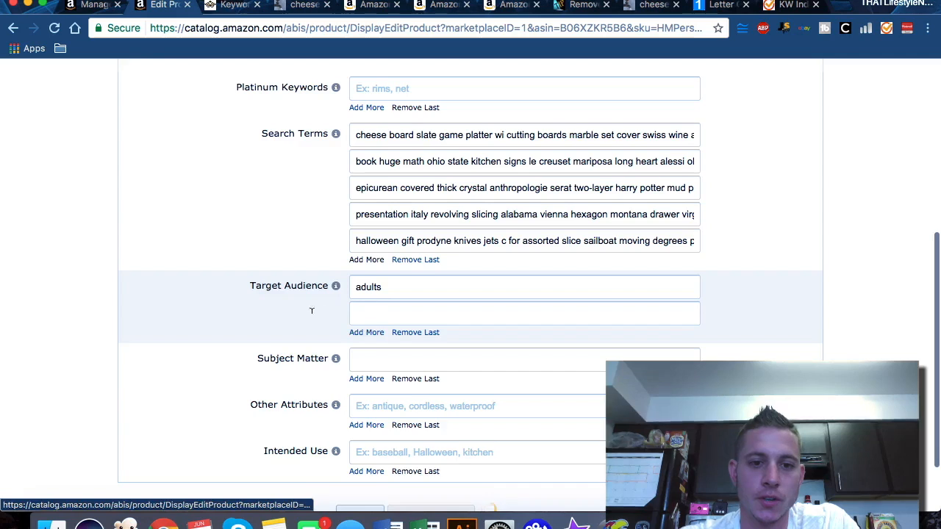
{"action": "scroll", "coordinate": [367, 305], "scroll_direction": "down", "scroll_amount": 2}
{"action": "left_click", "coordinate": [366, 289]}
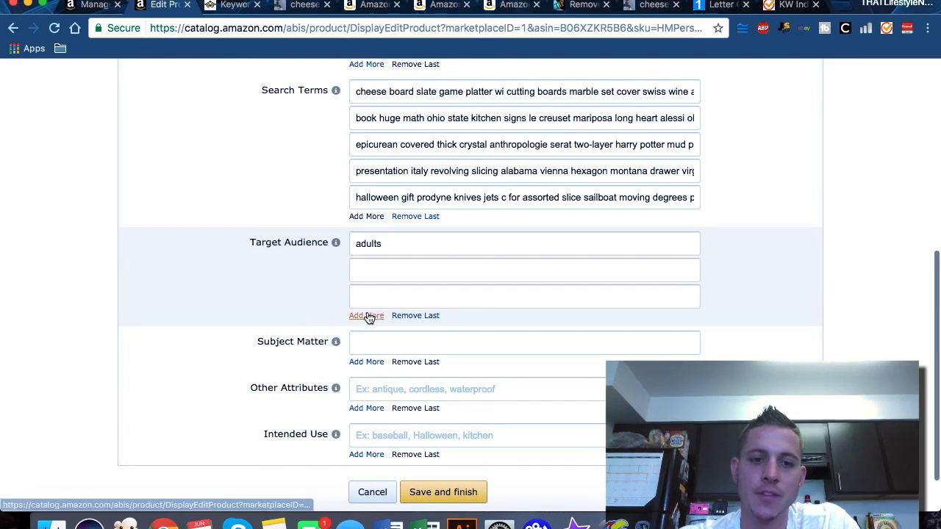
{"action": "left_click", "coordinate": [367, 316]}
{"action": "left_click", "coordinate": [367, 340]}
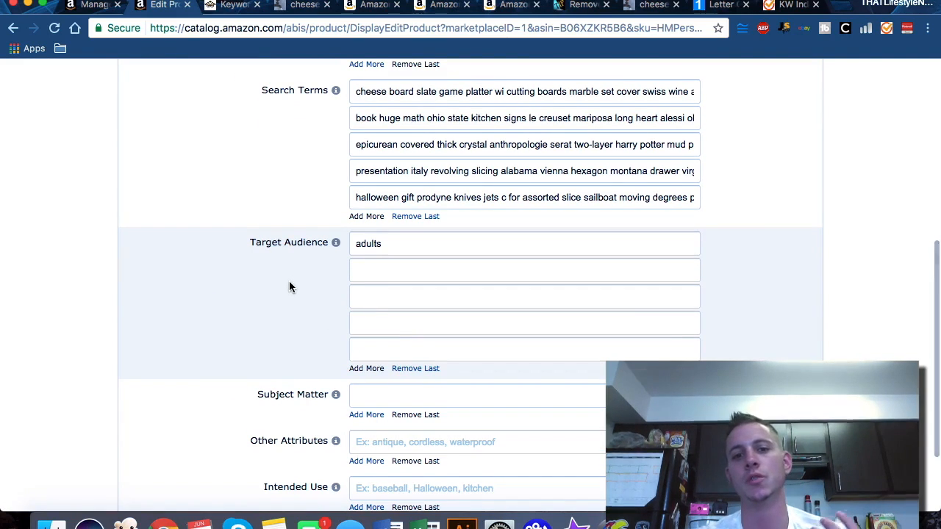
- Fill the four remaining Target Audience fields with seniors, men, unisex-adult and women
{"action": "left_click", "coordinate": [434, 268]}
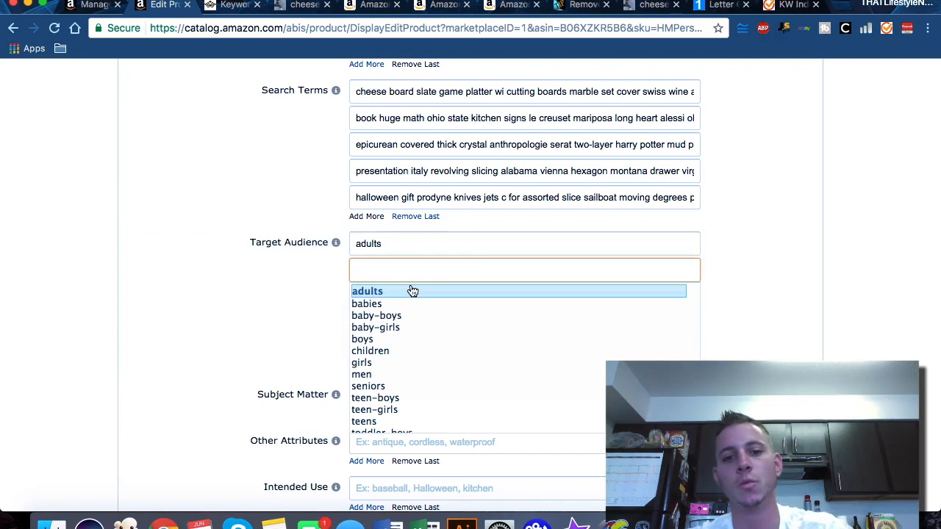
{"action": "scroll", "coordinate": [394, 338], "scroll_direction": "down", "scroll_amount": 1}
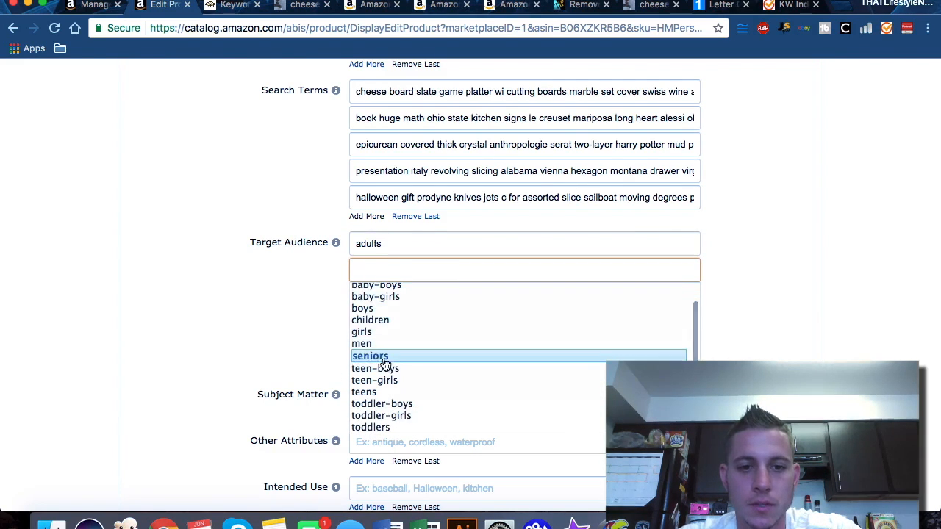
{"action": "left_click", "coordinate": [382, 357]}
{"action": "left_click", "coordinate": [380, 296]}
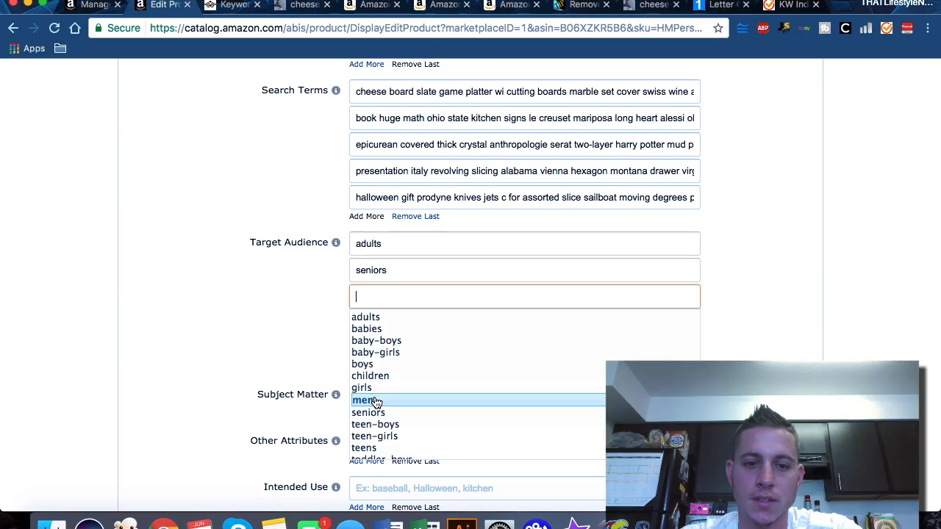
{"action": "left_click", "coordinate": [362, 400]}
{"action": "left_click", "coordinate": [378, 324]}
{"action": "scroll", "coordinate": [404, 368], "scroll_direction": "down", "scroll_amount": 5}
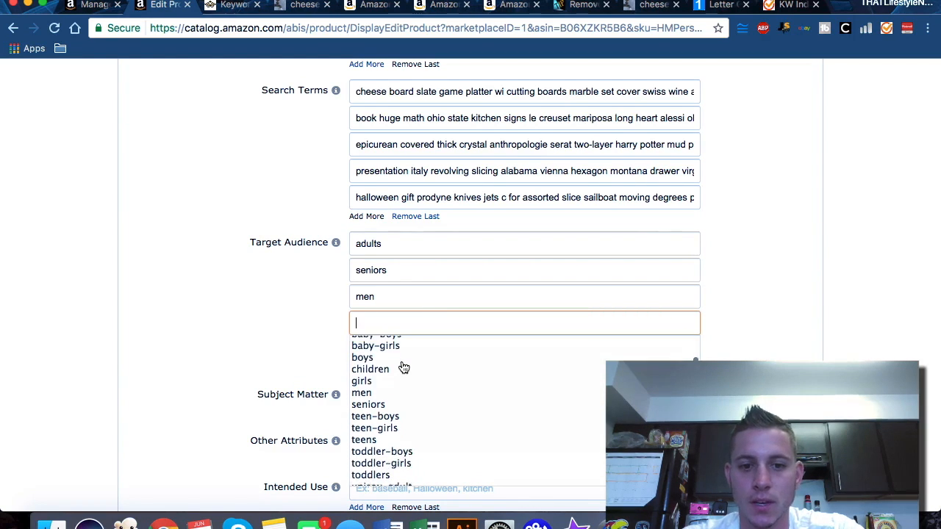
{"action": "left_click", "coordinate": [403, 415]}
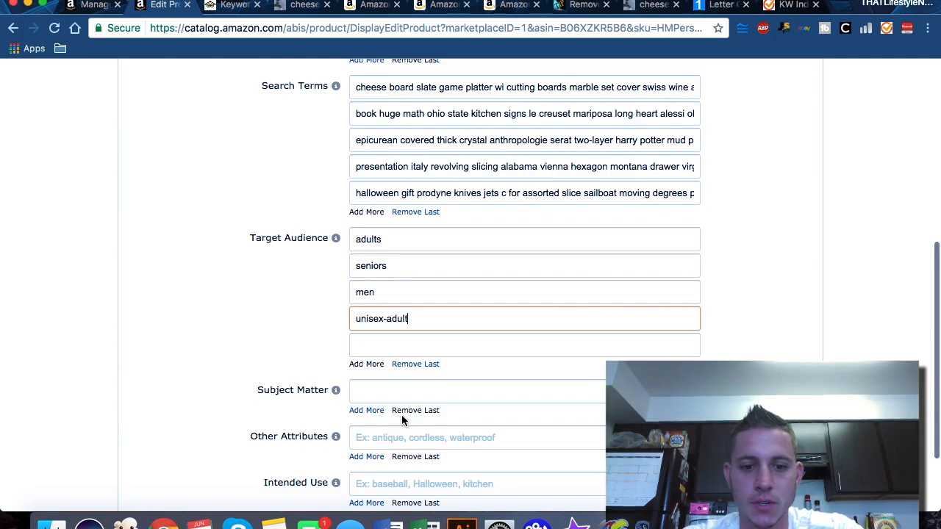
{"action": "left_click", "coordinate": [391, 341]}
{"action": "scroll", "coordinate": [405, 452], "scroll_direction": "down", "scroll_amount": 2}
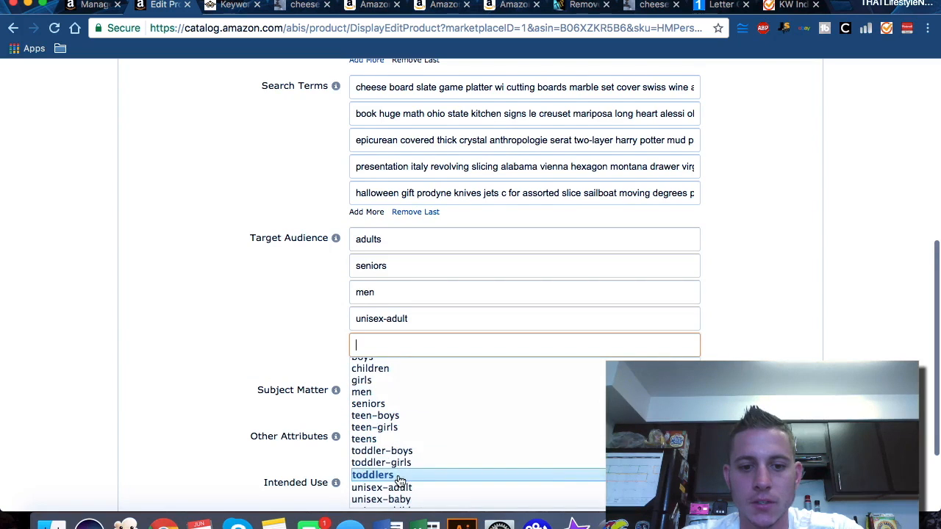
{"action": "scroll", "coordinate": [400, 474], "scroll_direction": "down", "scroll_amount": 3}
{"action": "left_click", "coordinate": [387, 467]}
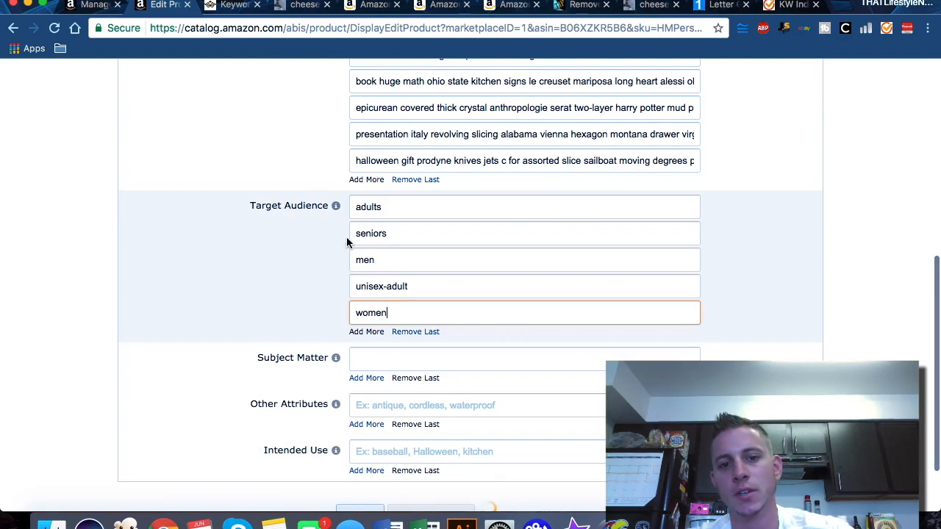
- Enter "Cheese board serving Platter Wine Brie Wisconsin Swiss" as the listing's Subject Matter
{"action": "scroll", "coordinate": [303, 308], "scroll_direction": "down", "scroll_amount": 1}
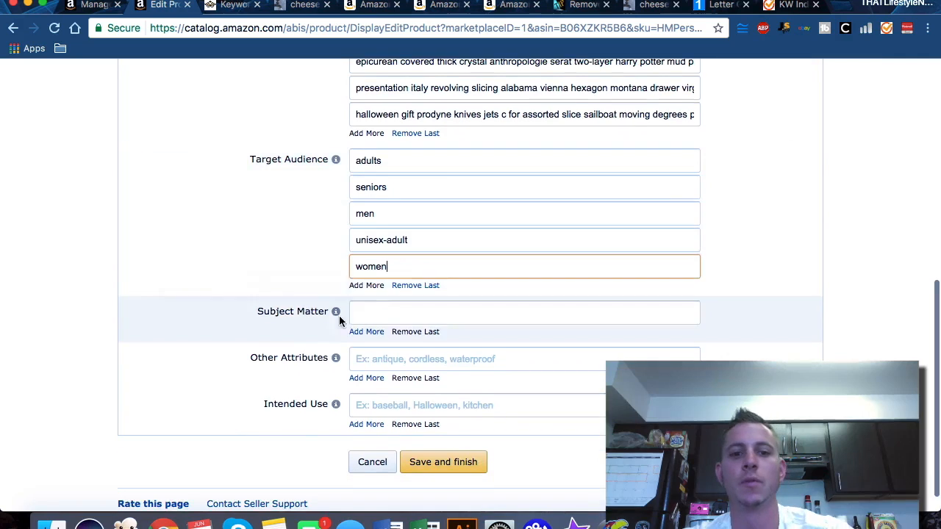
{"action": "left_click", "coordinate": [367, 316]}
{"action": "type", "text": "Cheese board"}
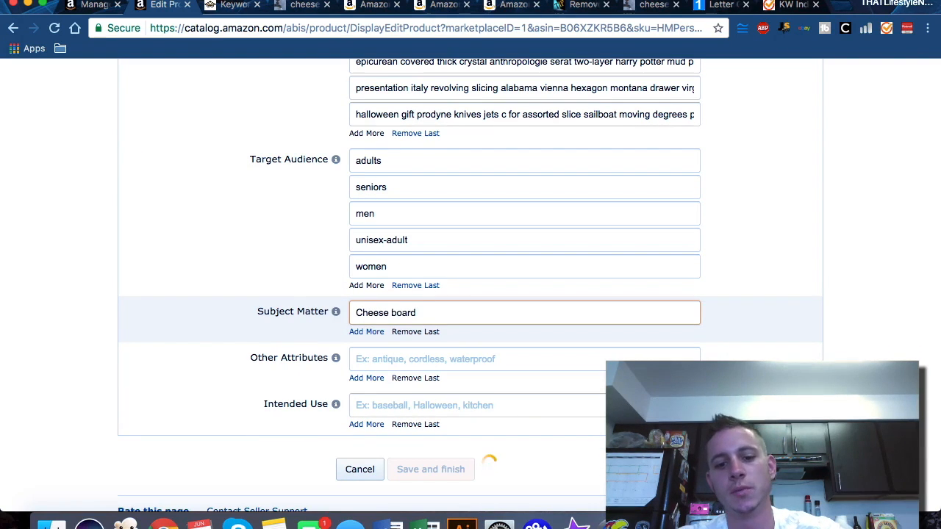
{"action": "type", "text": " serving Plat"}
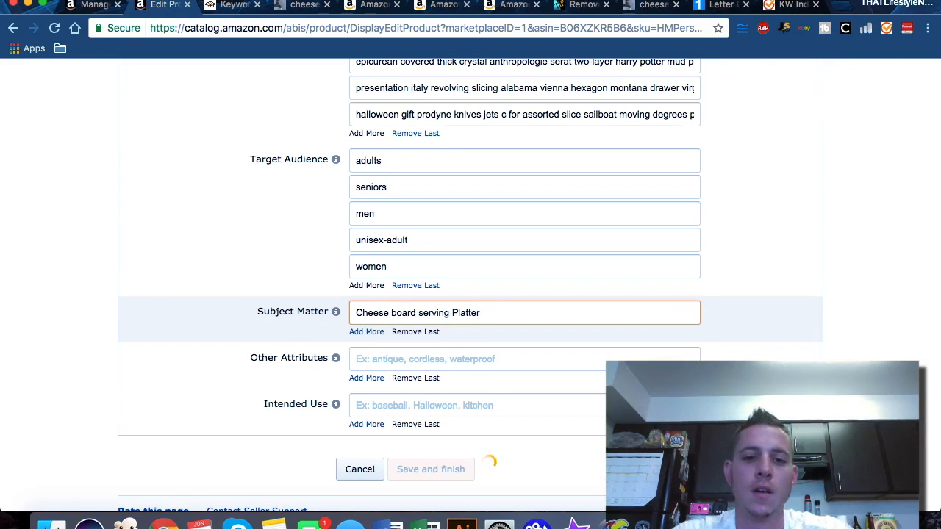
{"action": "type", "text": "ter Wine Brie Wisconsin Swiss"}
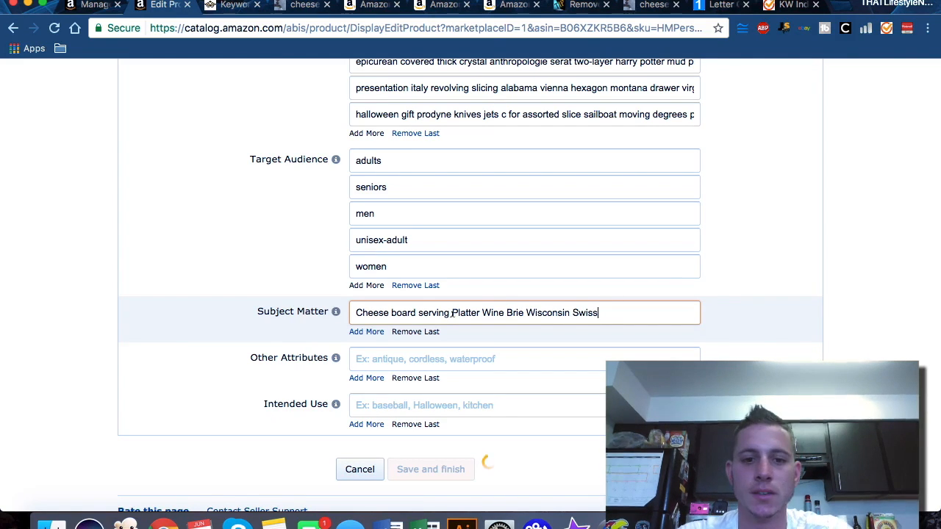
- Capitalize "Serving" and "Board" in the Subject Matter and delete "Swiss" from its end
{"action": "left_click", "coordinate": [419, 312]}
{"action": "key", "text": "BackSpace"}
{"action": "type", "text": "S"}
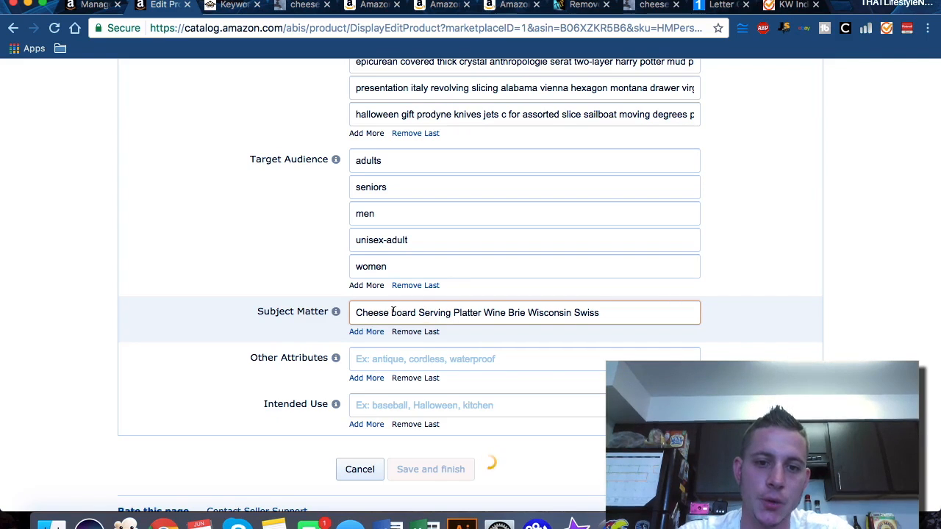
{"action": "key", "text": "Delete"}
{"action": "type", "text": "B"}
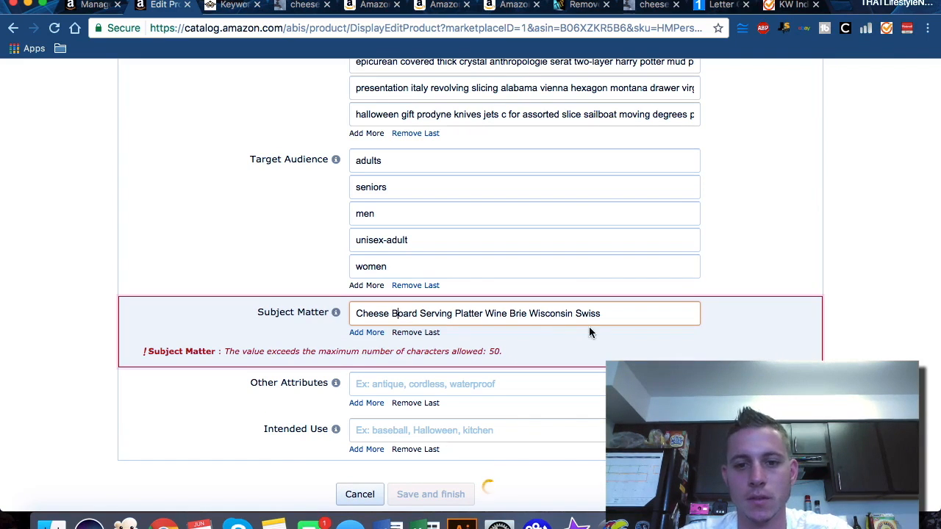
{"action": "left_click_drag", "start_coordinate": [608, 309], "coordinate": [579, 313]}
{"action": "key", "text": "BackSpace"}
{"action": "key", "text": "BackSpace"}
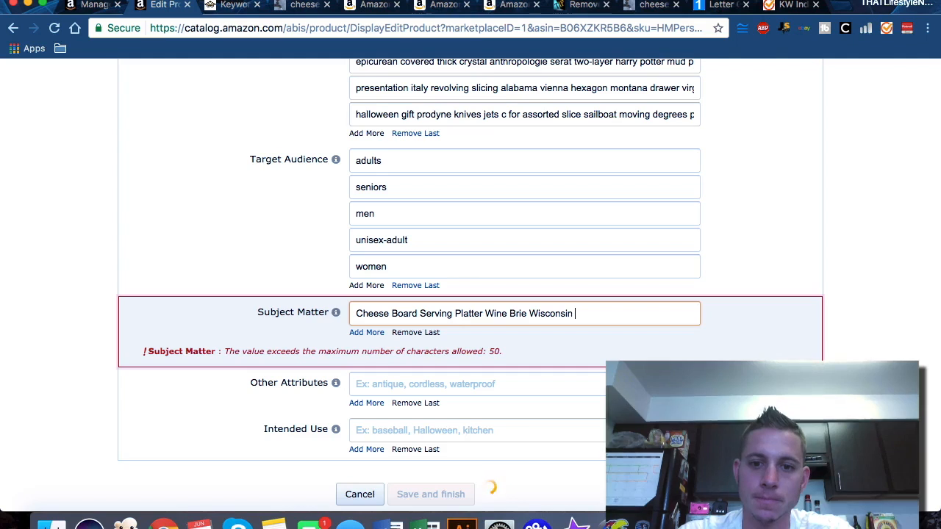
- Set Other Attributes to "Cheese Board Slate Set Cutlery"
{"action": "left_click", "coordinate": [402, 384]}
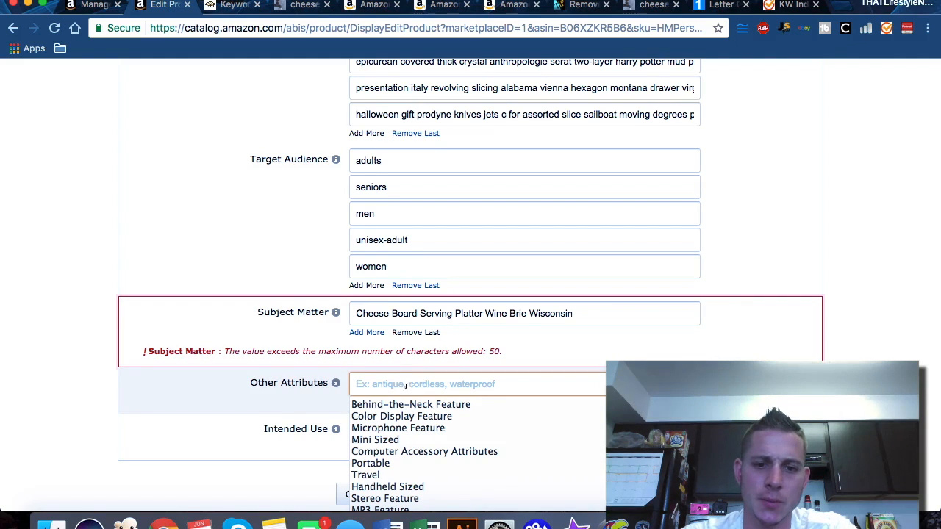
{"action": "type", "text": "Cheese Board"}
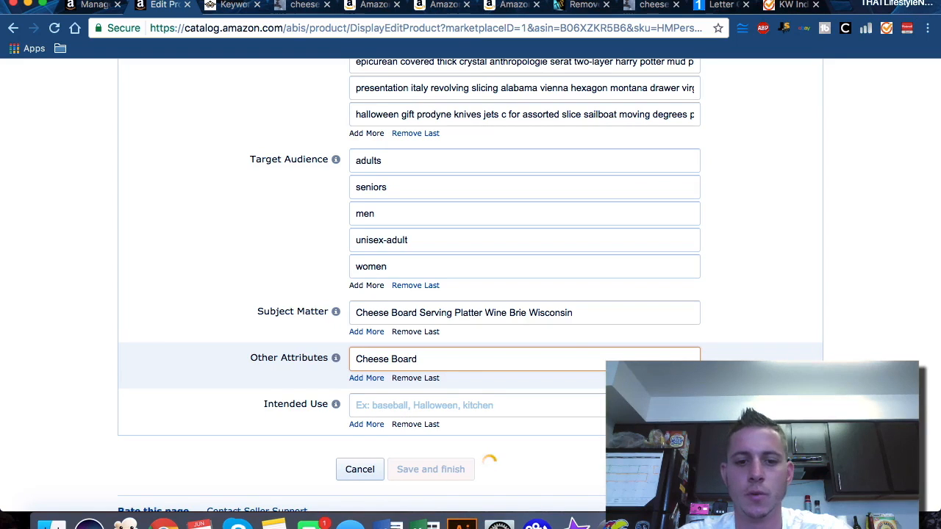
{"action": "type", "text": " Slate "}
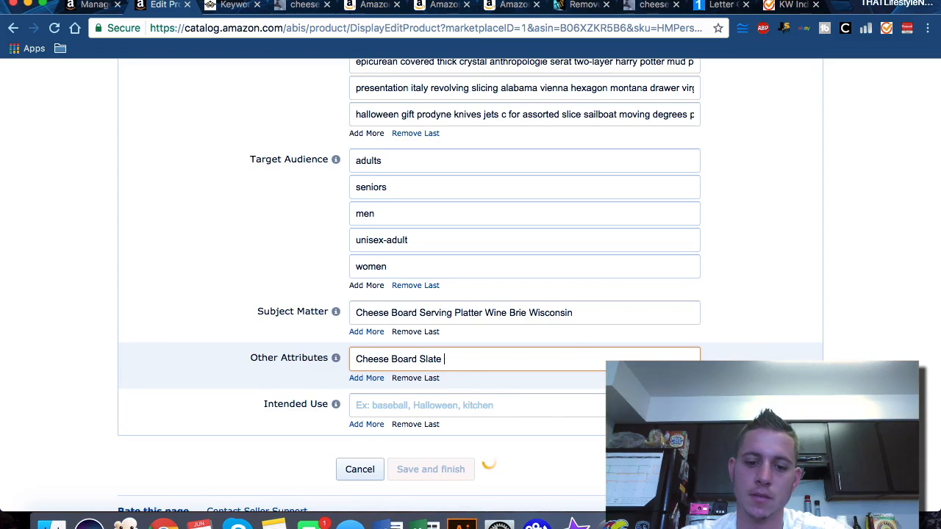
{"action": "type", "text": "Set Cutlery"}
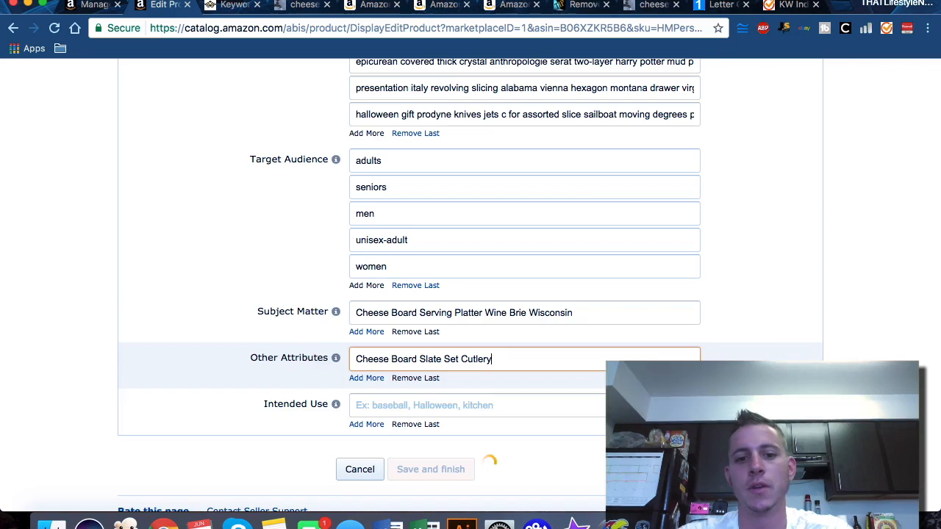
- Set Intended Use to "Parties Gatherings Restaurants Cheese Tasting" and save the listing
{"action": "left_click", "coordinate": [435, 404]}
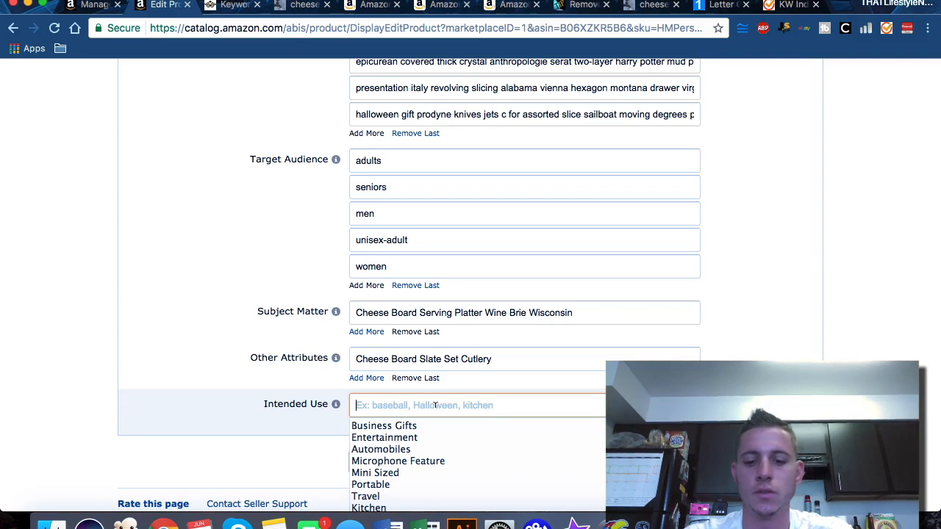
{"action": "type", "text": "Partie"}
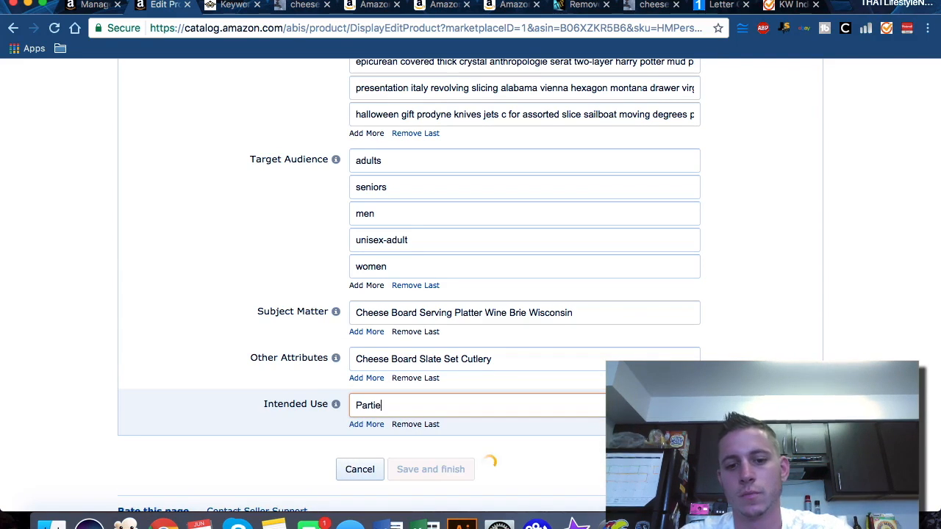
{"action": "type", "text": "s Gatherings Ree"}
{"action": "key", "text": "BackSpace"}
{"action": "type", "text": "staurants Cheese Tasting"}
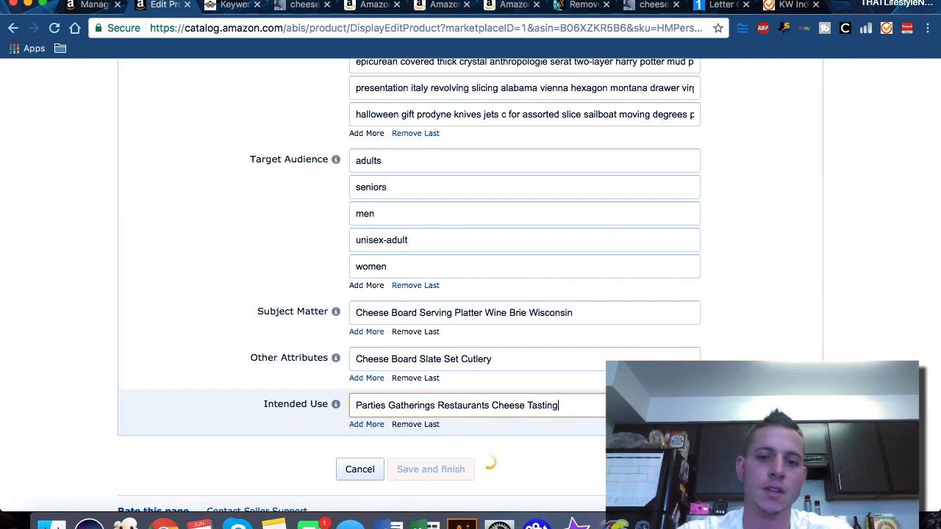
{"action": "scroll", "coordinate": [277, 466], "scroll_direction": "down", "scroll_amount": 1}
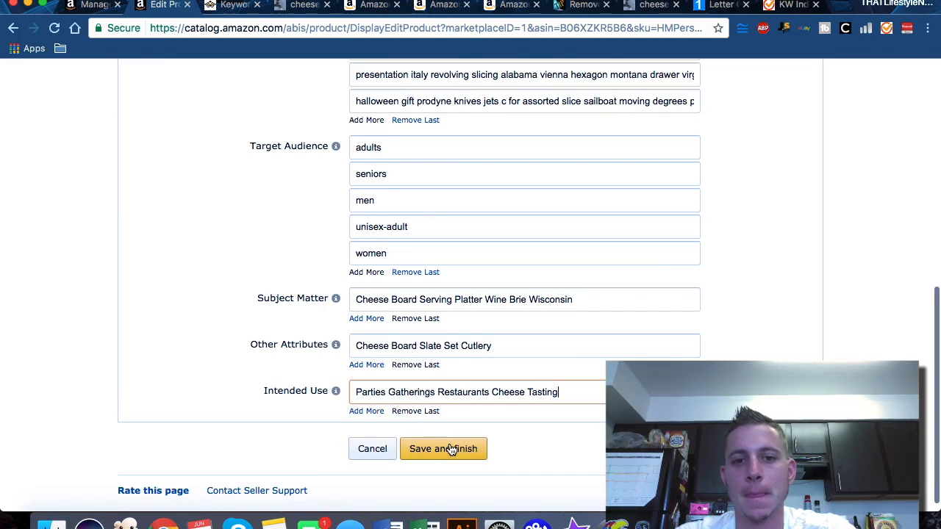
{"action": "left_click", "coordinate": [452, 449]}
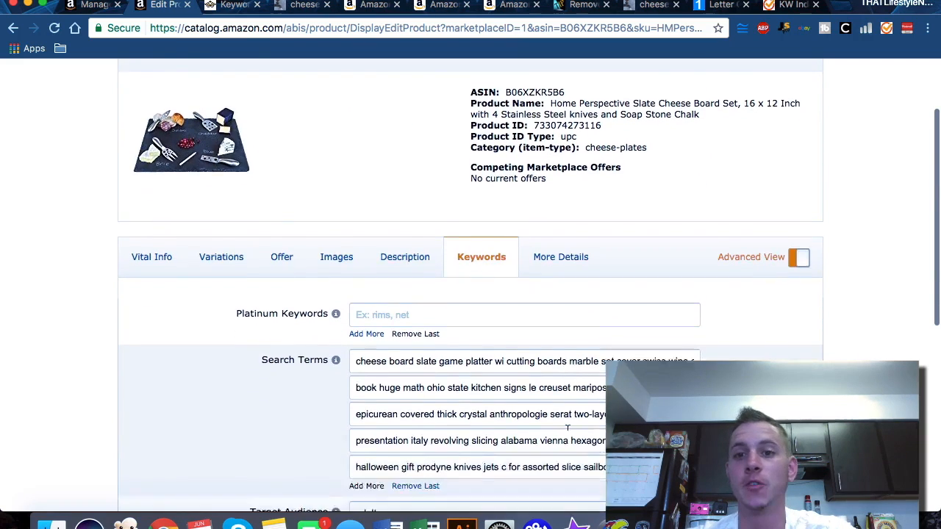
{"action": "scroll", "coordinate": [567, 427], "scroll_direction": "down", "scroll_amount": 8}
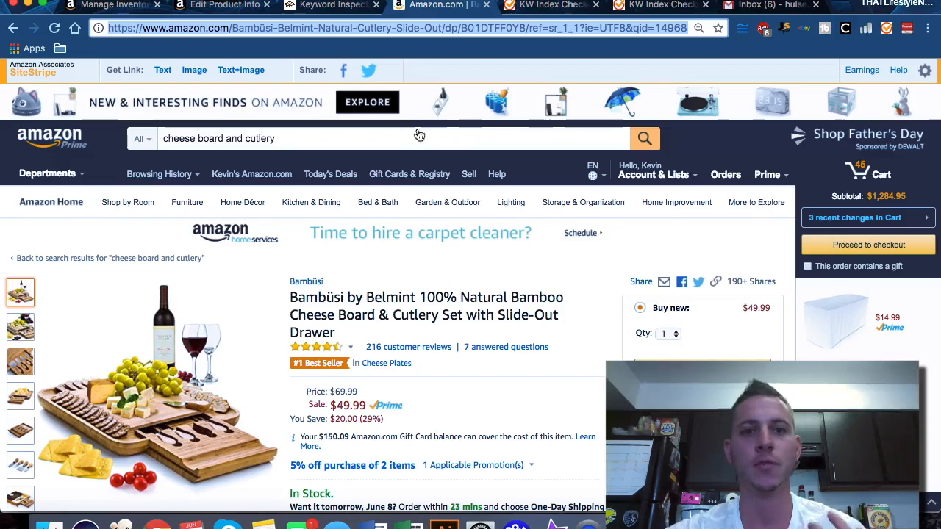
- Copy the ASIN B01DTFF0Y8 from the web address of the Bambüsi cheese board's Amazon product page
{"action": "left_click", "coordinate": [312, 9]}
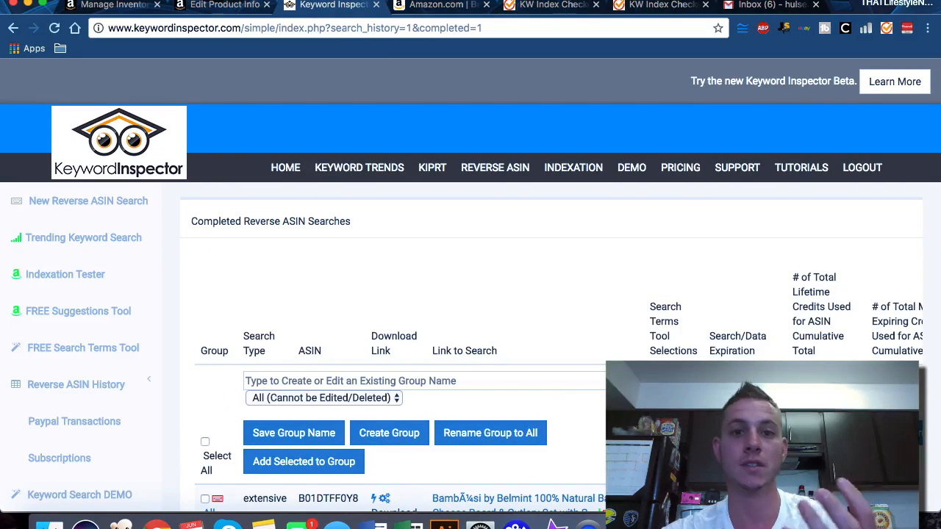
{"action": "left_click", "coordinate": [451, 4]}
{"action": "double_click", "coordinate": [491, 27]}
{"action": "key", "text": "super+c"}
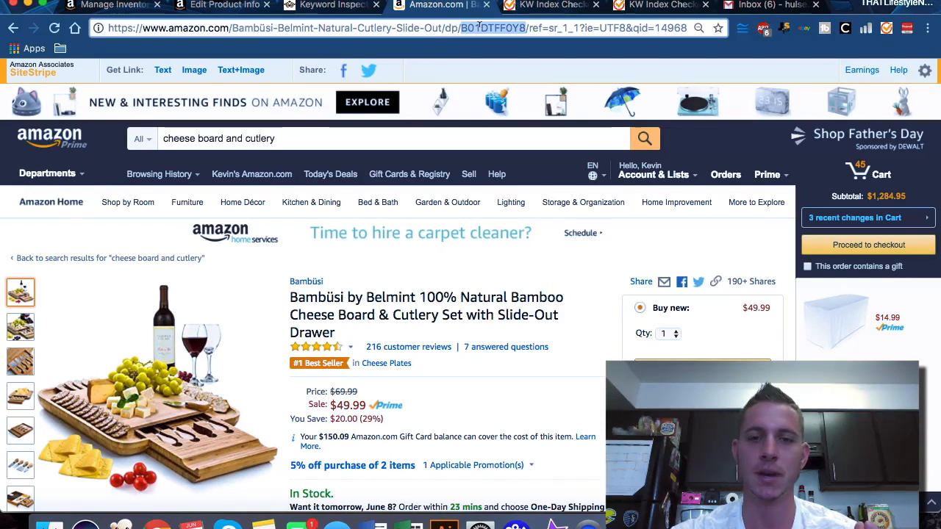
- Open a new reverse ASIN search in Keyword Inspector, enter the ASIN B01DTFF0Y8, and review the available search types
{"action": "left_click", "coordinate": [331, 5]}
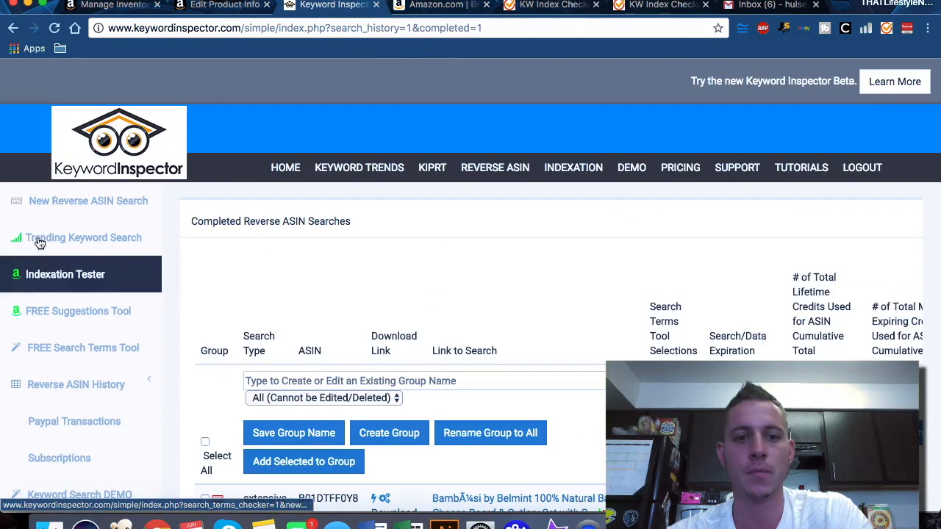
{"action": "left_click", "coordinate": [59, 213]}
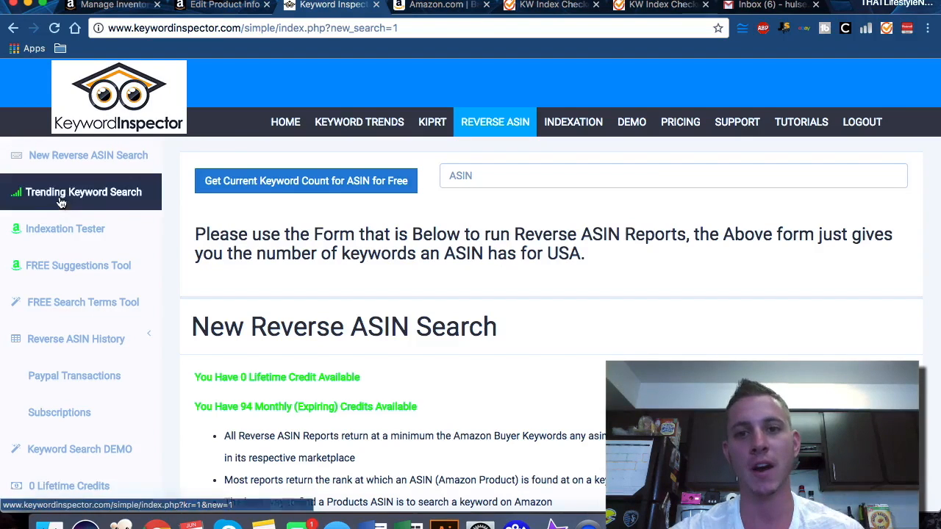
{"action": "left_click", "coordinate": [121, 158]}
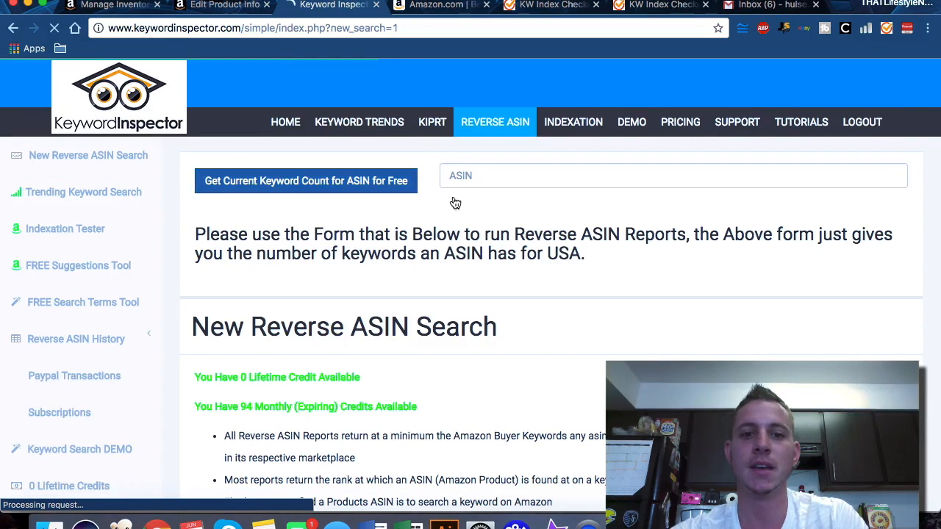
{"action": "scroll", "coordinate": [399, 285], "scroll_direction": "down", "scroll_amount": 4}
{"action": "scroll", "coordinate": [398, 284], "scroll_direction": "down", "scroll_amount": 7}
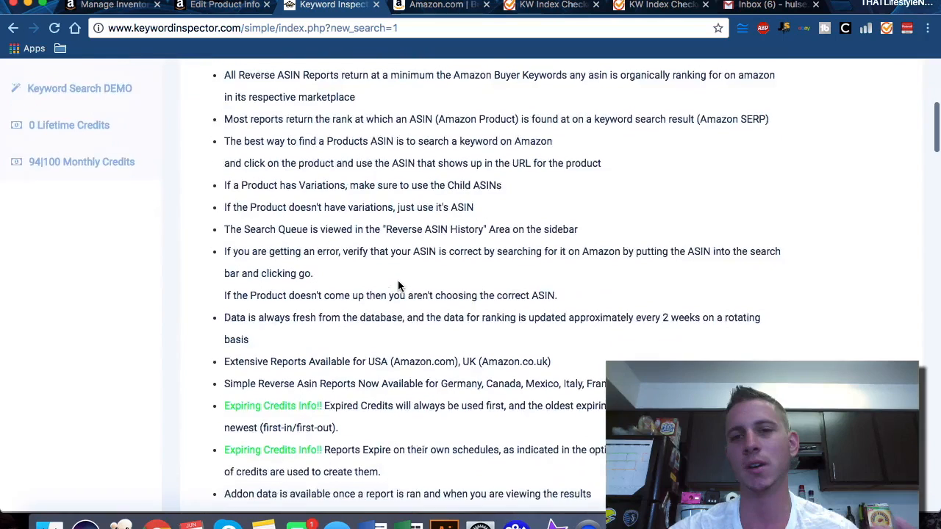
{"action": "scroll", "coordinate": [398, 280], "scroll_direction": "down", "scroll_amount": 1}
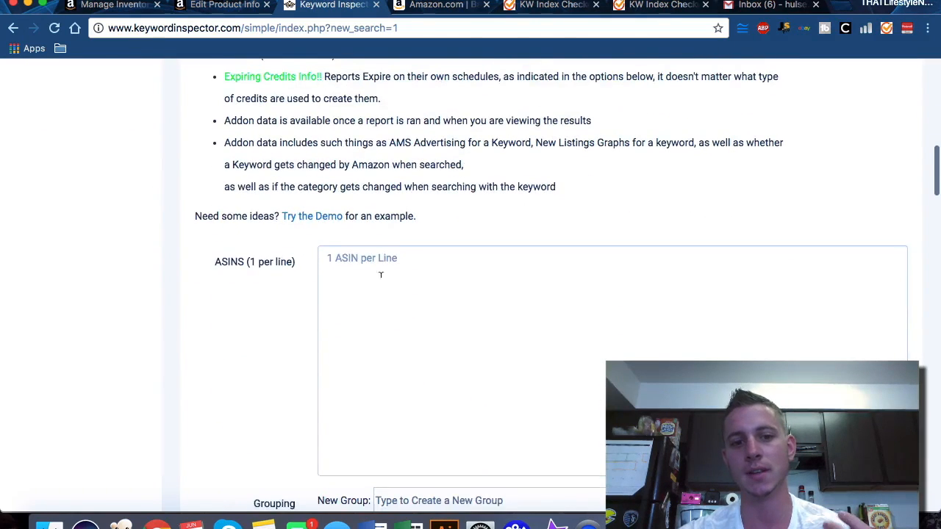
{"action": "left_click", "coordinate": [380, 273]}
{"action": "type", "text": "v"}
{"action": "key", "text": "BackSpace"}
{"action": "key", "text": "super+v"}
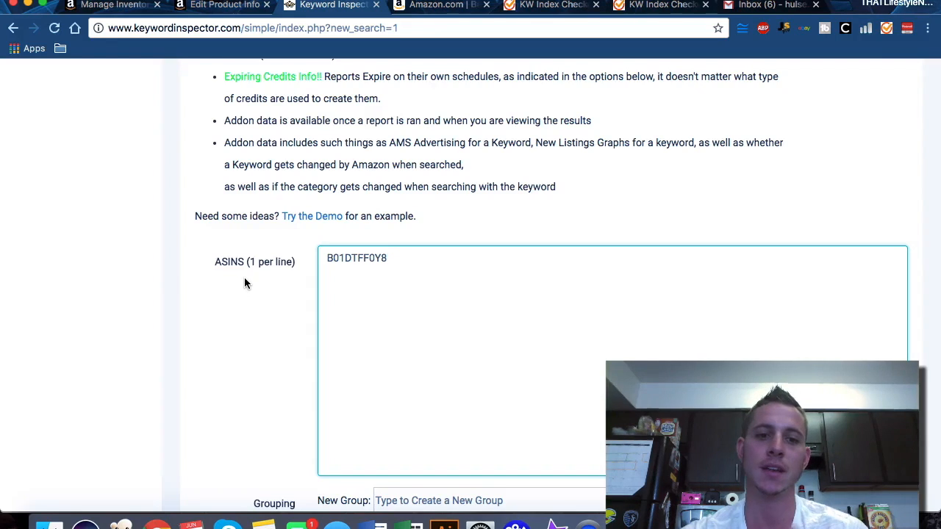
{"action": "scroll", "coordinate": [245, 283], "scroll_direction": "down", "scroll_amount": 3}
{"action": "scroll", "coordinate": [244, 282], "scroll_direction": "down", "scroll_amount": 3}
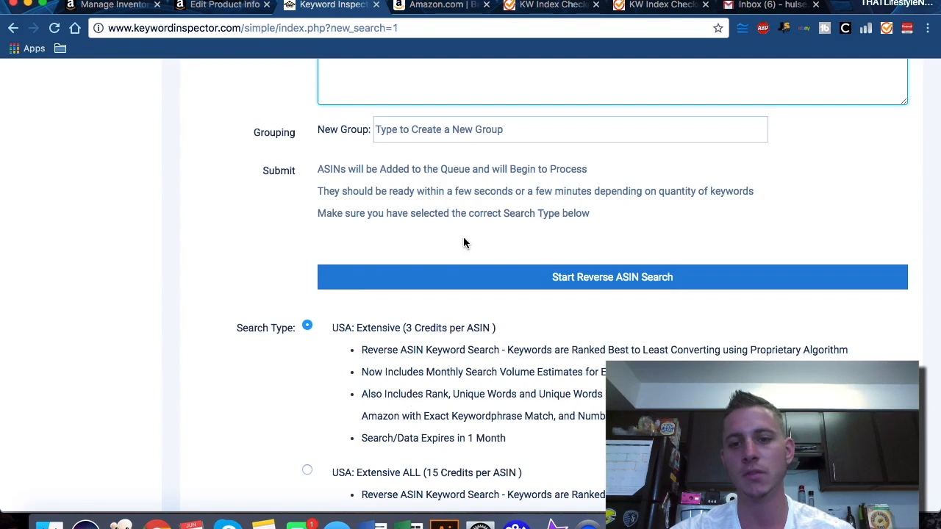
- Open the completed reverse ASIN searches and download the CSV report for the Bambüsi bamboo cheese board, ASIN B01DTFF0Y8
{"action": "scroll", "coordinate": [232, 243], "scroll_direction": "up", "scroll_amount": 2}
{"action": "scroll", "coordinate": [232, 242], "scroll_direction": "up", "scroll_amount": 10}
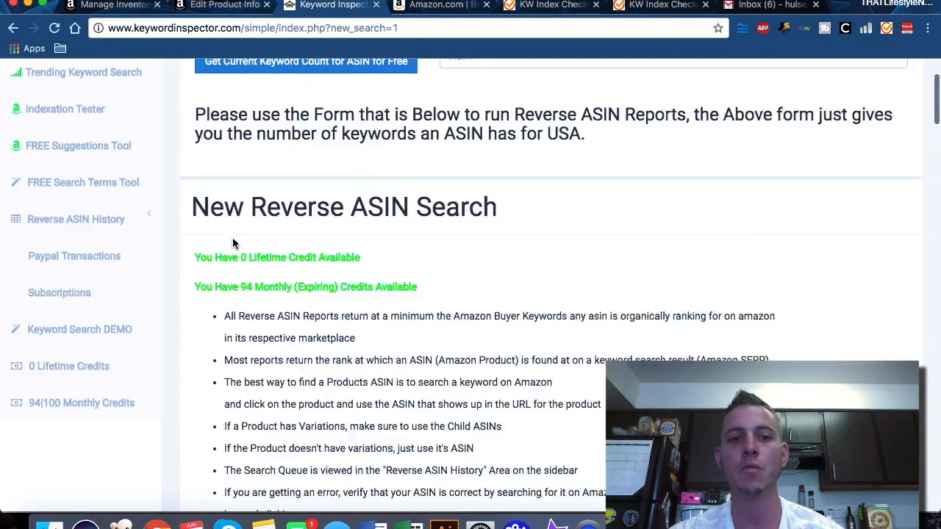
{"action": "left_click", "coordinate": [106, 324]}
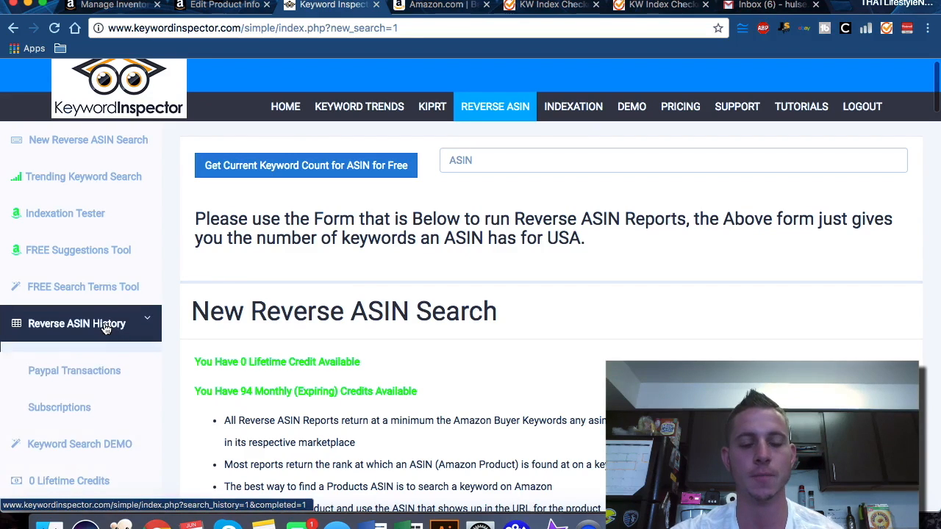
{"action": "left_click", "coordinate": [66, 360]}
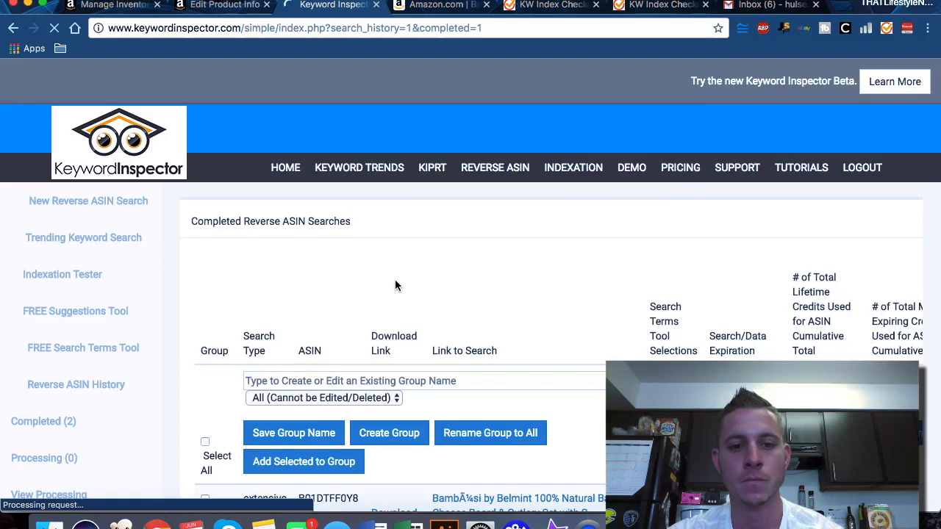
{"action": "scroll", "coordinate": [395, 283], "scroll_direction": "down", "scroll_amount": 3}
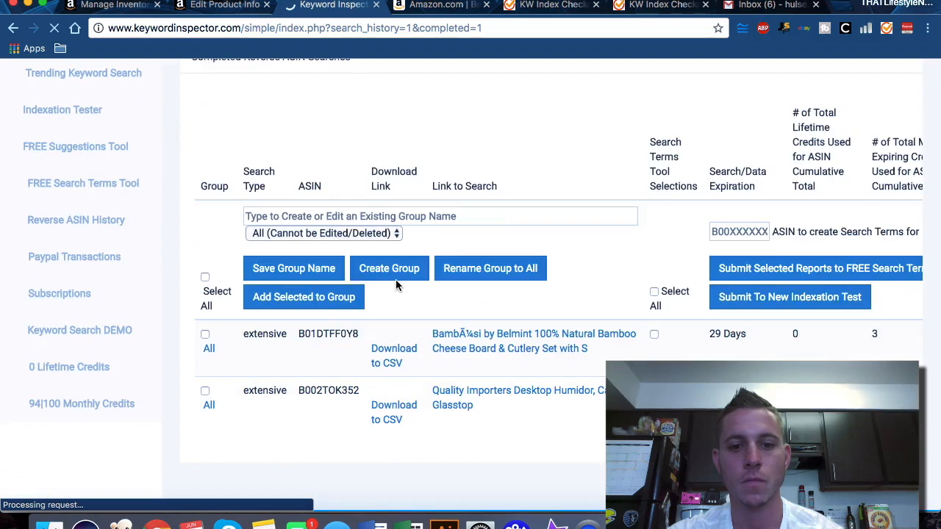
{"action": "left_click", "coordinate": [391, 357]}
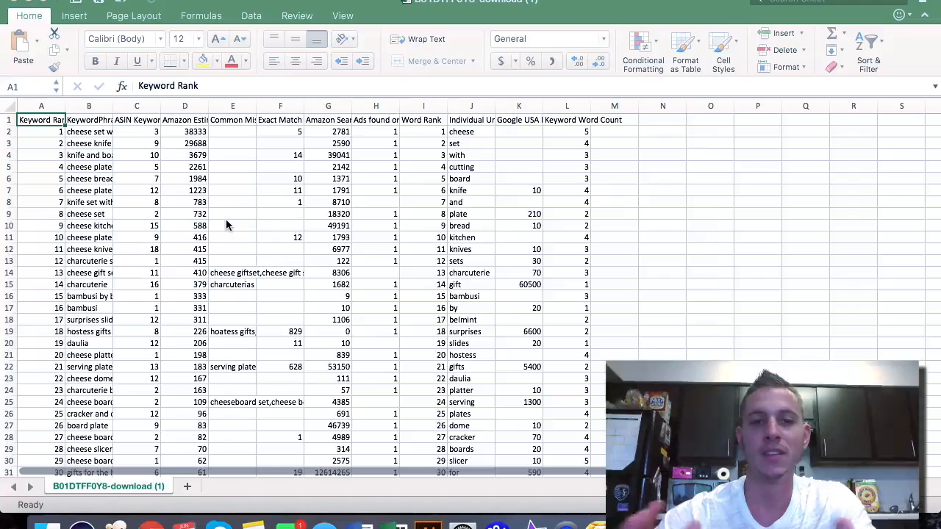
- In the downloaded Excel report, widen the KeywordPhrase and ASIN Keyword Position columns and look through the keyword phrases
{"action": "double_click", "coordinate": [112, 106]}
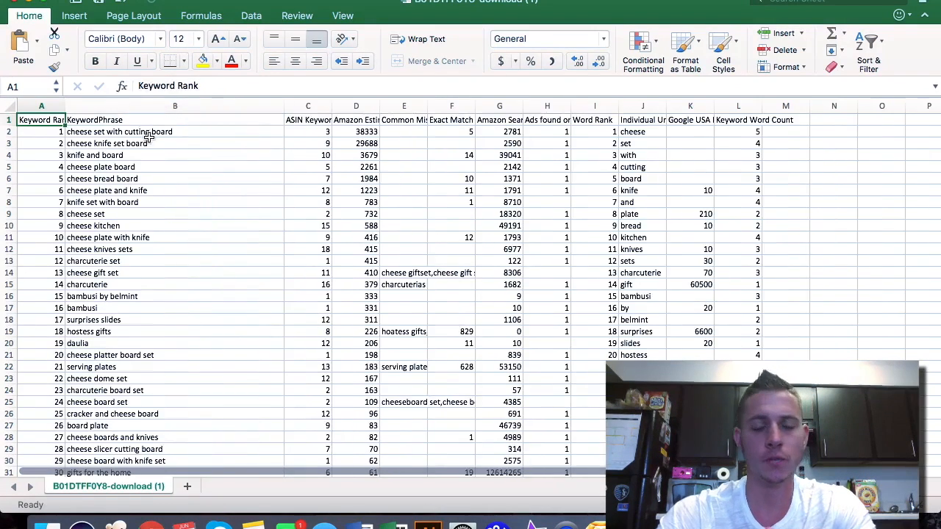
{"action": "left_click", "coordinate": [158, 131]}
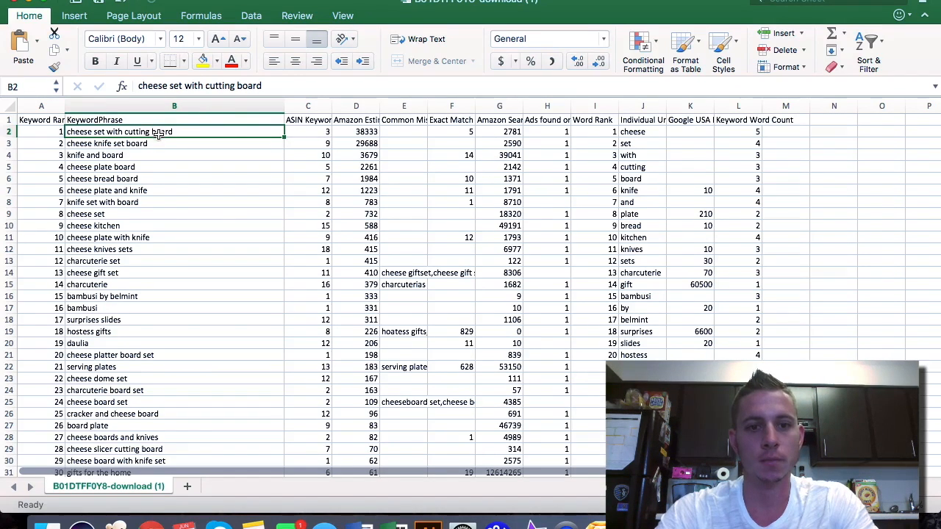
{"action": "left_click_drag", "start_coordinate": [331, 106], "coordinate": [438, 106]}
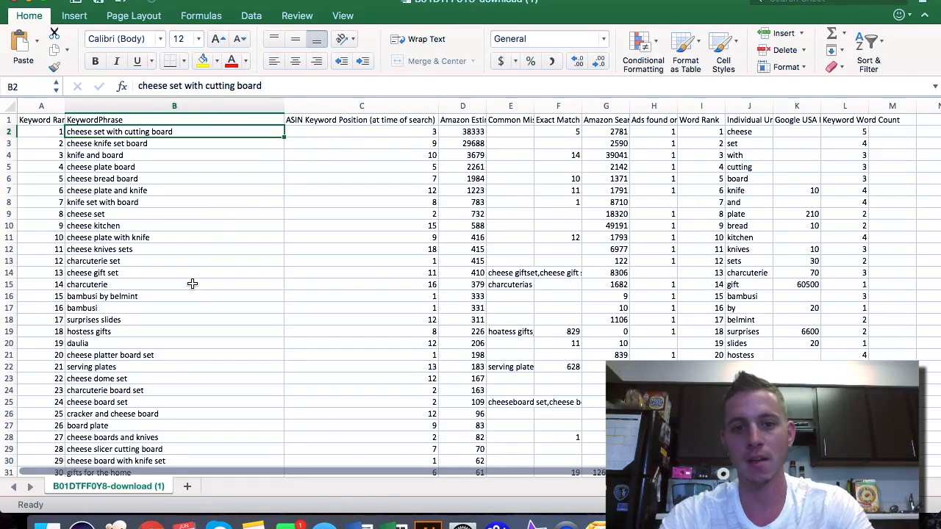
{"action": "left_click", "coordinate": [272, 261]}
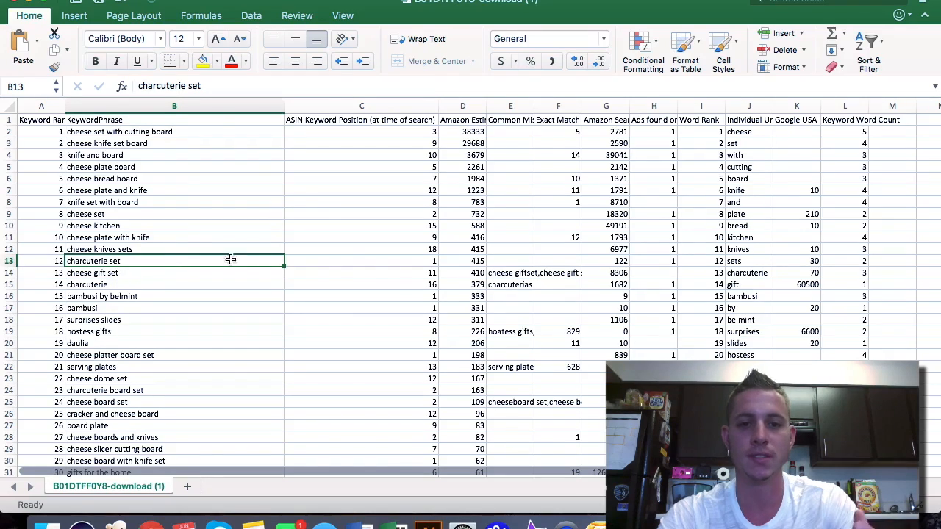
{"action": "left_click", "coordinate": [209, 296]}
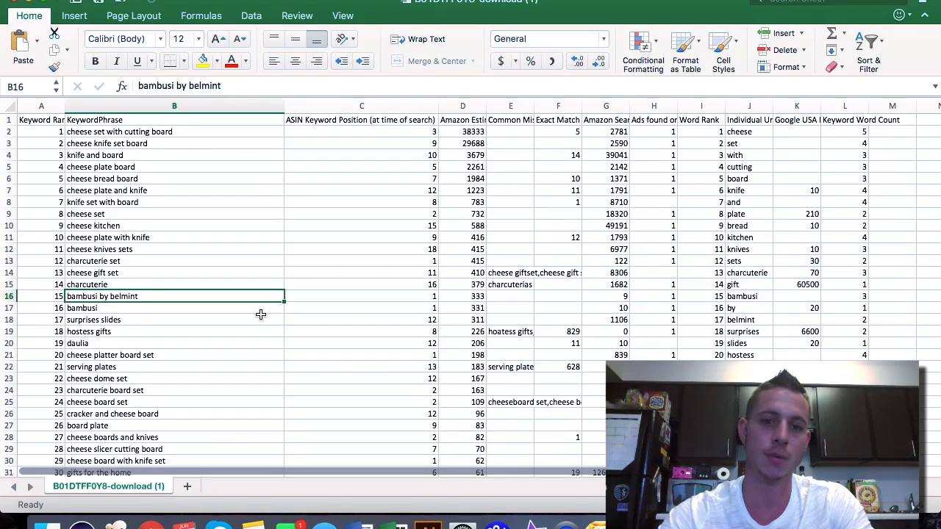
{"action": "scroll", "coordinate": [260, 314], "scroll_direction": "down", "scroll_amount": 5}
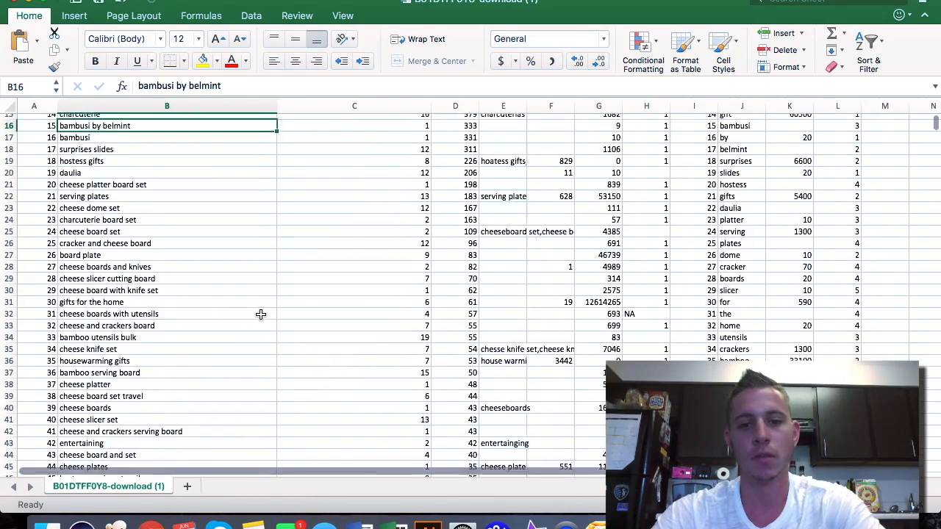
{"action": "scroll", "coordinate": [261, 315], "scroll_direction": "up", "scroll_amount": 5}
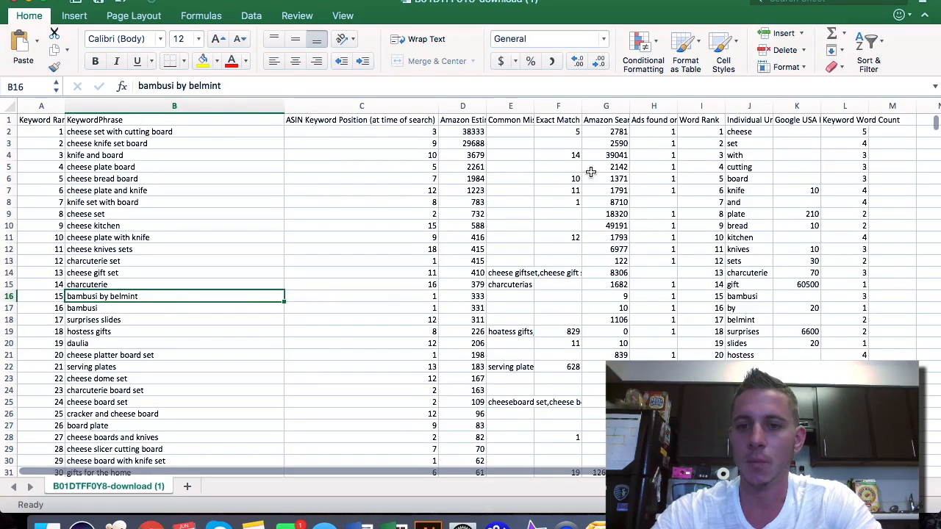
- Widen the Individual Unique Words column to show its full heading and try selecting the list of words beneath it
{"action": "left_click_drag", "start_coordinate": [773, 105], "coordinate": [819, 105]}
{"action": "left_click", "coordinate": [757, 134]}
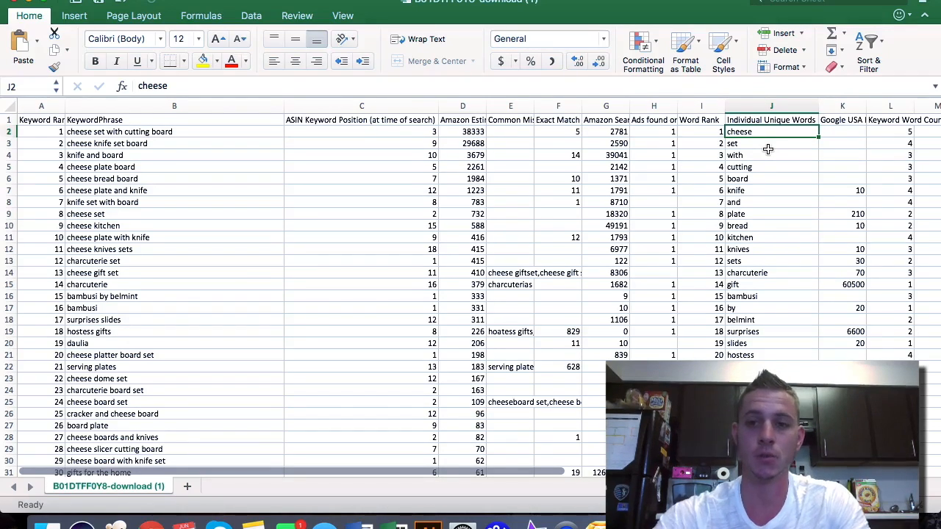
{"action": "key", "text": "ctrl+shift+Down"}
{"action": "key", "text": "ctrl+shift+Up"}
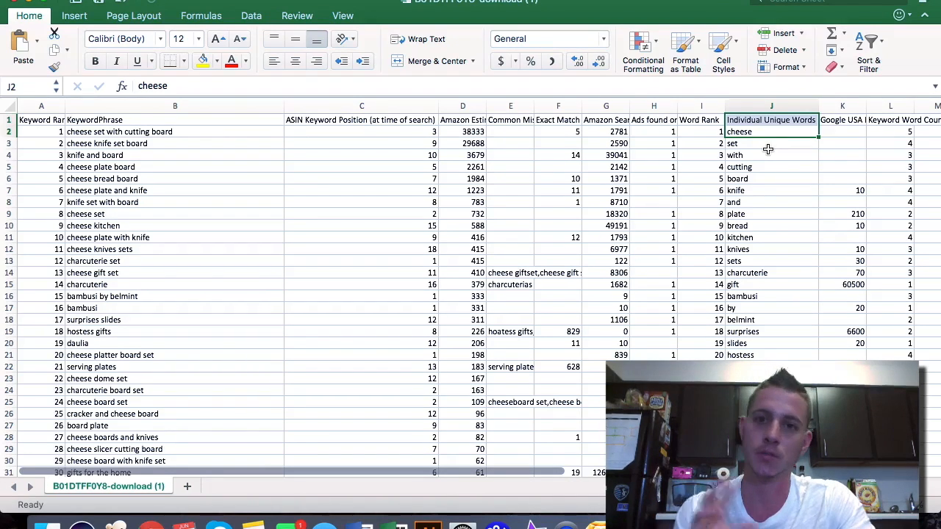
{"action": "left_click", "coordinate": [838, 153]}
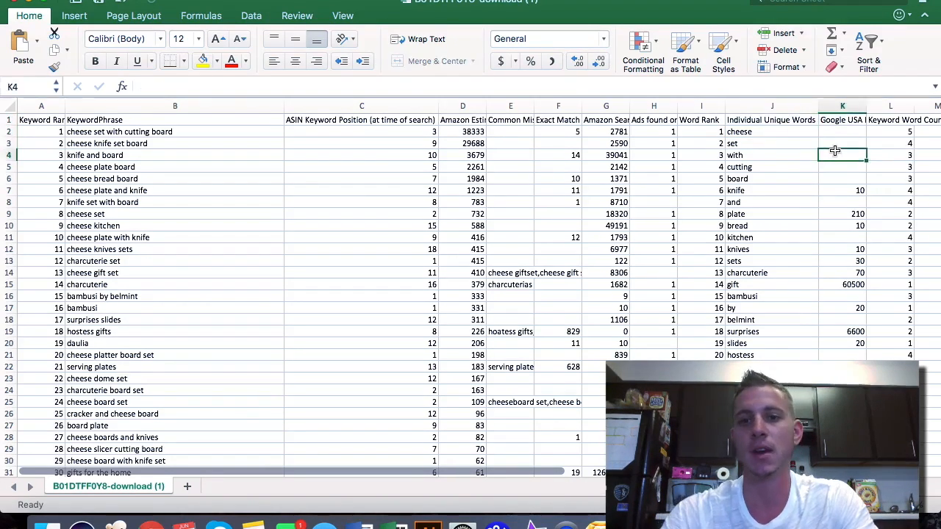
- Look across the report's other columns and return to the first keyword phrase, "cheese set with cutting board"
{"action": "key", "text": "Right"}
{"action": "key", "text": "Right"}
{"action": "key", "text": "Left"}
{"action": "key", "text": "Left"}
{"action": "key", "text": "Left"}
{"action": "key", "text": "Left"}
{"action": "key", "text": "Left"}
{"action": "key", "text": "Left"}
{"action": "key", "text": "Left"}
{"action": "key", "text": "Left"}
{"action": "key", "text": "Left"}
{"action": "key", "text": "Left"}
{"action": "key", "text": "Left"}
{"action": "key", "text": "Left"}
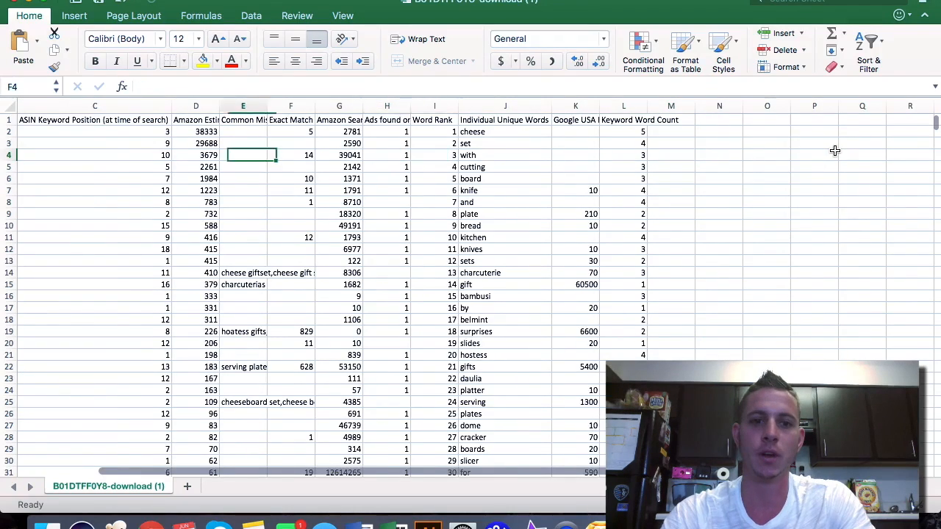
{"action": "left_click", "coordinate": [179, 131]}
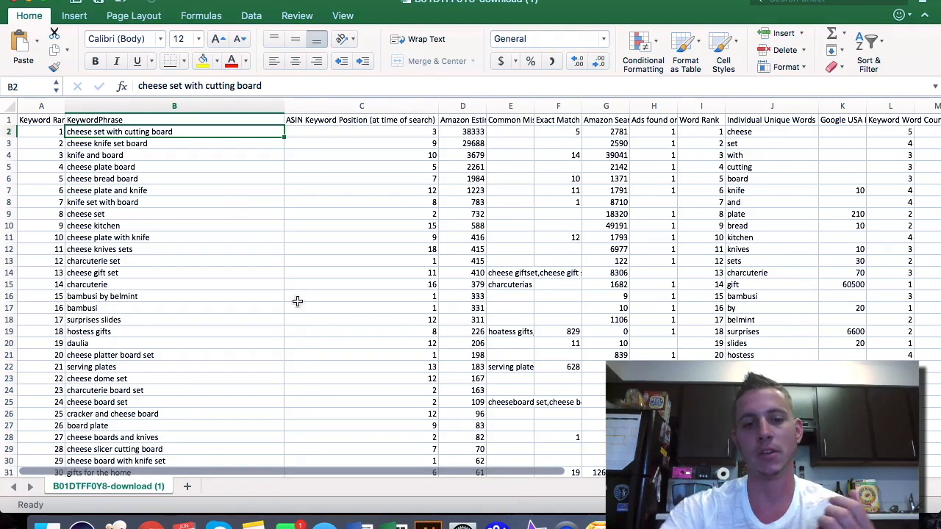
- Switch to Chrome, enlarge its window, and review the listing's search terms alongside the competitor page and the KW Index Checker keyword rows
{"action": "left_click", "coordinate": [151, 524]}
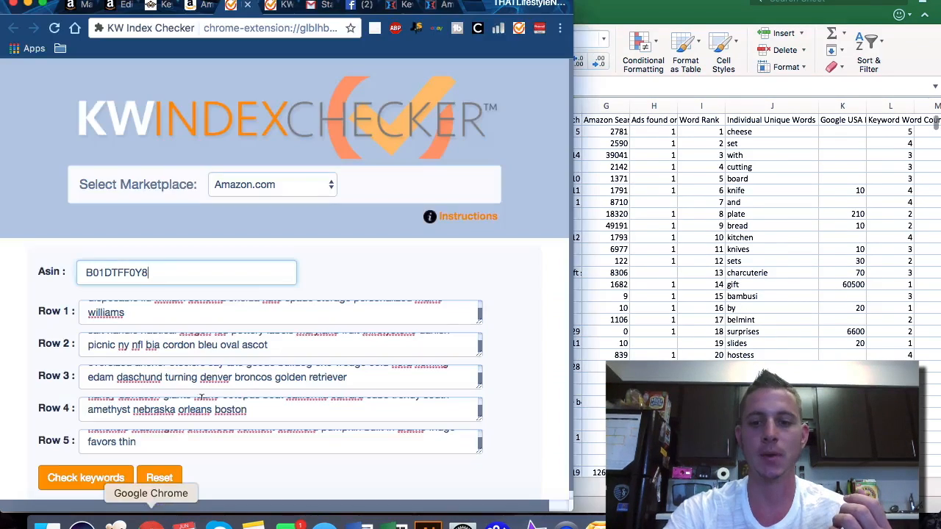
{"action": "double_click", "coordinate": [482, 5]}
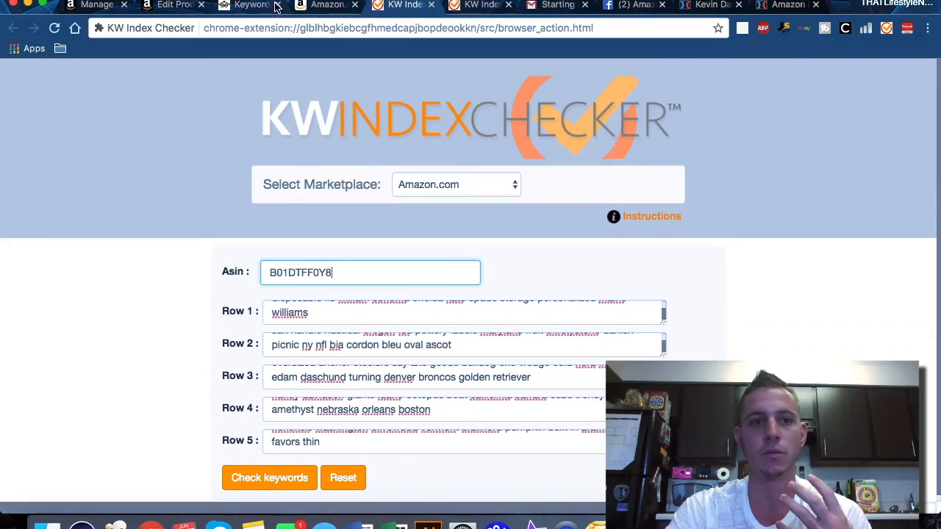
{"action": "left_click", "coordinate": [174, 6]}
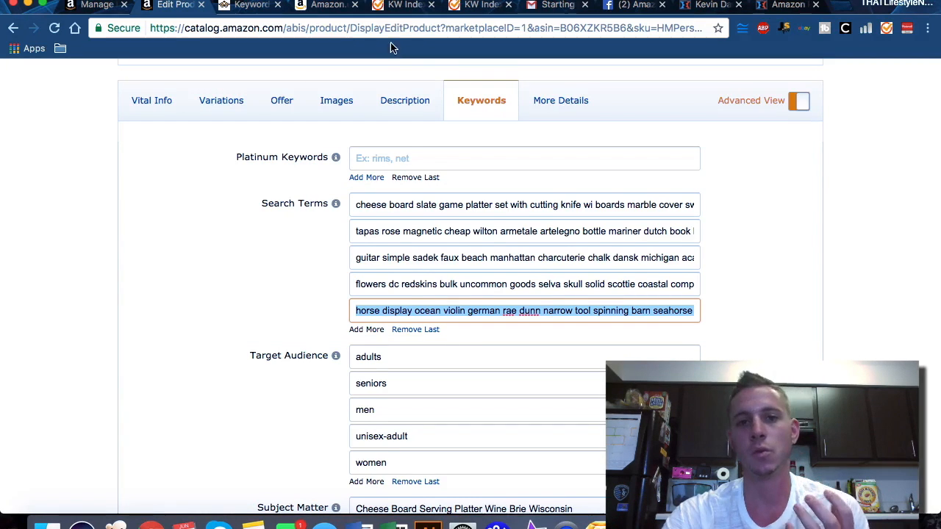
{"action": "left_click", "coordinate": [326, 6]}
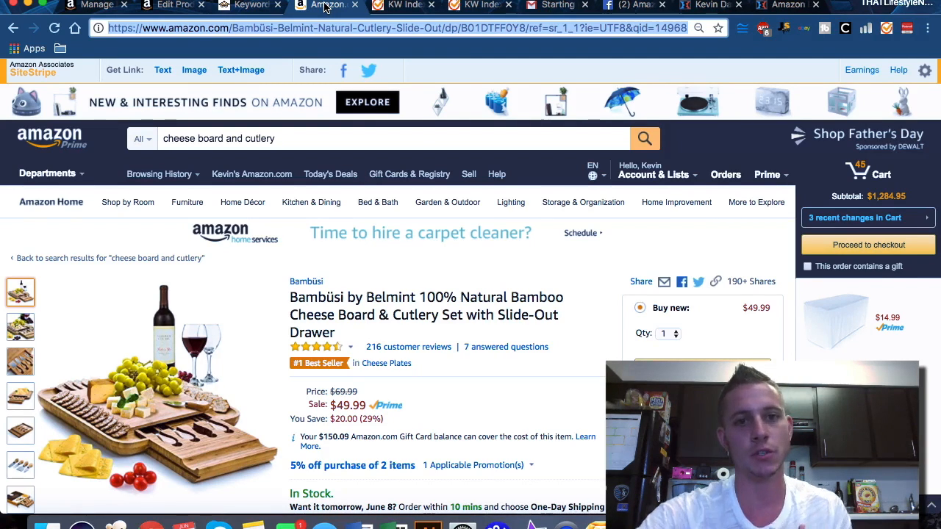
{"action": "left_click", "coordinate": [404, 6]}
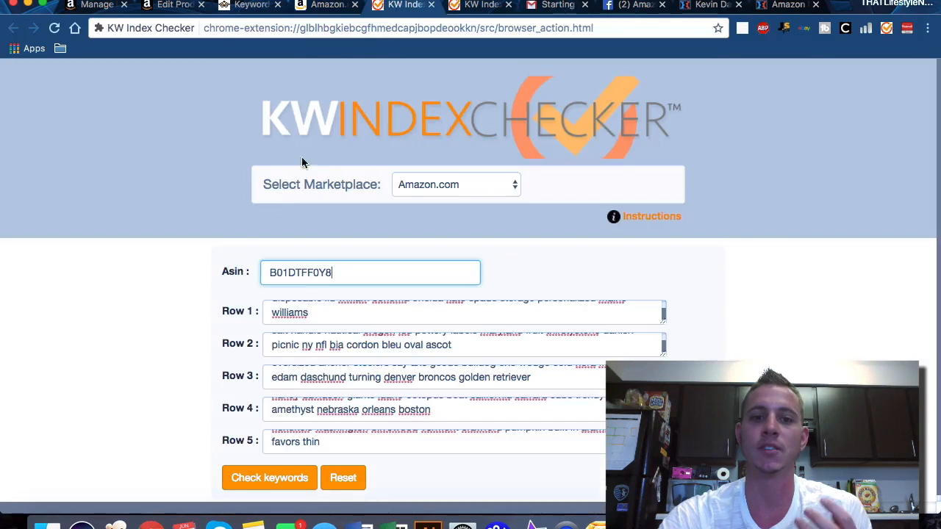
{"action": "scroll", "coordinate": [303, 343], "scroll_direction": "up", "scroll_amount": 1}
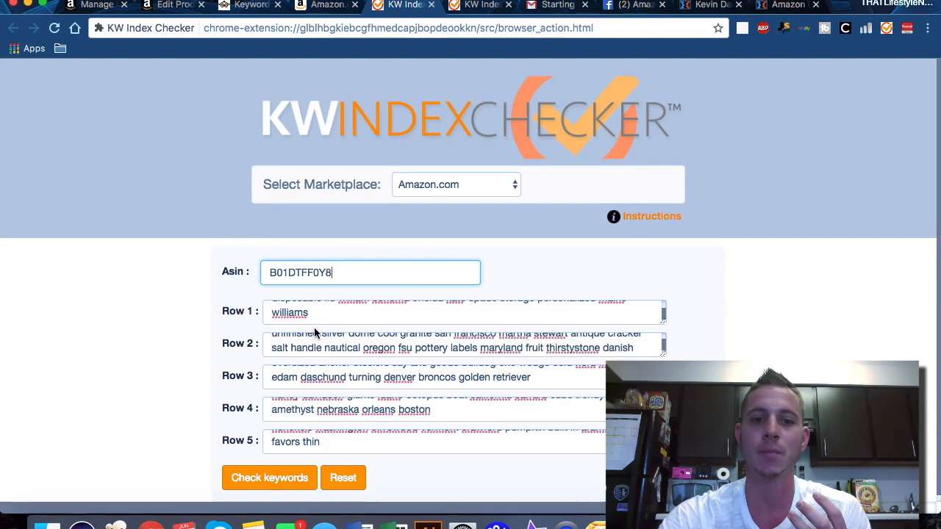
{"action": "scroll", "coordinate": [320, 304], "scroll_direction": "up", "scroll_amount": 1}
{"action": "scroll", "coordinate": [320, 305], "scroll_direction": "up", "scroll_amount": 2}
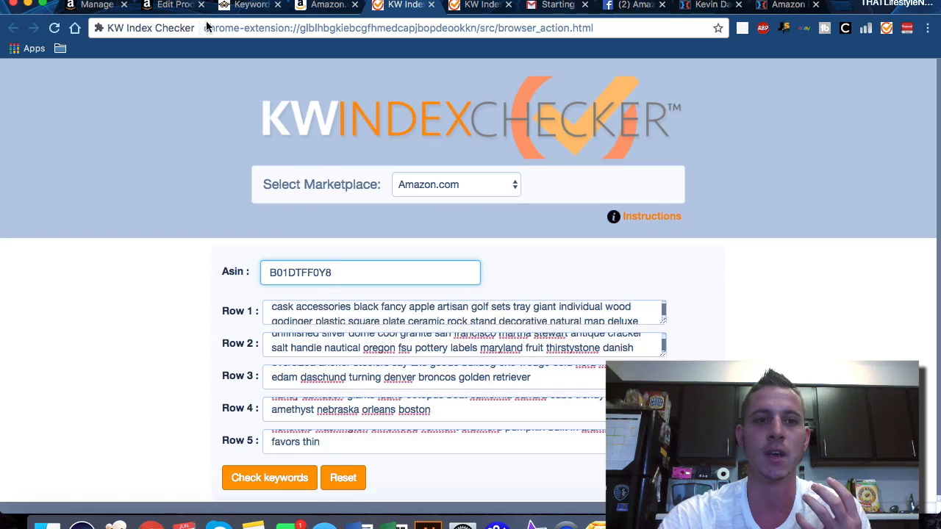
{"action": "left_click", "coordinate": [170, 5]}
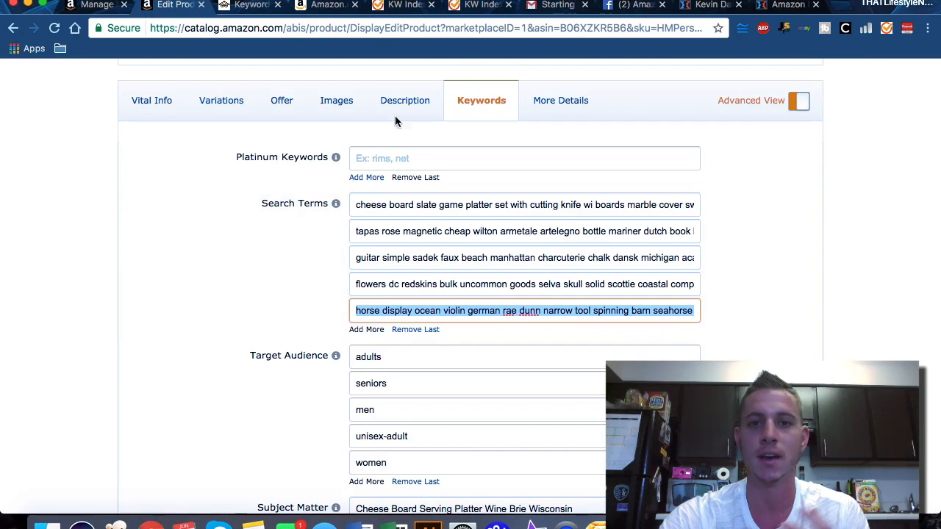
{"action": "left_click", "coordinate": [403, 6]}
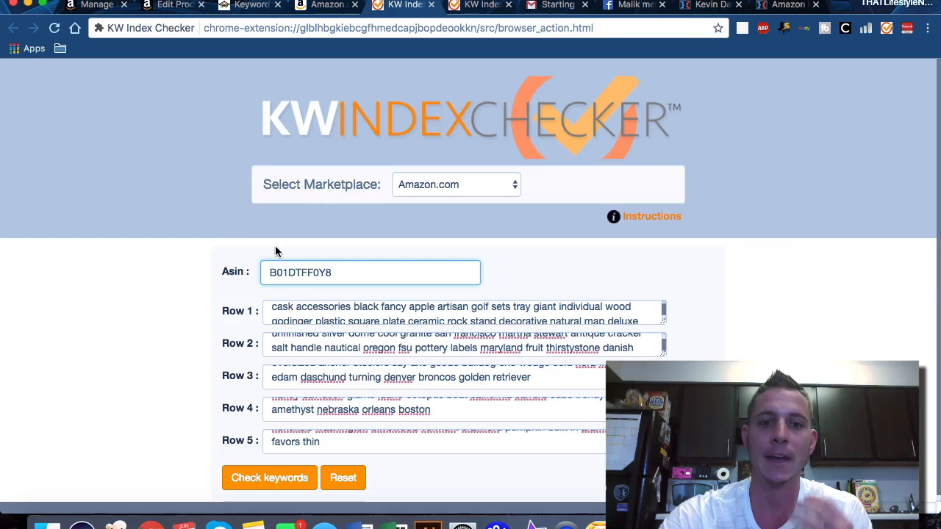
- Copy the ASIN B01DTFF0Y8 from the competitor's product page address into KW Index Checker's ASIN field and check the keywords
{"action": "scroll", "coordinate": [162, 246], "scroll_direction": "down", "scroll_amount": 1}
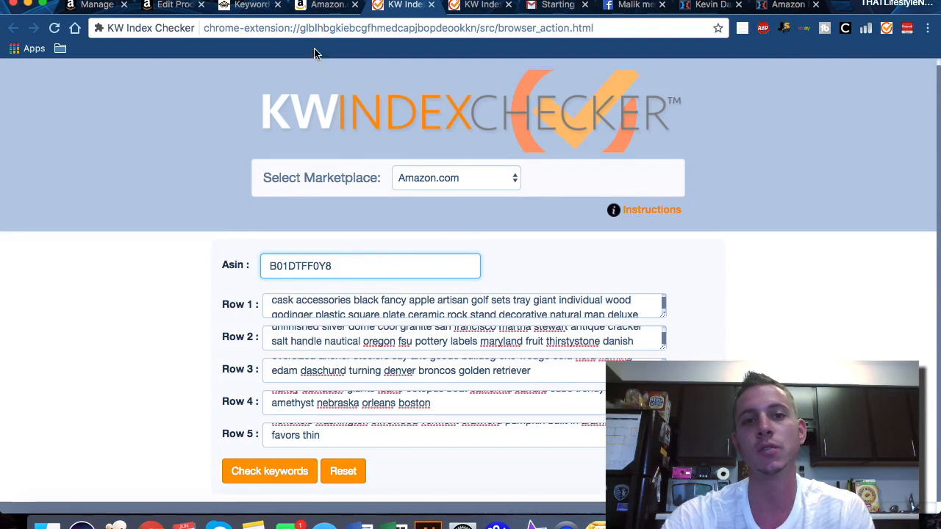
{"action": "left_click", "coordinate": [320, 10]}
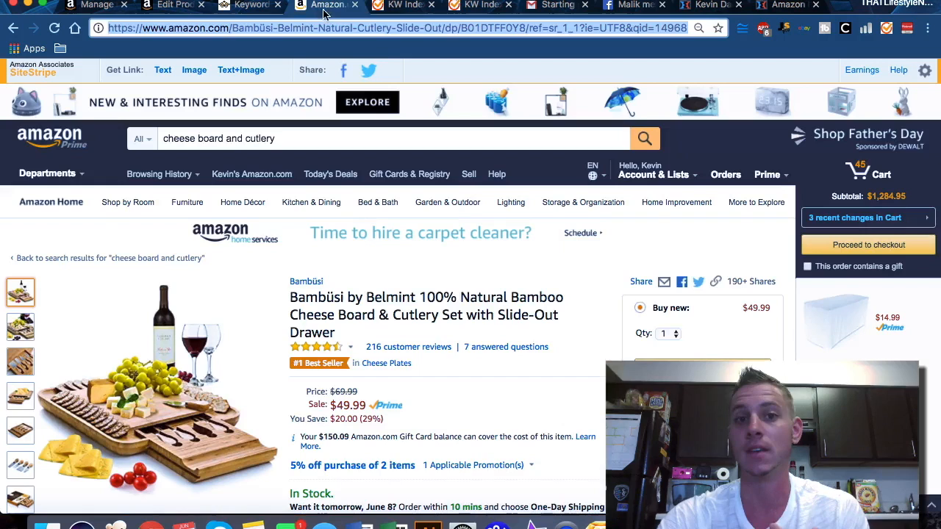
{"action": "double_click", "coordinate": [497, 27]}
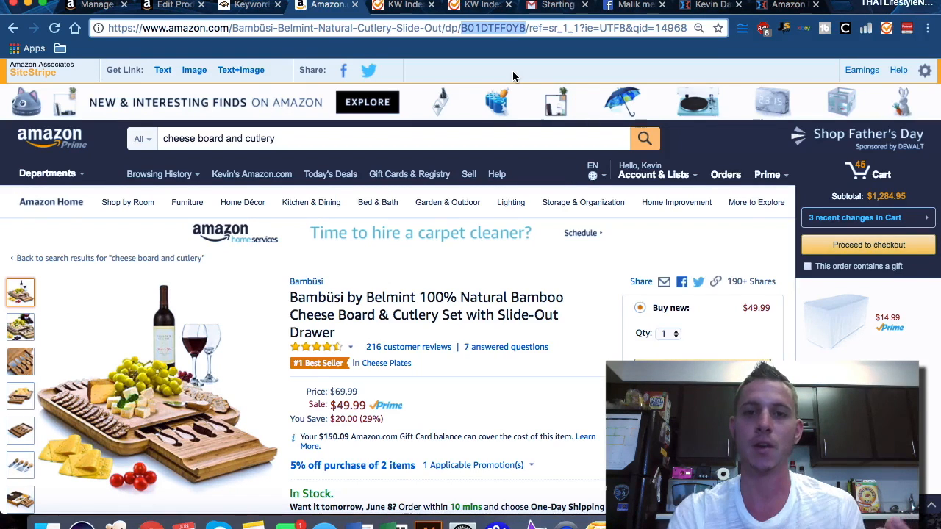
{"action": "left_click", "coordinate": [380, 4]}
{"action": "left_click_drag", "start_coordinate": [347, 269], "coordinate": [232, 263]}
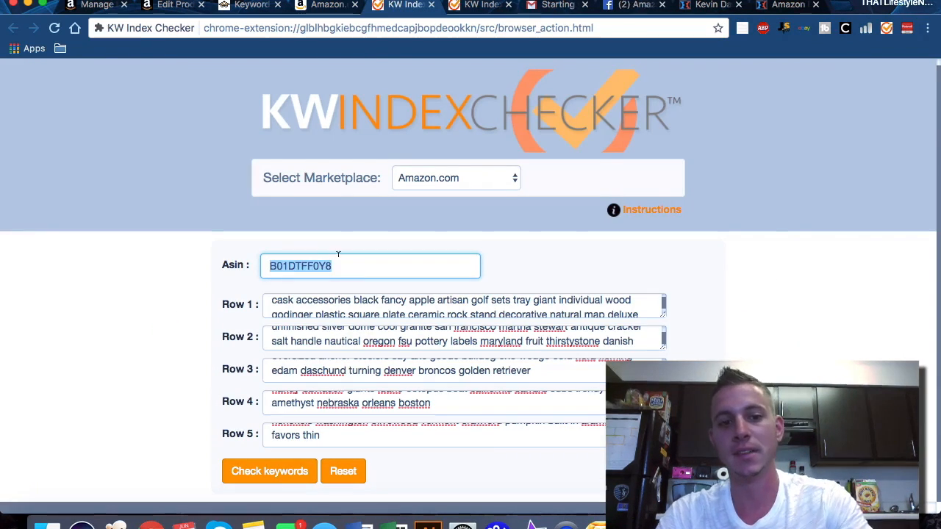
{"action": "left_click", "coordinate": [327, 5]}
{"action": "left_click", "coordinate": [493, 27]}
{"action": "double_click", "coordinate": [494, 28]}
{"action": "key", "text": "super+c"}
{"action": "left_click", "coordinate": [406, 5]}
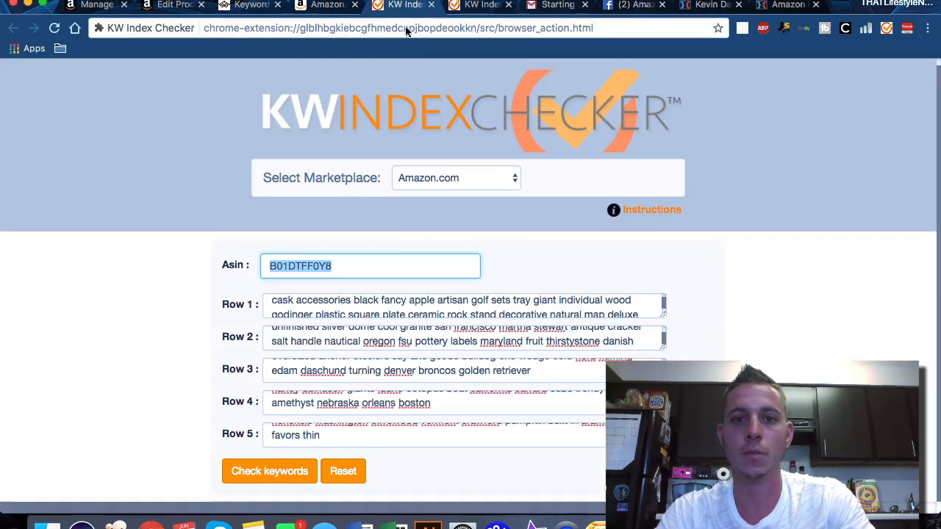
{"action": "double_click", "coordinate": [376, 263]}
{"action": "key", "text": "super+v"}
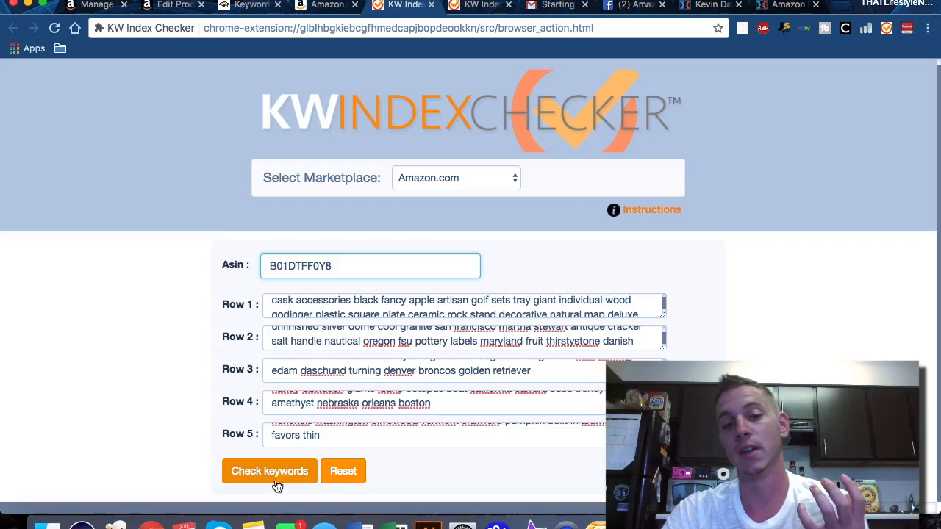
{"action": "left_click", "coordinate": [253, 478]}
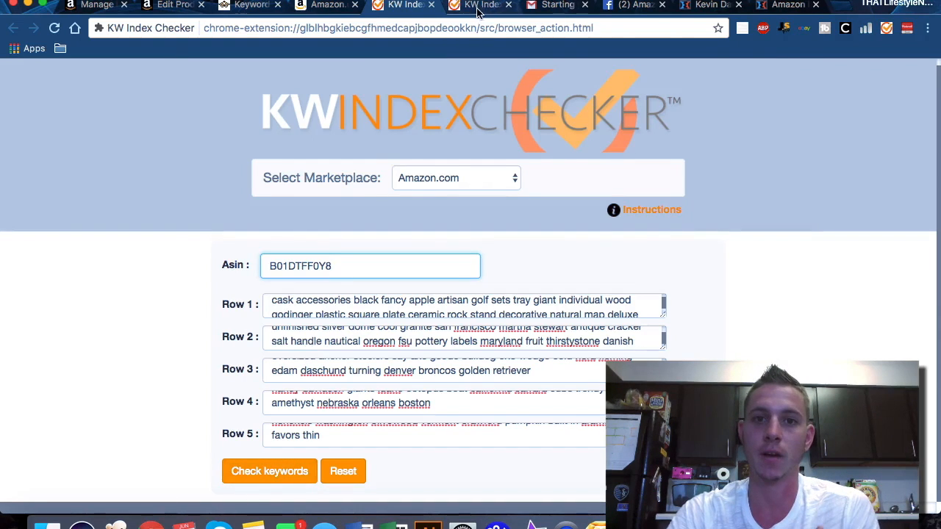
- In the completed KW Index Checker run, filter the results to indexed keywords and look through the list to its end
{"action": "scroll", "coordinate": [163, 222], "scroll_direction": "up", "scroll_amount": 2}
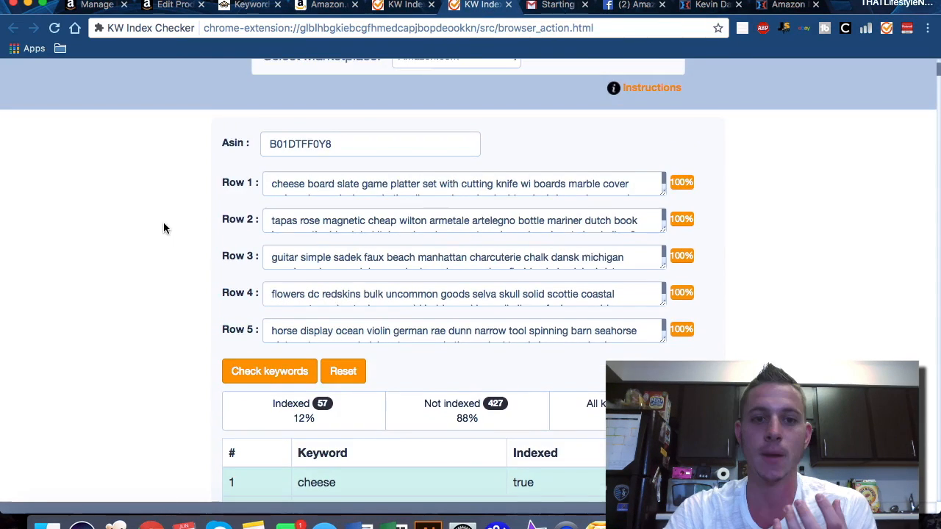
{"action": "scroll", "coordinate": [169, 213], "scroll_direction": "up", "scroll_amount": 1}
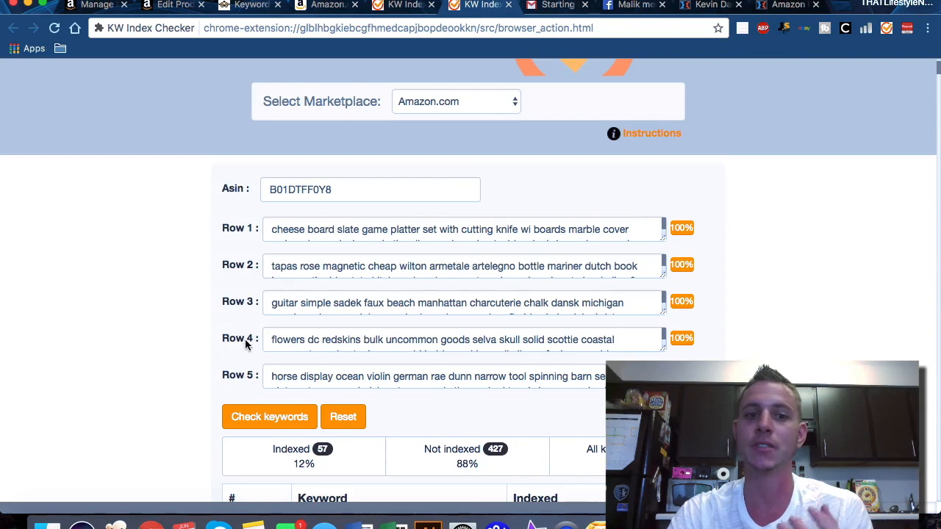
{"action": "scroll", "coordinate": [189, 326], "scroll_direction": "down", "scroll_amount": 3}
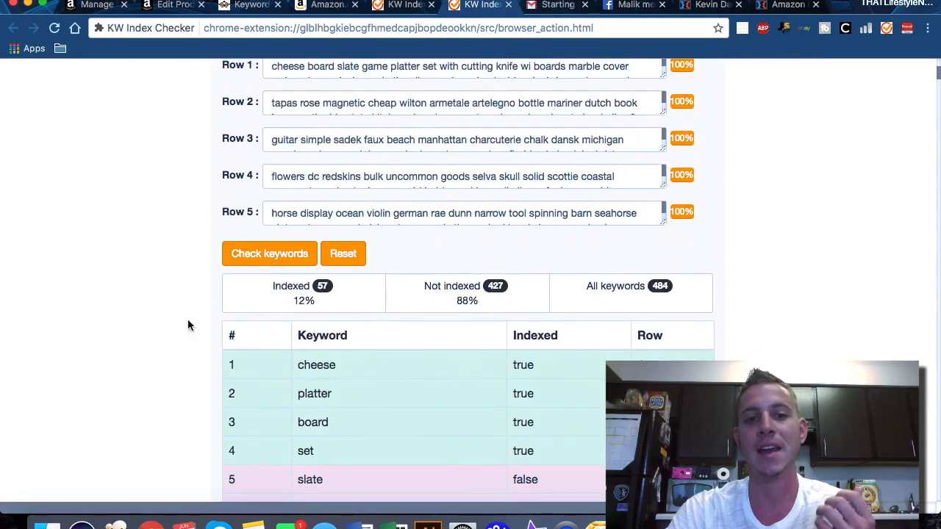
{"action": "left_click", "coordinate": [282, 294]}
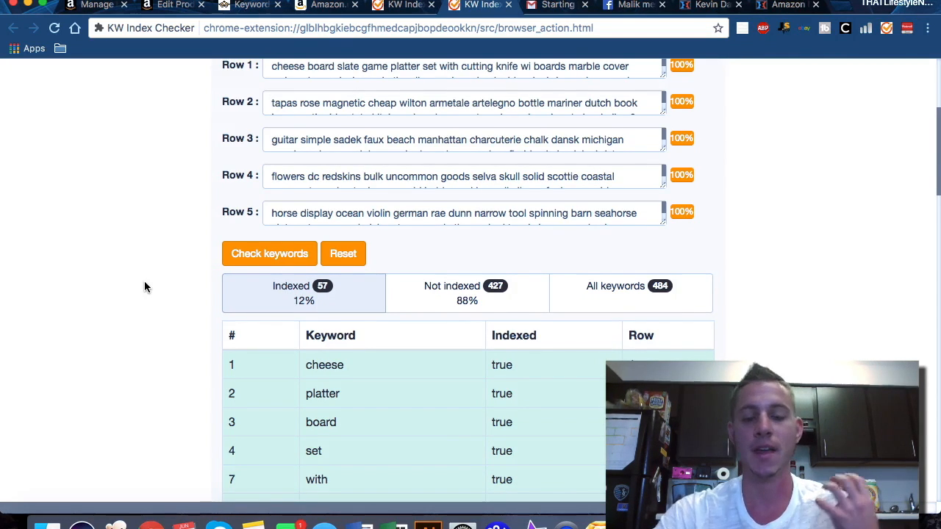
{"action": "scroll", "coordinate": [145, 282], "scroll_direction": "down", "scroll_amount": 2}
{"action": "scroll", "coordinate": [145, 282], "scroll_direction": "down", "scroll_amount": 2}
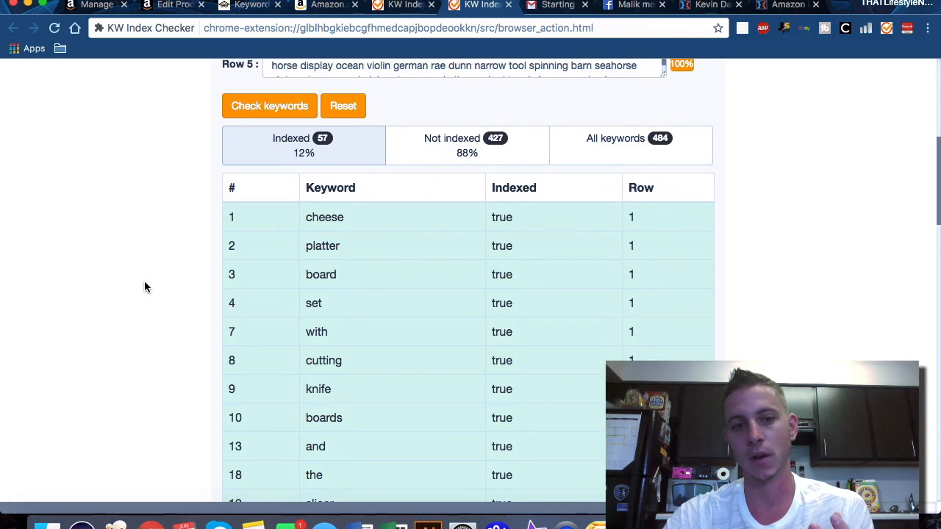
{"action": "scroll", "coordinate": [166, 182], "scroll_direction": "down", "scroll_amount": 20}
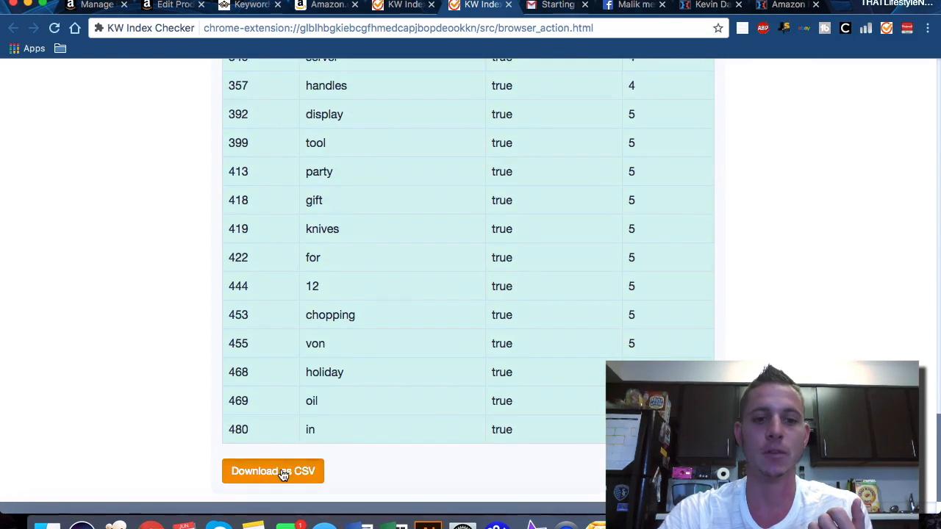
- Download the indexed keywords as a CSV, open the file in Excel and enlarge its window
{"action": "left_click", "coordinate": [283, 472]}
{"action": "left_click", "coordinate": [68, 497]}
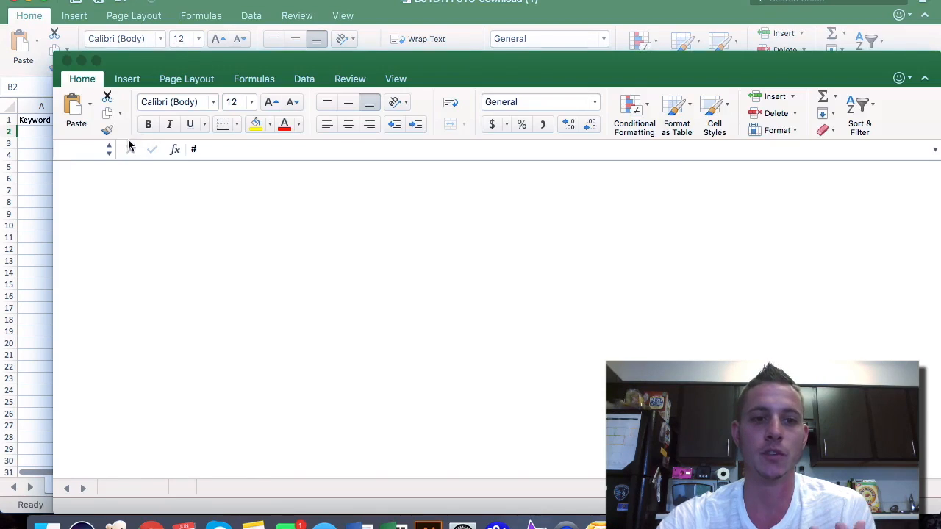
{"action": "left_click", "coordinate": [61, 183]}
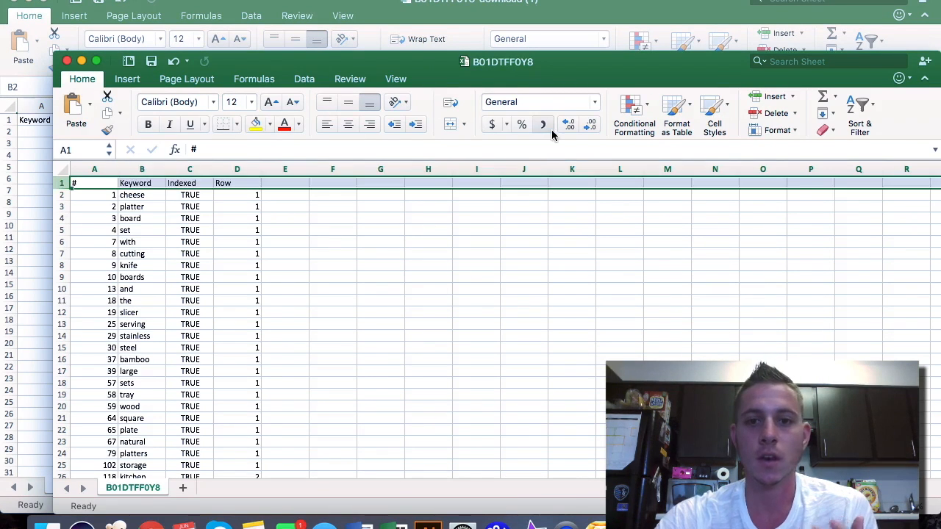
{"action": "double_click", "coordinate": [394, 59]}
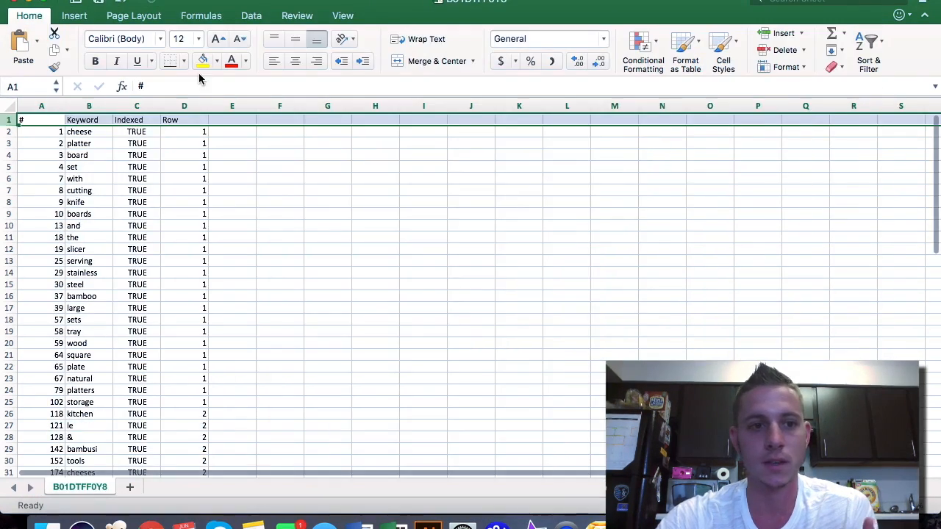
- Check the Keyword column for duplicate values with Remove Duplicates
{"action": "left_click", "coordinate": [105, 102]}
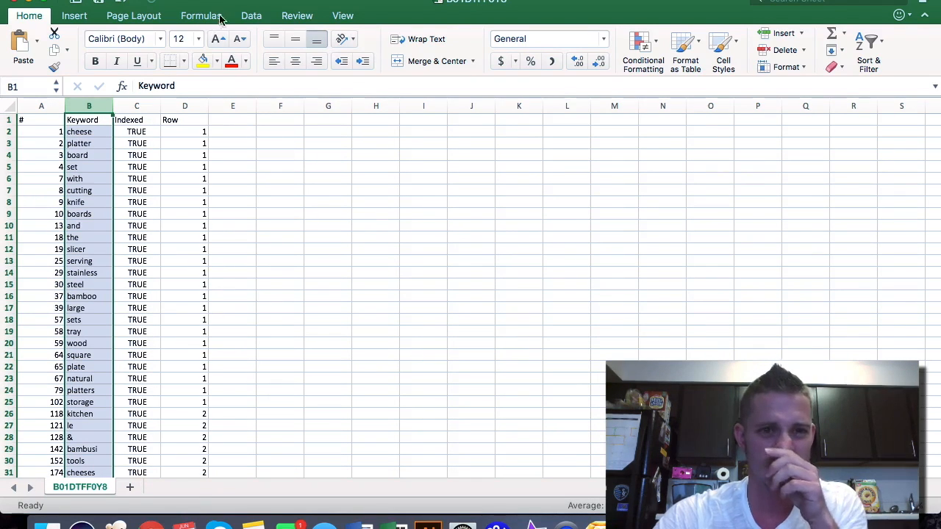
{"action": "left_click", "coordinate": [259, 16]}
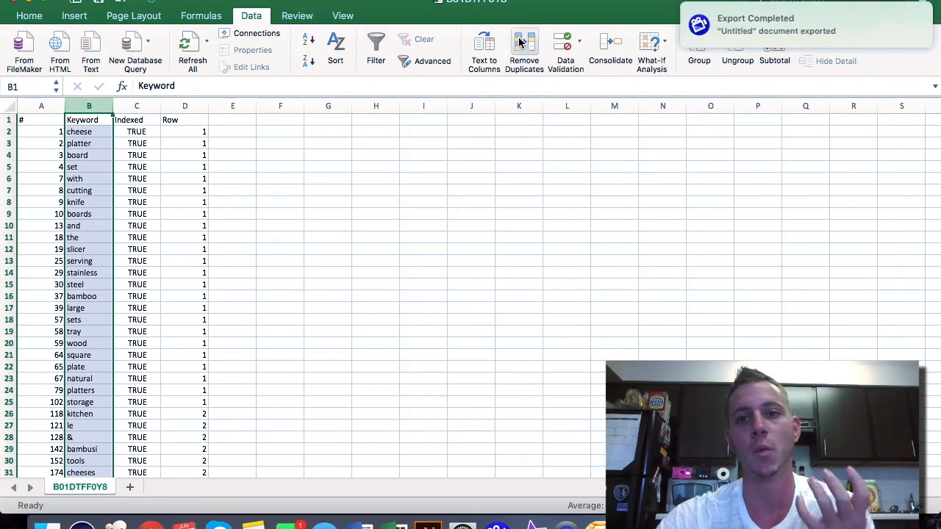
{"action": "left_click", "coordinate": [523, 44]}
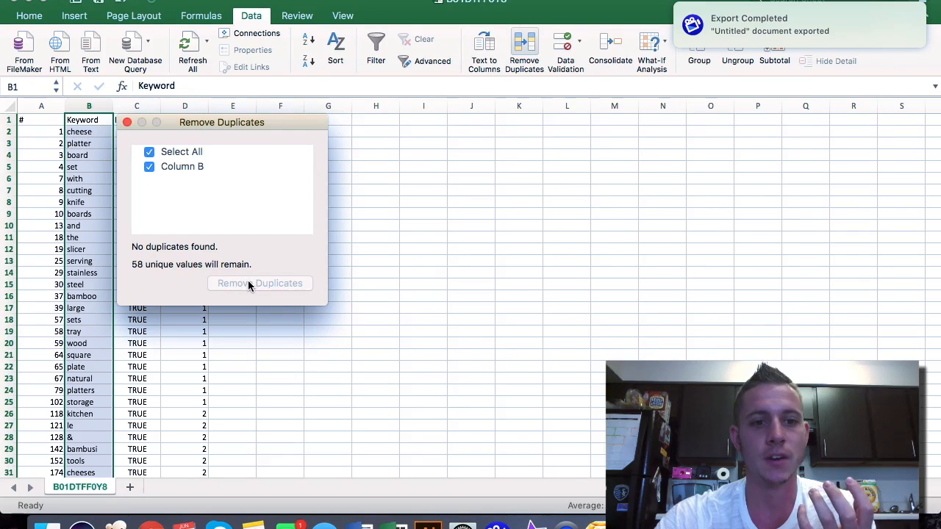
{"action": "left_click", "coordinate": [127, 123]}
- Go through the Keyword column one cell at a time, starting from "cheese" in B2
{"action": "left_click", "coordinate": [90, 132]}
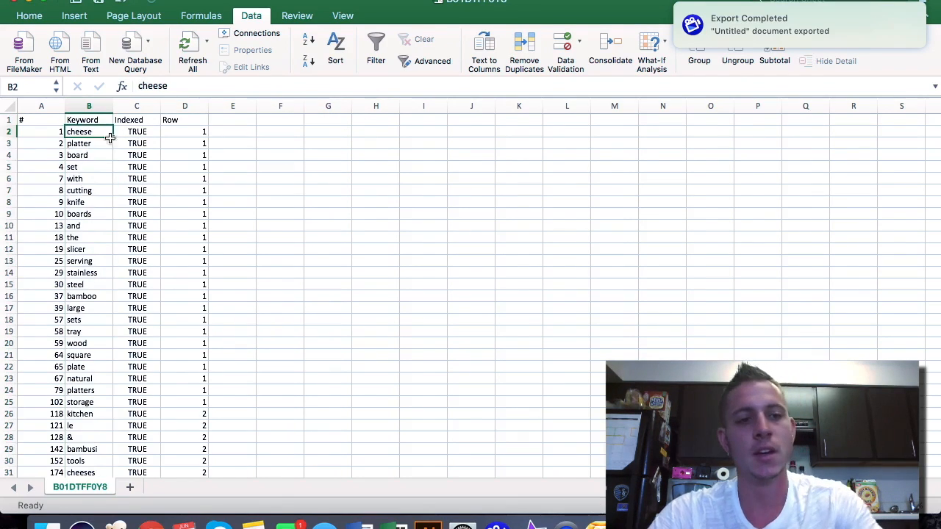
{"action": "key", "text": "Down"}
{"action": "key", "text": "Down"}
{"action": "key", "text": "Down"}
{"action": "key", "text": "Down"}
{"action": "key", "text": "Down"}
{"action": "key", "text": "Down"}
{"action": "key", "text": "Down"}
{"action": "key", "text": "Down"}
{"action": "key", "text": "Down"}
{"action": "key", "text": "Down"}
{"action": "key", "text": "Down"}
{"action": "key", "text": "Down"}
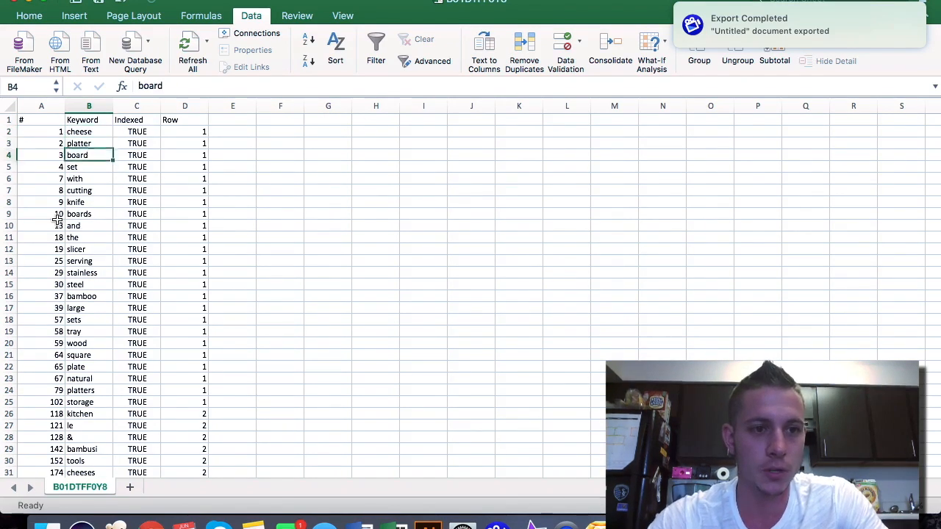
{"action": "key", "text": "Down"}
{"action": "key", "text": "Down"}
{"action": "key", "text": "Down"}
{"action": "key", "text": "Down"}
{"action": "key", "text": "Down"}
{"action": "key", "text": "Down"}
{"action": "key", "text": "Down"}
{"action": "key", "text": "Down"}
{"action": "key", "text": "Down"}
{"action": "key", "text": "Down"}
{"action": "key", "text": "Down"}
{"action": "key", "text": "Down"}
{"action": "key", "text": "Down"}
{"action": "key", "text": "Down"}
{"action": "key", "text": "Down"}
{"action": "key", "text": "Down"}
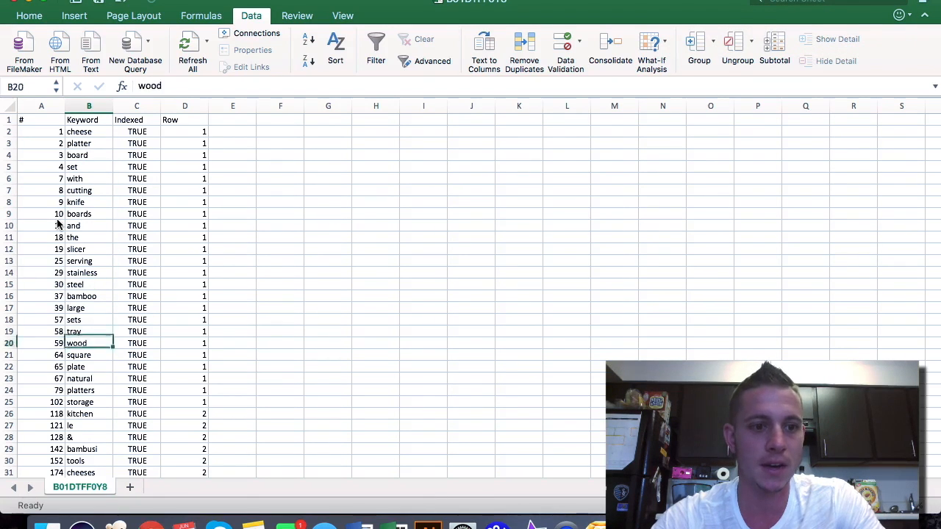
- Copy the whole list of indexed keywords, from "cheese" in B2 to "in" in B58
{"action": "left_click", "coordinate": [78, 131]}
{"action": "scroll", "coordinate": [87, 205], "scroll_direction": "down", "scroll_amount": 8}
{"action": "scroll", "coordinate": [87, 220], "scroll_direction": "down", "scroll_amount": 10}
{"action": "scroll", "coordinate": [87, 218], "scroll_direction": "up", "scroll_amount": 2}
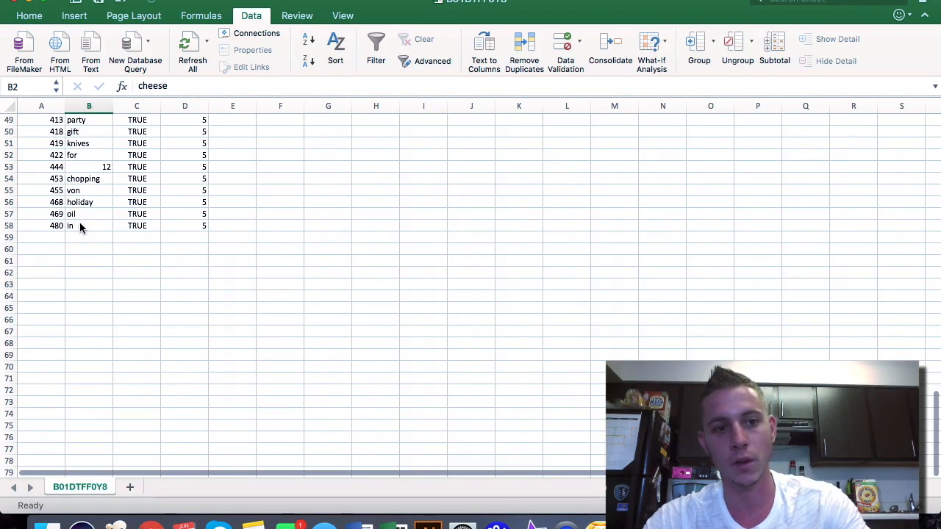
{"action": "left_click", "coordinate": [80, 224], "text": "shift"}
{"action": "key", "text": "super+c"}
{"action": "scroll", "coordinate": [183, 397], "scroll_direction": "up", "scroll_amount": 16}
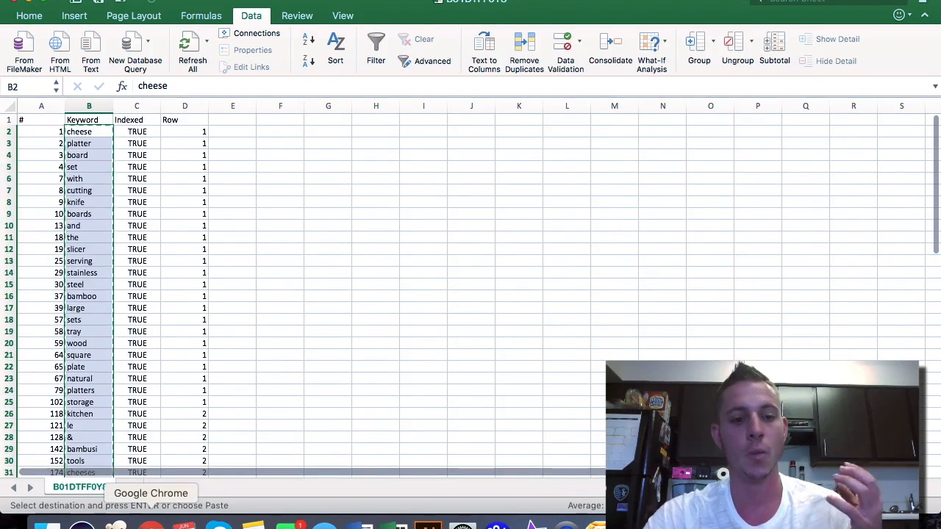
- Switch to Chrome and return to the search terms on the listing's product editing page
{"action": "left_click", "coordinate": [150, 525]}
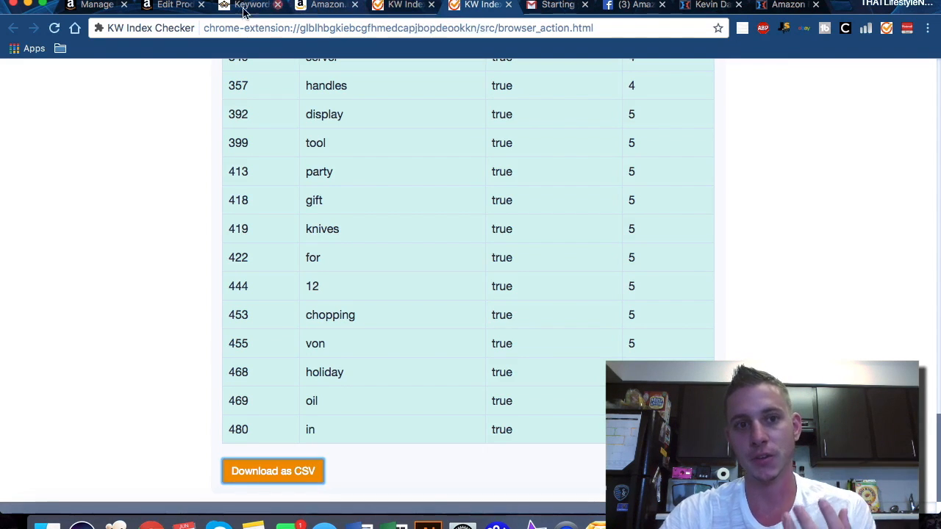
{"action": "left_click", "coordinate": [165, 6]}
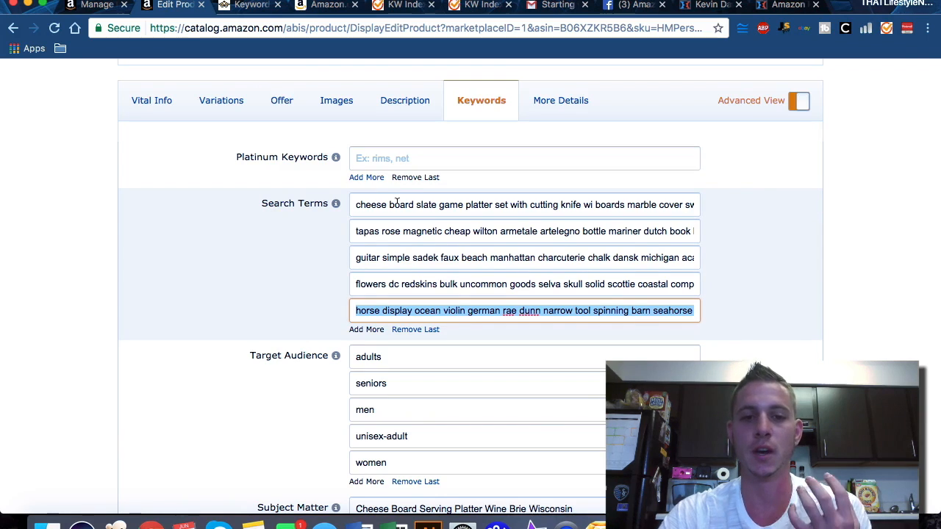